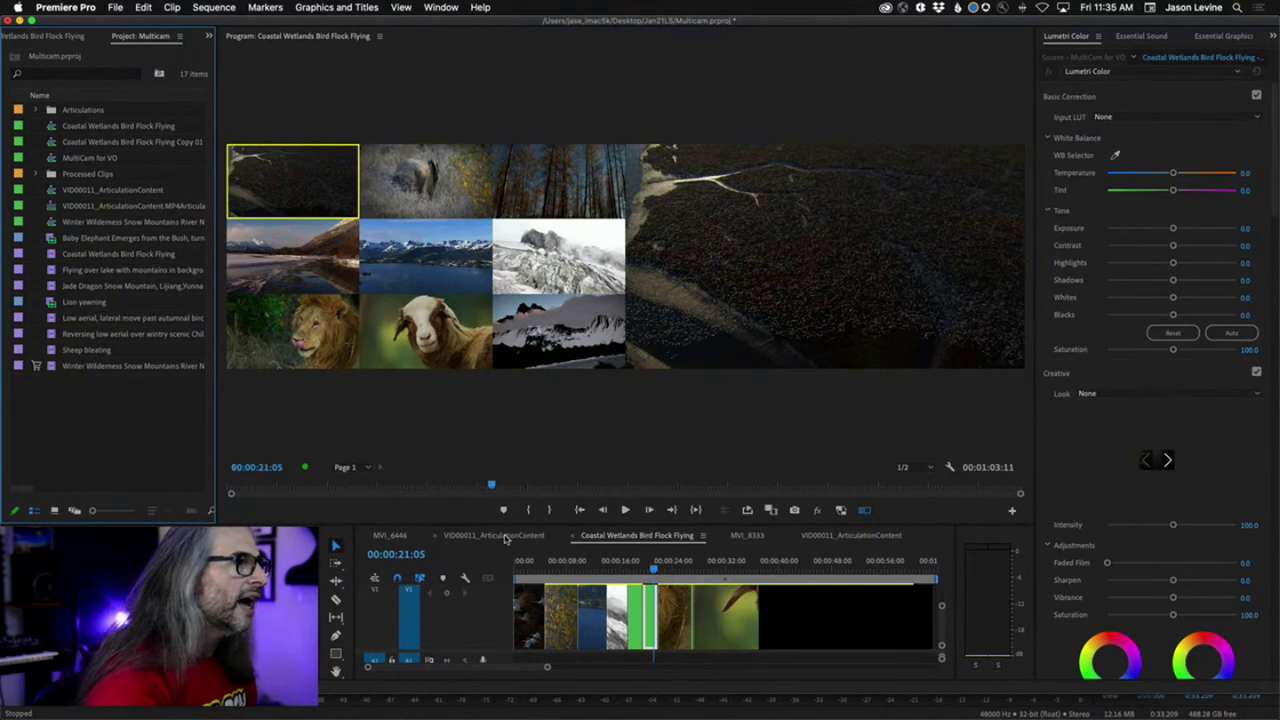
Bring the VID00011_ArticulationContent multicam sequence up in the Timeline, briefly maximizing then restoring the panel
left_click(505, 536)
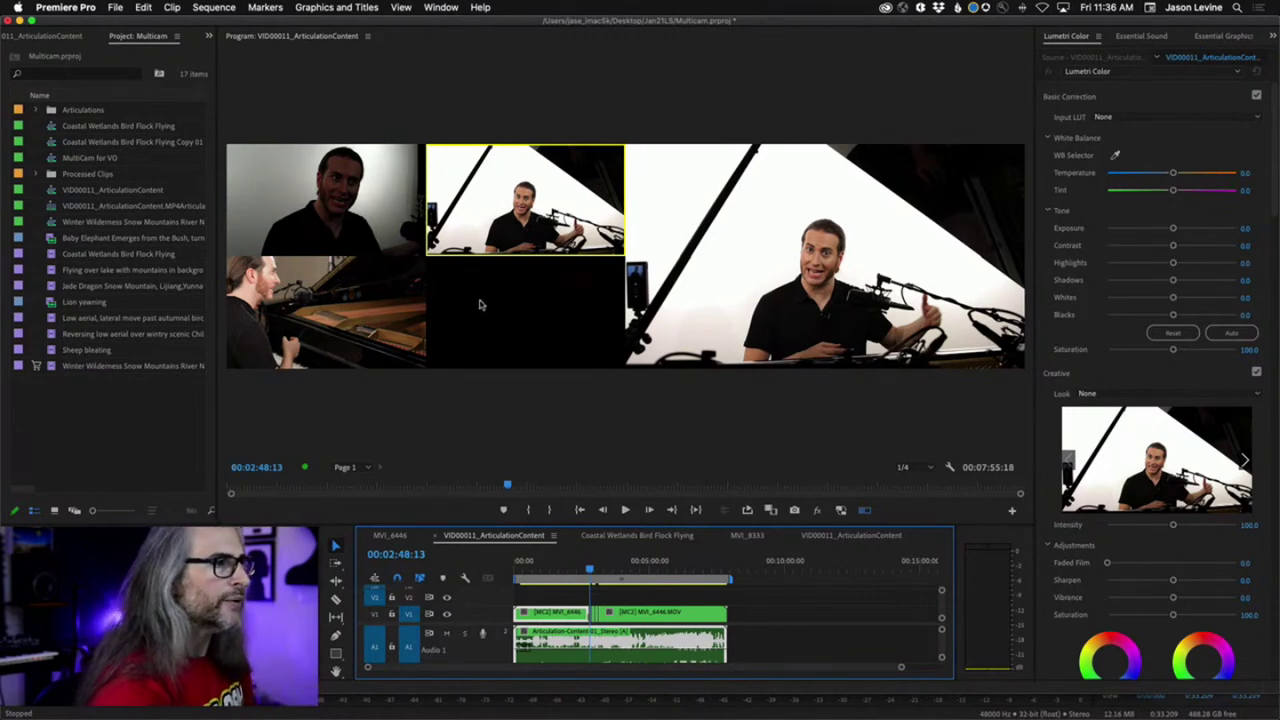
key("grave")
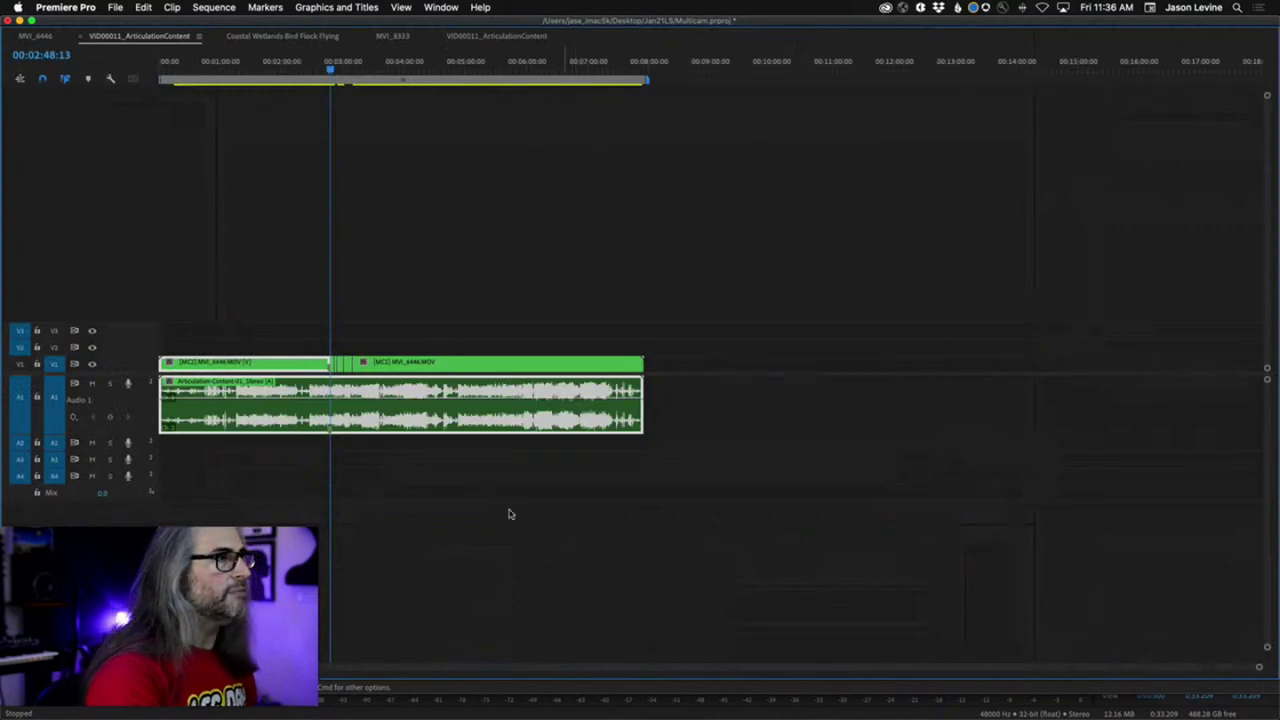
key("grave")
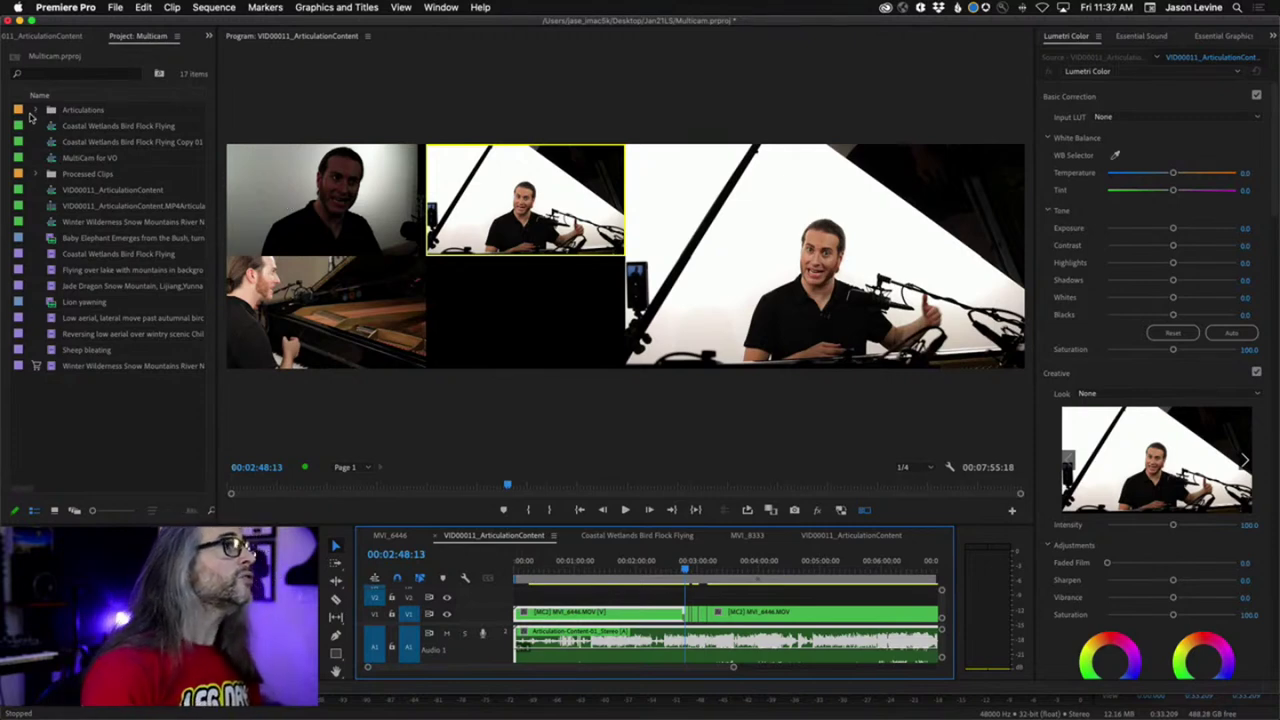
Expand the Articulations, Articulation-Content-01 (All Tracks) and Processed Clips project folders
left_click(35, 110)
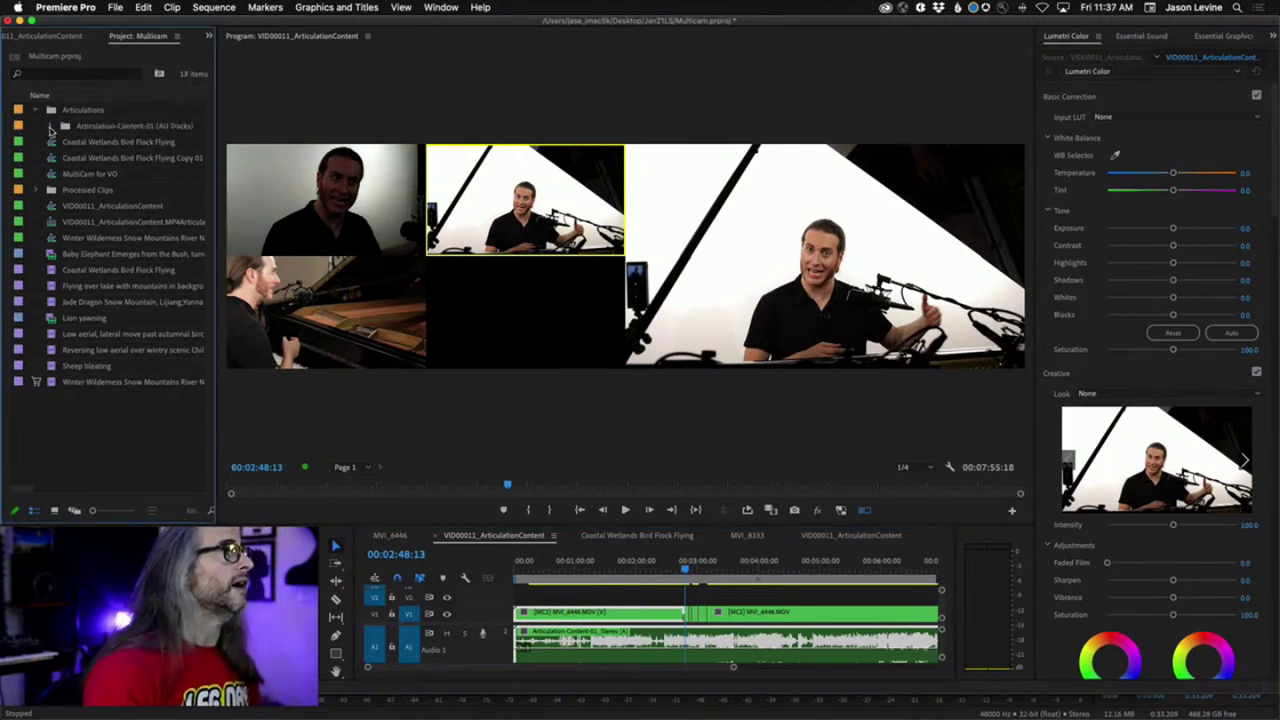
left_click(50, 127)
left_click(37, 207)
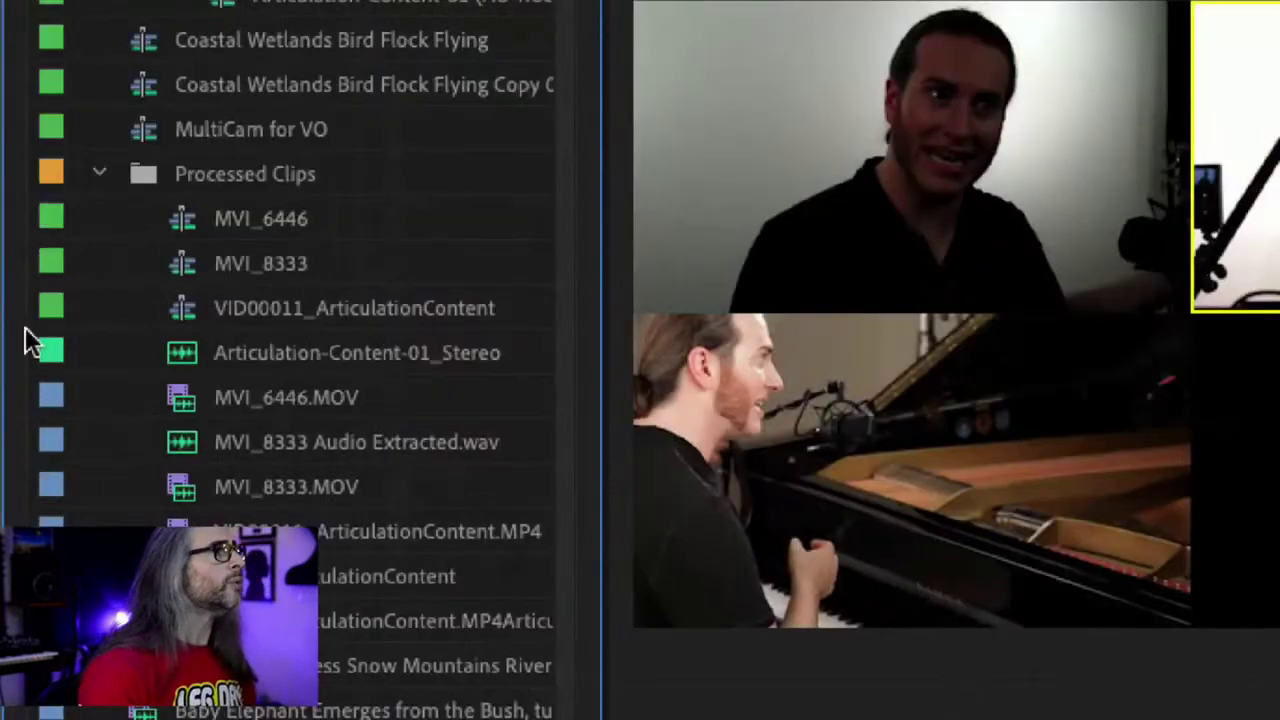
Select the Stereo audio, MVI_6446.MOV and MVI_8333.MOV, then choose Create Multi-Camera Source Sequence
left_click(298, 355)
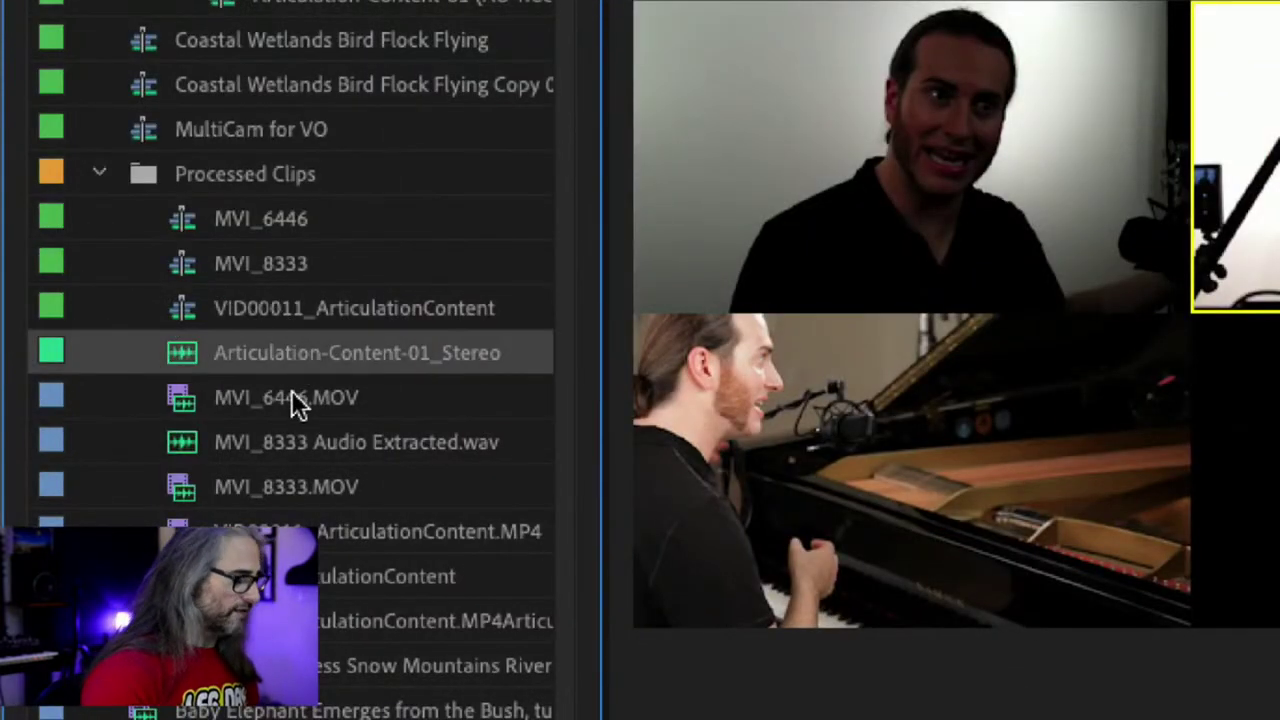
left_click(291, 395, "ctrl")
left_click(304, 486, "ctrl")
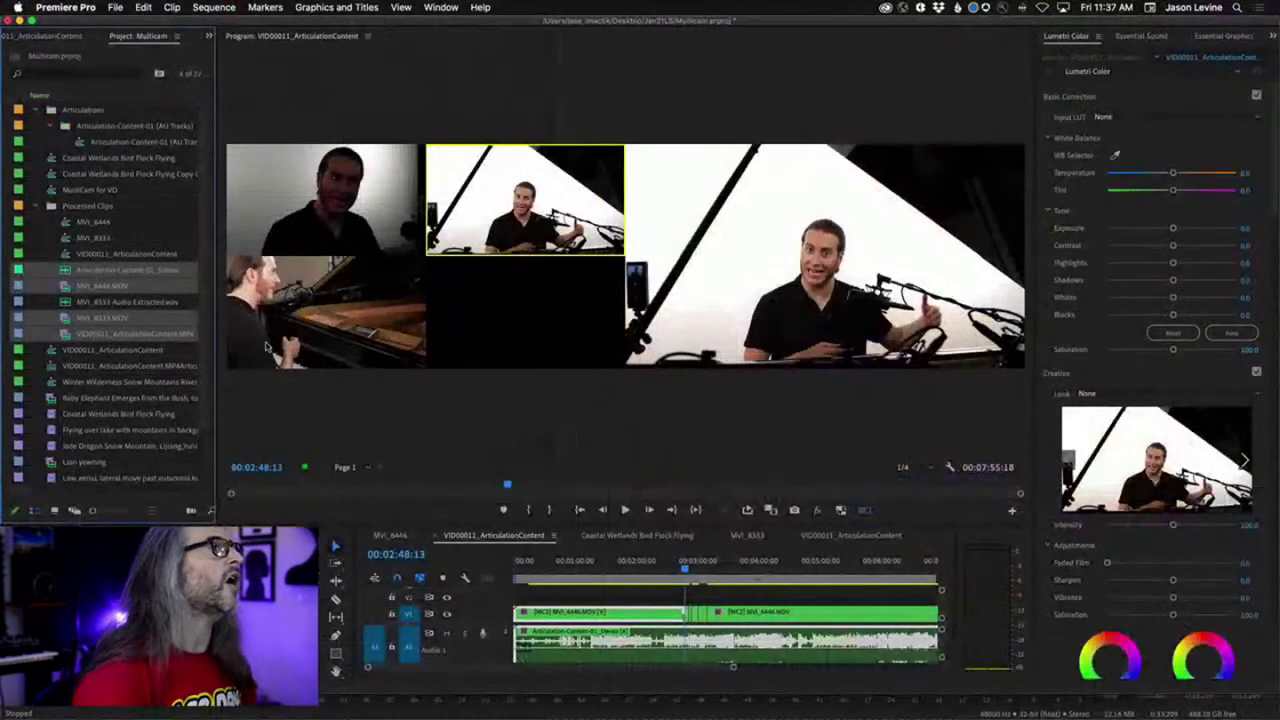
right_click(110, 268)
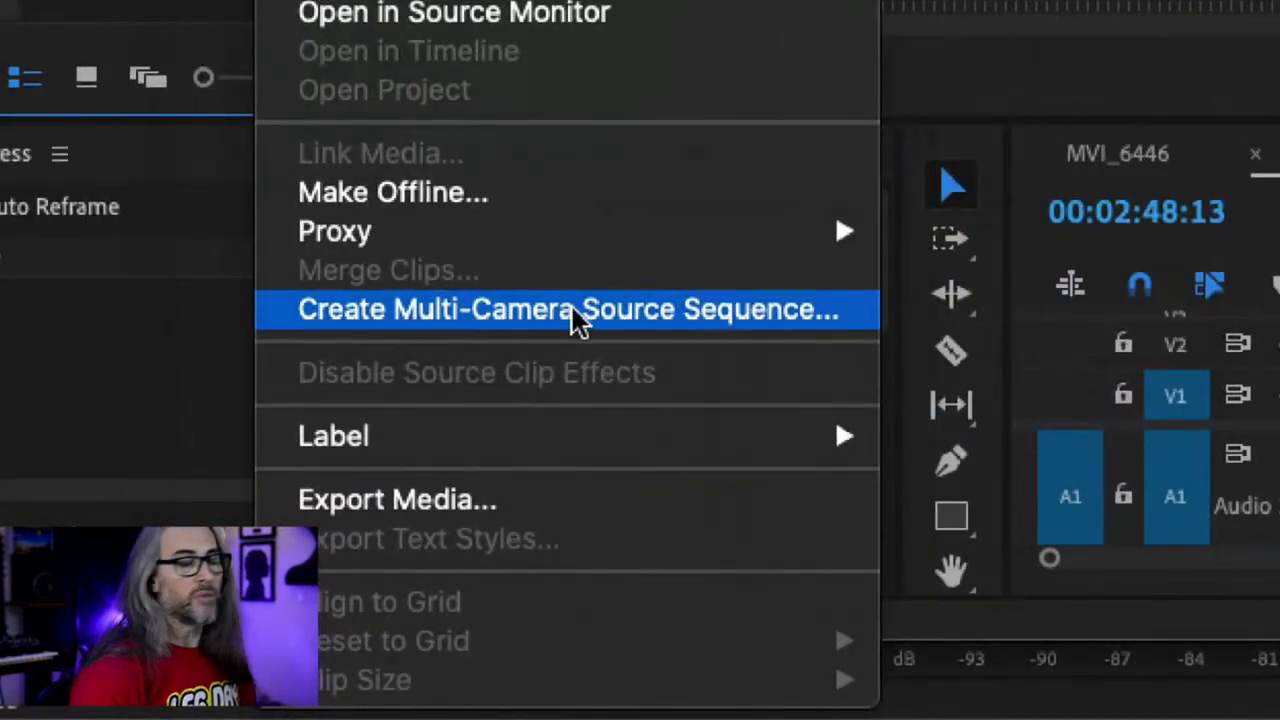
left_click(575, 315)
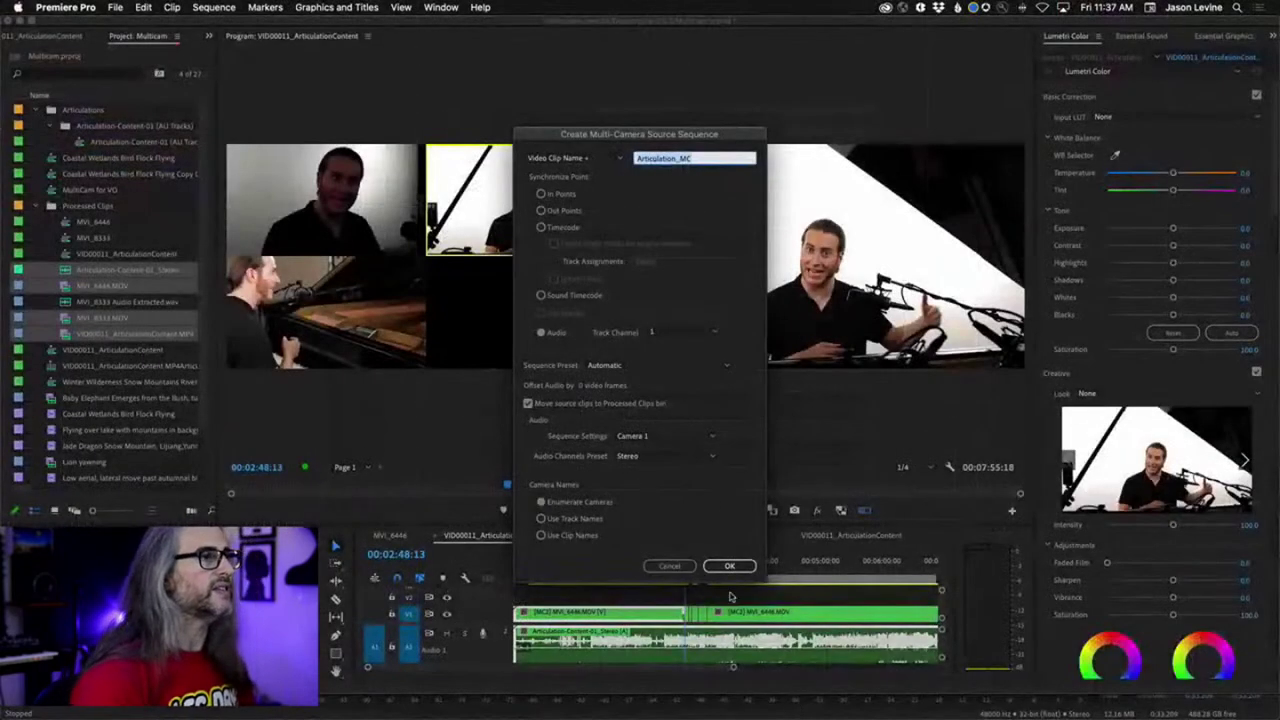
Confirm the Articulation_MC multi-camera source sequence dialog with OK
left_click(760, 706)
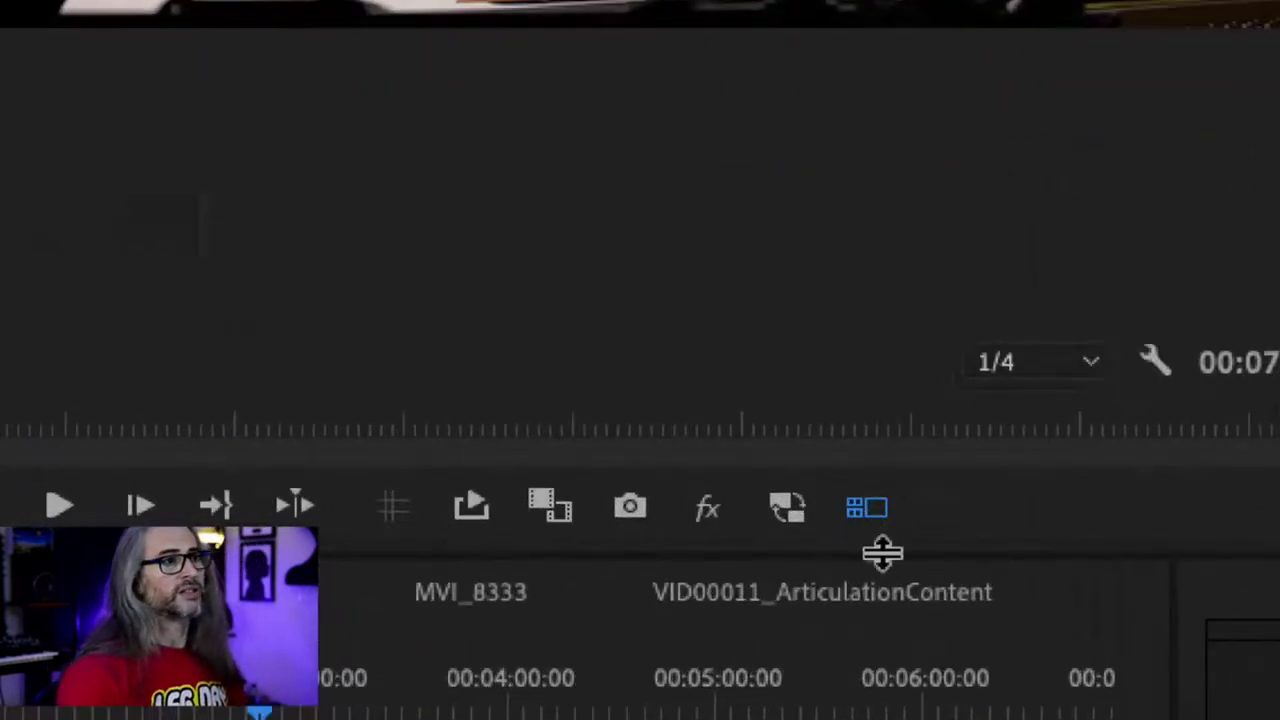
left_click(866, 510)
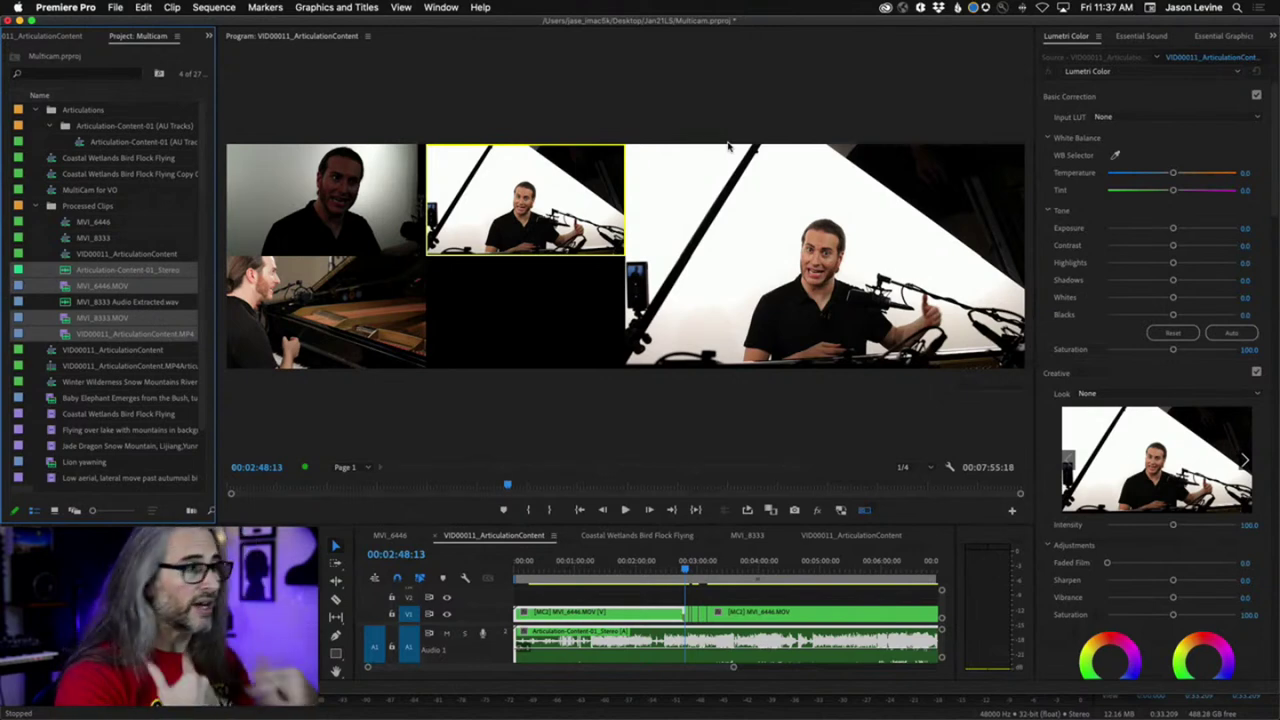
Deselect the four clips and bring up the context menu of the new VID00011 multicam sequence
left_click(38, 358)
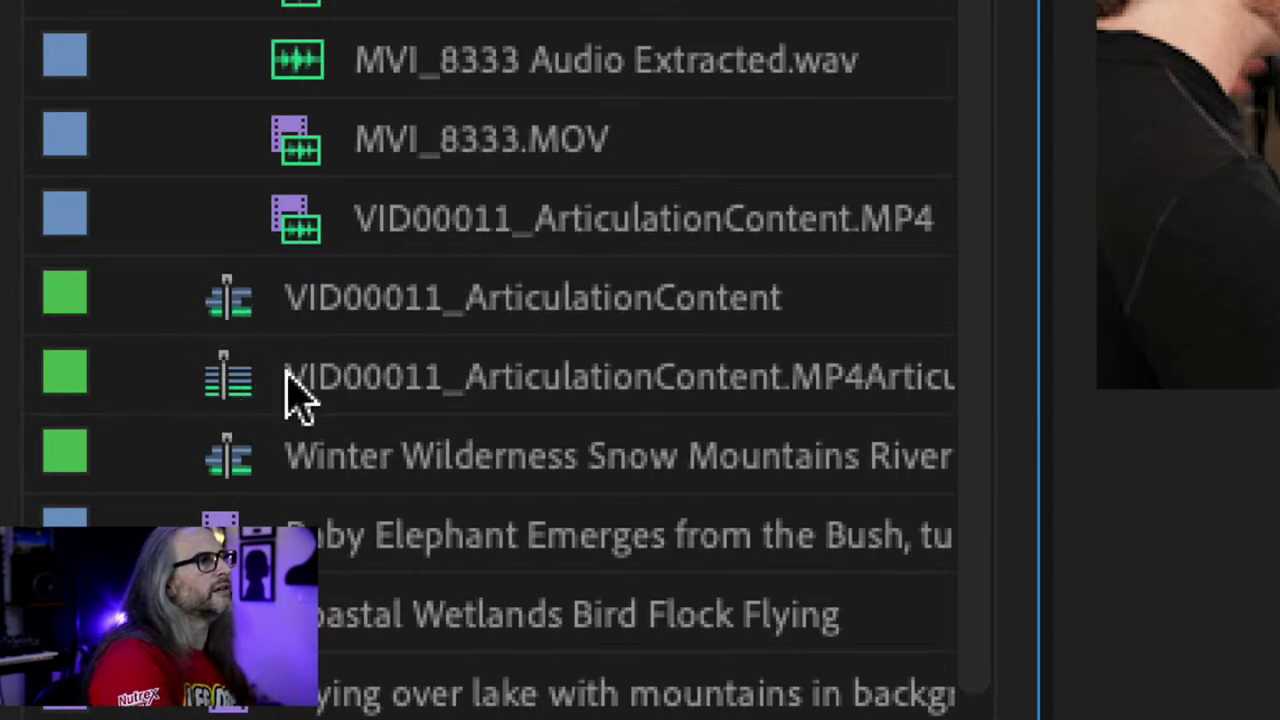
mouse_move(236, 402)
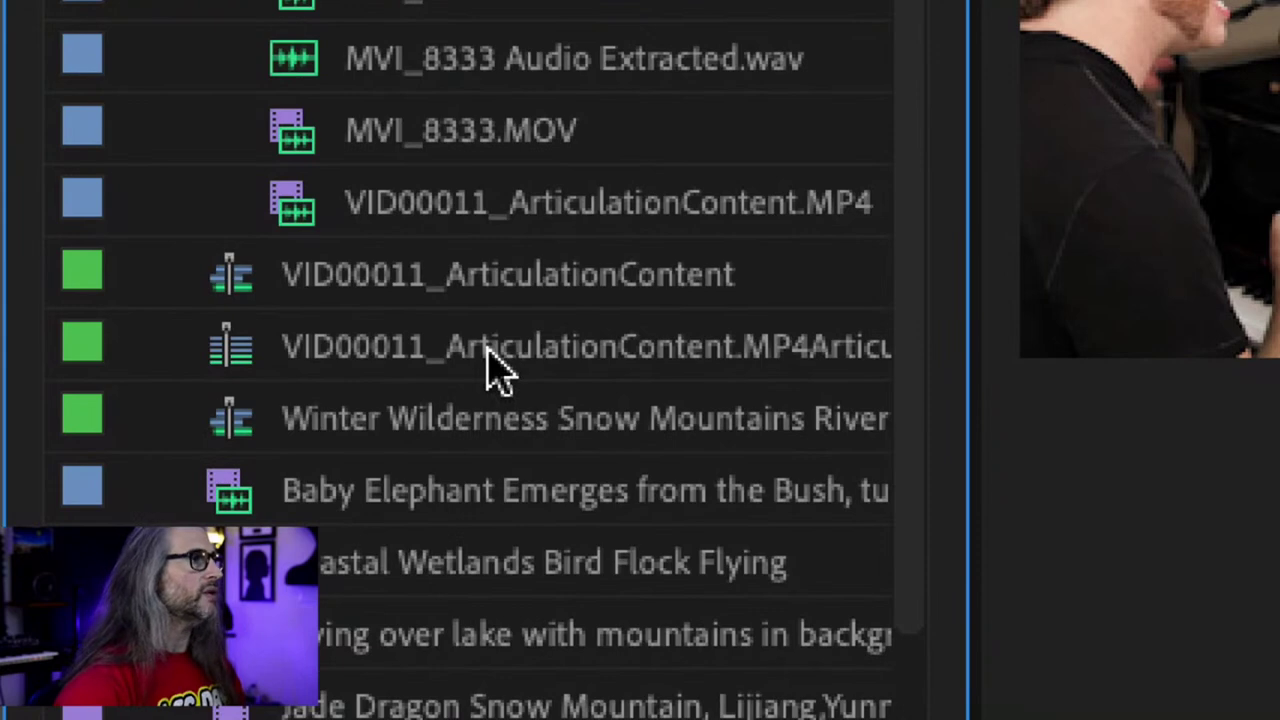
right_click(497, 372)
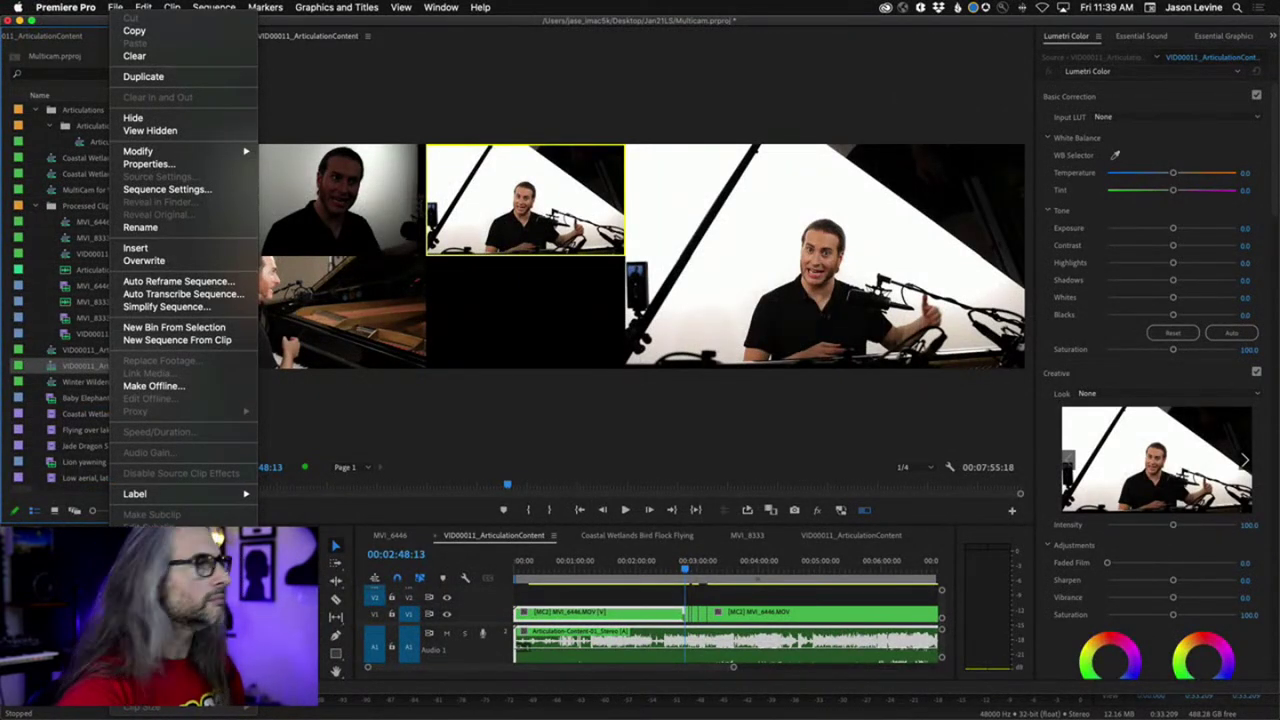
Create a sequence from the multicam clip and heighten the V3, V1, A1 and Audio 4 tracks
left_click(177, 340)
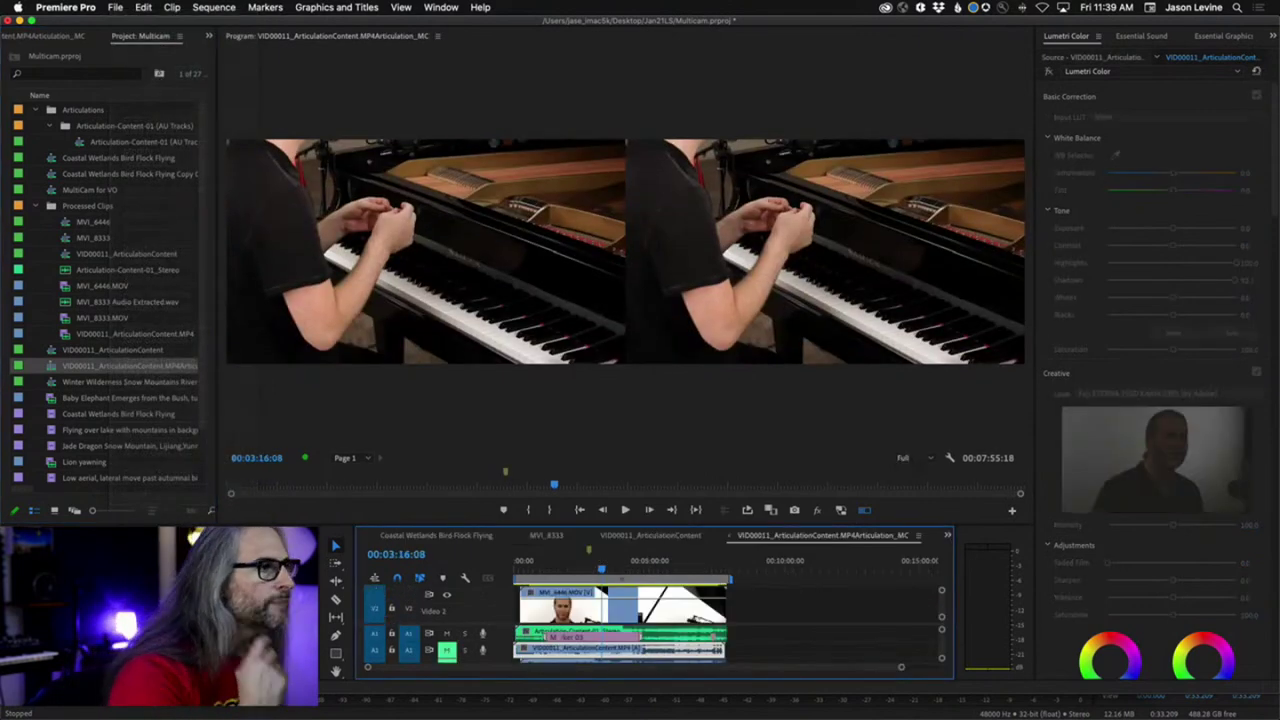
key("grave")
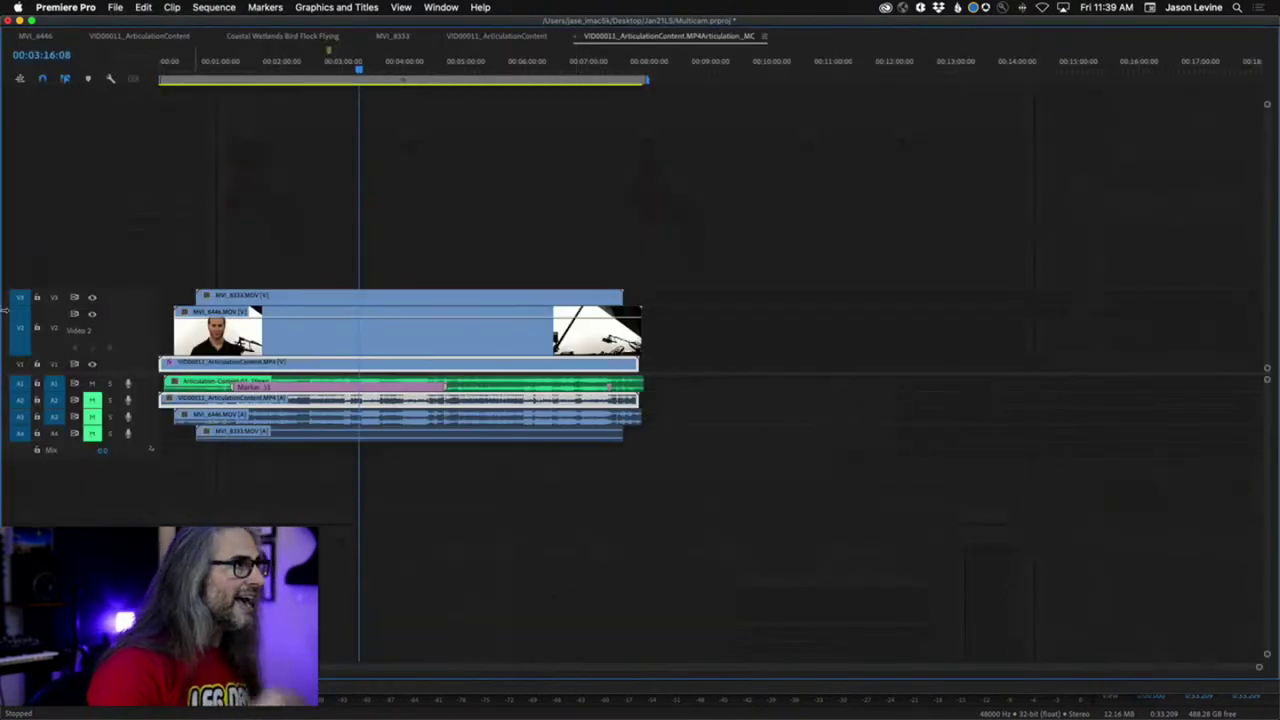
left_click_drag(117, 290, 116, 251)
left_click_drag(138, 363, 138, 316)
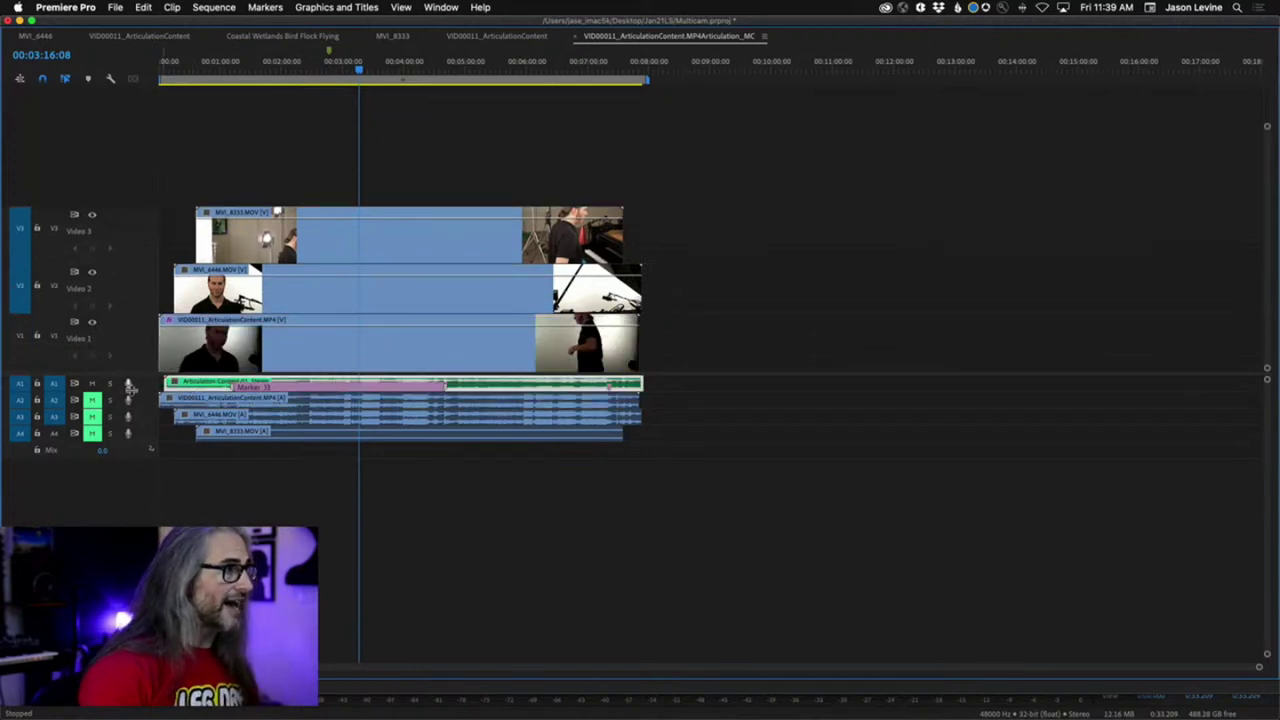
left_click_drag(132, 392, 139, 426)
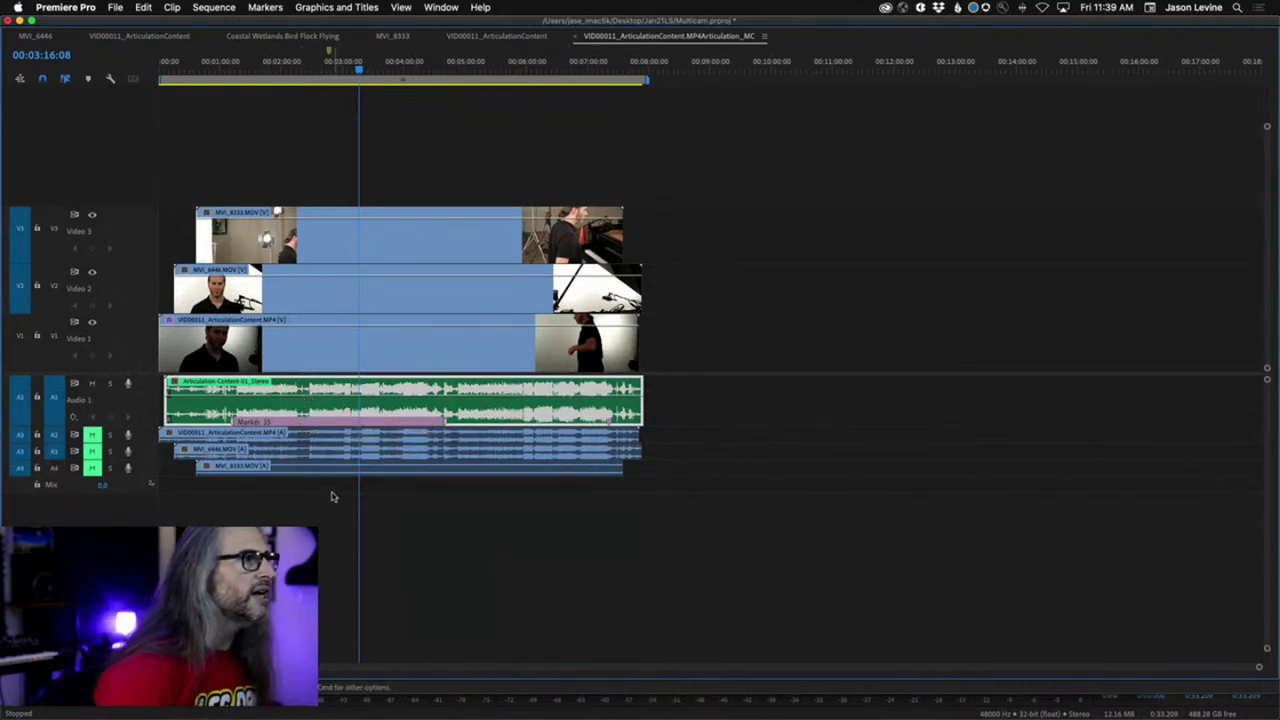
left_click_drag(148, 477, 183, 511)
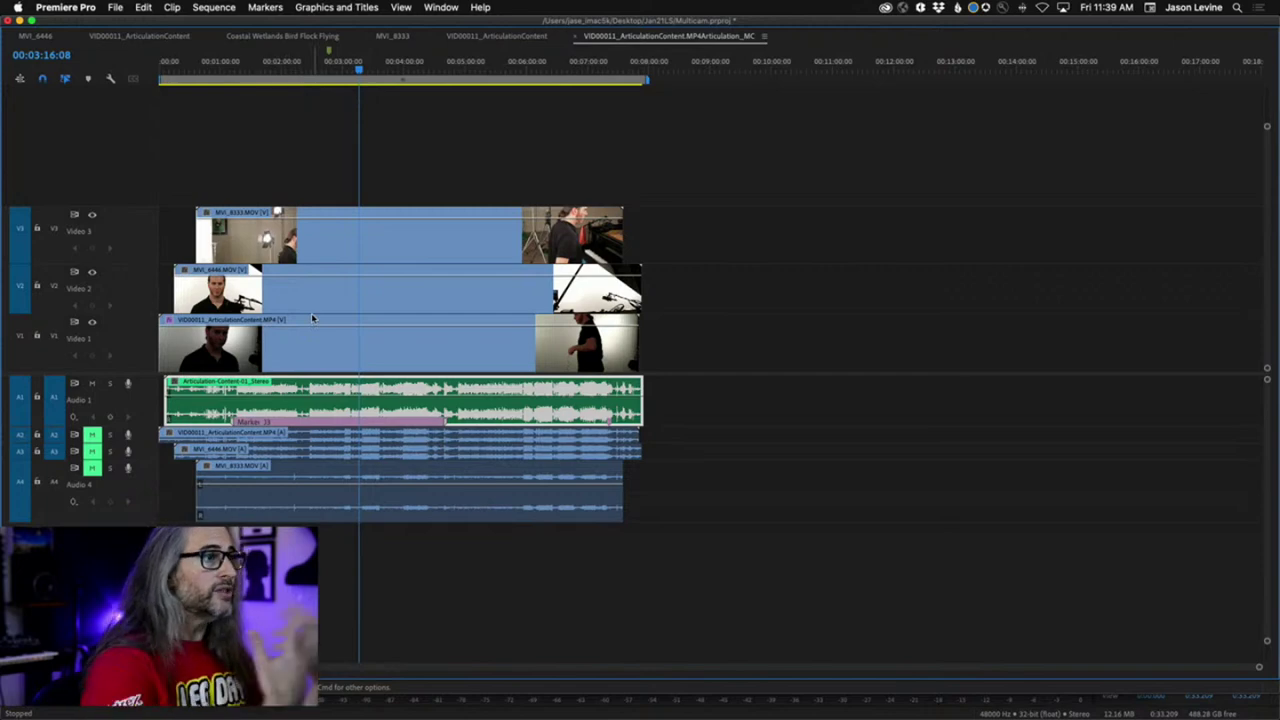
key("grave")
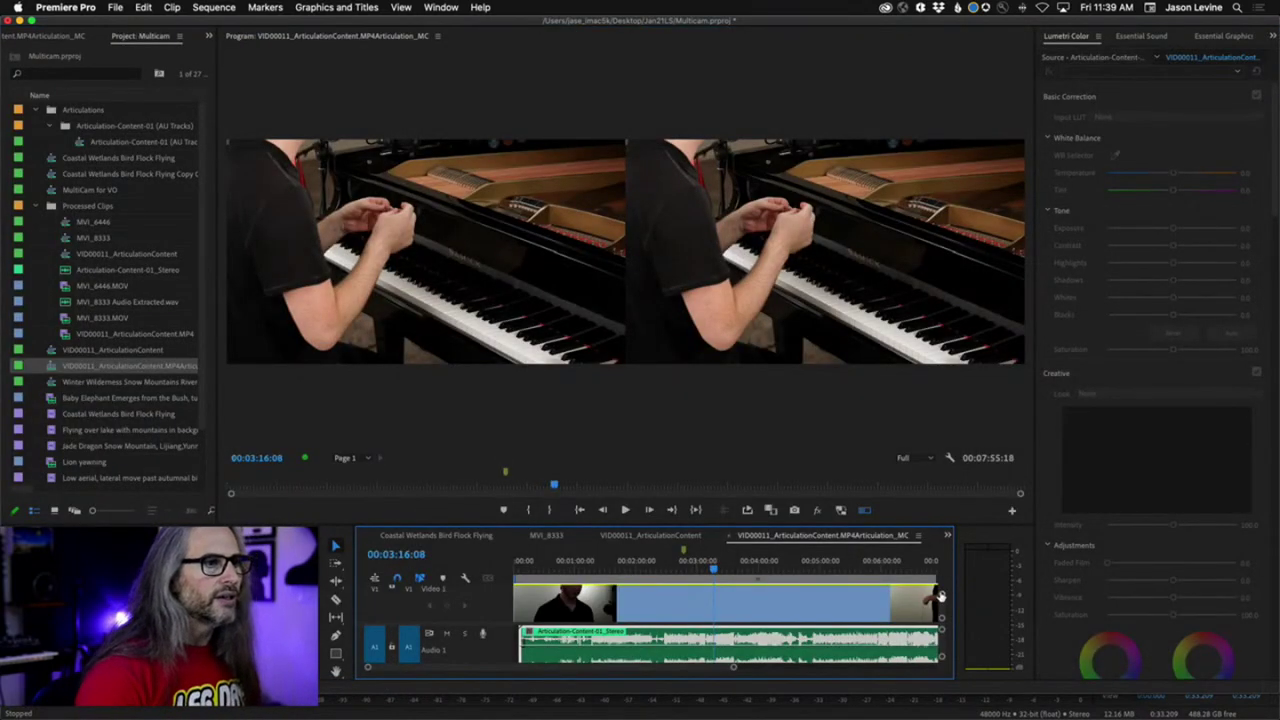
Shrink the track heights, turn off V3 and V2 output, and select the V1 clip
key("super+minus")
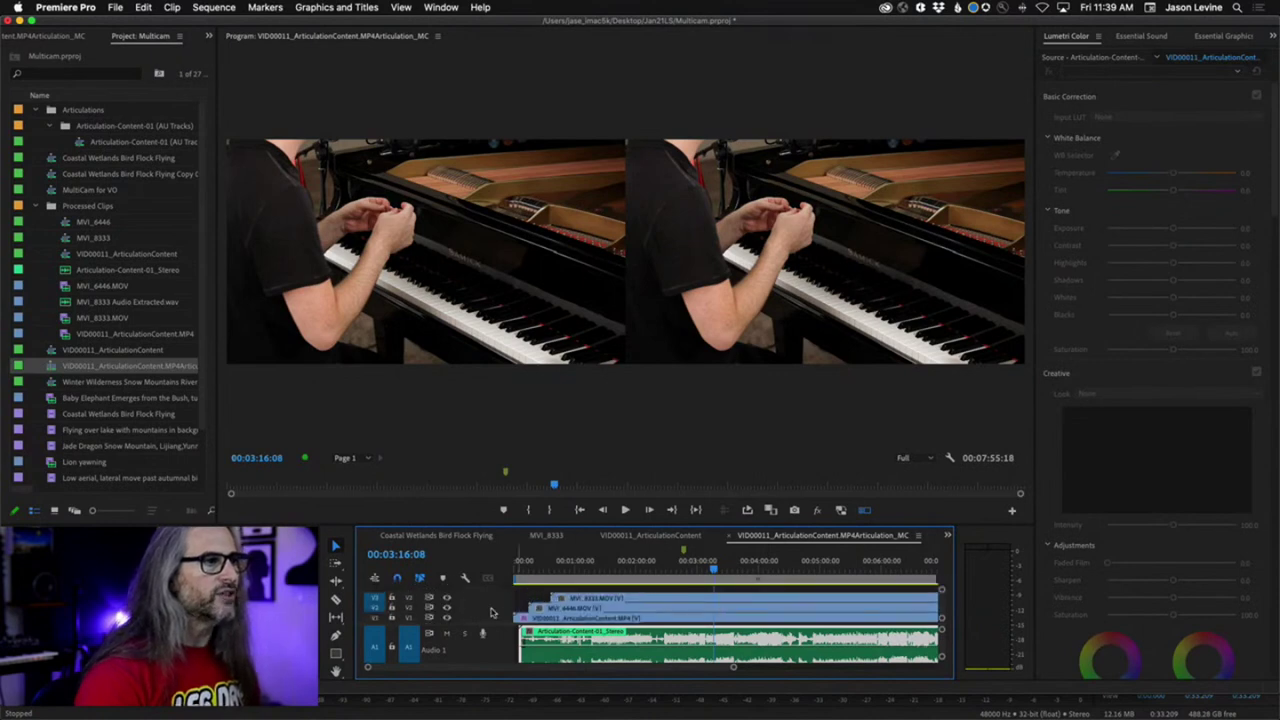
left_click(447, 598)
left_click(447, 607)
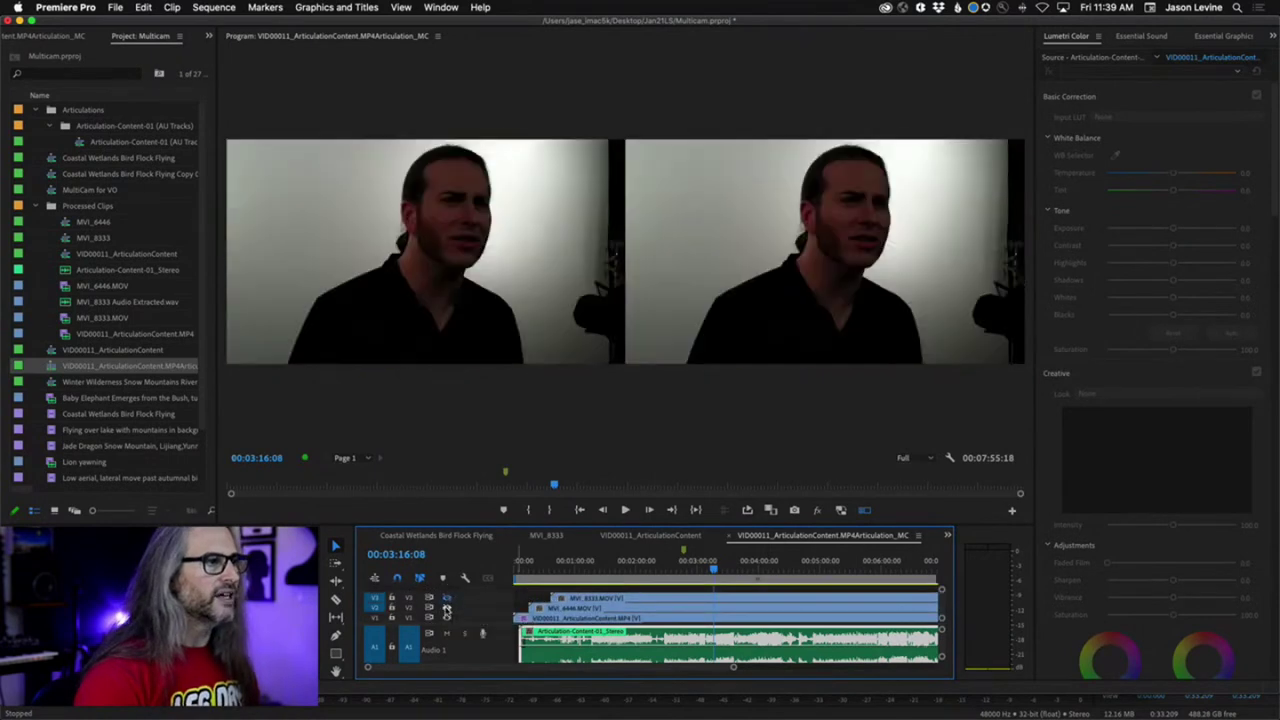
left_click(595, 619)
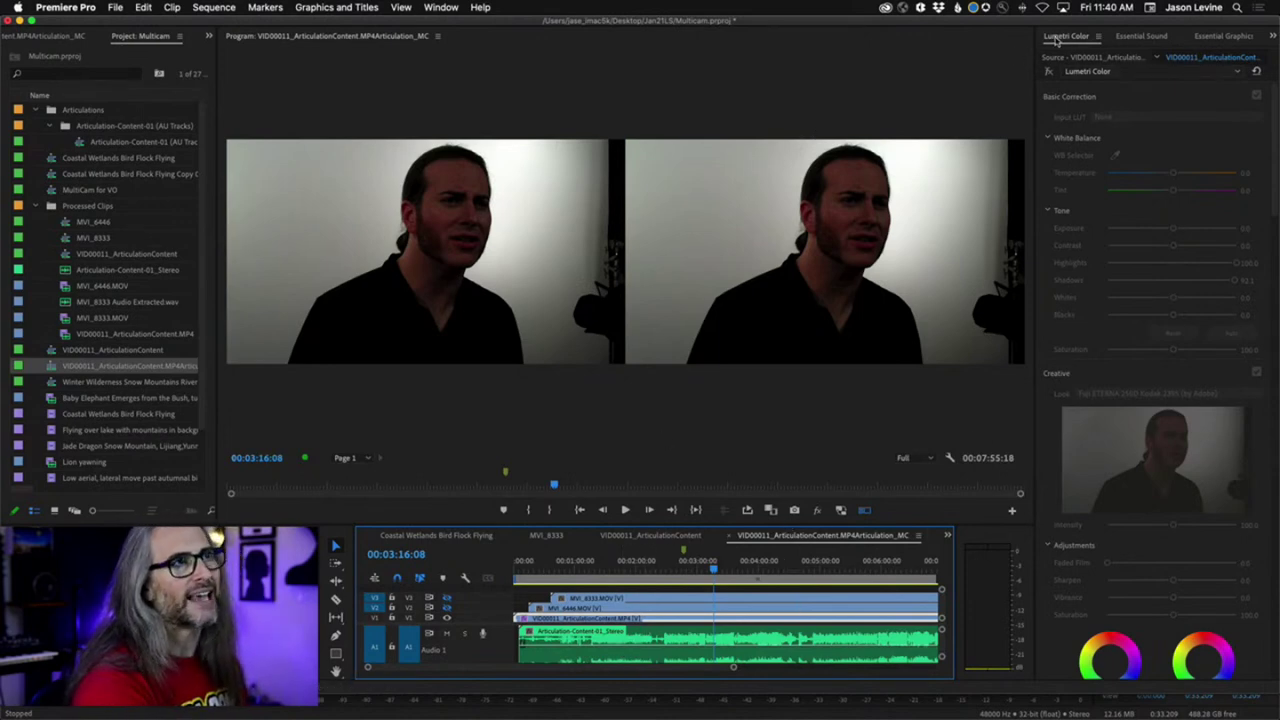
Toggle the V1 clip's colour correction off and on to compare, also checking MVI_6446.MOV
left_click(1046, 72)
left_click(1046, 72)
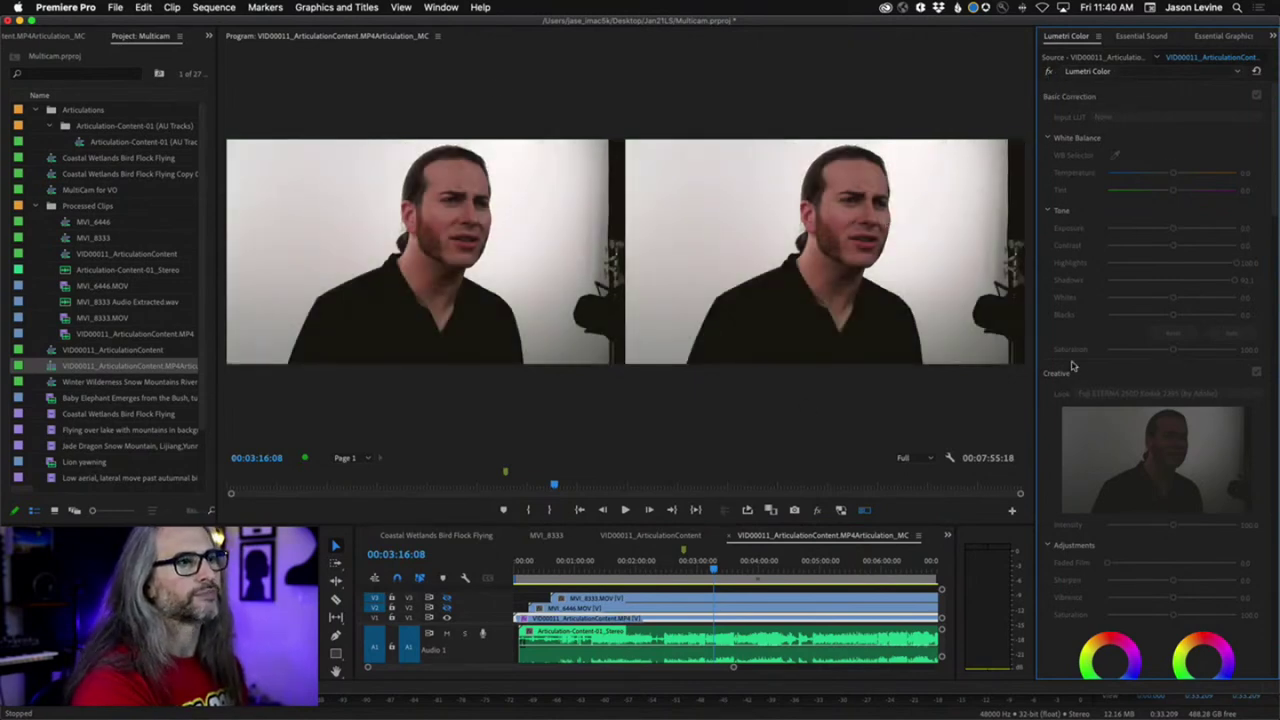
left_click(852, 606)
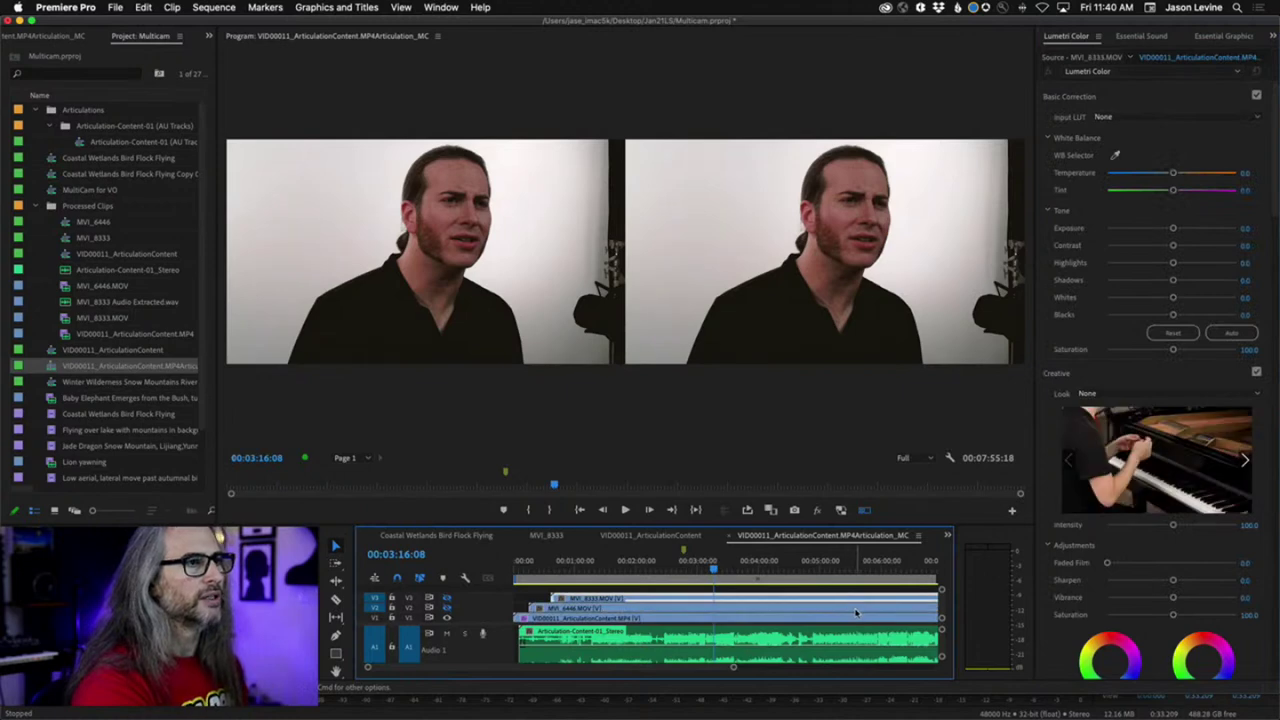
left_click(855, 618)
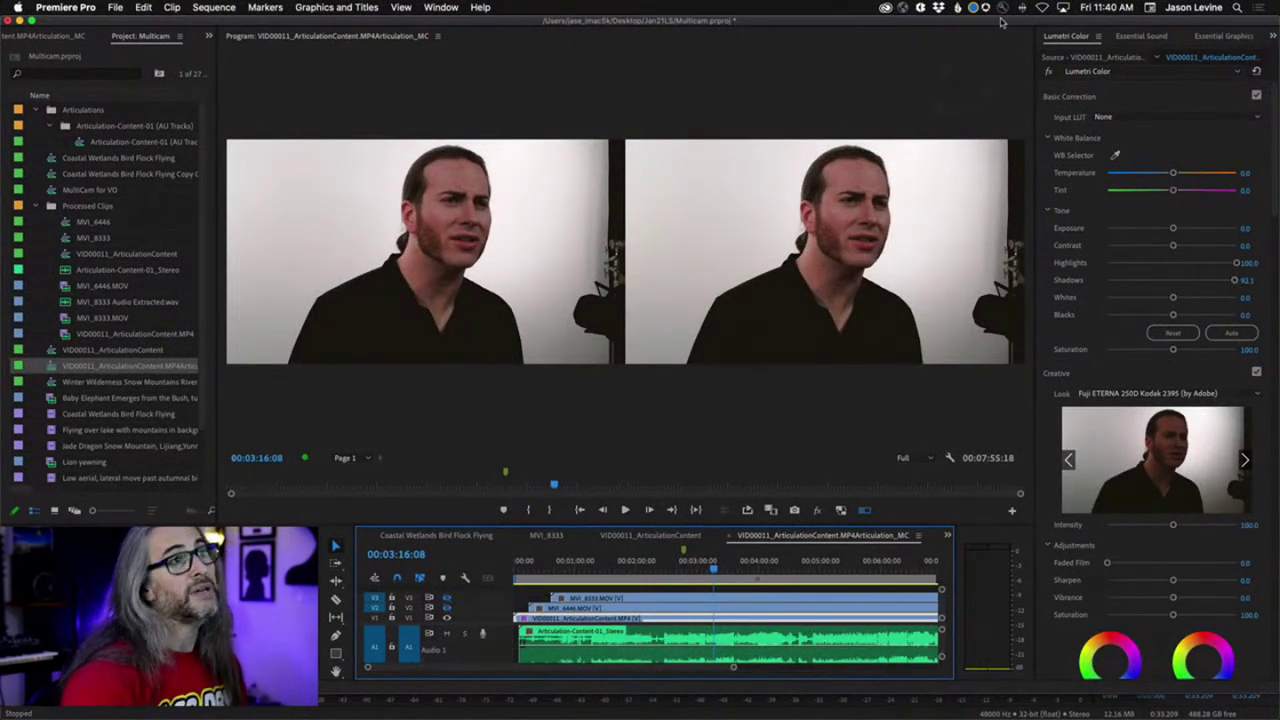
left_click(1052, 73)
left_click(1052, 73)
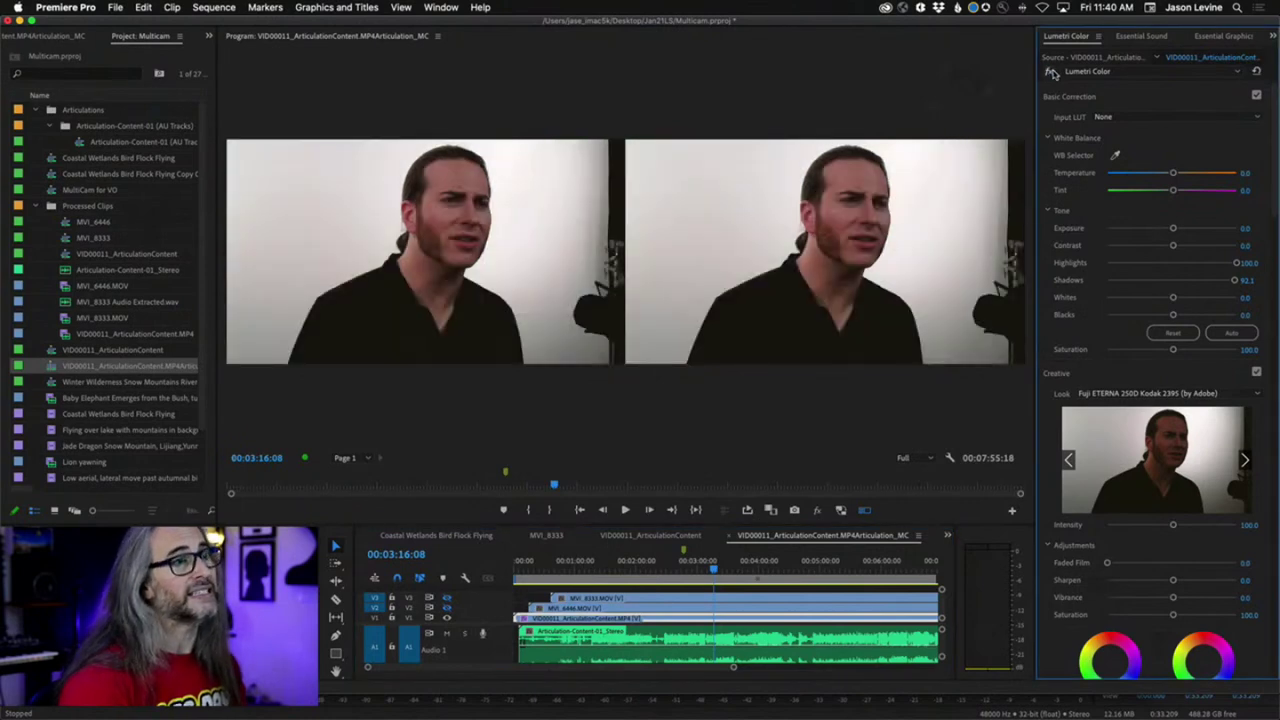
left_click(1052, 73)
left_click(1052, 73)
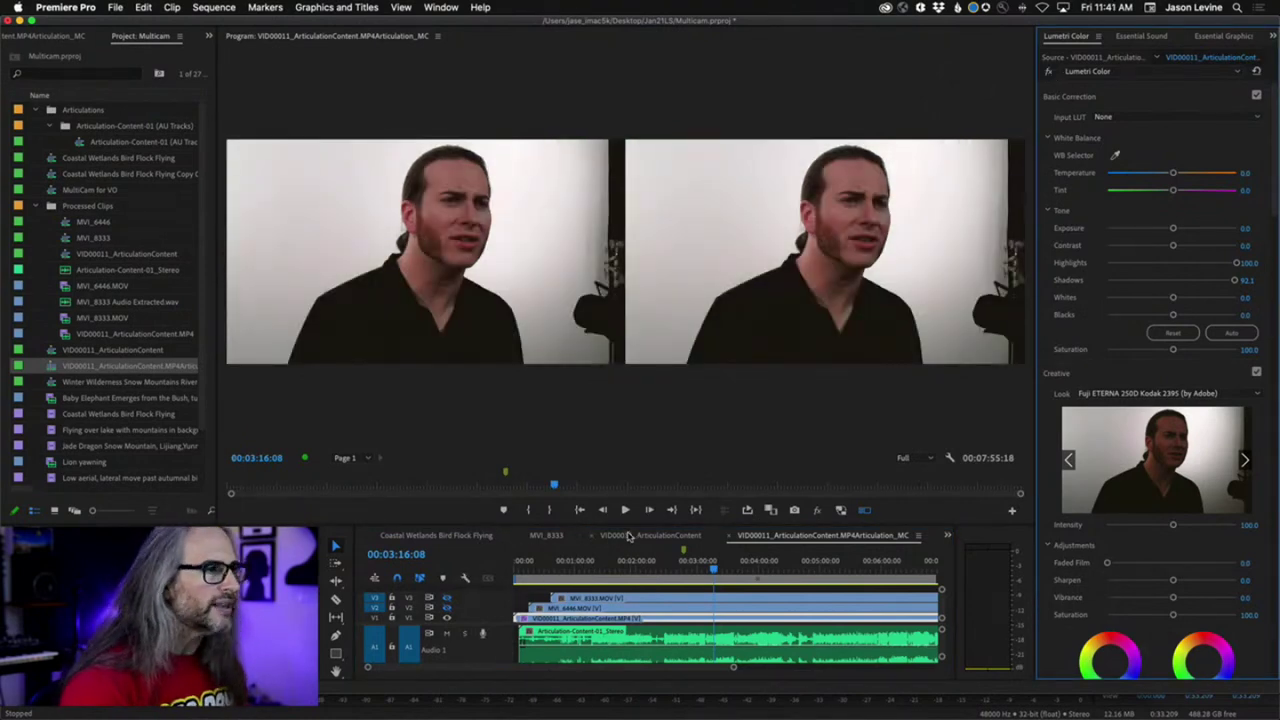
Cycle through the sequence tabs and return to VID00011_ArticulationContent with the playhead near 00:02:58
left_click(628, 537)
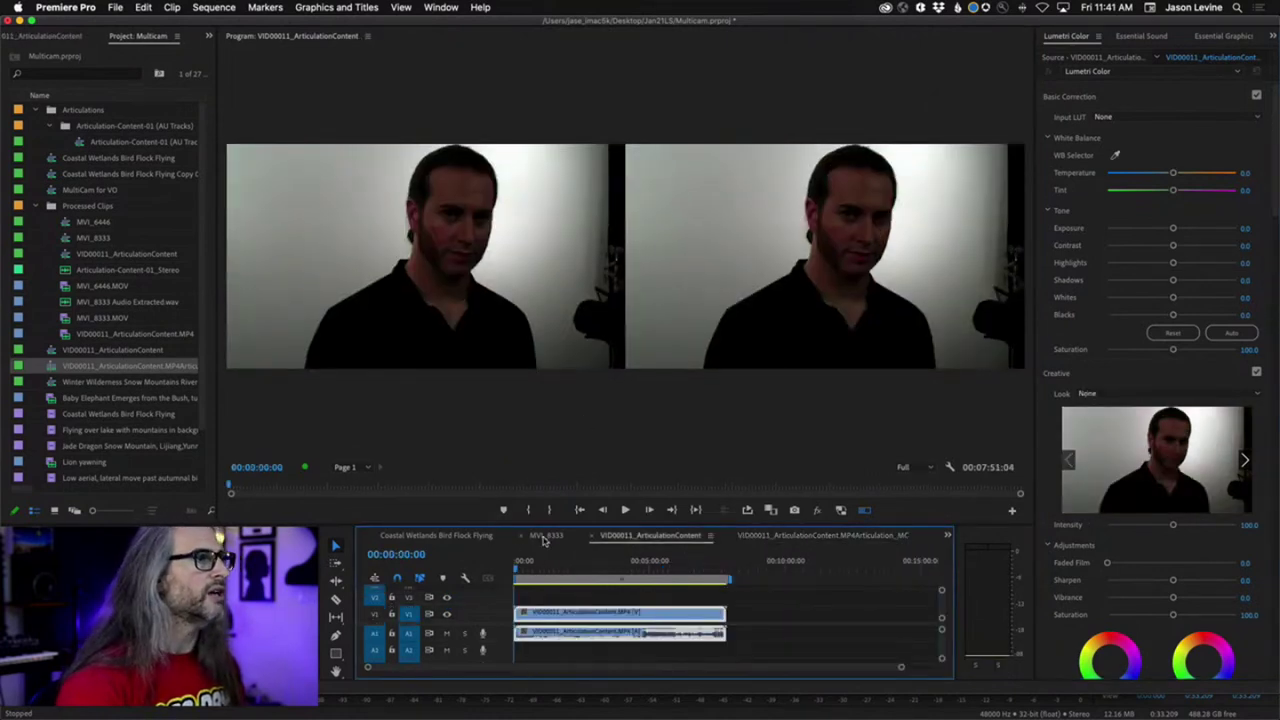
left_click(545, 537)
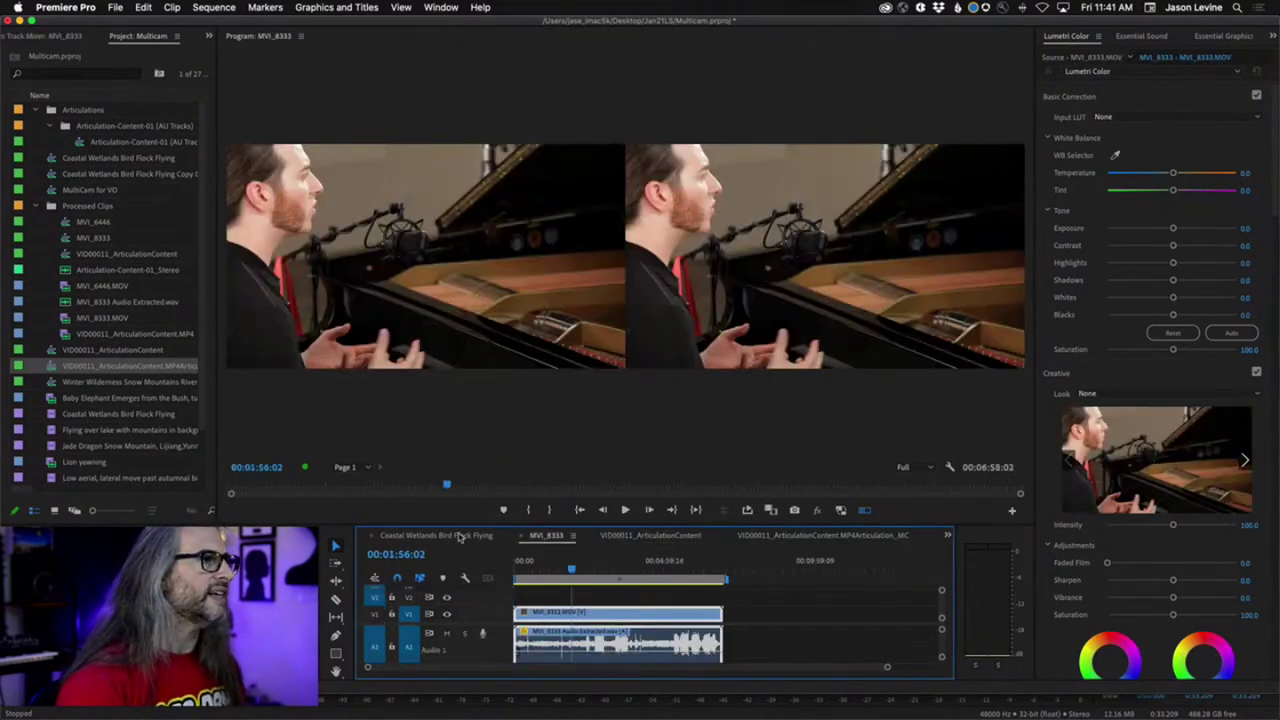
left_click(823, 535)
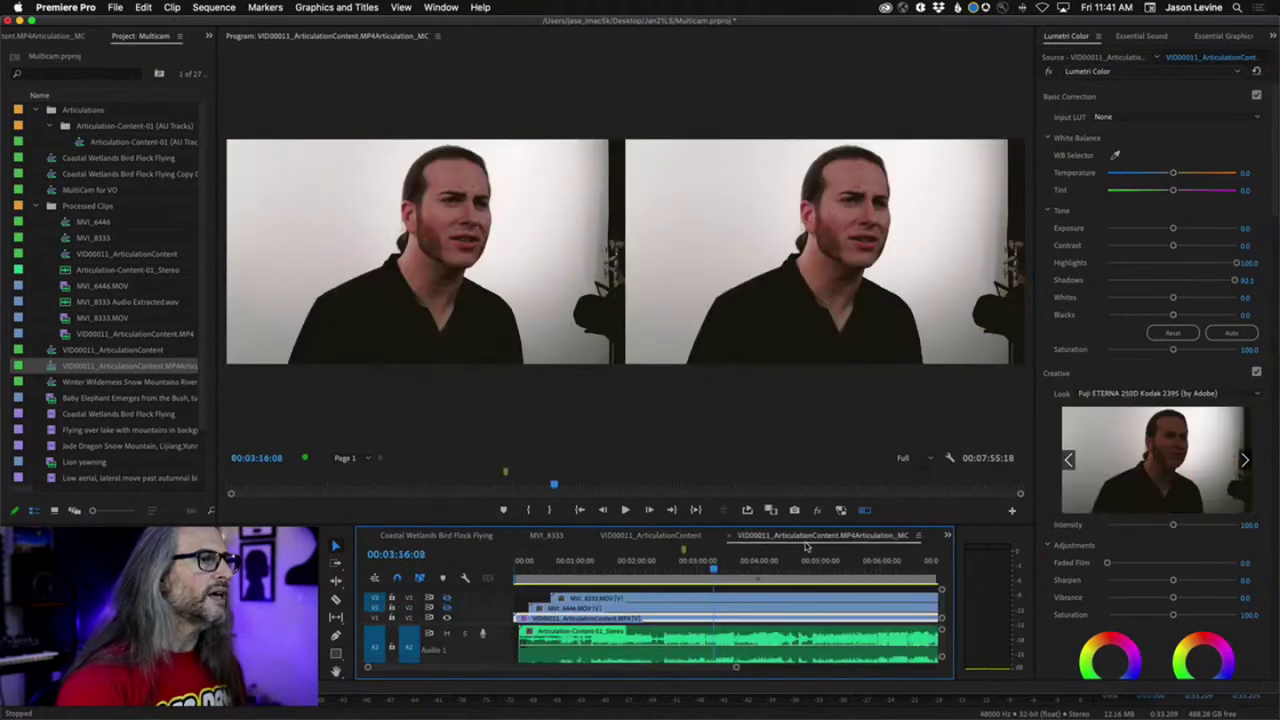
left_click(947, 535)
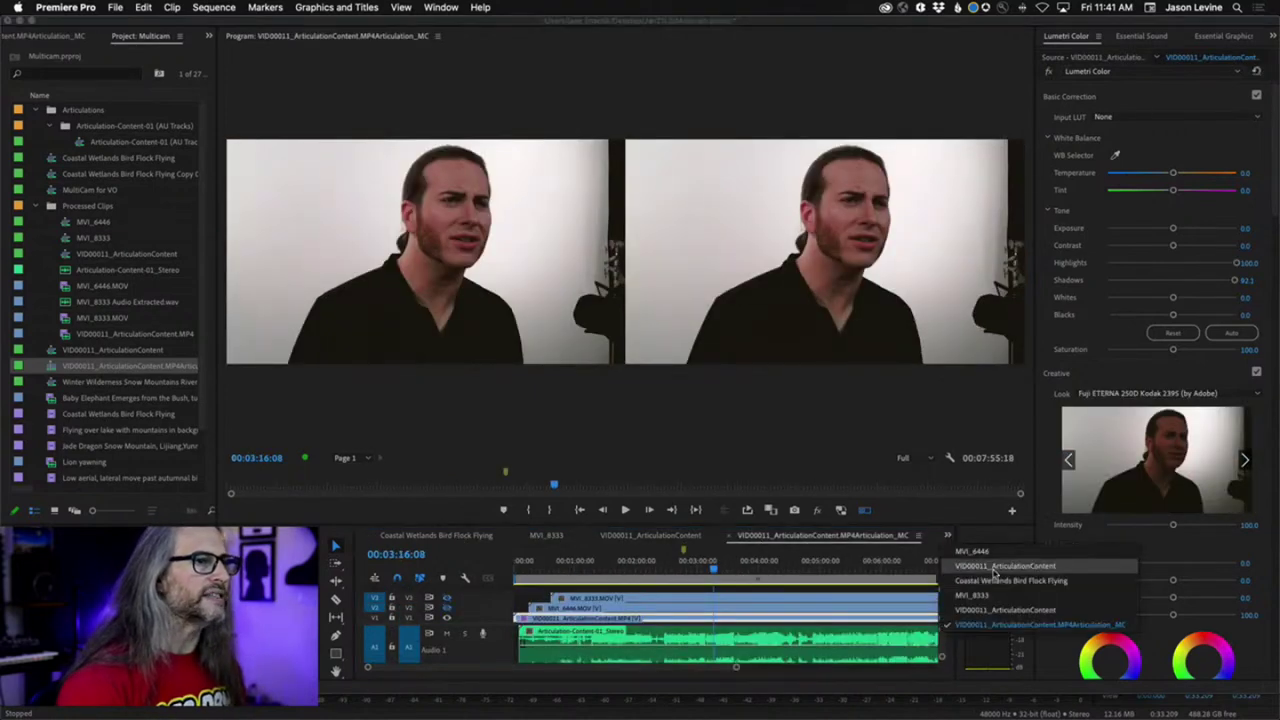
left_click(996, 572)
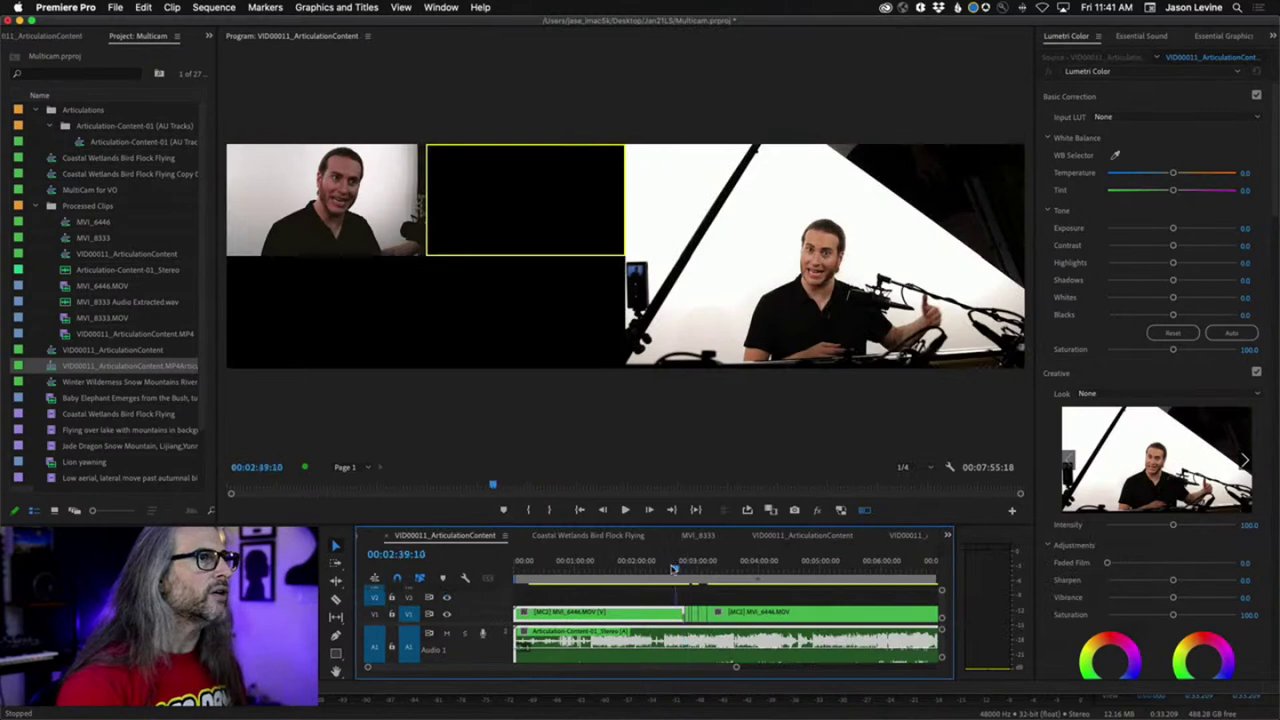
left_click(697, 568)
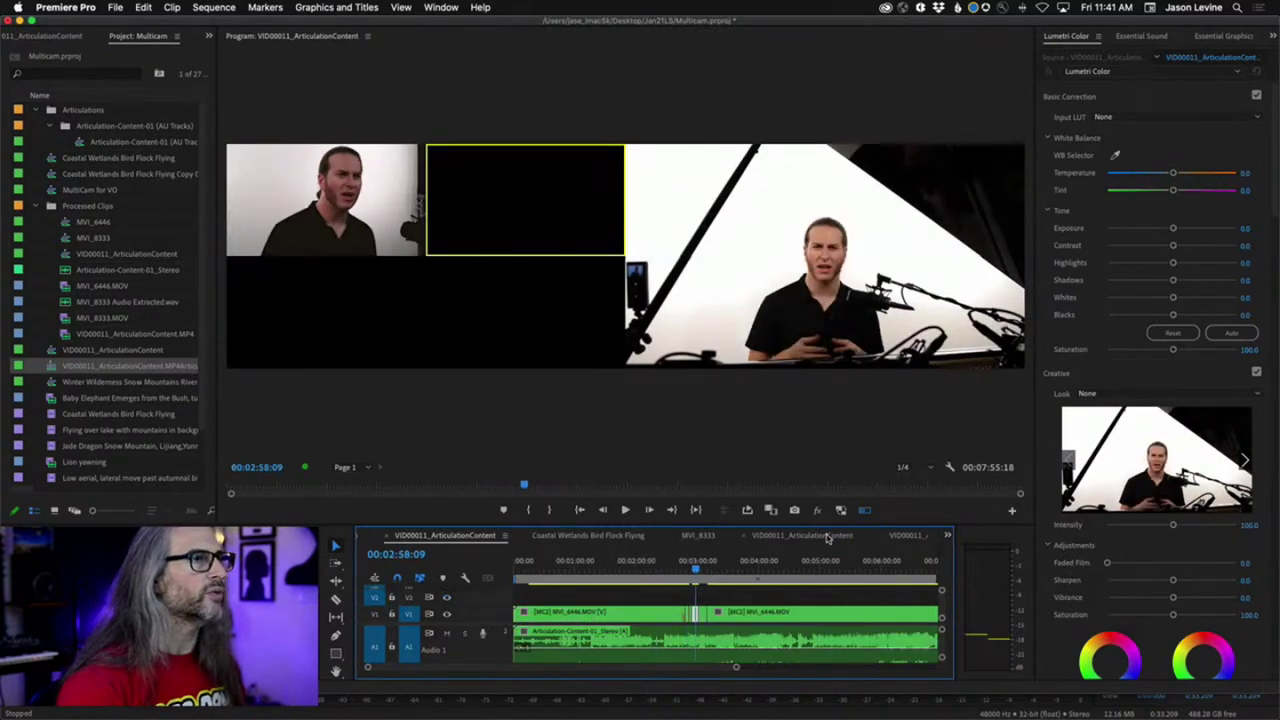
left_click(806, 536)
left_click(900, 536)
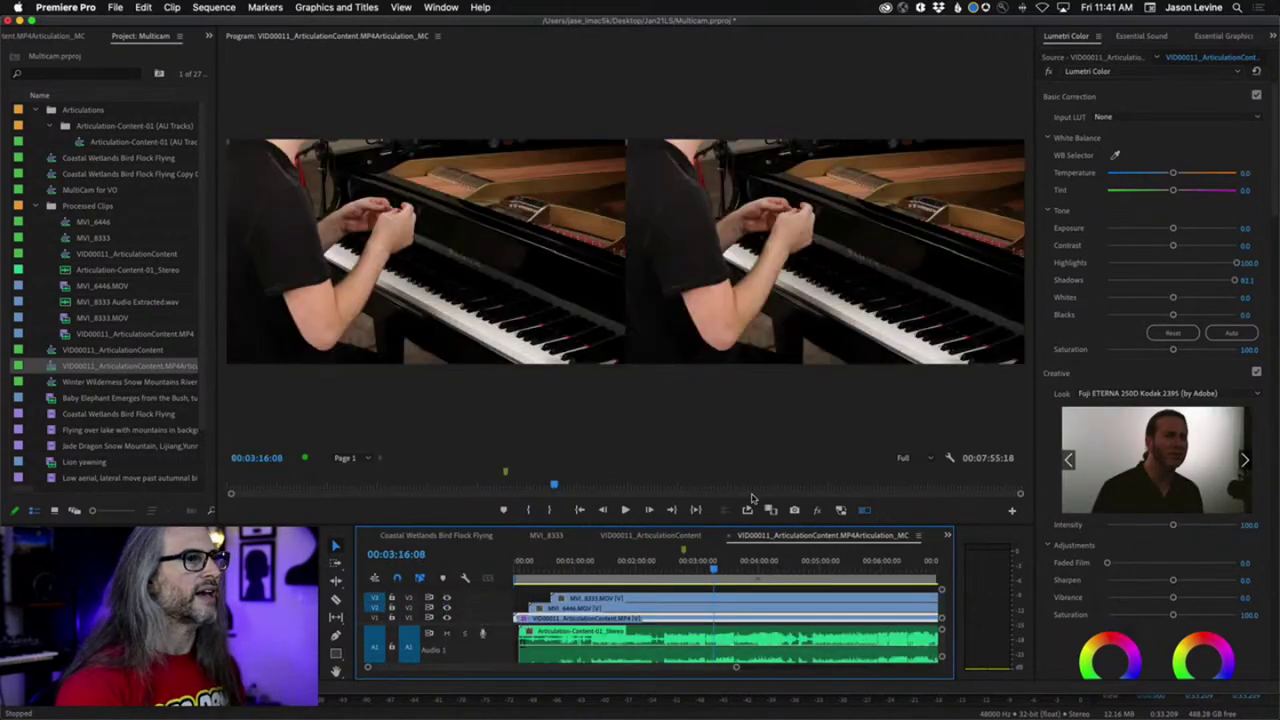
left_click(947, 535)
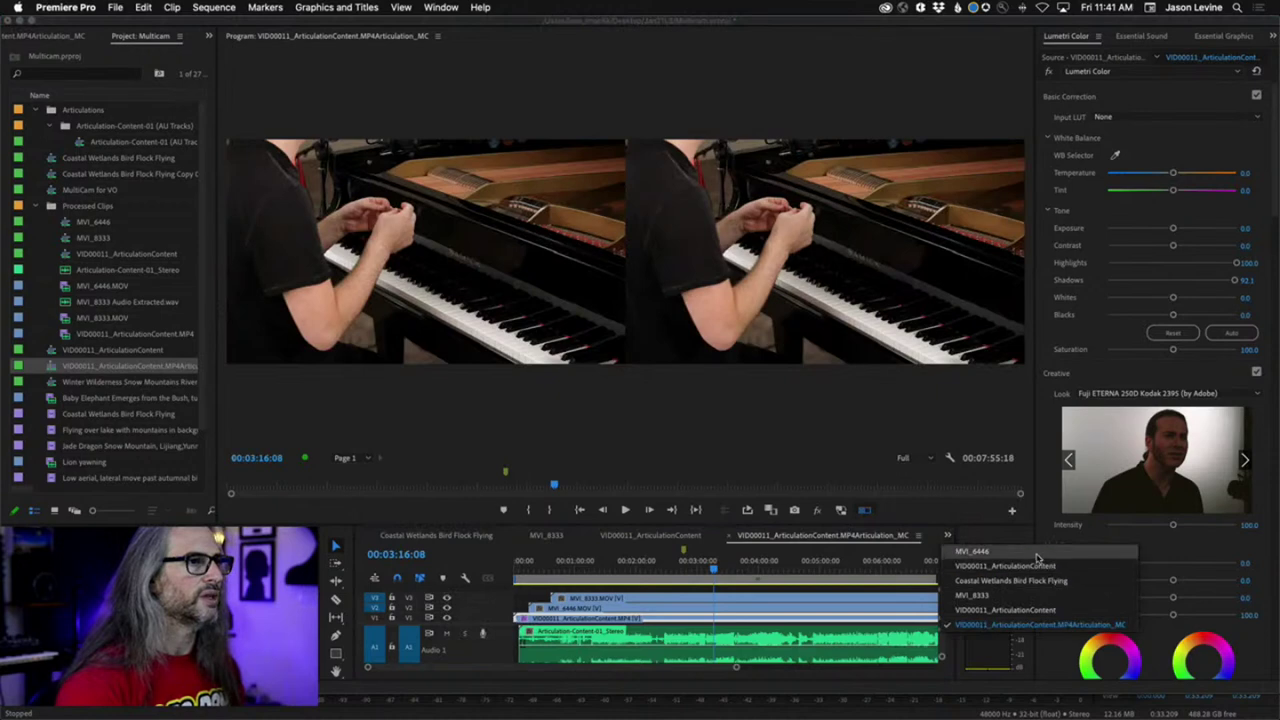
left_click(1038, 567)
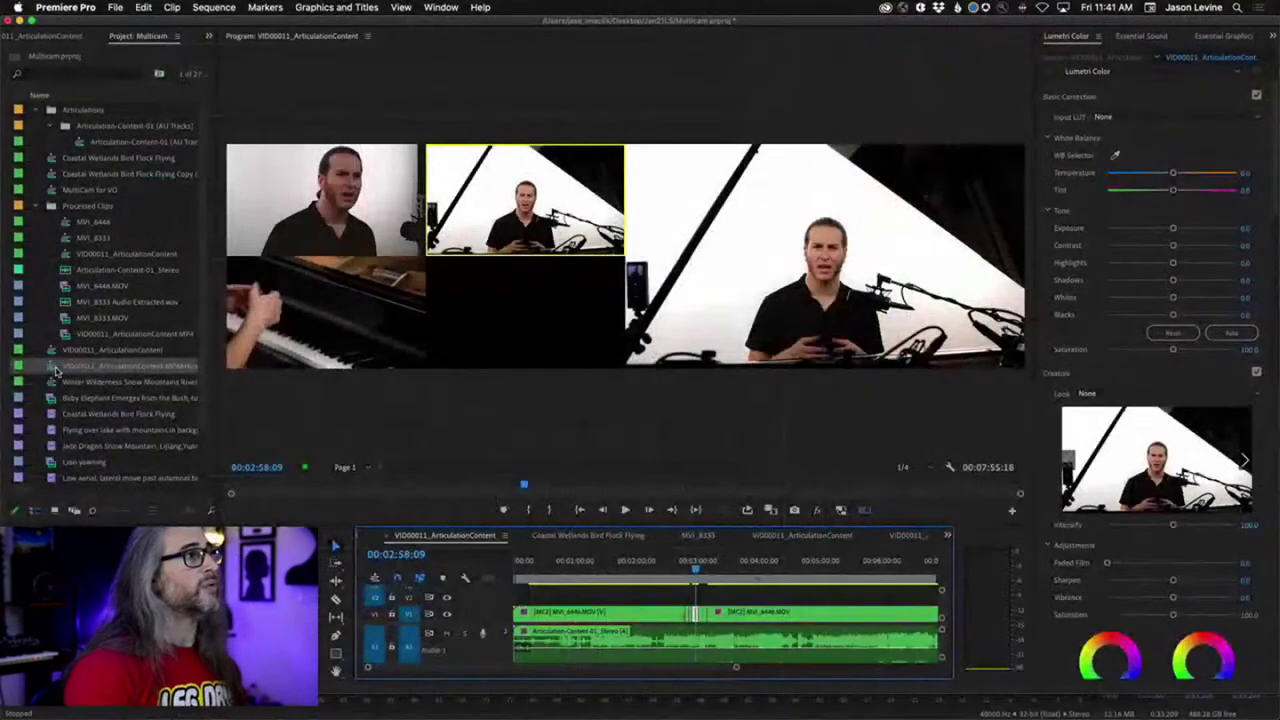
Close all projects, discarding unsaved changes to Multicam.prproj
right_click(113, 395)
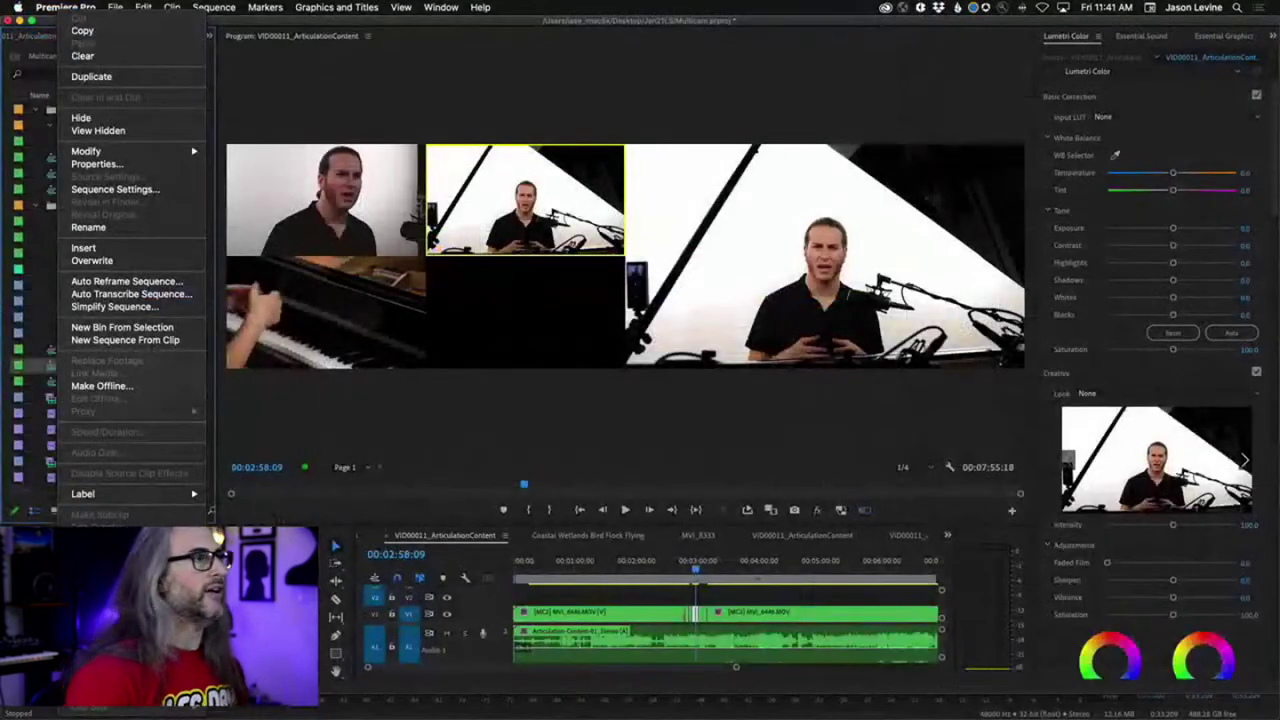
left_click(408, 440)
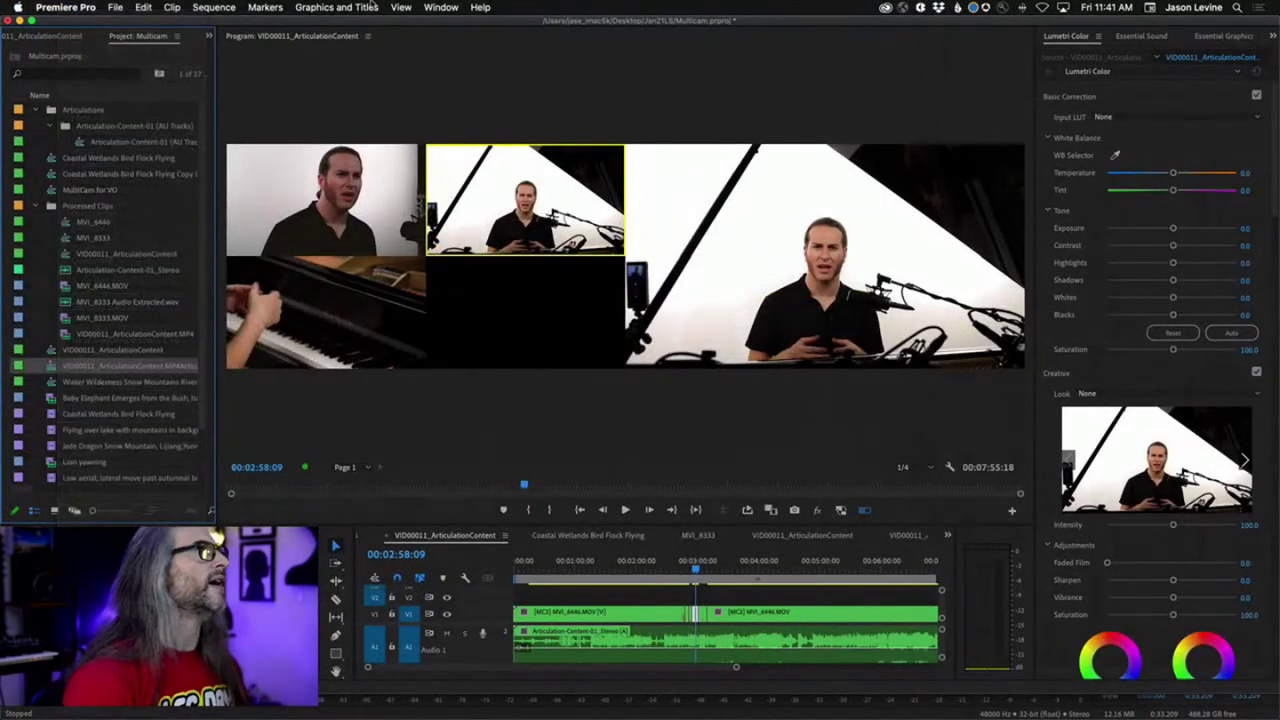
left_click(124, 7)
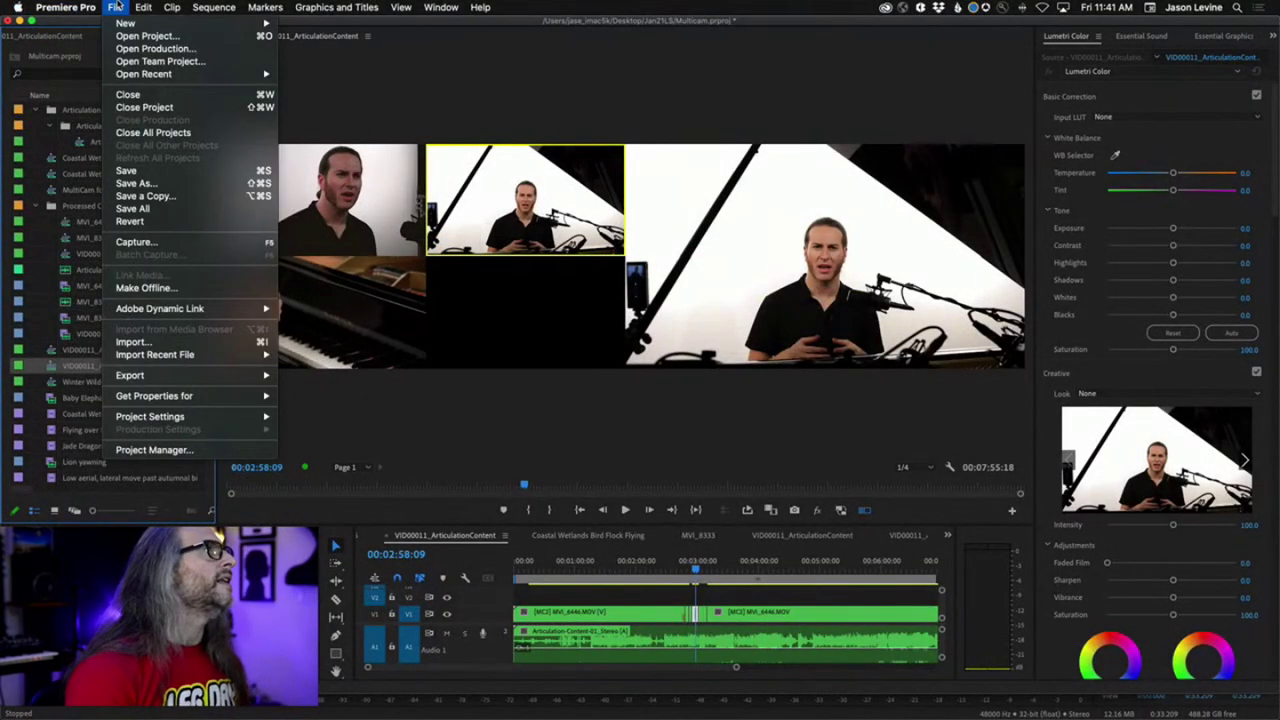
left_click(178, 132)
left_click(652, 376)
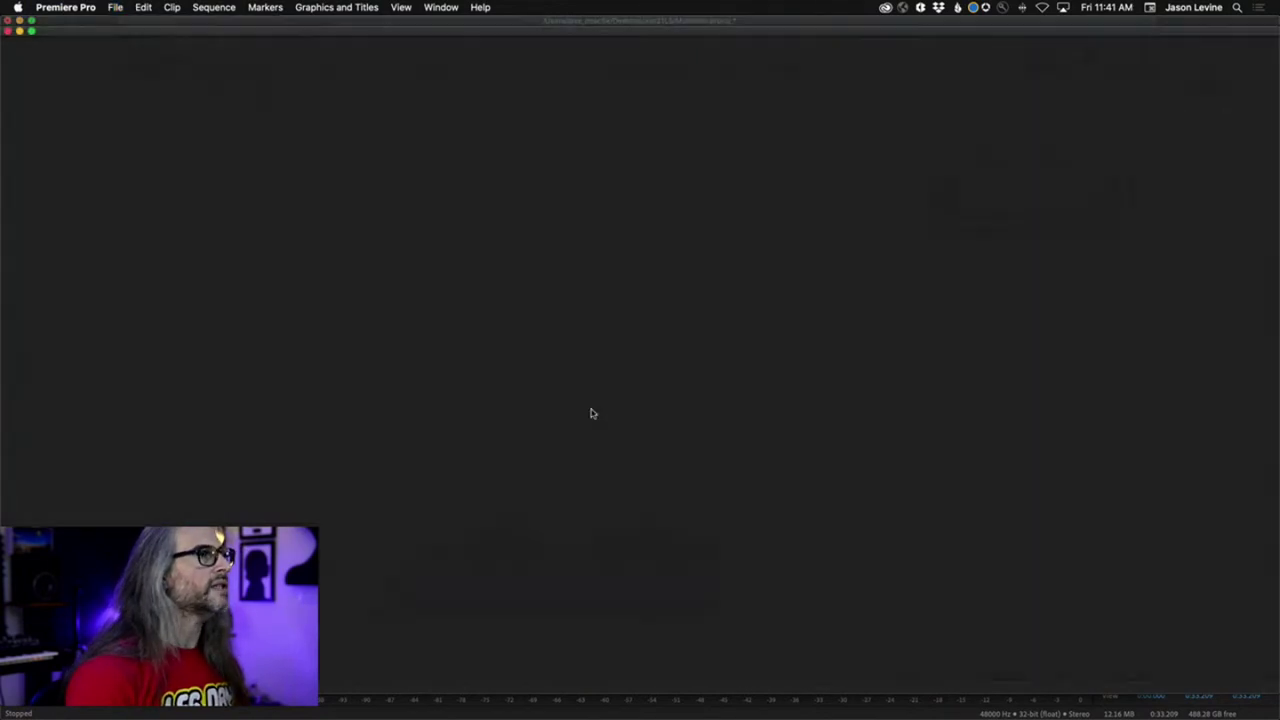
Open the FiveTips project, fit all four audio tracks, and mute New Recording 131
left_click(271, 496)
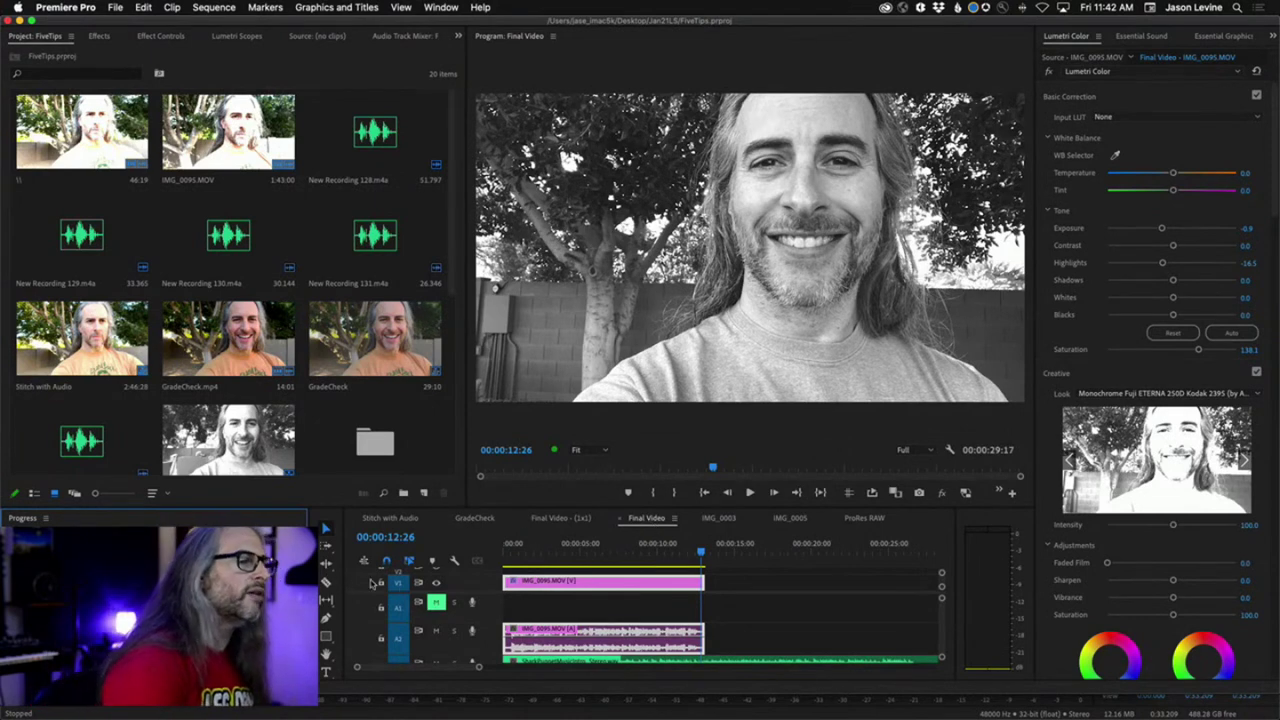
left_click_drag(944, 658, 924, 657)
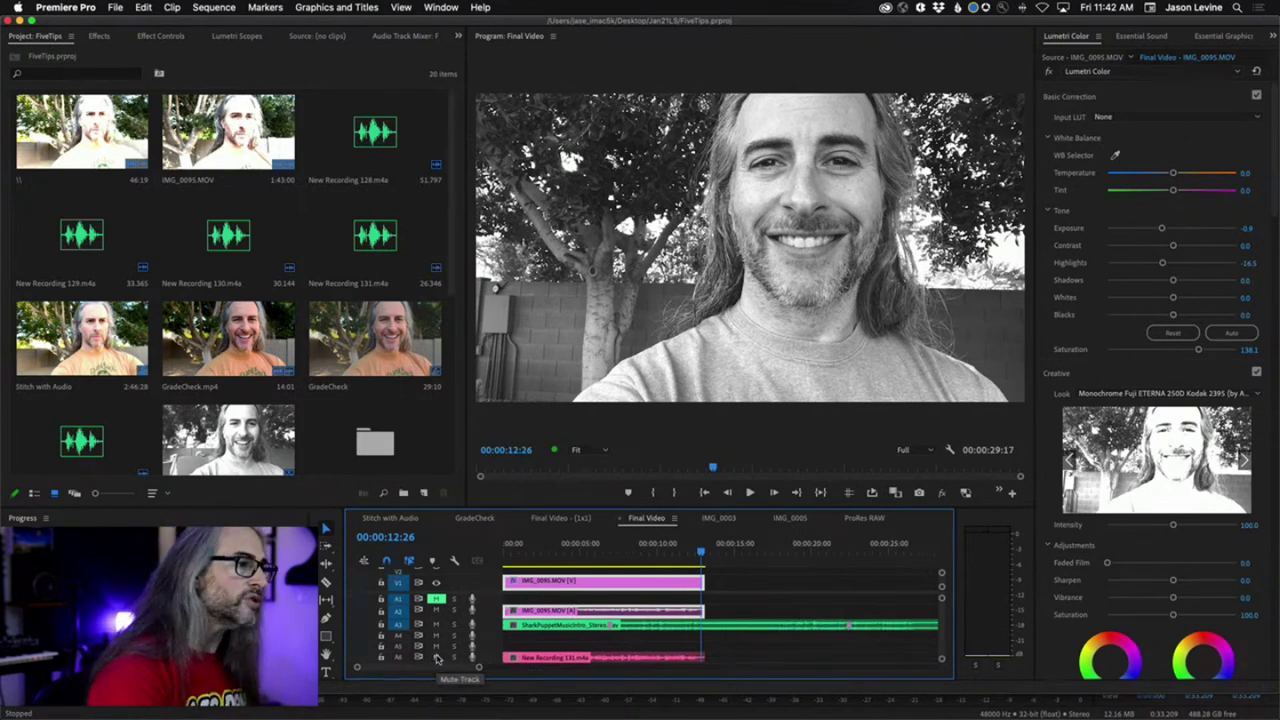
left_click(436, 657)
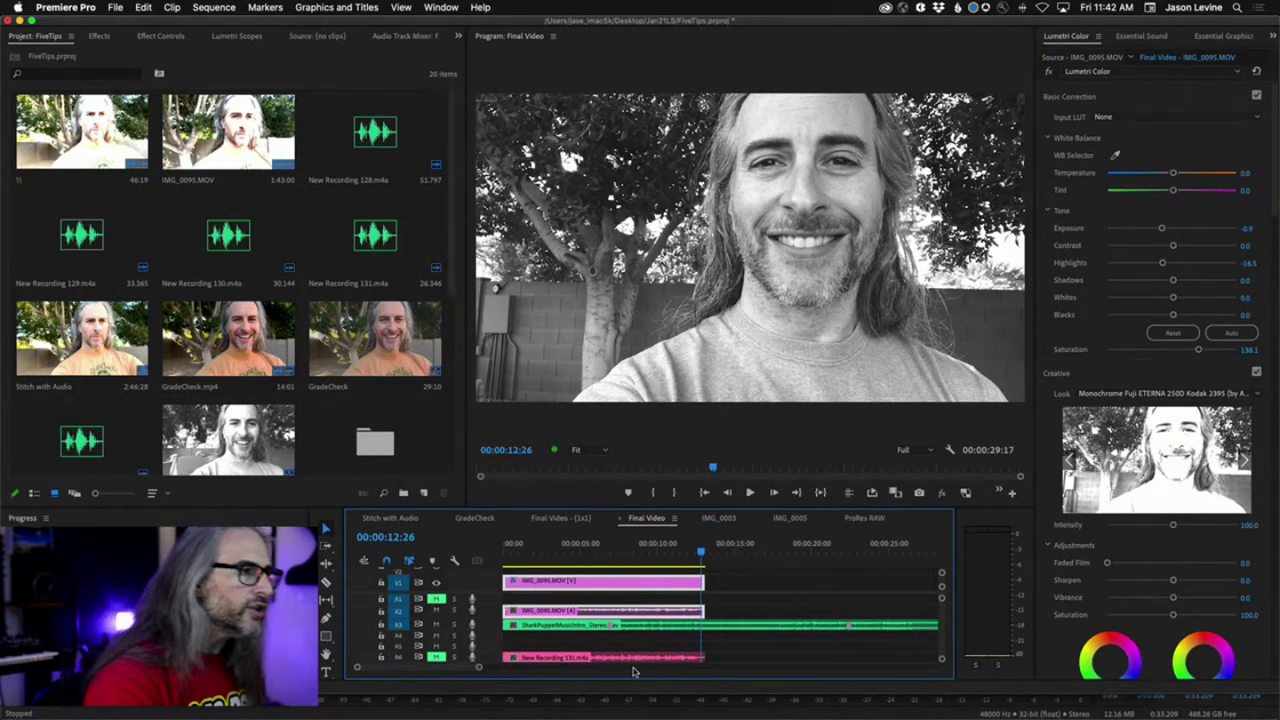
Heighten the Audio 3 track, zoom out, and trim SharkPuppetMusicIntro_Stereo.wav to end with IMG_0095.MOV
left_click_drag(489, 629, 490, 662)
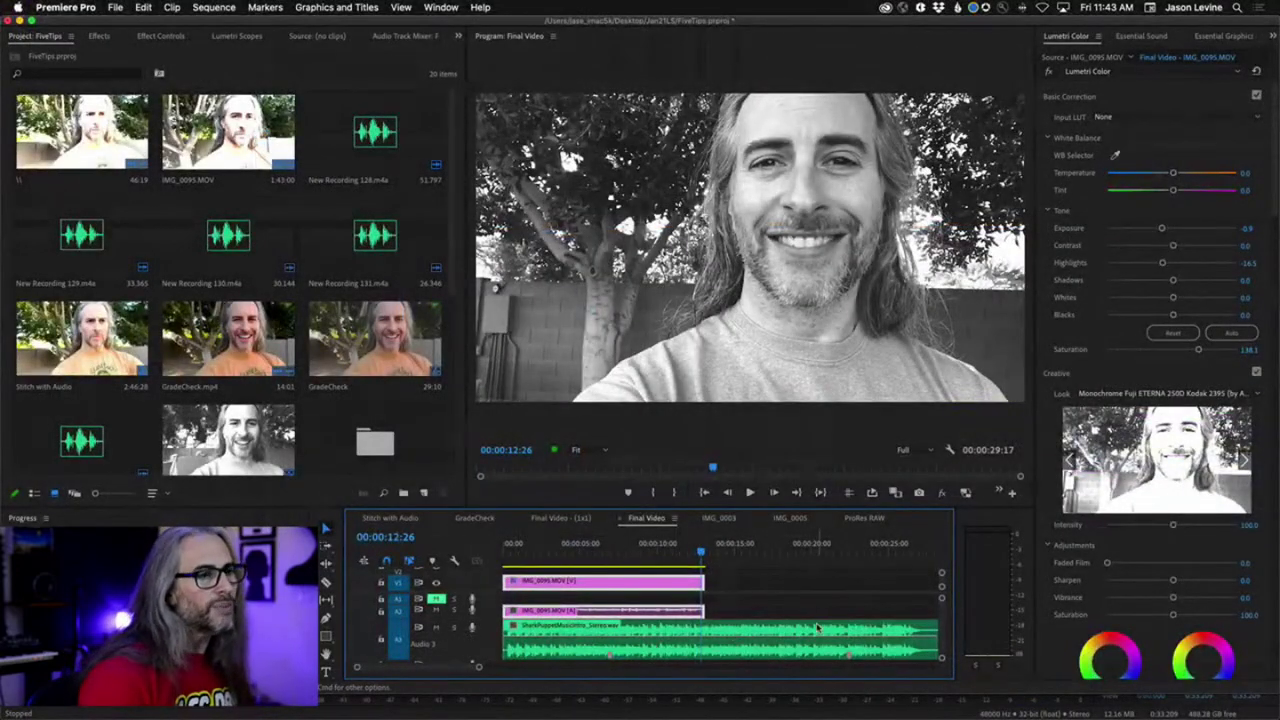
key("minus")
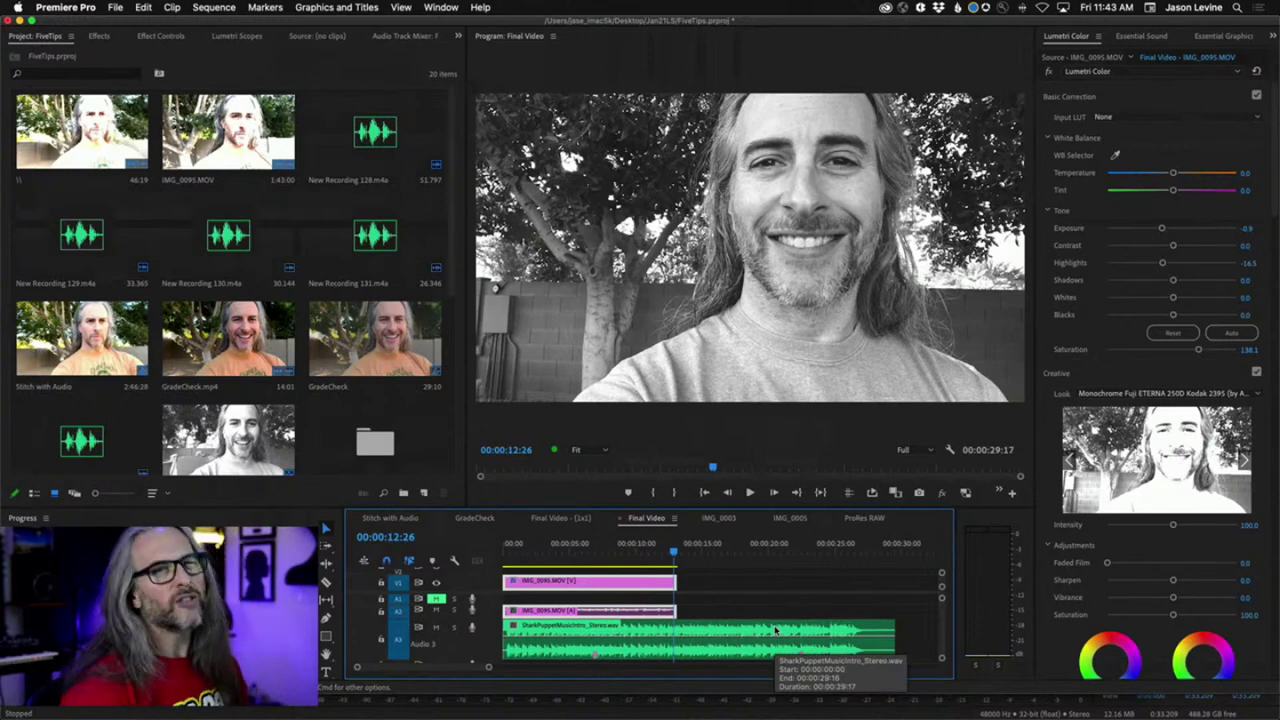
left_click_drag(894, 628, 676, 628)
Apply the Constant Power crossfade from Audio Transitions > Crossfade to the music clip's end
left_click(99, 36)
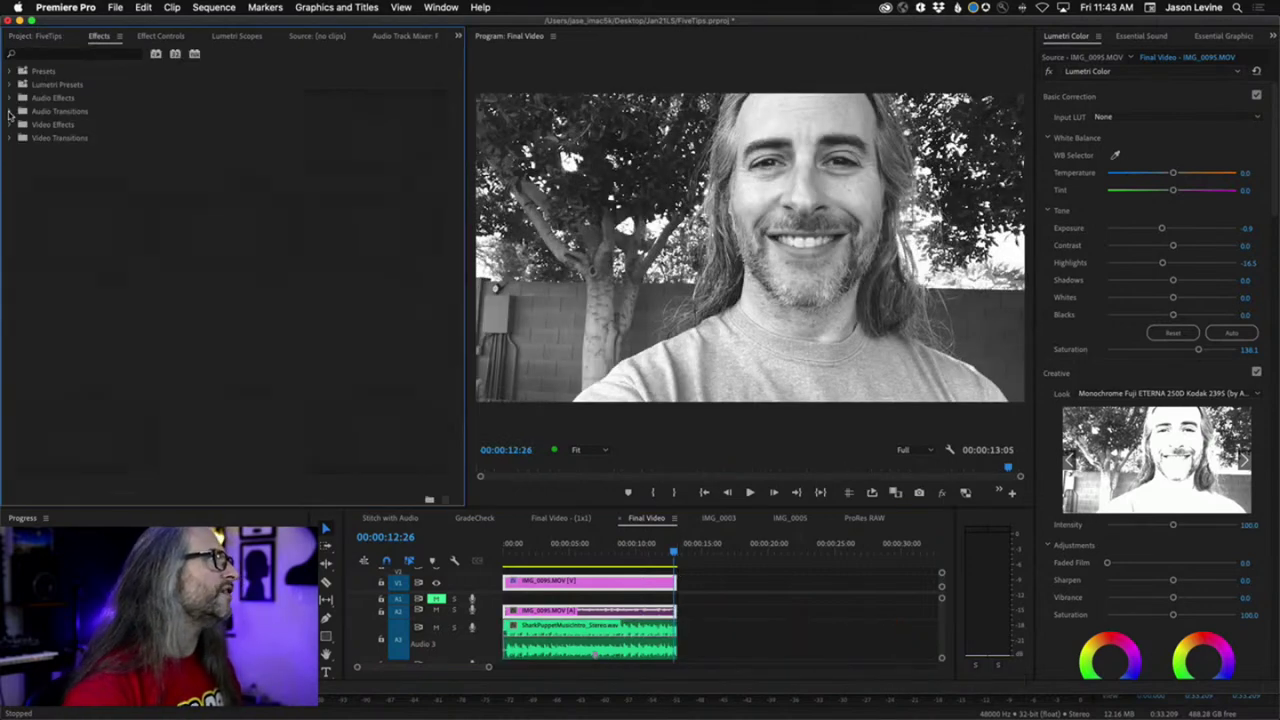
left_click(10, 112)
left_click(21, 125)
left_click(56, 151)
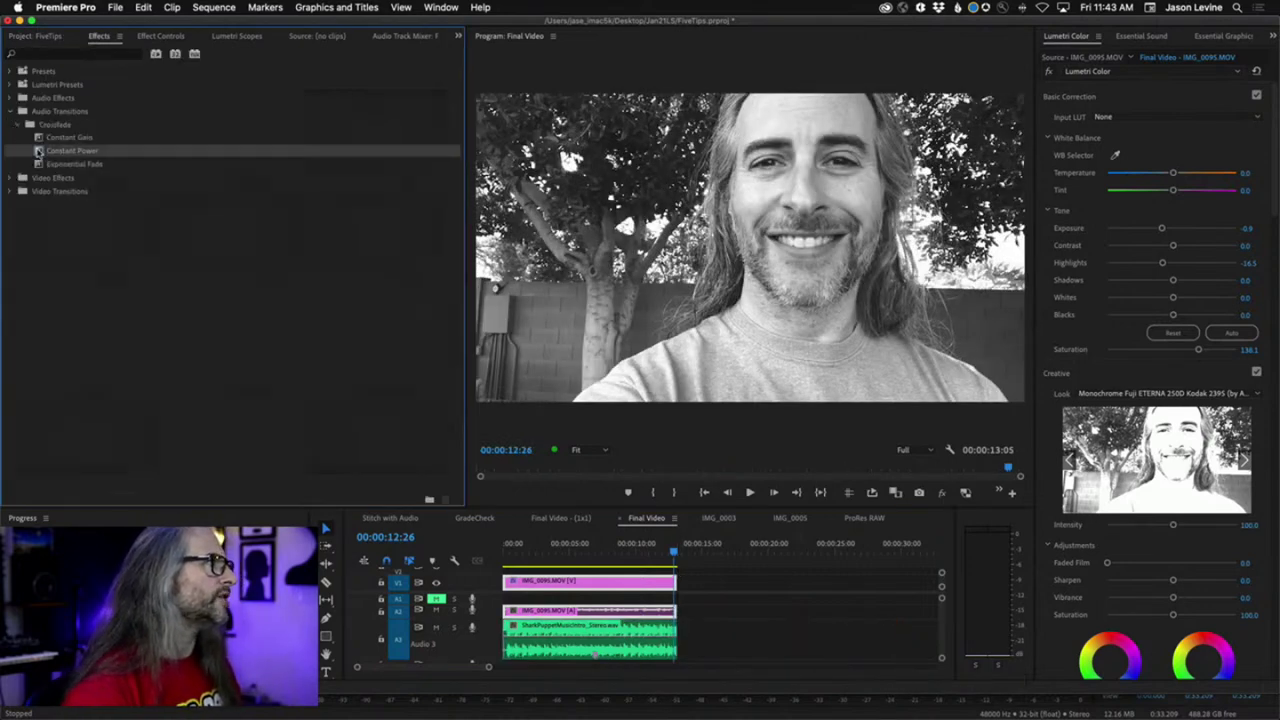
mouse_move(57, 156)
left_mouse_down()
mouse_move(688, 650)
mouse_move(672, 640)
left_mouse_up()
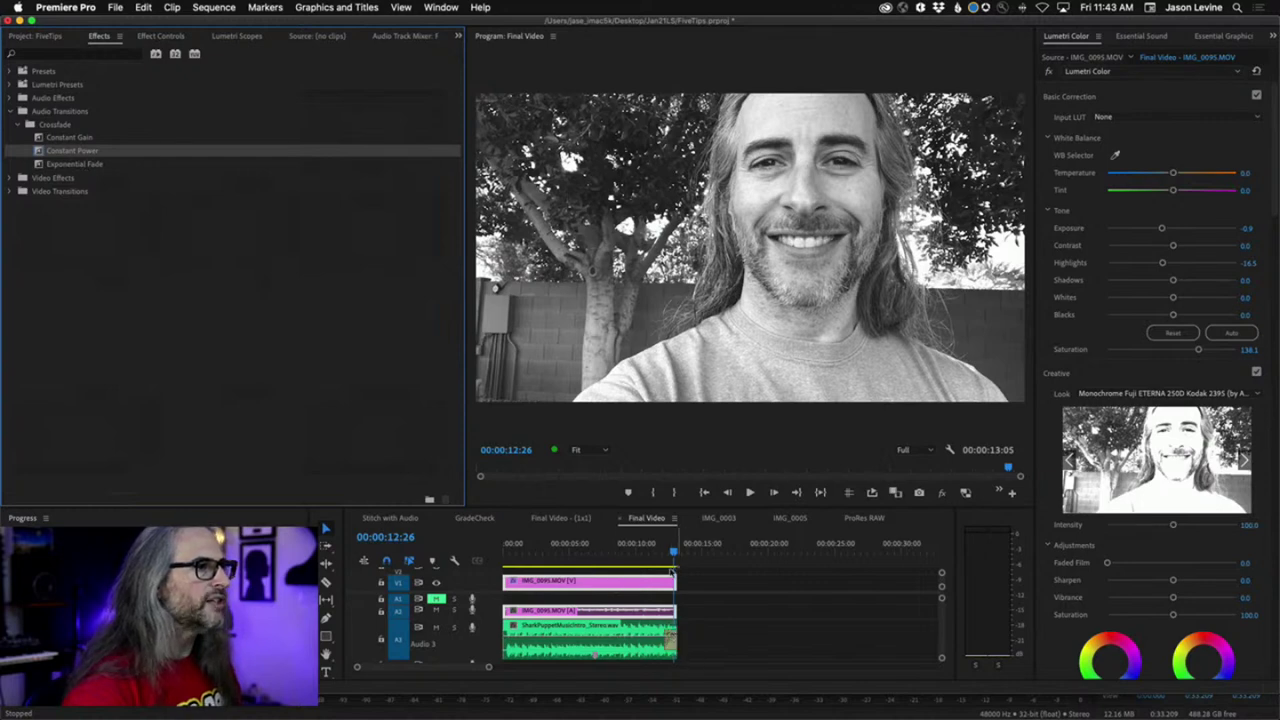
Play the fade back twice from about 00:00:11:28, then park near 00:00:12:18
left_click_drag(673, 556, 660, 552)
key("space")
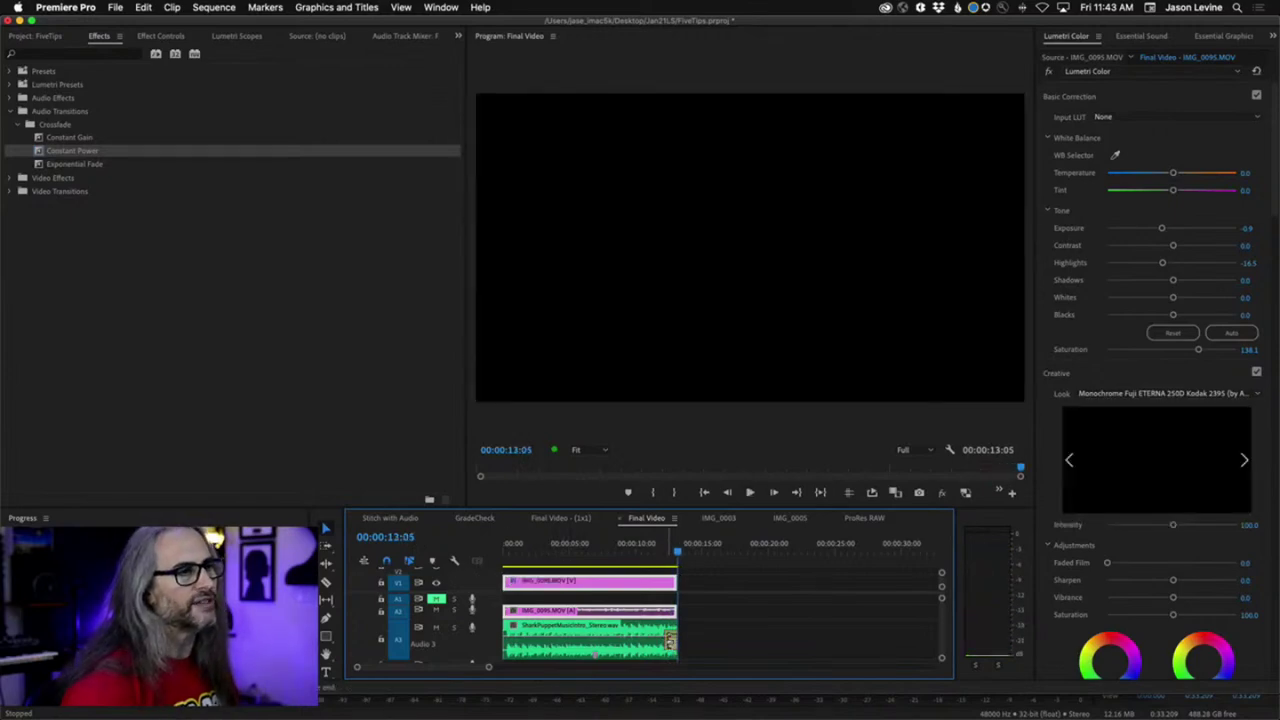
key("super+shift+d")
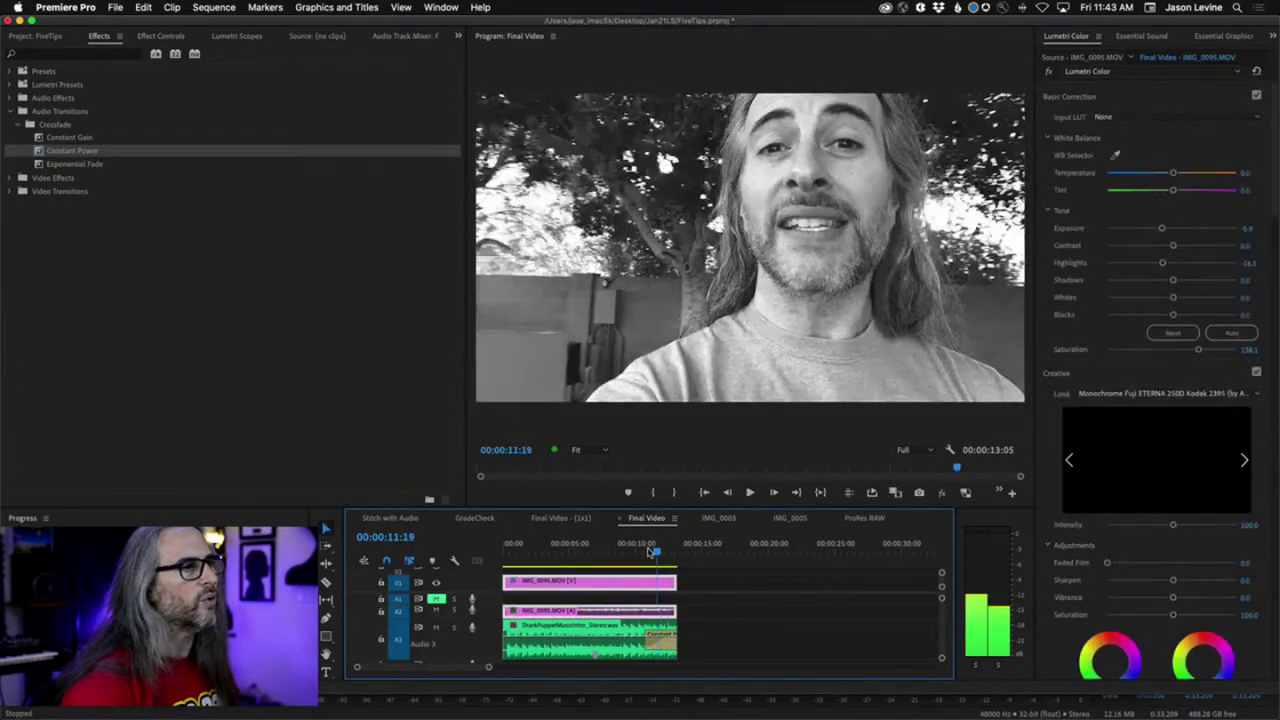
left_click_drag(655, 551, 623, 551)
key("space")
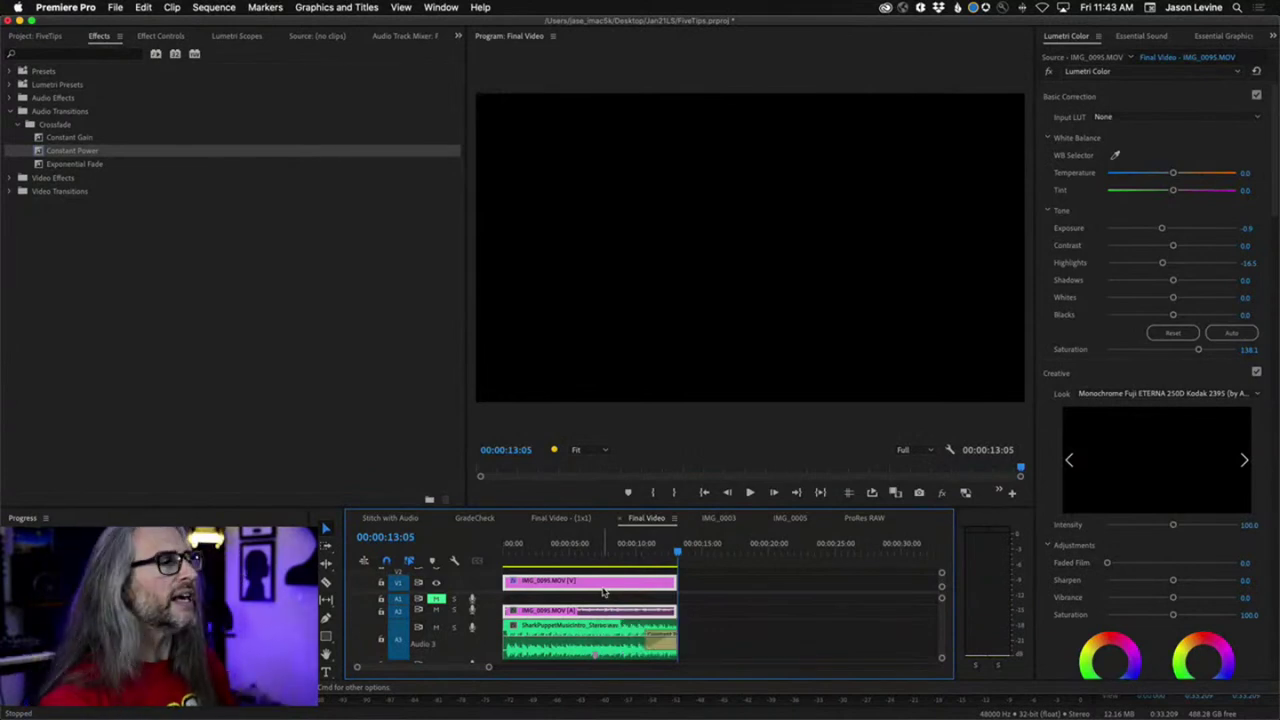
left_click(658, 643)
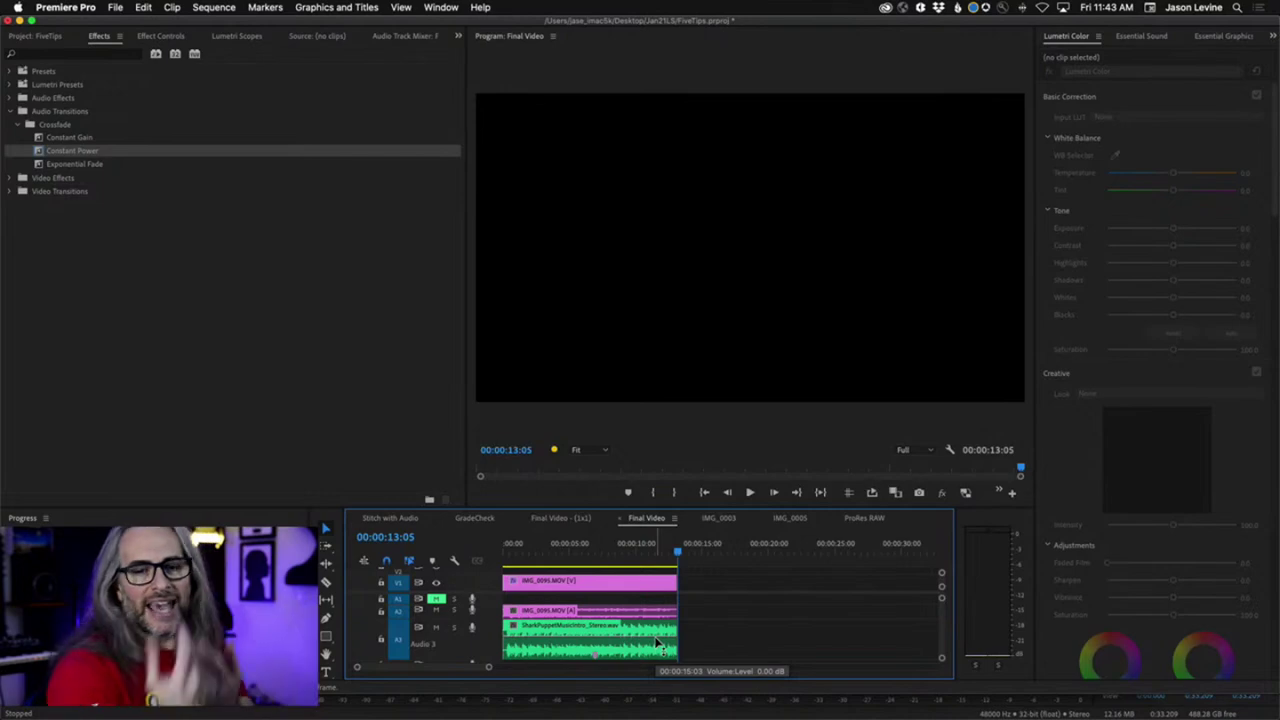
left_click_drag(667, 558, 673, 557)
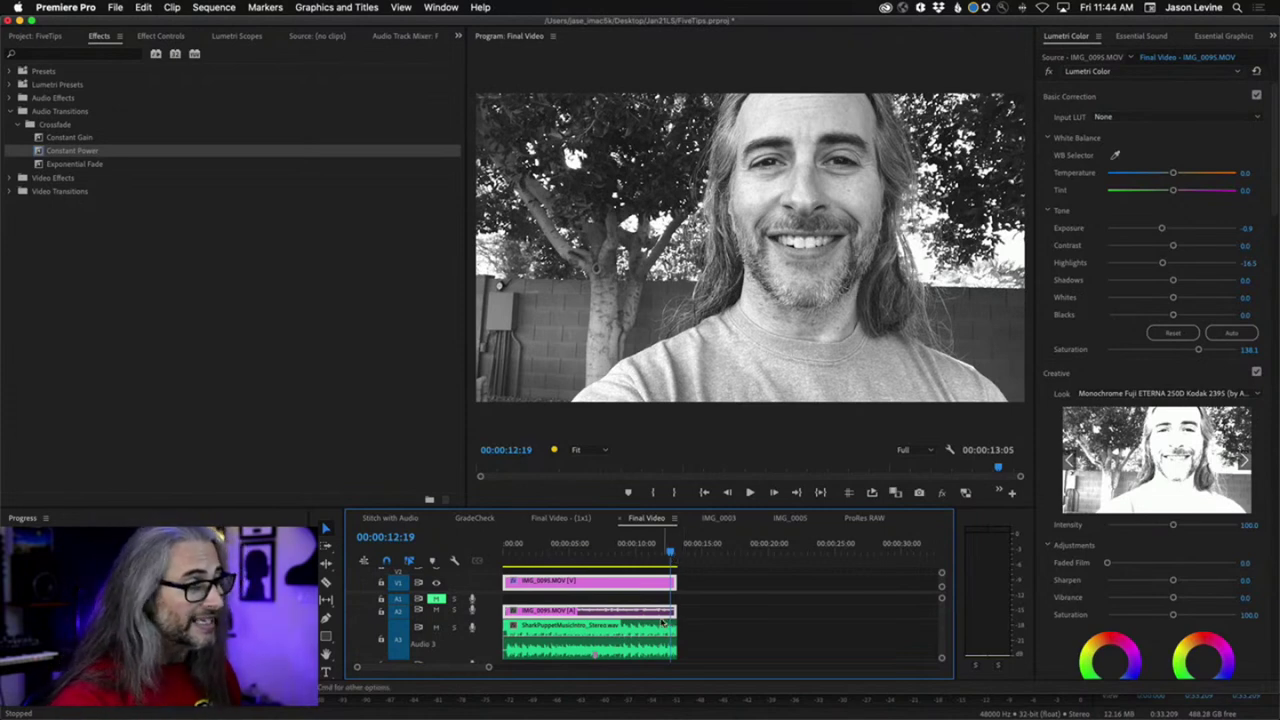
left_click(650, 627)
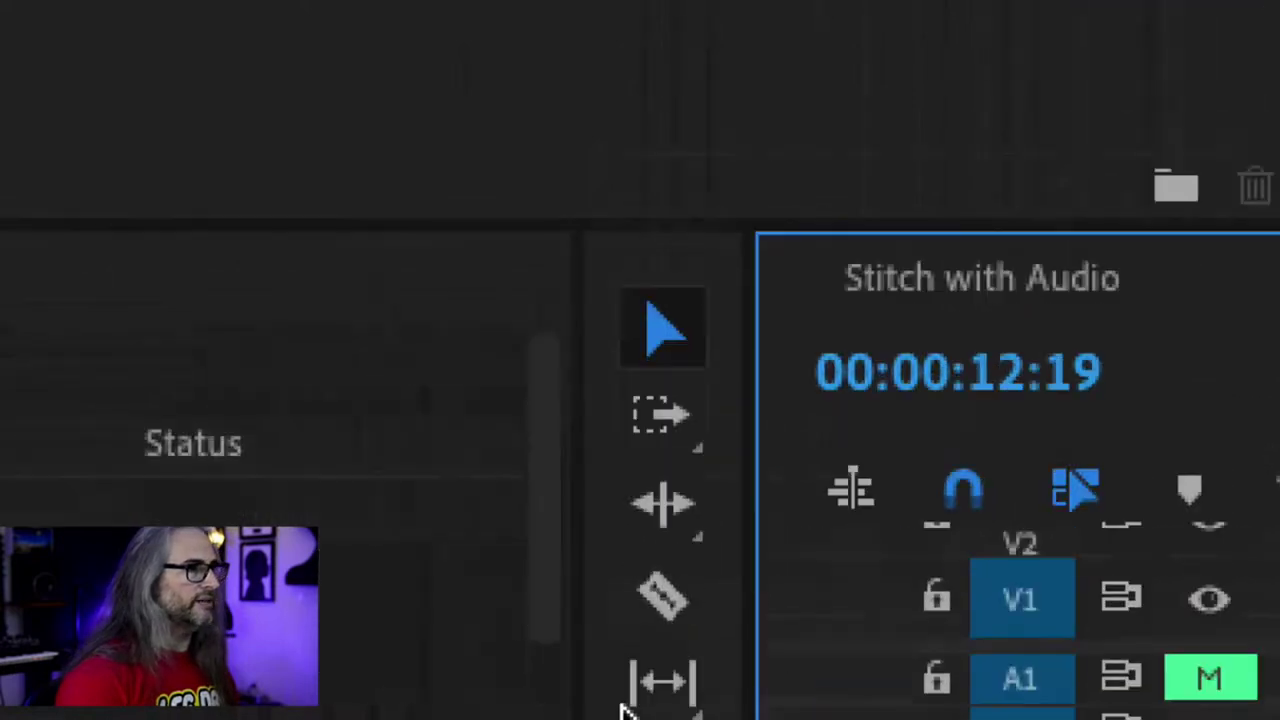
left_click(685, 525)
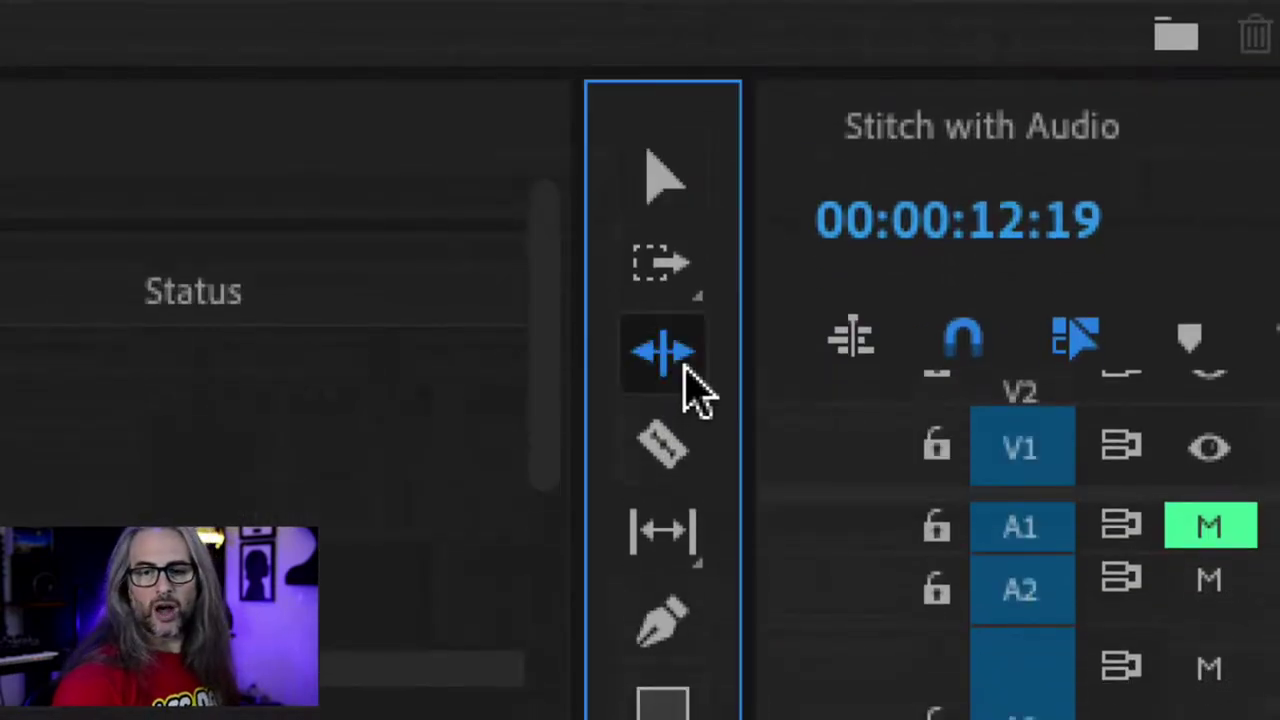
left_click(686, 372)
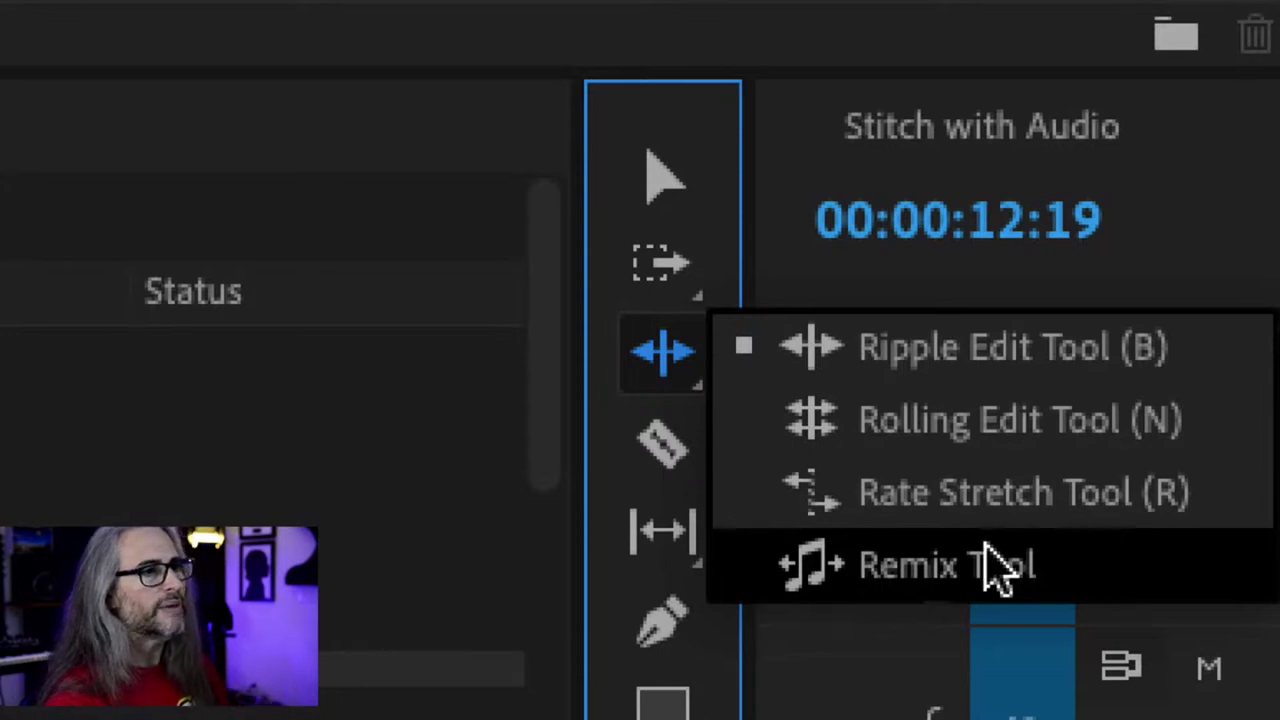
left_click(1114, 600)
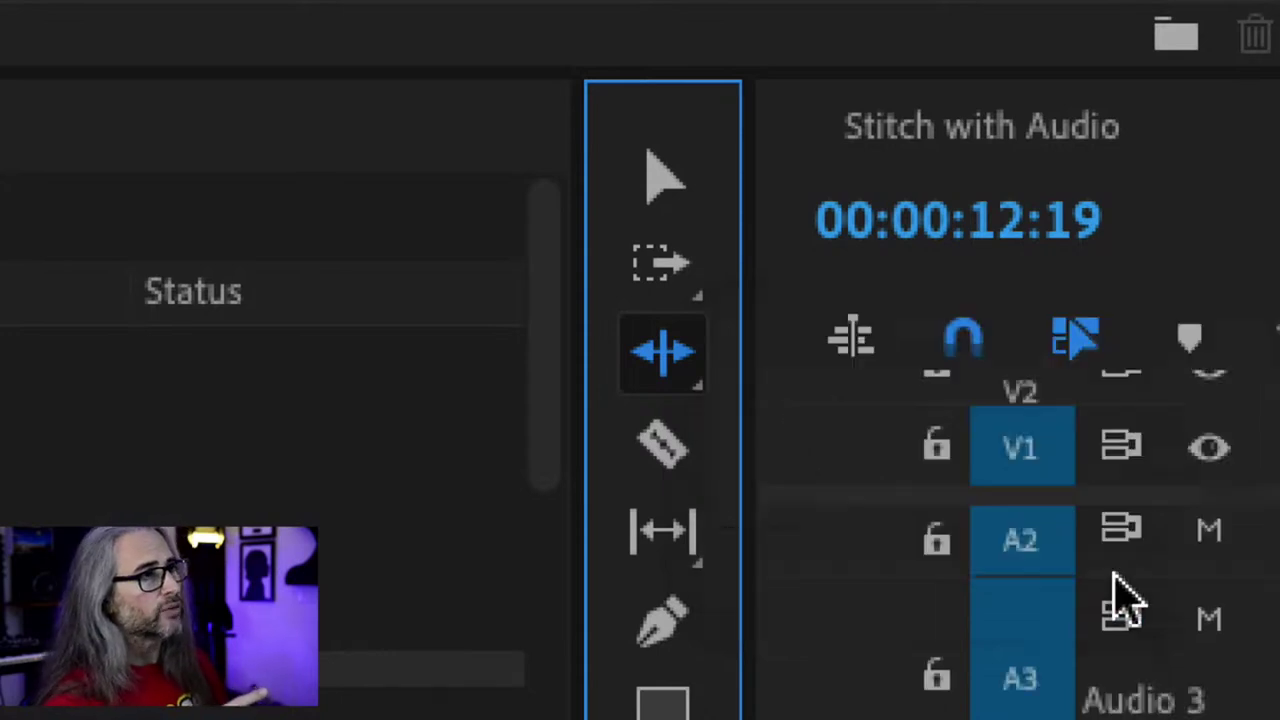
left_click(672, 395)
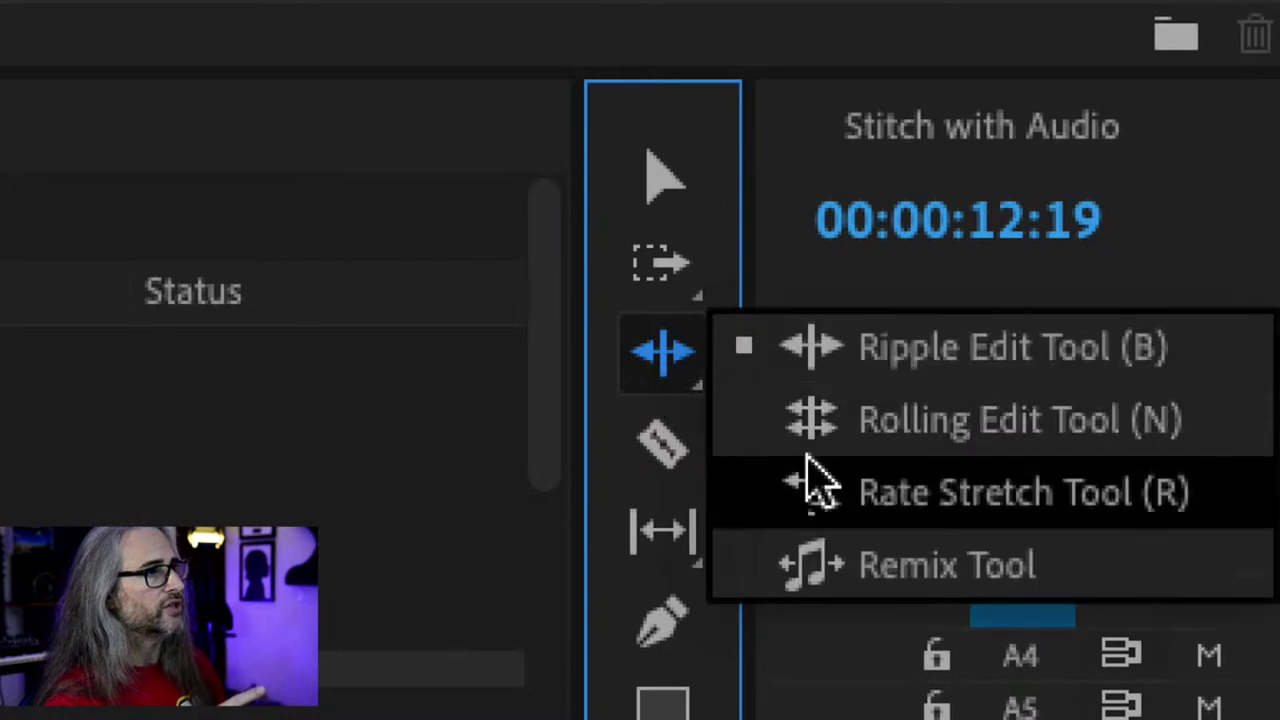
left_click(878, 566)
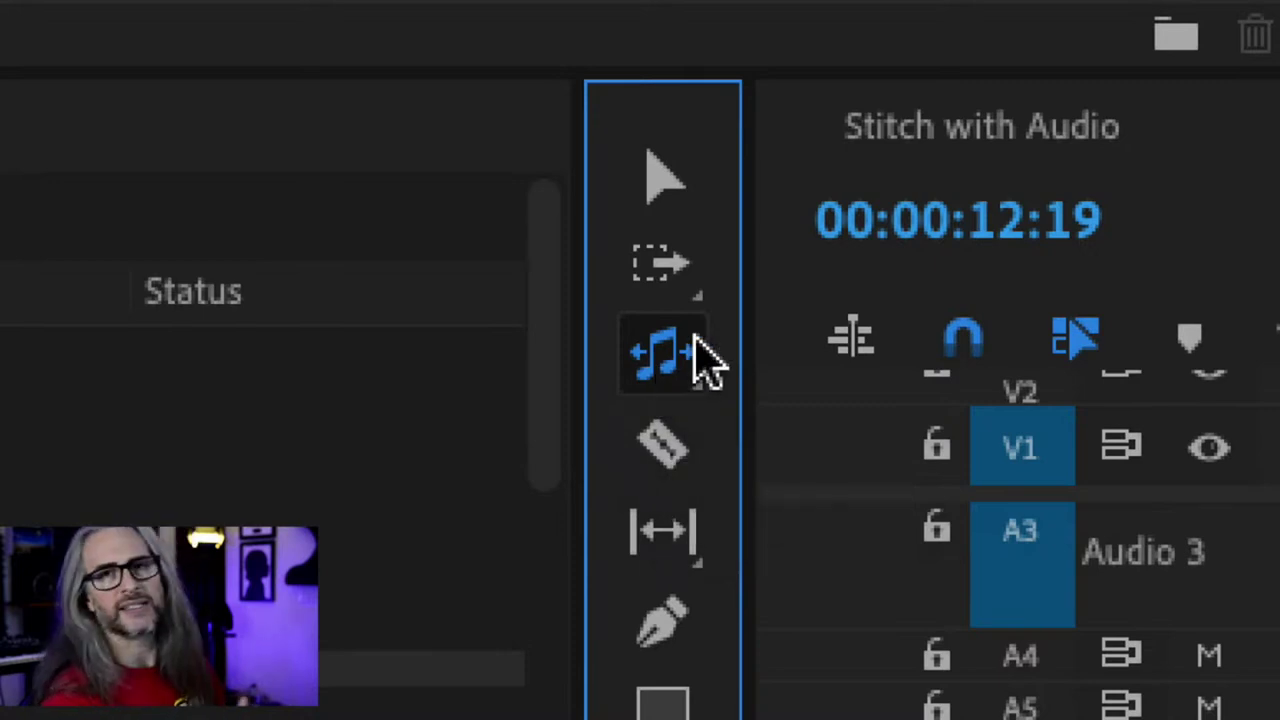
left_click(650, 380)
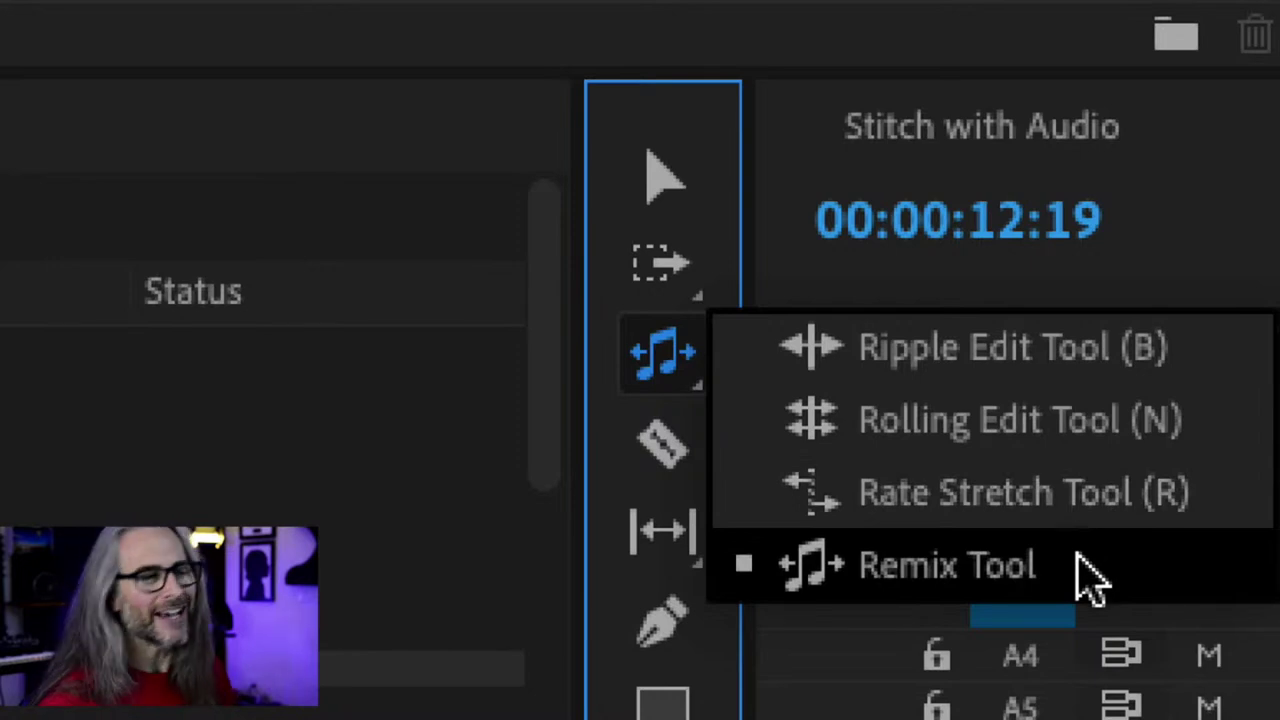
left_click(1088, 575)
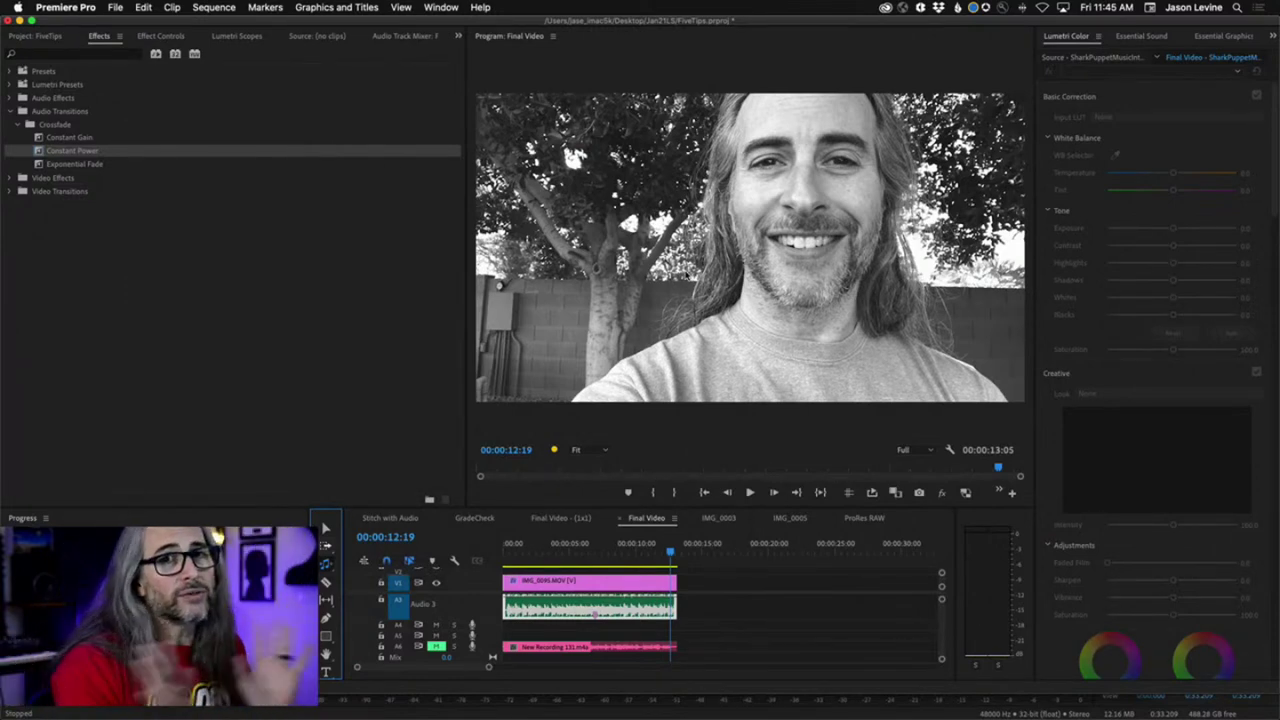
Rate-stretch the A3 music clip to its full 00:00:29:17 and fit the sequence in view
key("backslash")
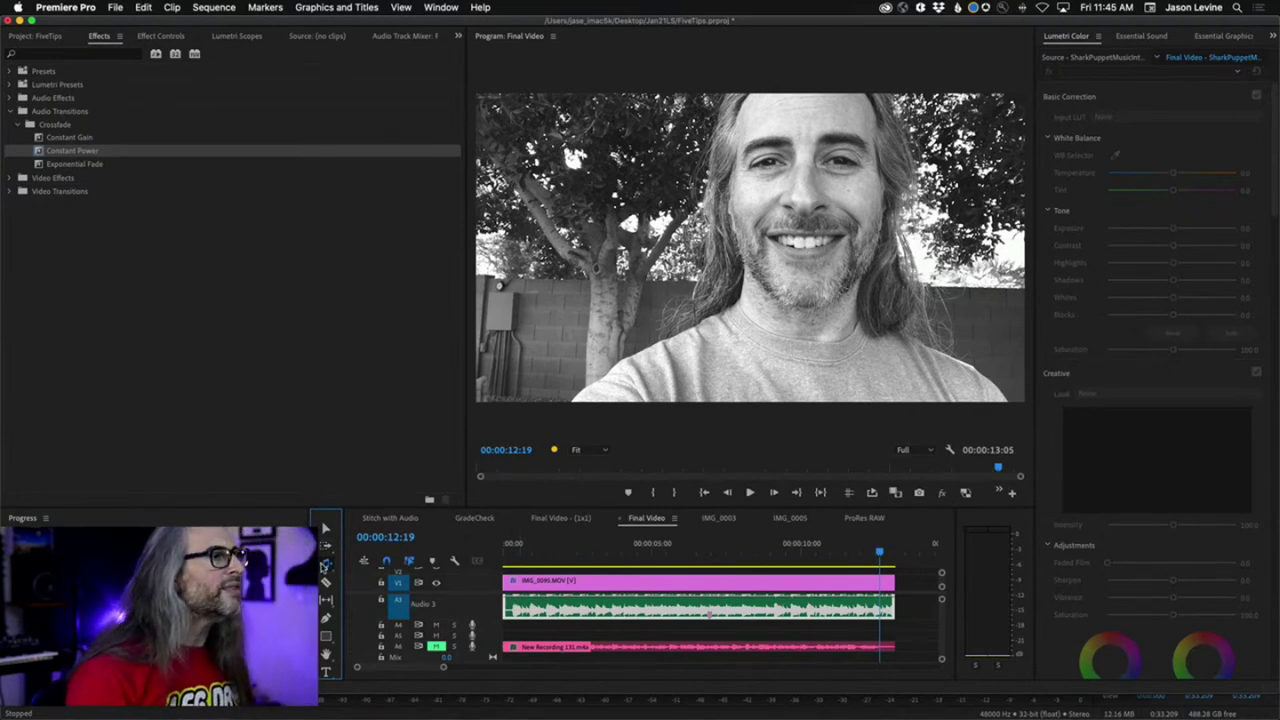
left_click_drag(326, 563, 350, 585)
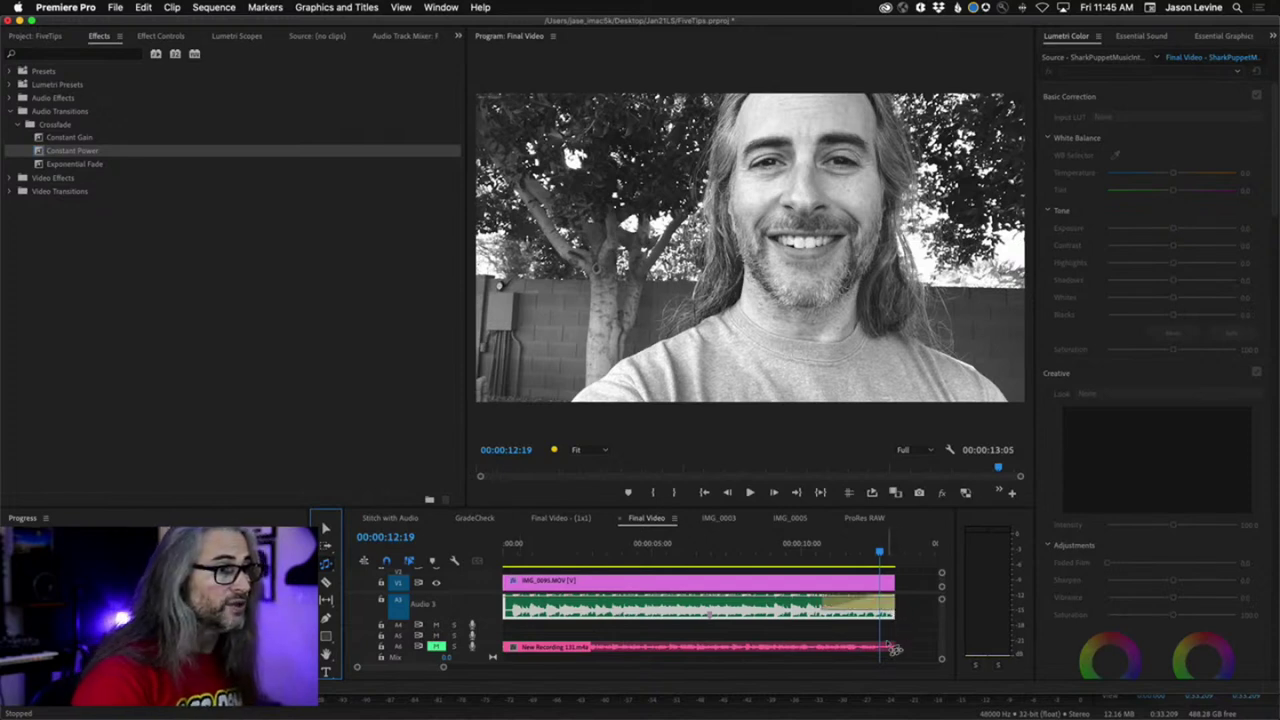
left_click_drag(893, 606, 890, 622)
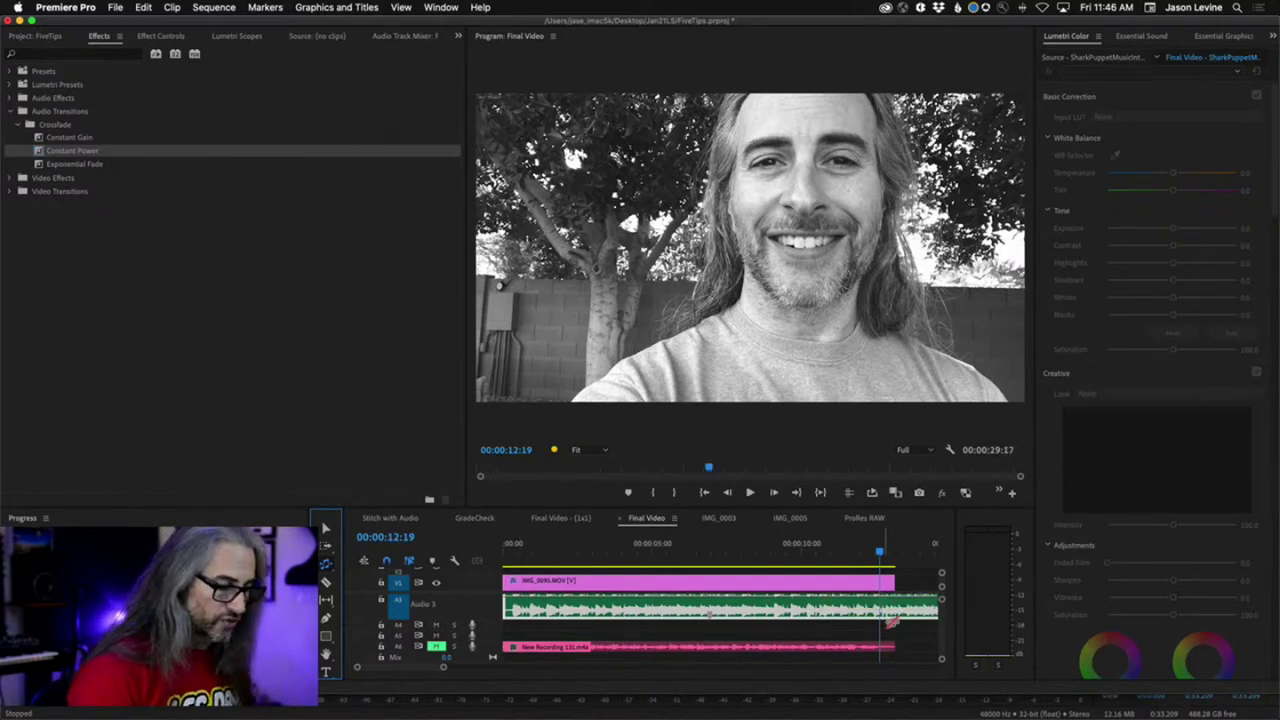
key("backslash")
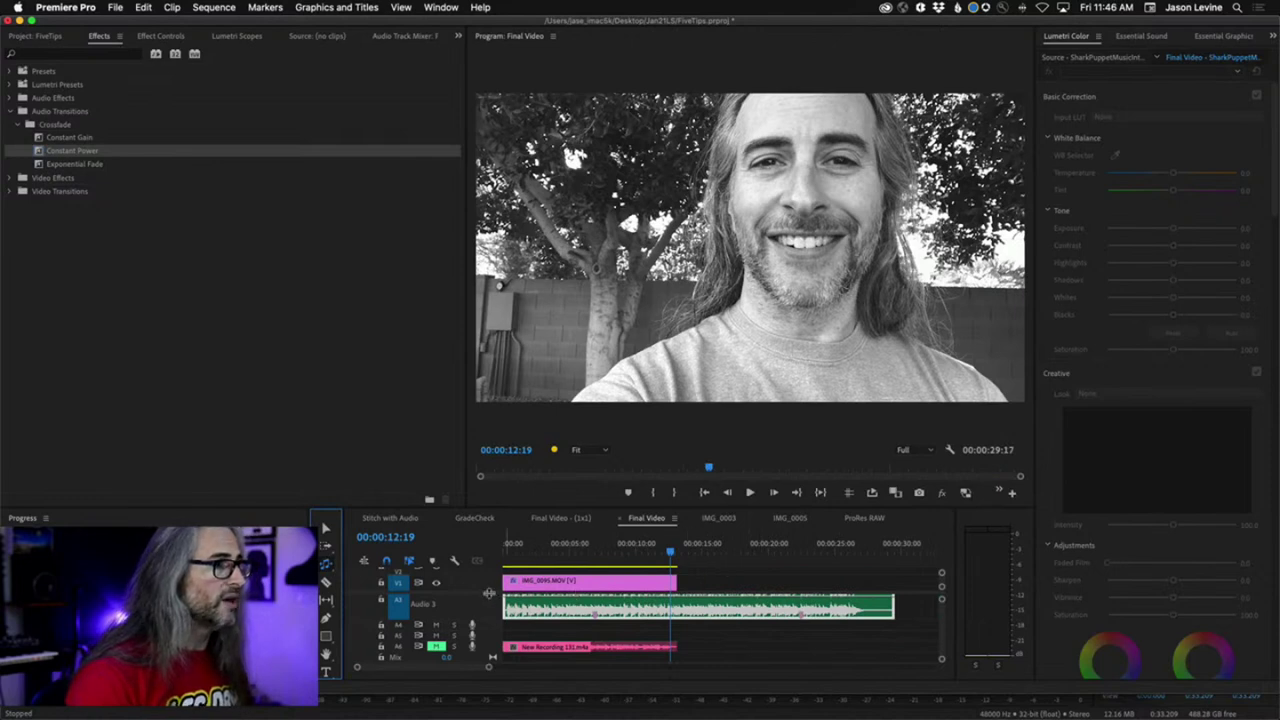
Make the Audio 3 track taller to show the music waveform
left_click(489, 593)
scroll(489, 600, "up", 1)
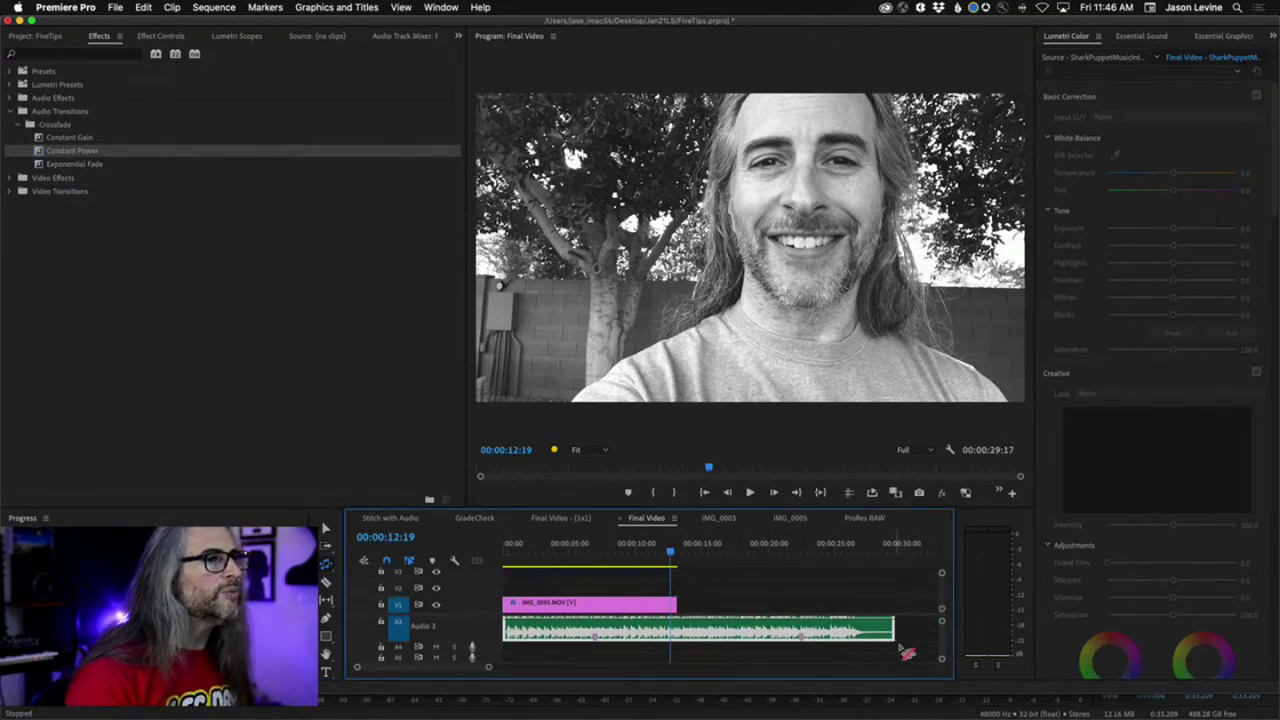
left_click_drag(942, 650, 942, 641)
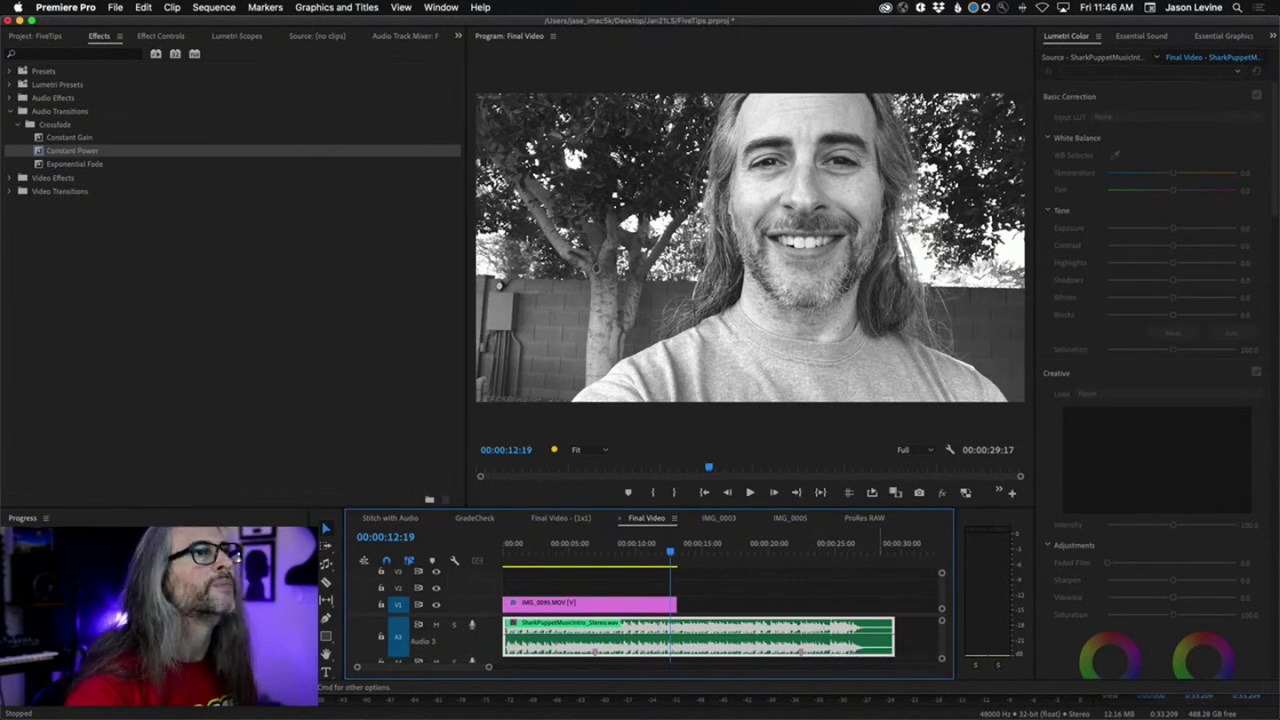
In Essential Sound, ripple-trim the music clip end, remixing it toward 13:05 with an 18:16 result
left_click(1150, 36)
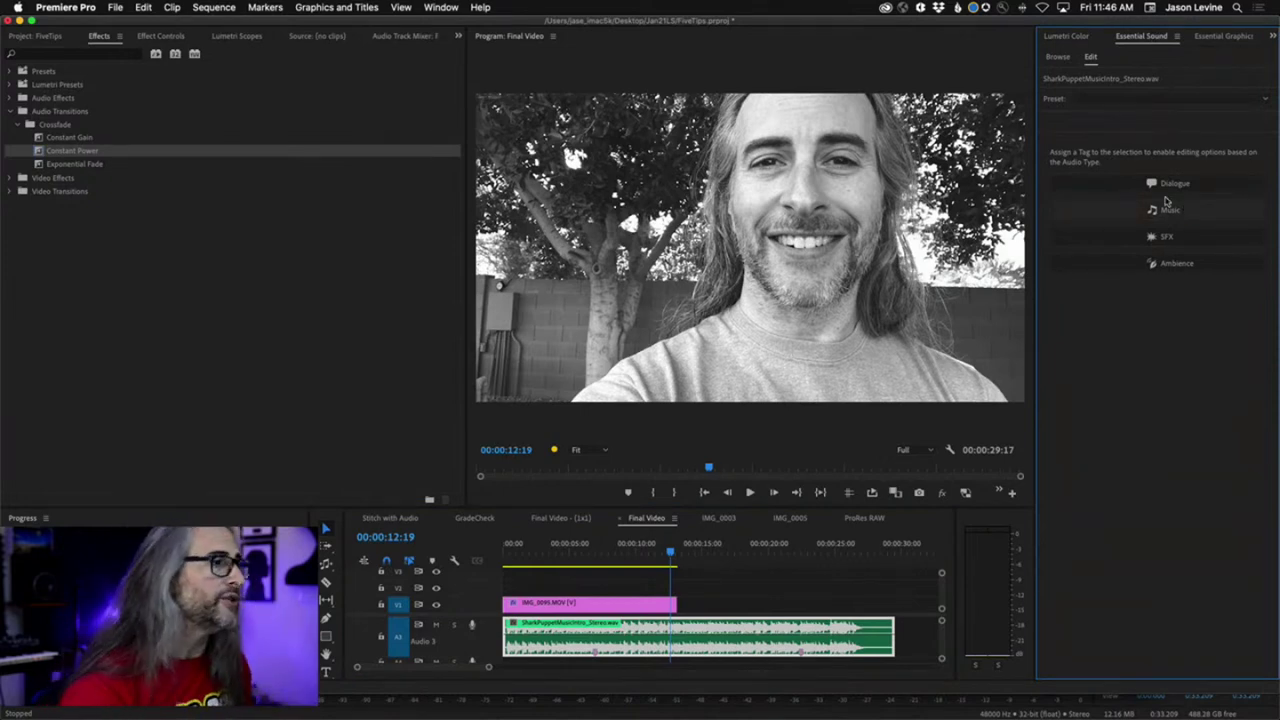
left_click(324, 565)
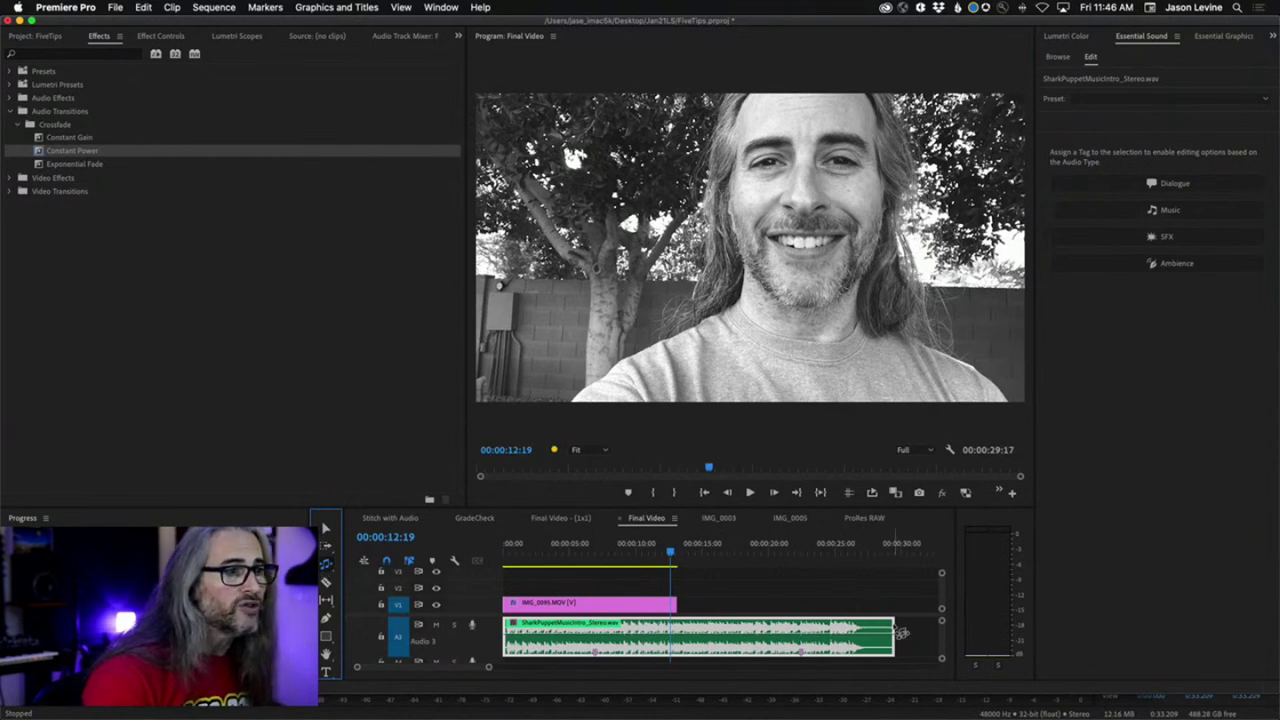
left_click_drag(901, 633, 683, 636)
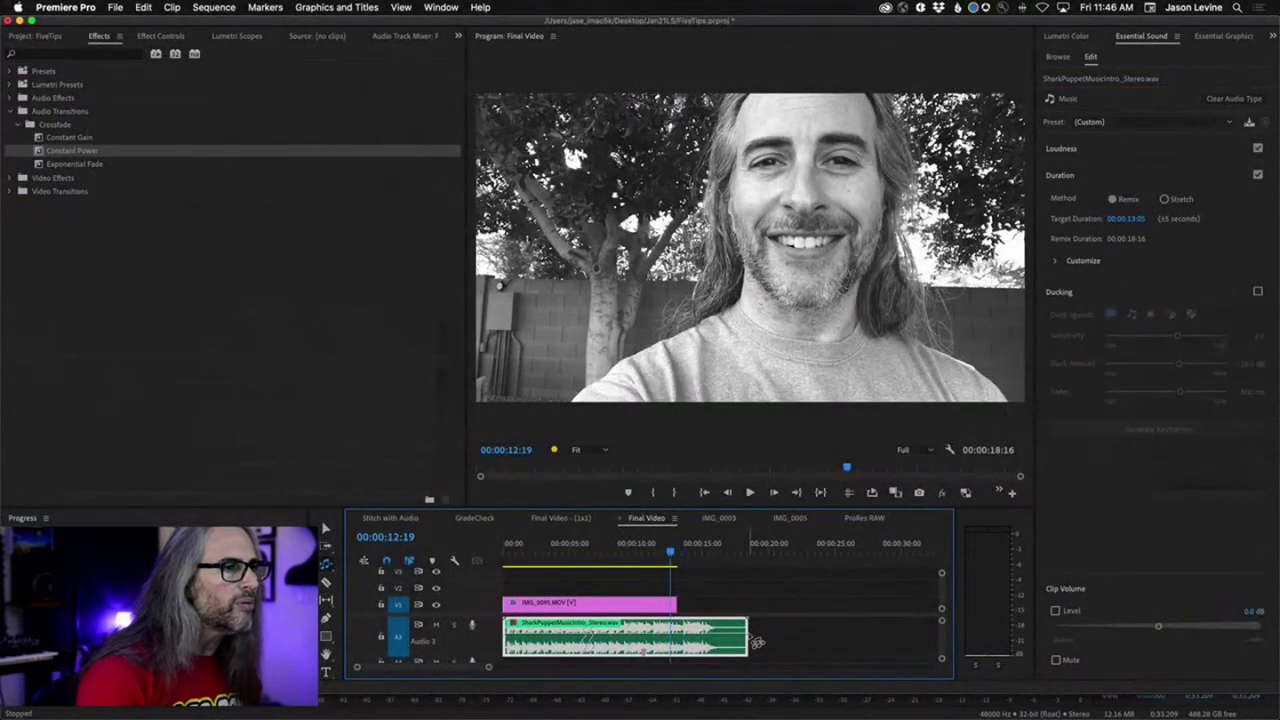
Trim the music clip's end and expand Customize to show the Segments and Variations sliders
mouse_move(755, 647)
left_mouse_down()
mouse_move(682, 648)
mouse_move(680, 660)
left_mouse_up()
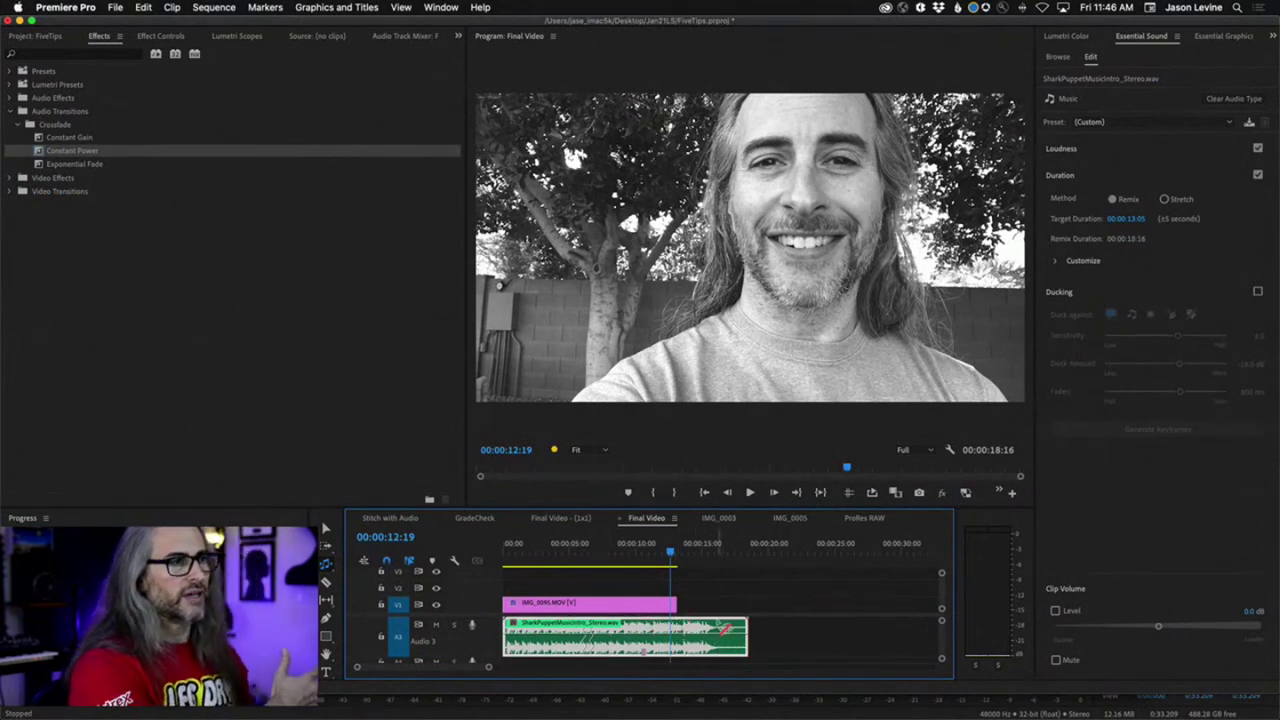
left_click(1055, 262)
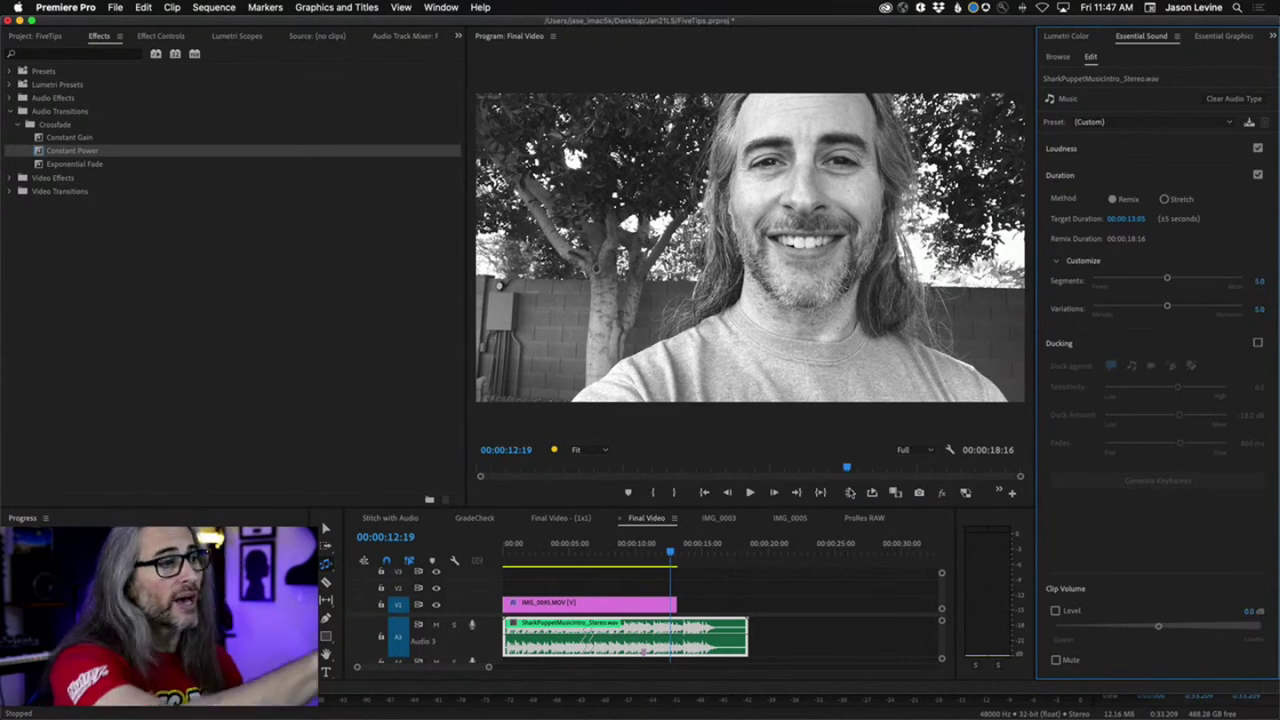
Set remix Segments to 2.4 and Variations to 8.2 for a 00:00:17:20 remix
left_click_drag(665, 554, 714, 558)
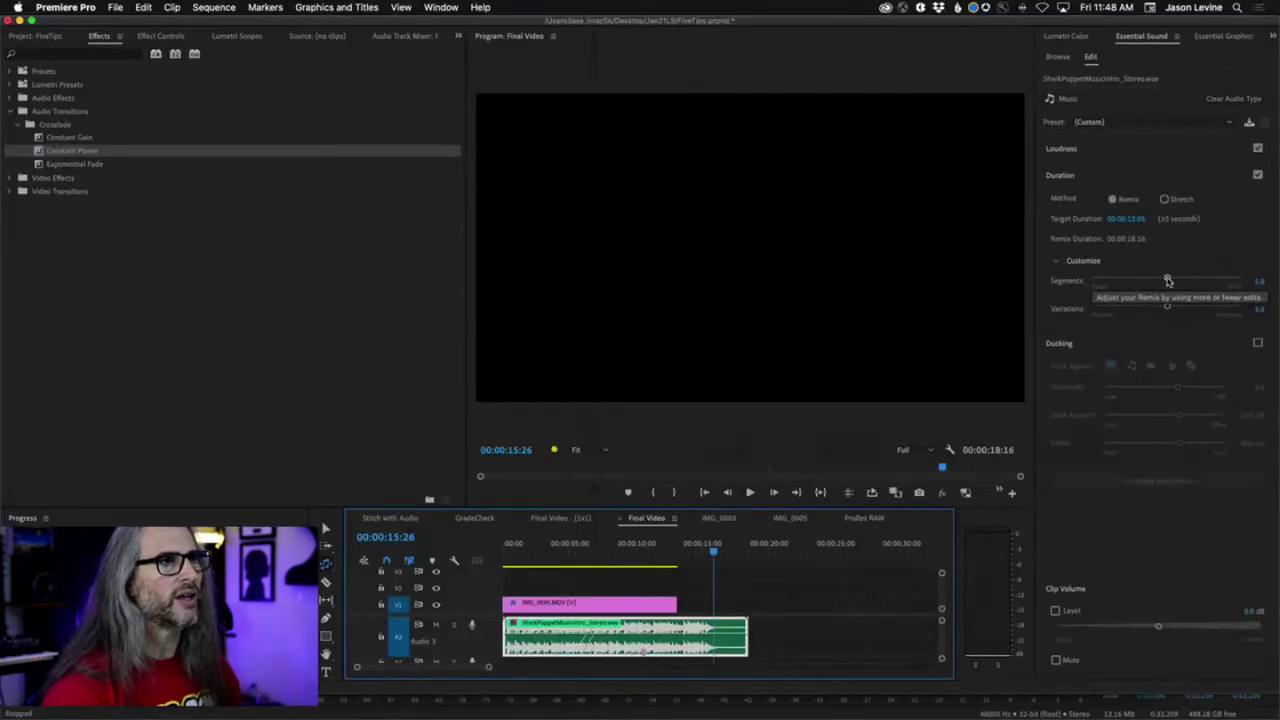
left_click_drag(1167, 280, 1126, 281)
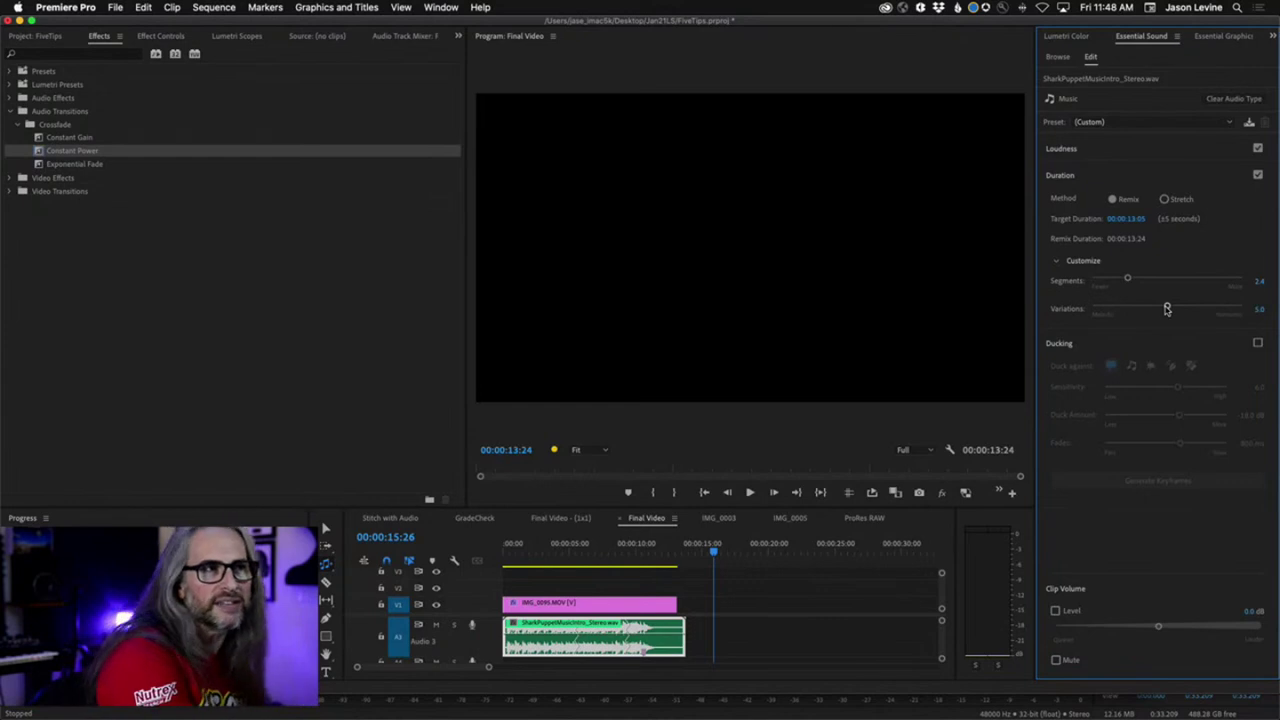
left_click_drag(1166, 309, 1215, 307)
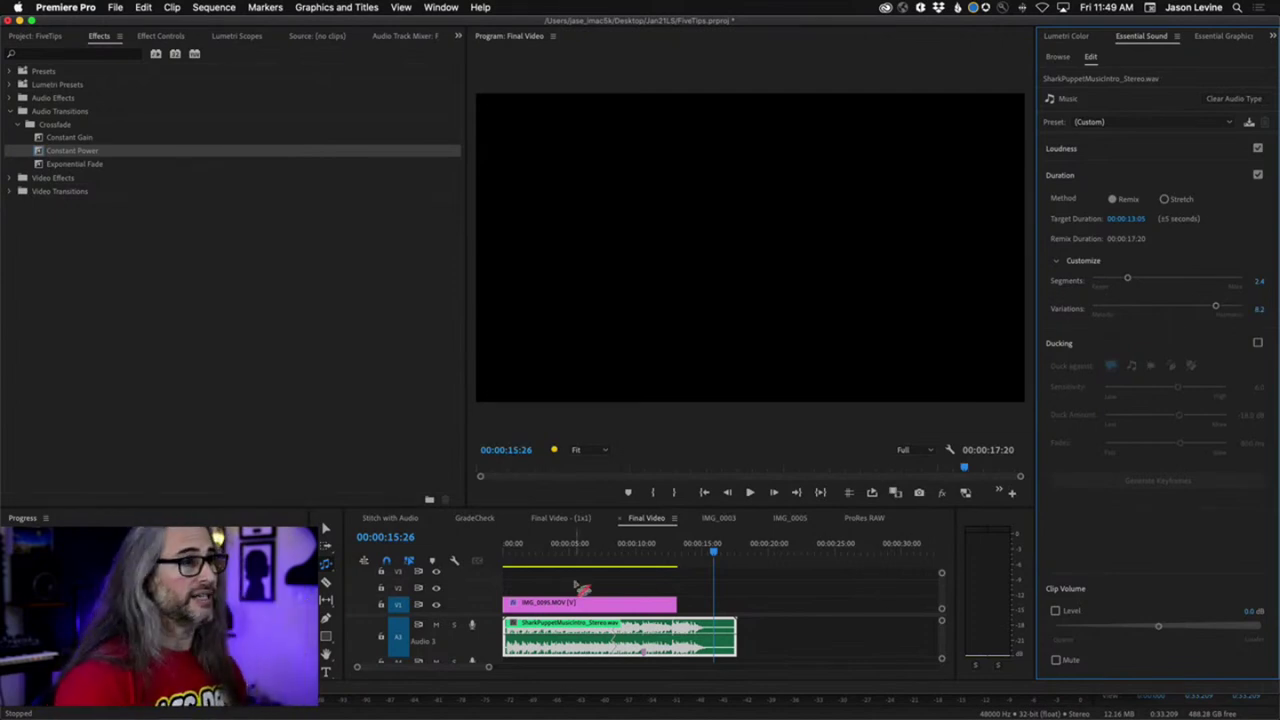
left_click_drag(585, 553, 604, 552)
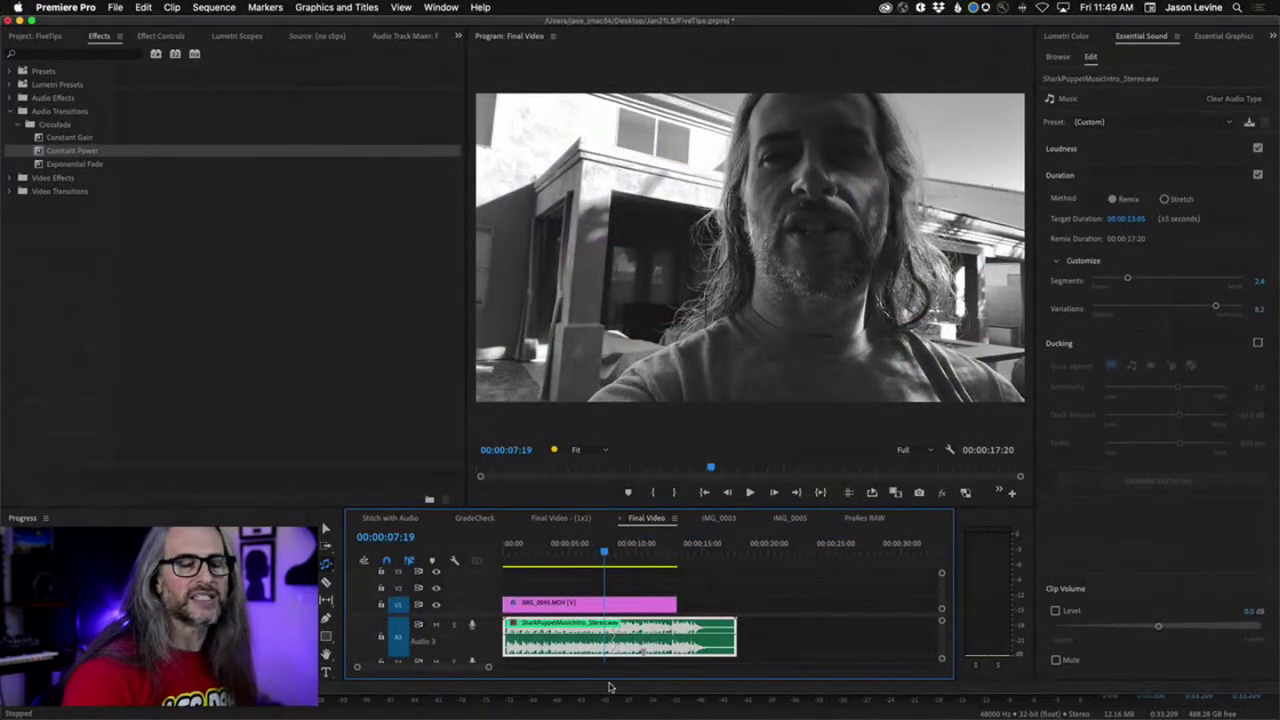
Play the current remix from about 5 seconds in to audition it
key("space")
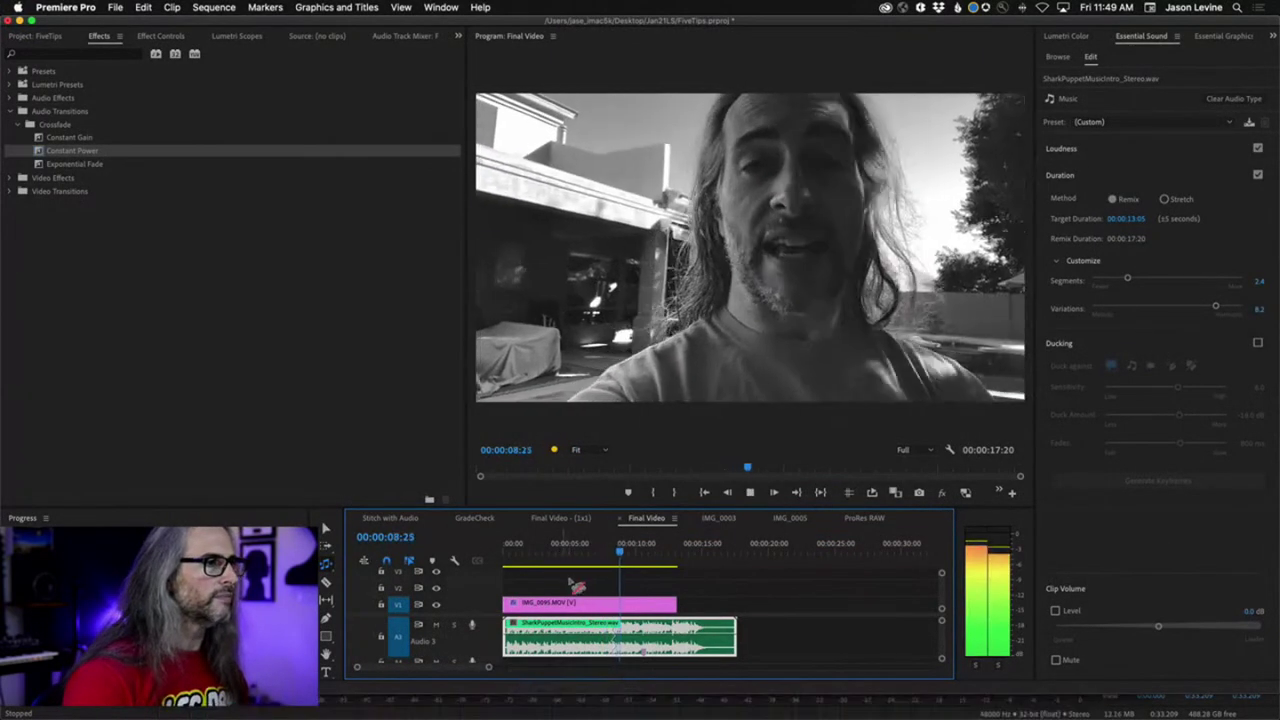
left_click(574, 551)
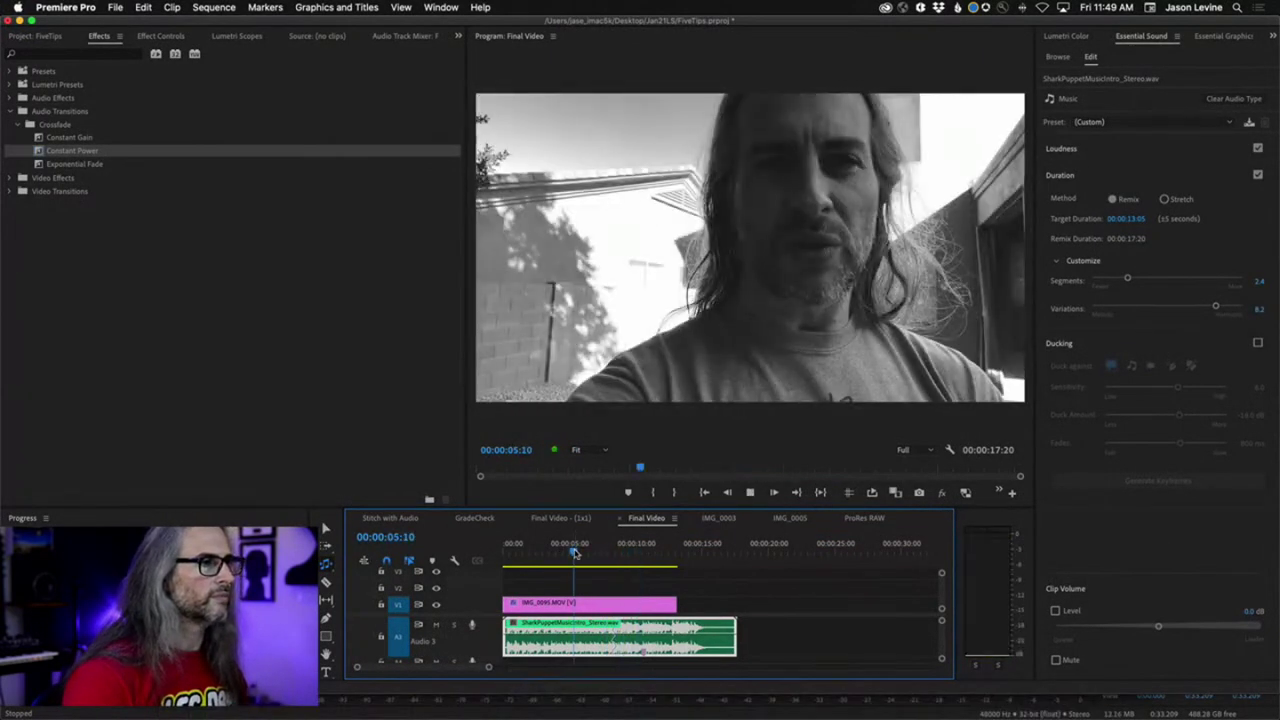
key("space")
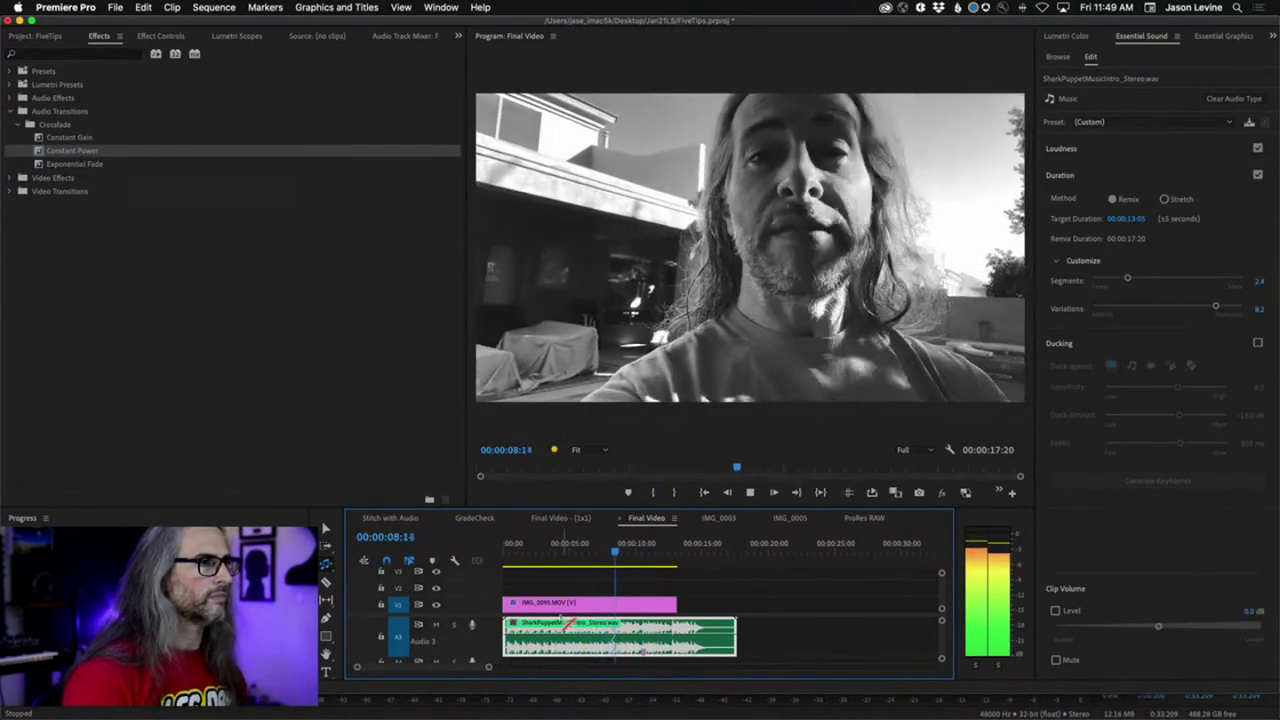
key("space")
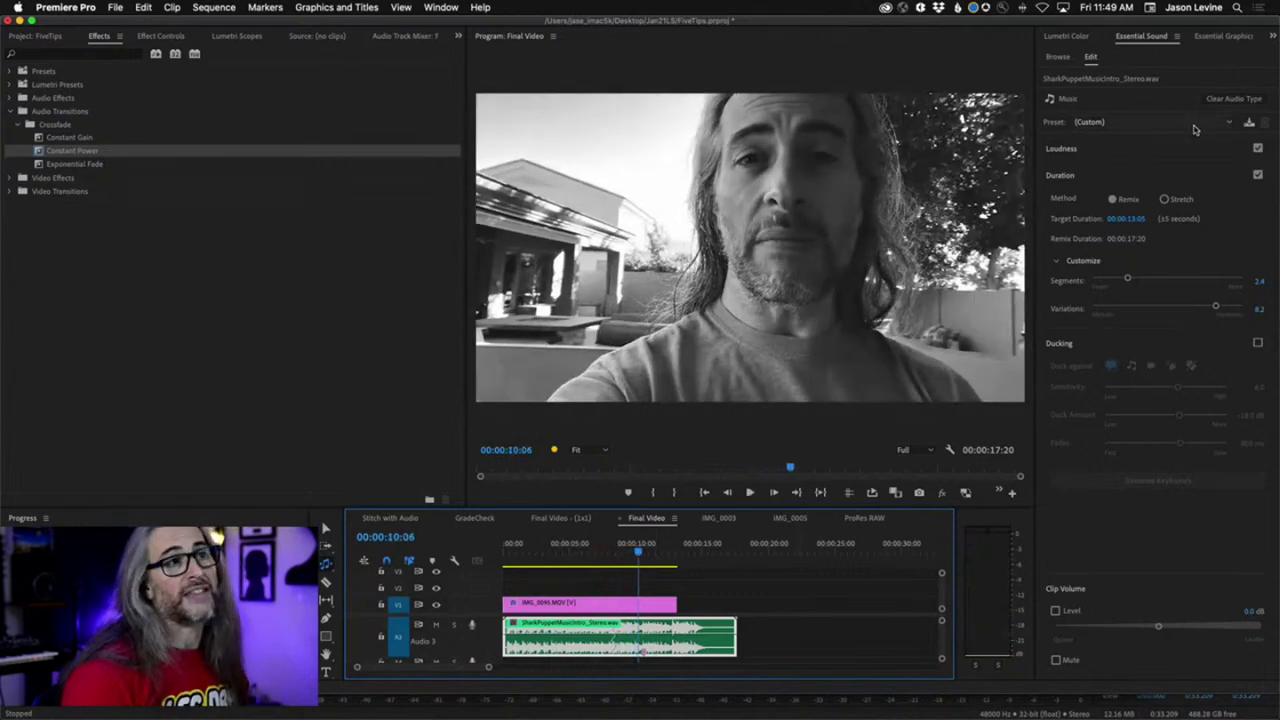
Retune the remix to Segments 6.5 and Variations 2.6, replaying to listen
left_click_drag(1128, 279, 1190, 280)
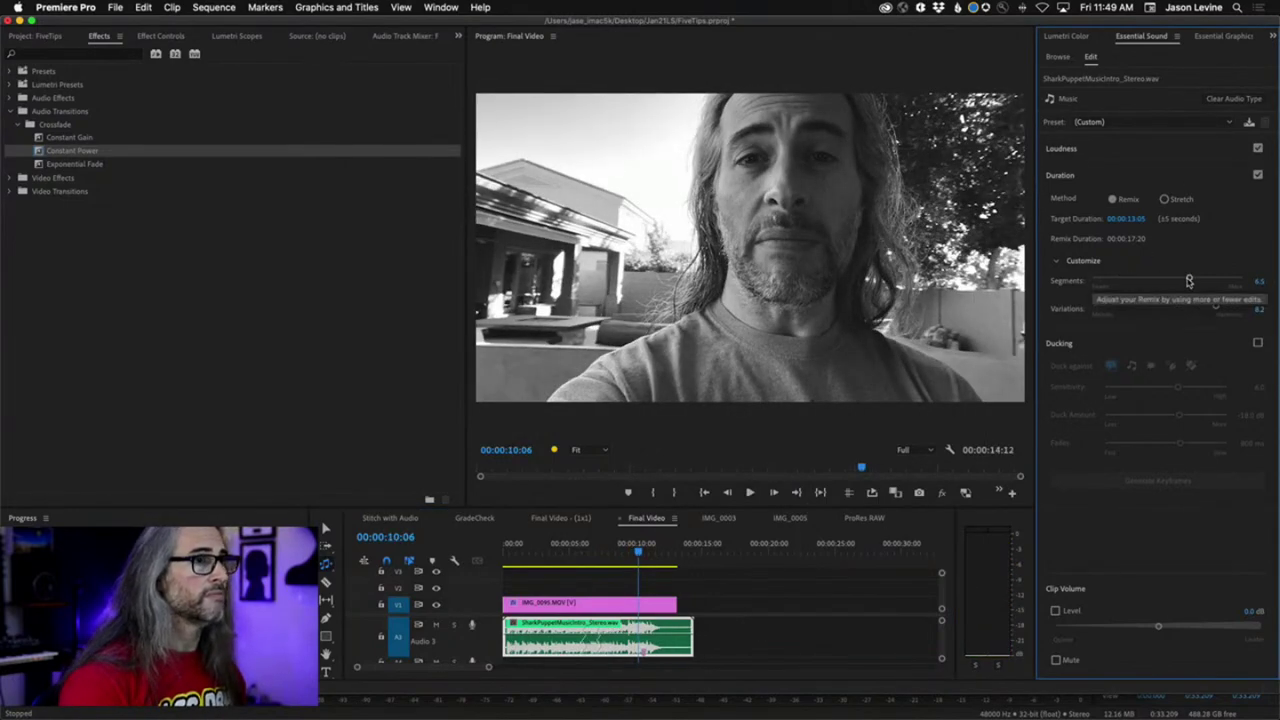
left_click(562, 552)
key("space")
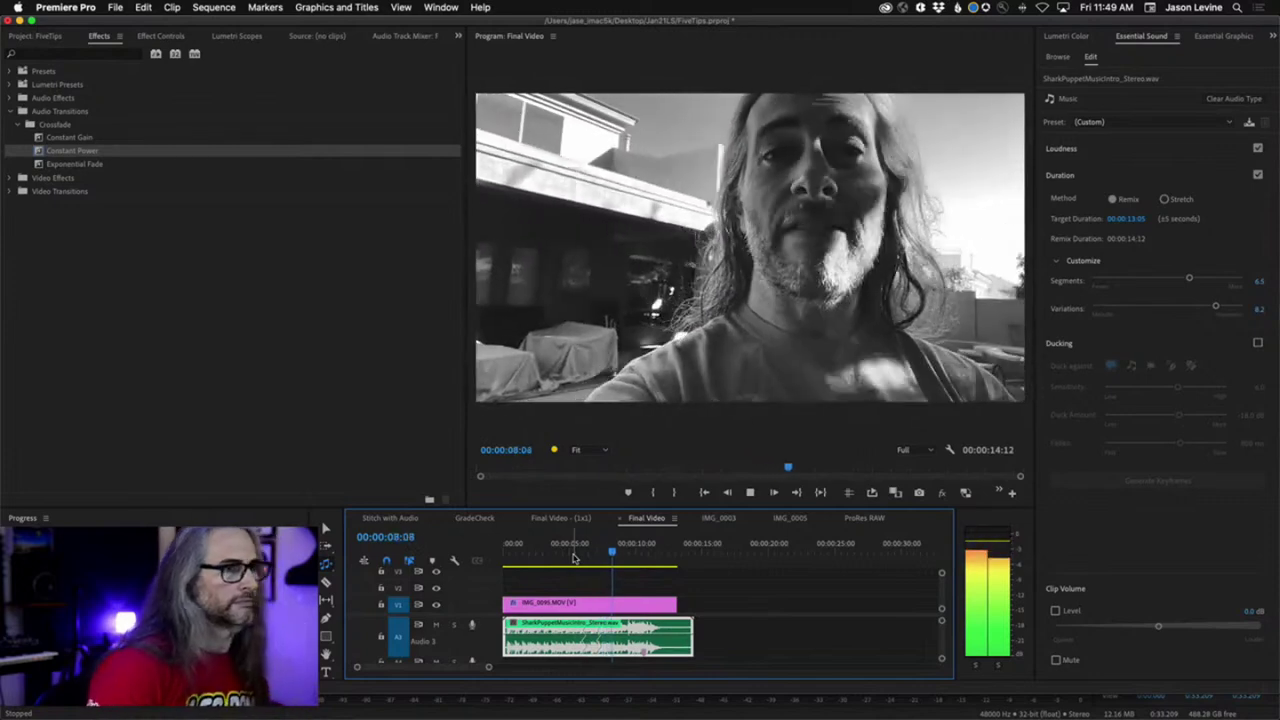
left_click_drag(1215, 305, 1131, 305)
left_click_drag(628, 550, 540, 553)
key("space")
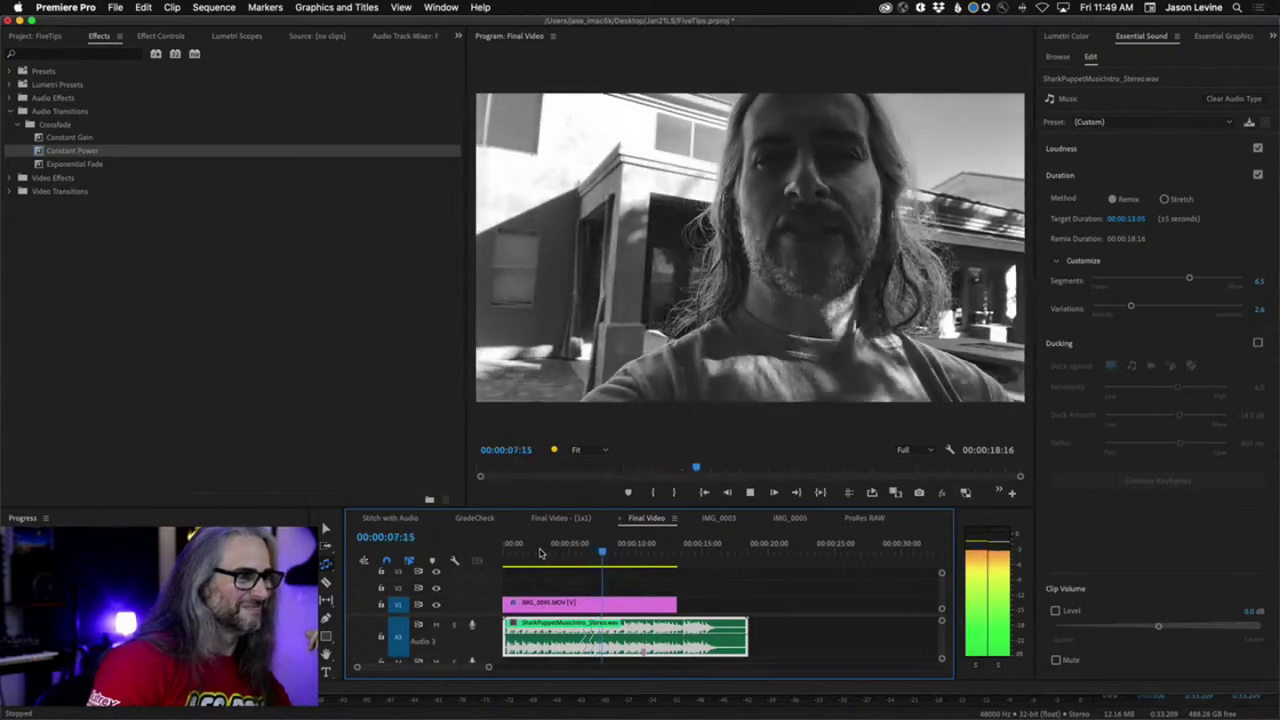
key("space")
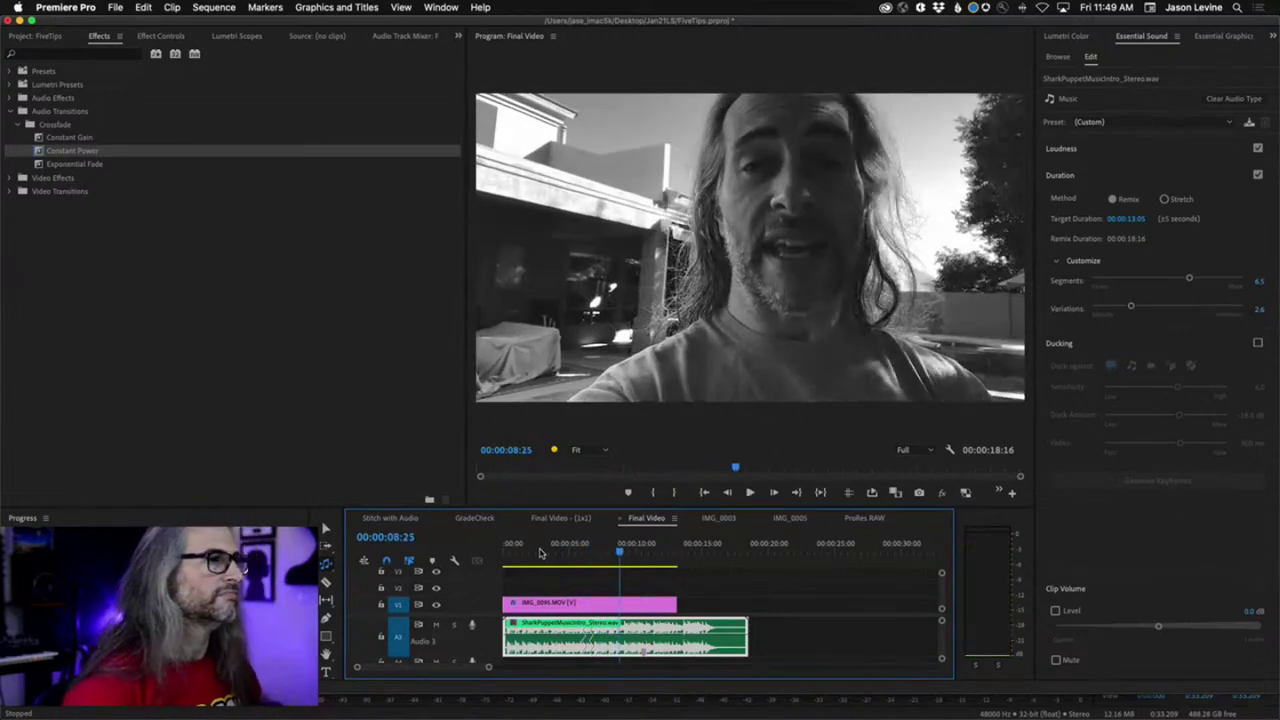
Switch the duration method to Stretch, speeding the music to 124.49% so it ends at 00:00:13:05
left_click(1164, 199)
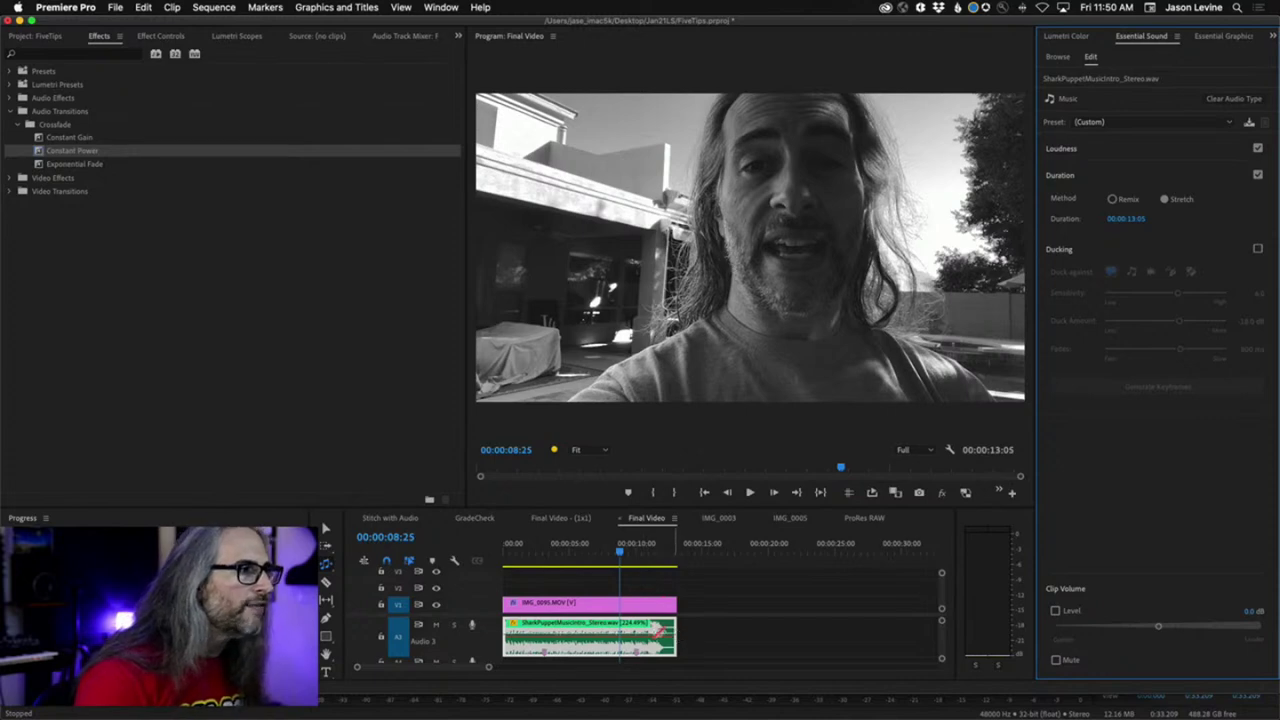
left_click(324, 530)
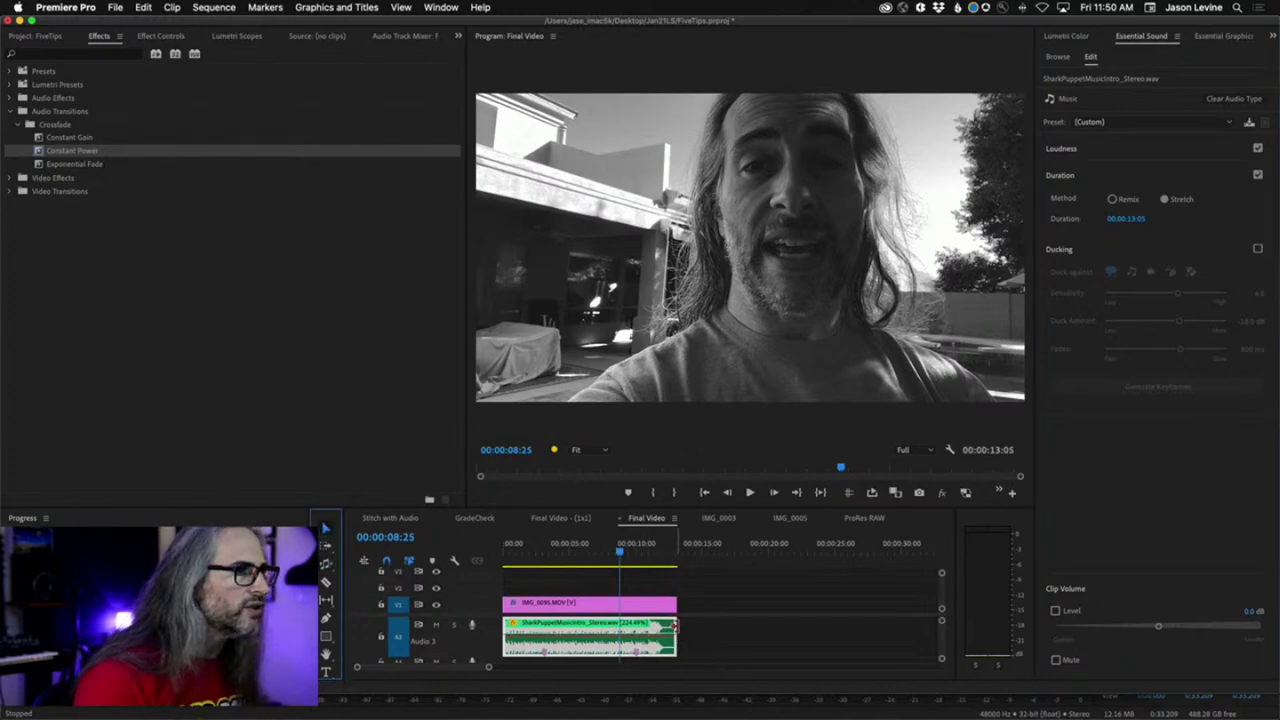
left_click_drag(676, 628, 702, 628)
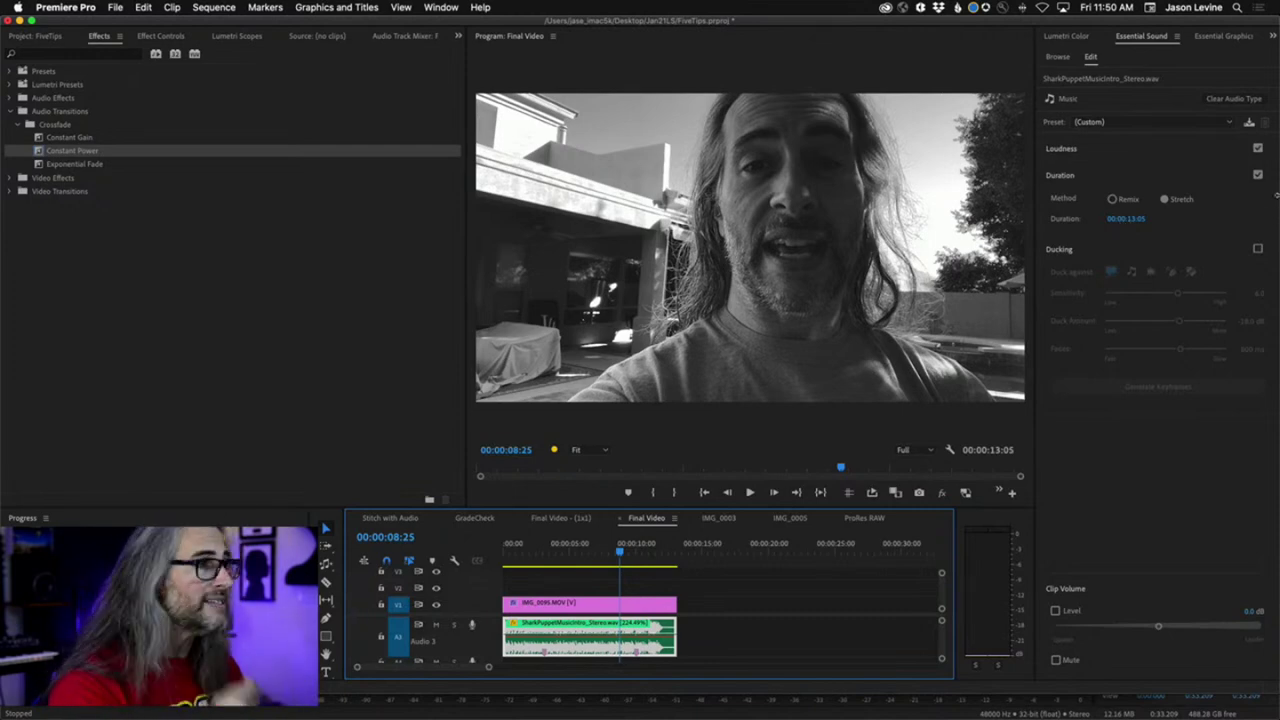
Play the sequence from the start to hear the music stretched to 124.49%
key("space")
key("Home")
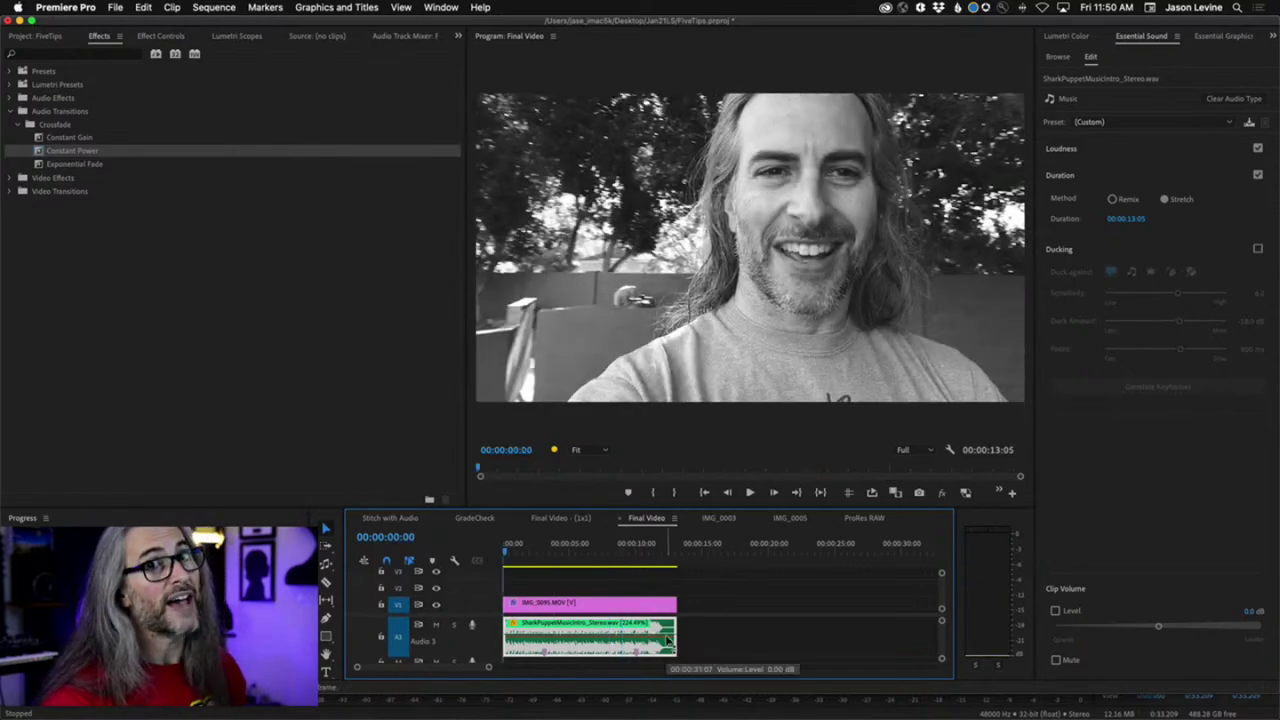
key("space")
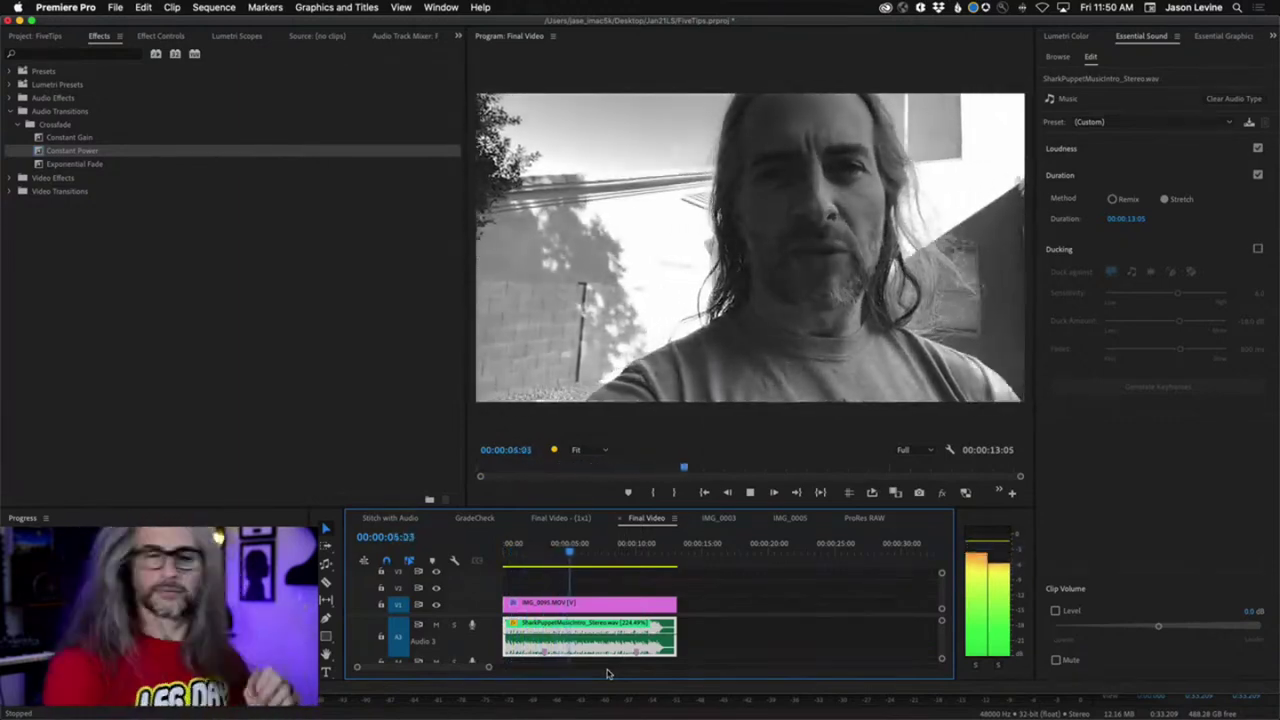
key("space")
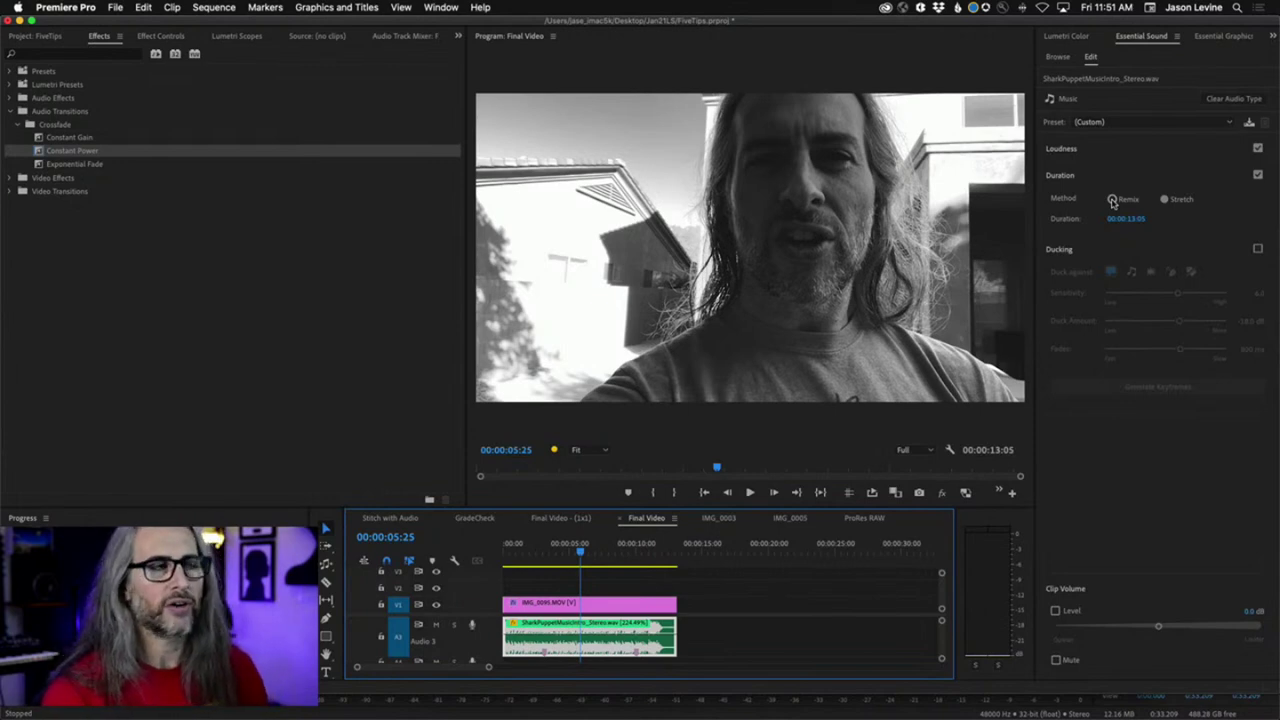
Switch back to Remix and lower Segments to 1.1, giving a 00:00:10:17 remix
key("backslash")
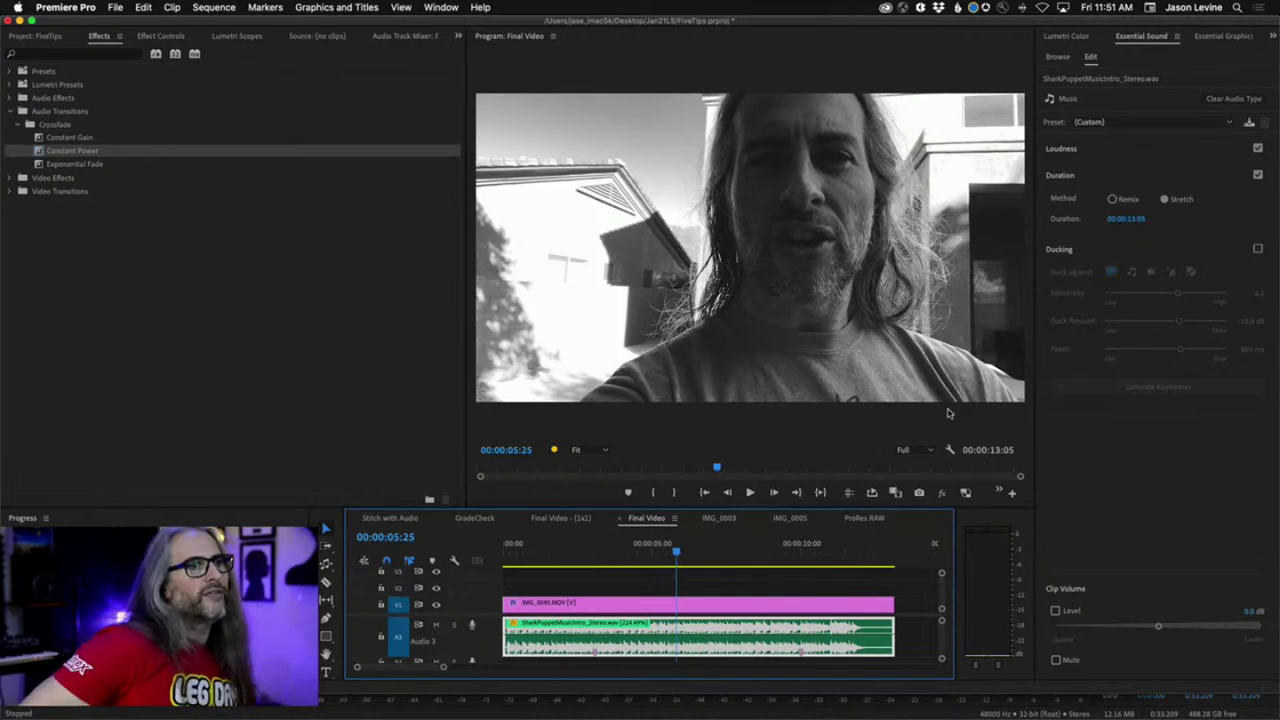
left_click(1112, 199)
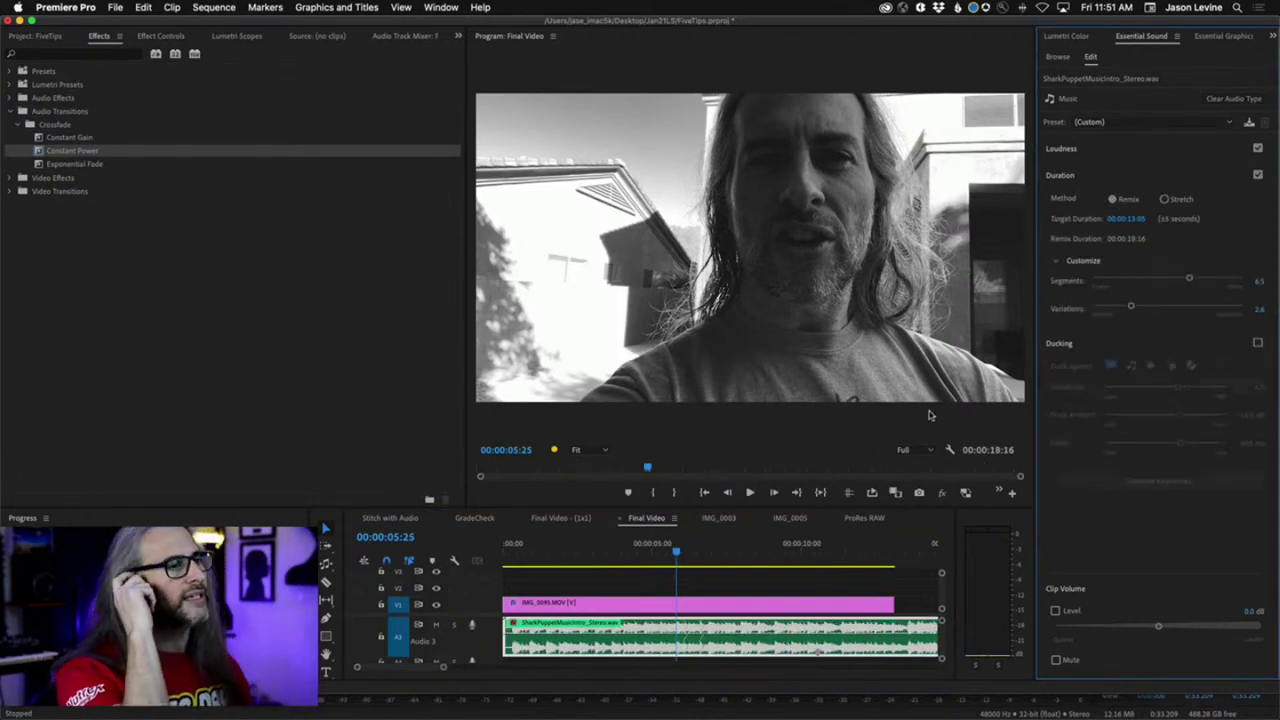
left_click_drag(1190, 279, 1108, 281)
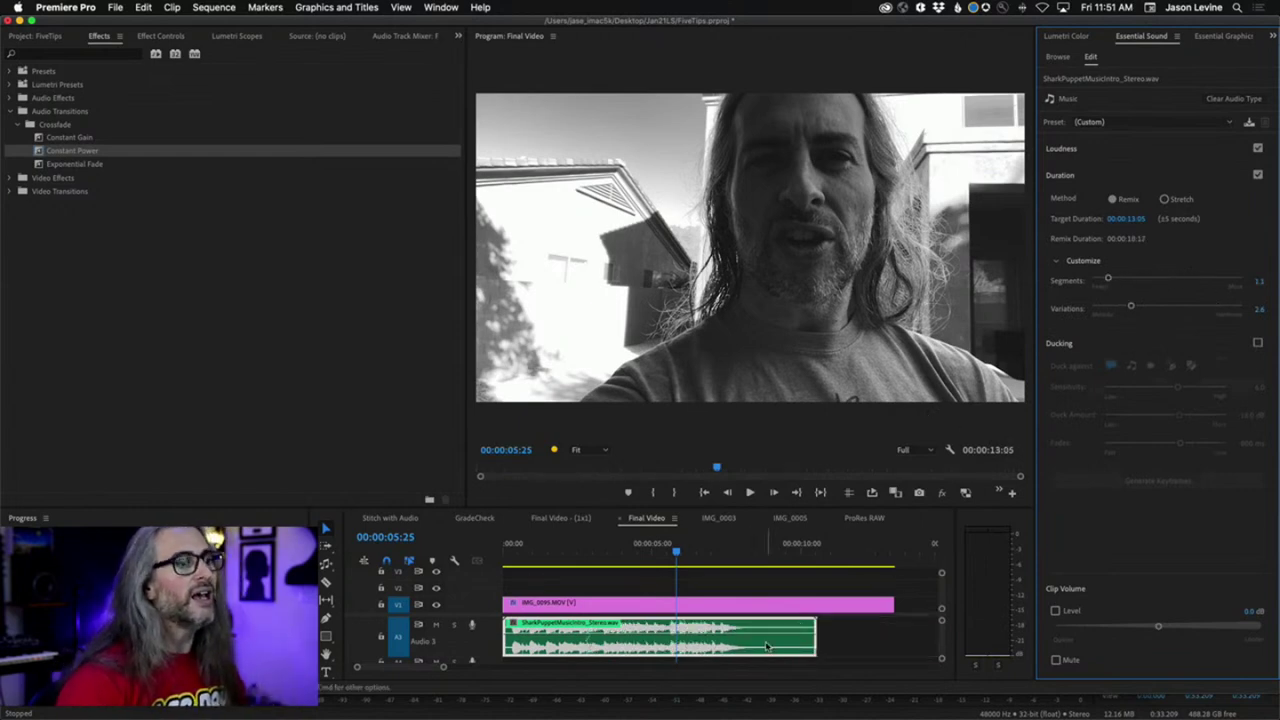
Play the remix from near the start and scrub toward where the music ends
left_click_drag(677, 553, 537, 555)
key("space")
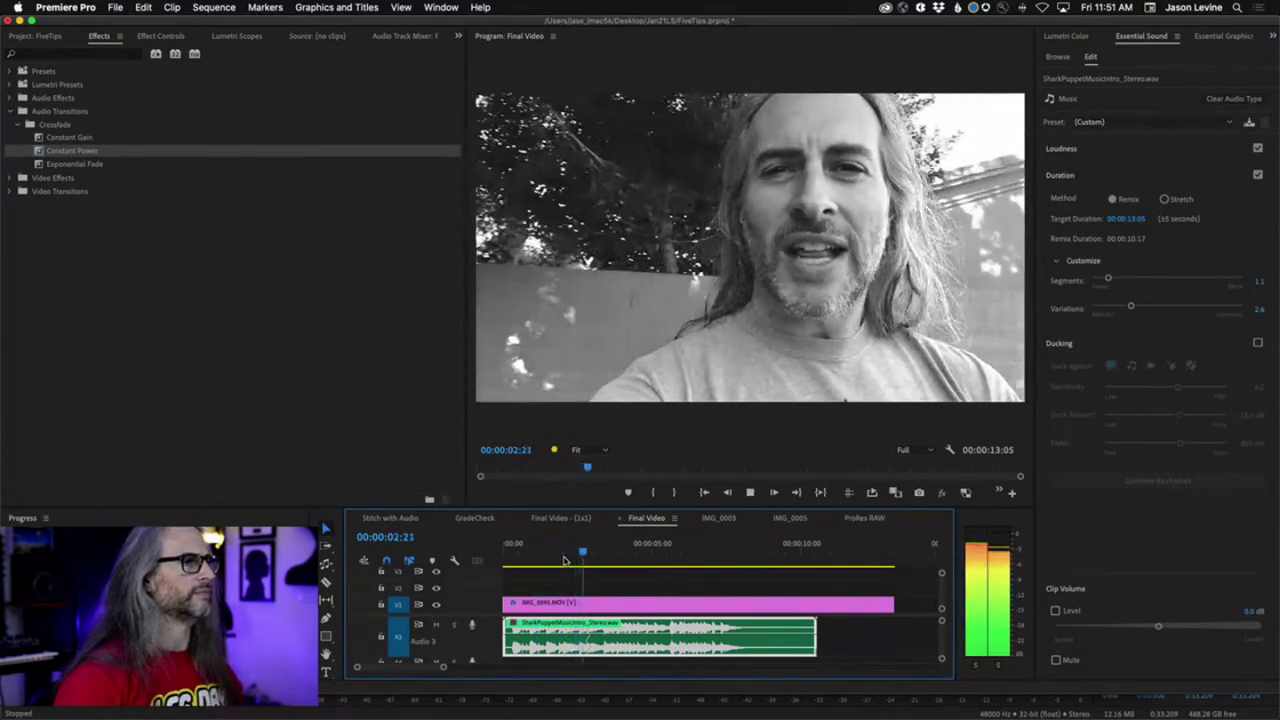
key("space")
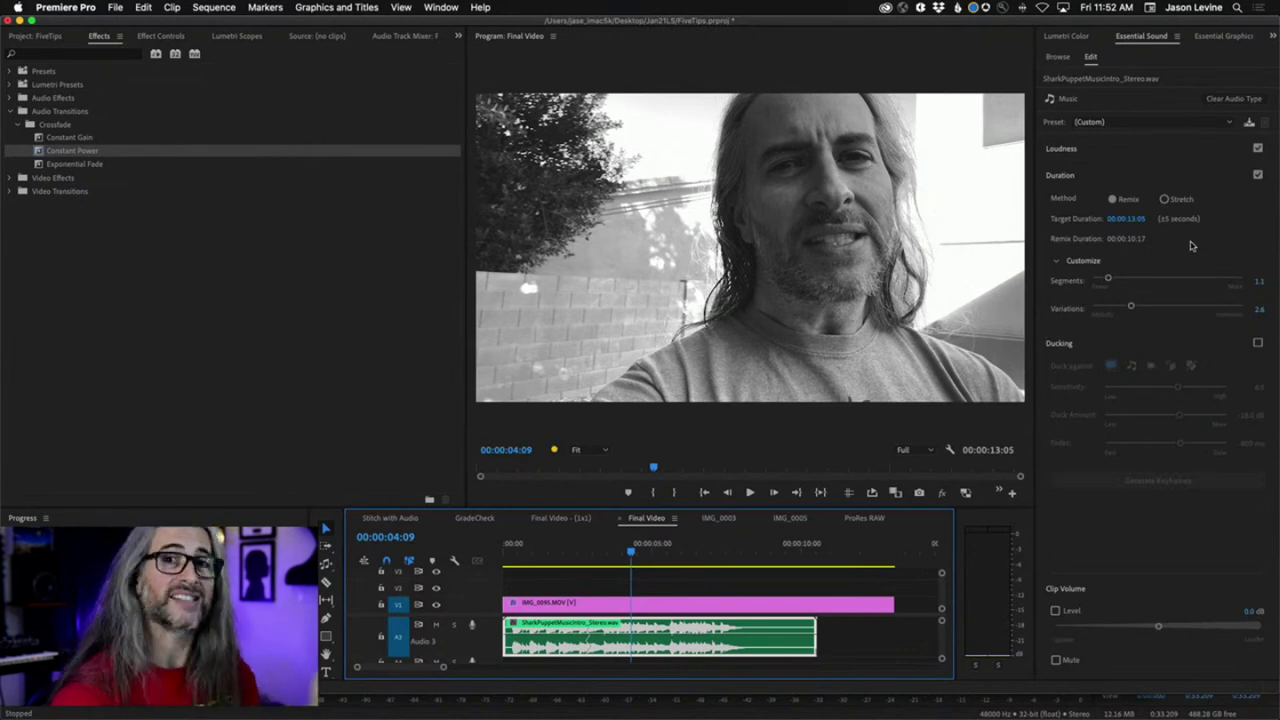
left_click(738, 556)
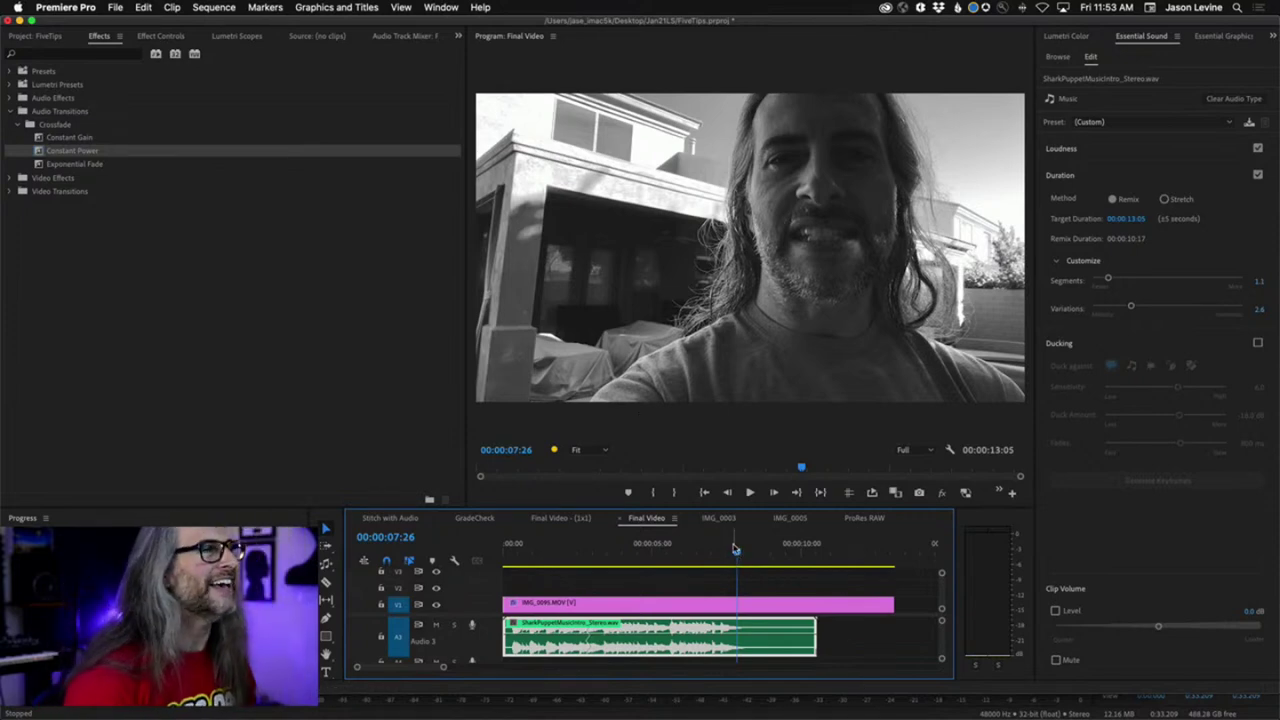
left_click_drag(736, 549, 874, 557)
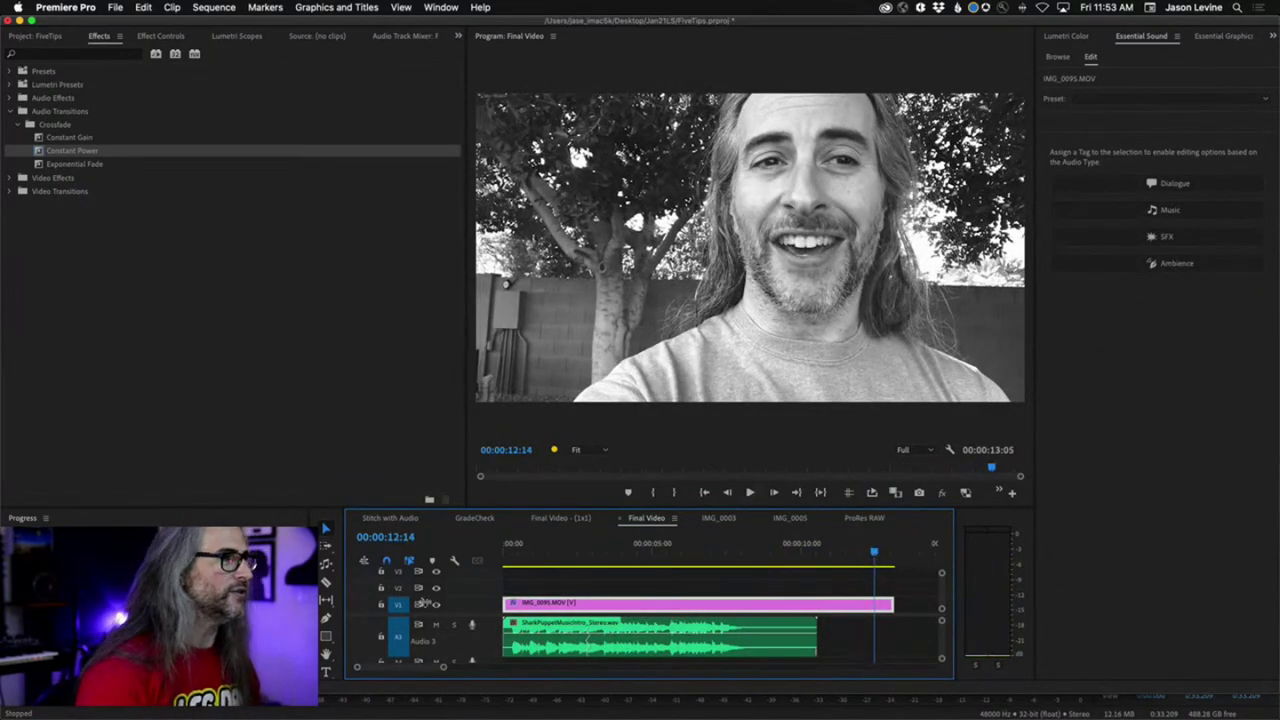
Open the IMG_0003 sequence and the FiveTips project bin, then view Adobe's Supported file formats page
left_click(724, 521)
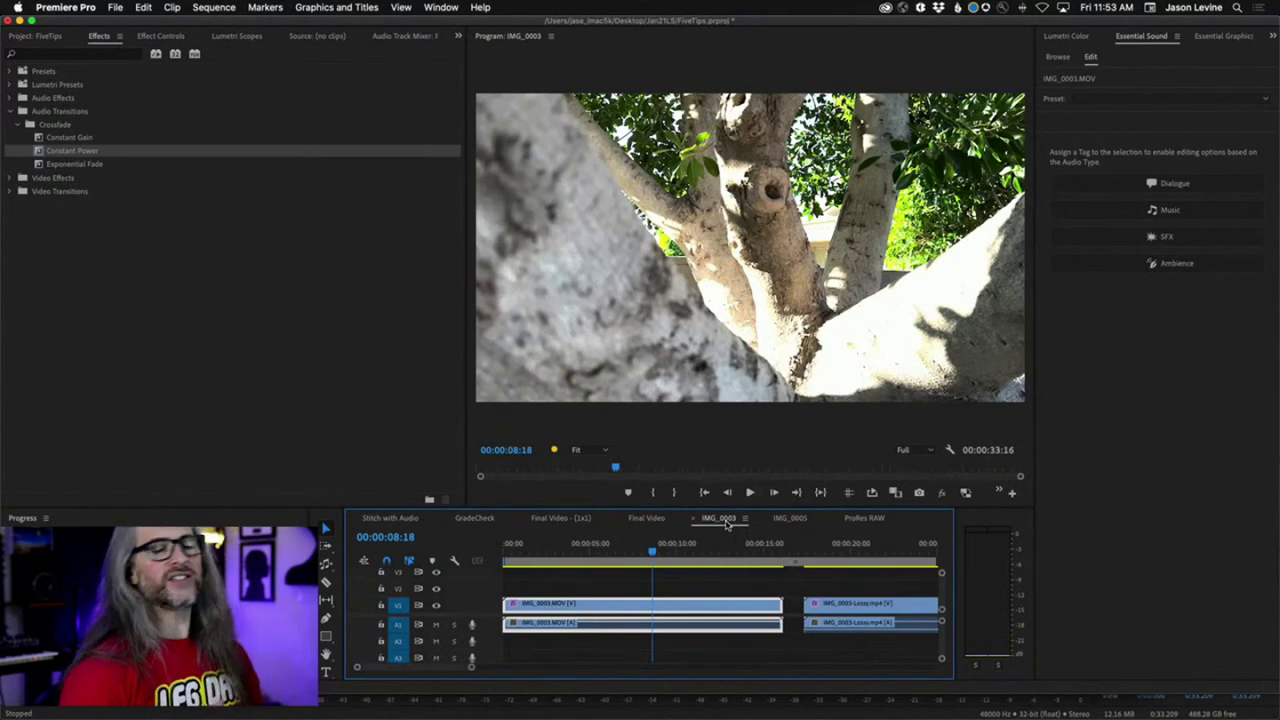
left_click(30, 37)
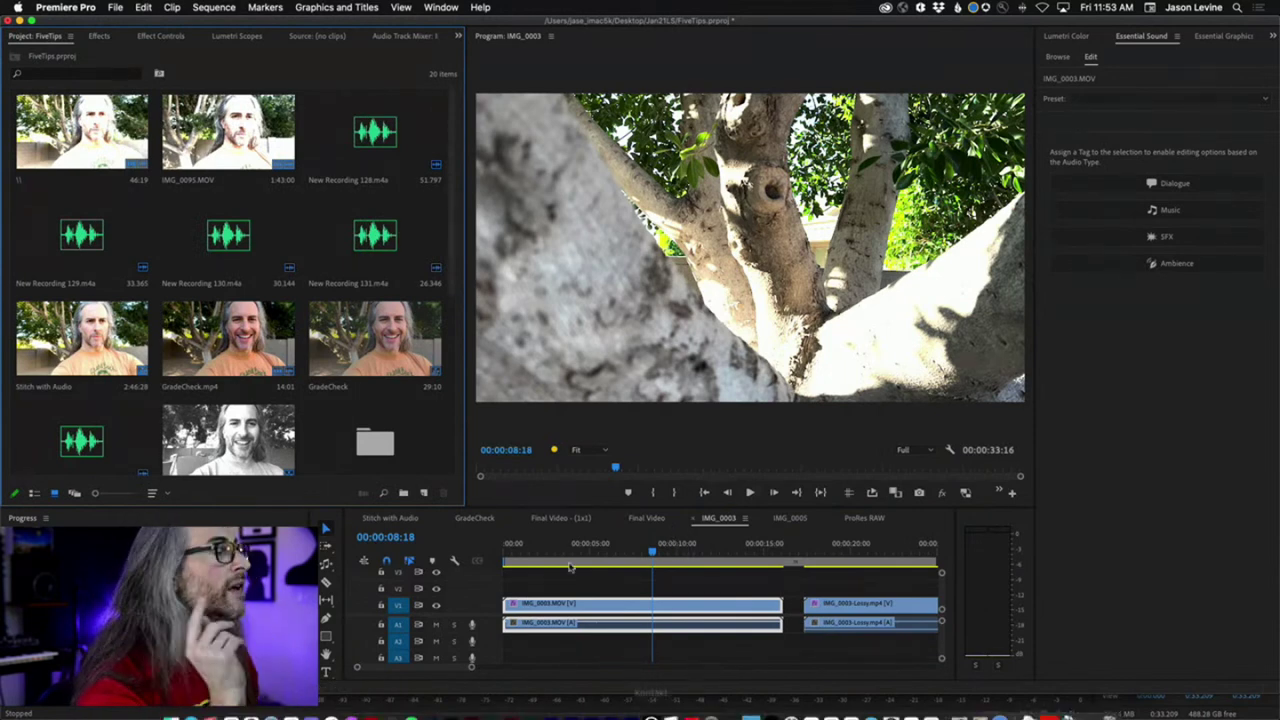
mouse_move(491, 705)
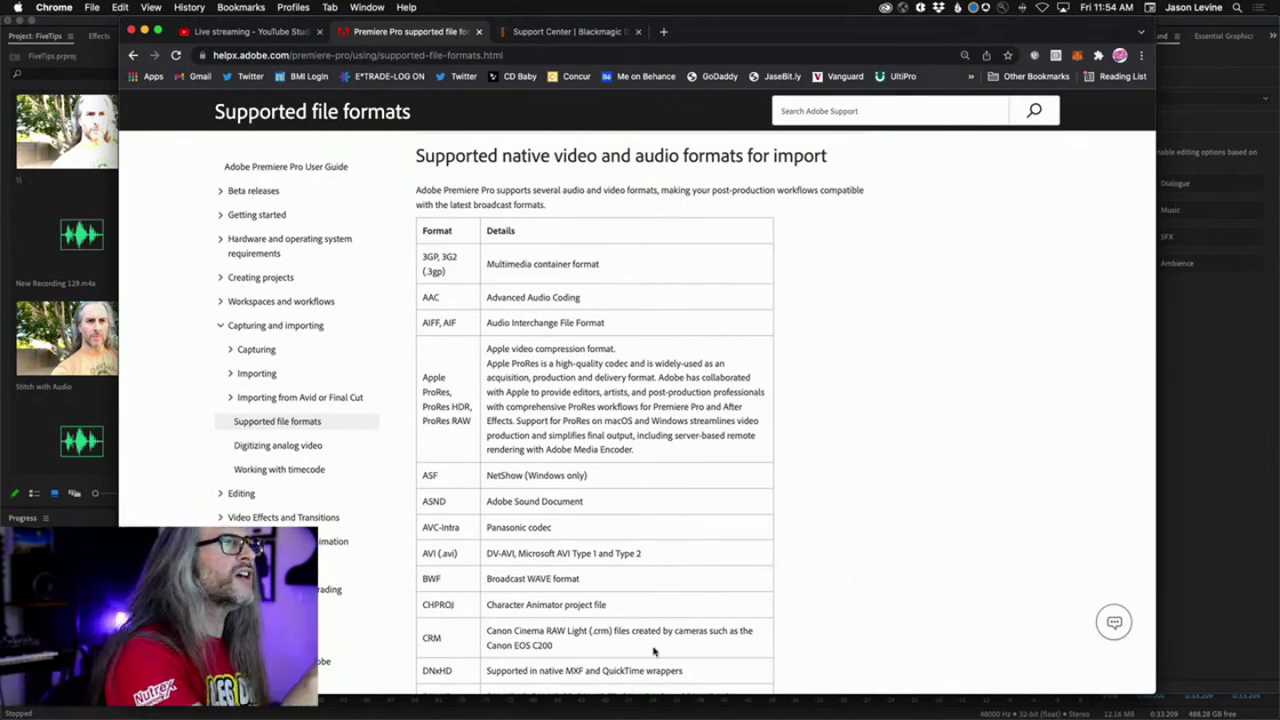
scroll(689, 436, "down", 3)
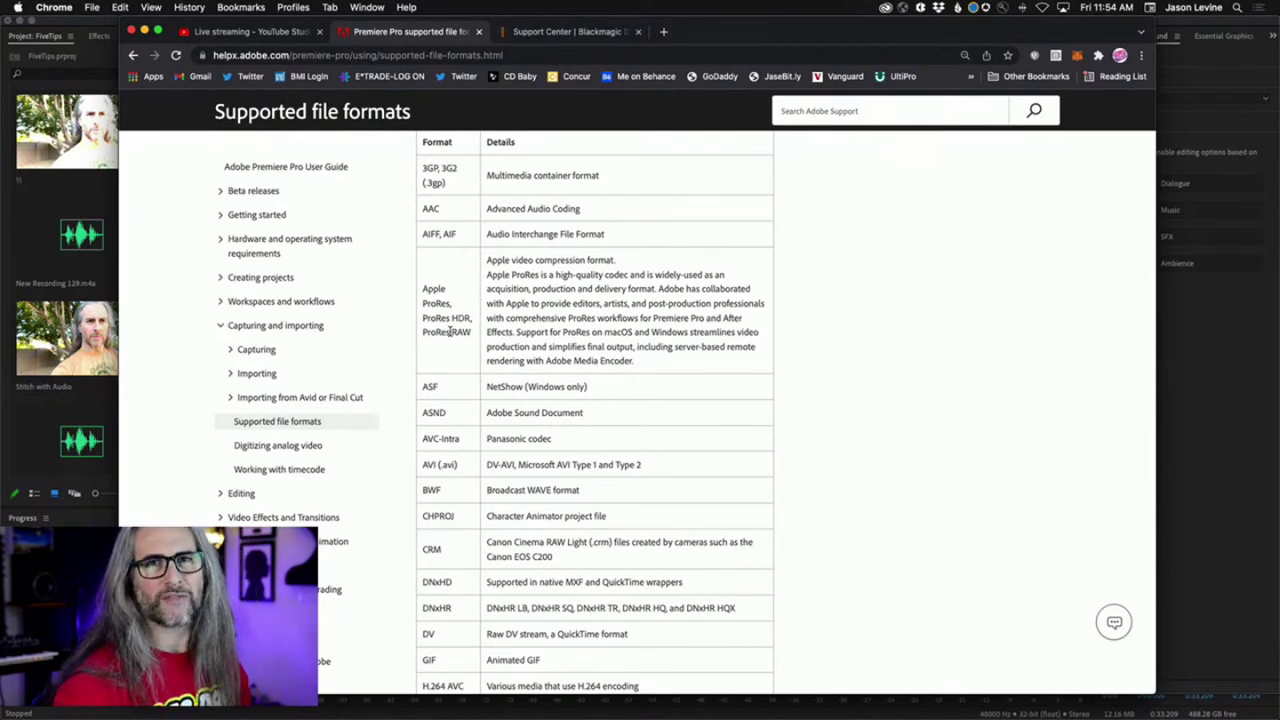
left_click_drag(460, 186, 423, 168)
left_click(462, 188)
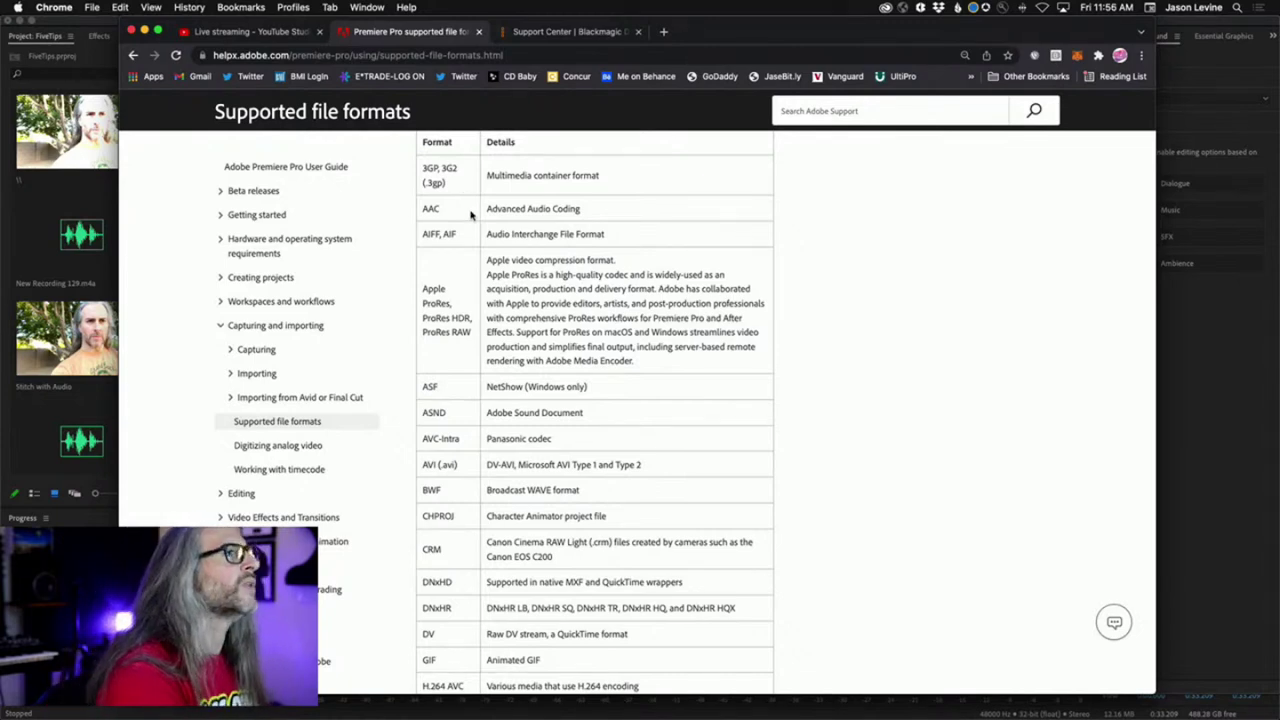
scroll(469, 243, "down", 2)
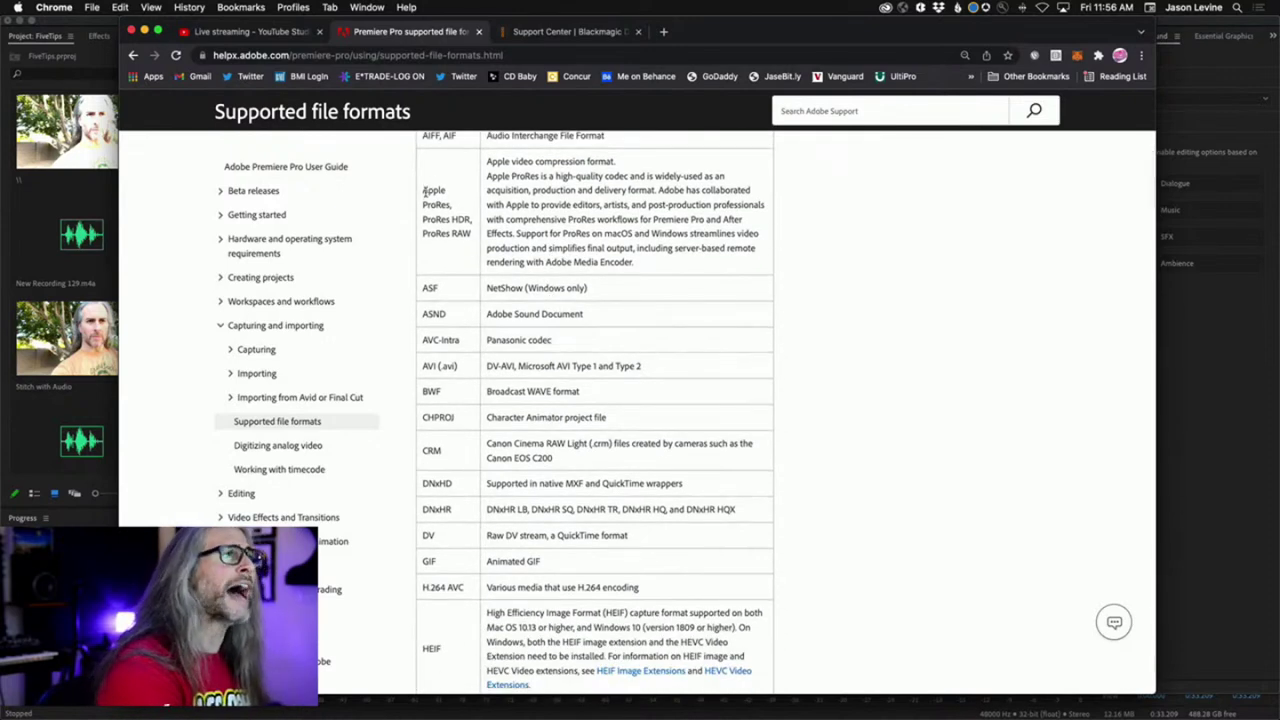
left_click_drag(422, 189, 477, 237)
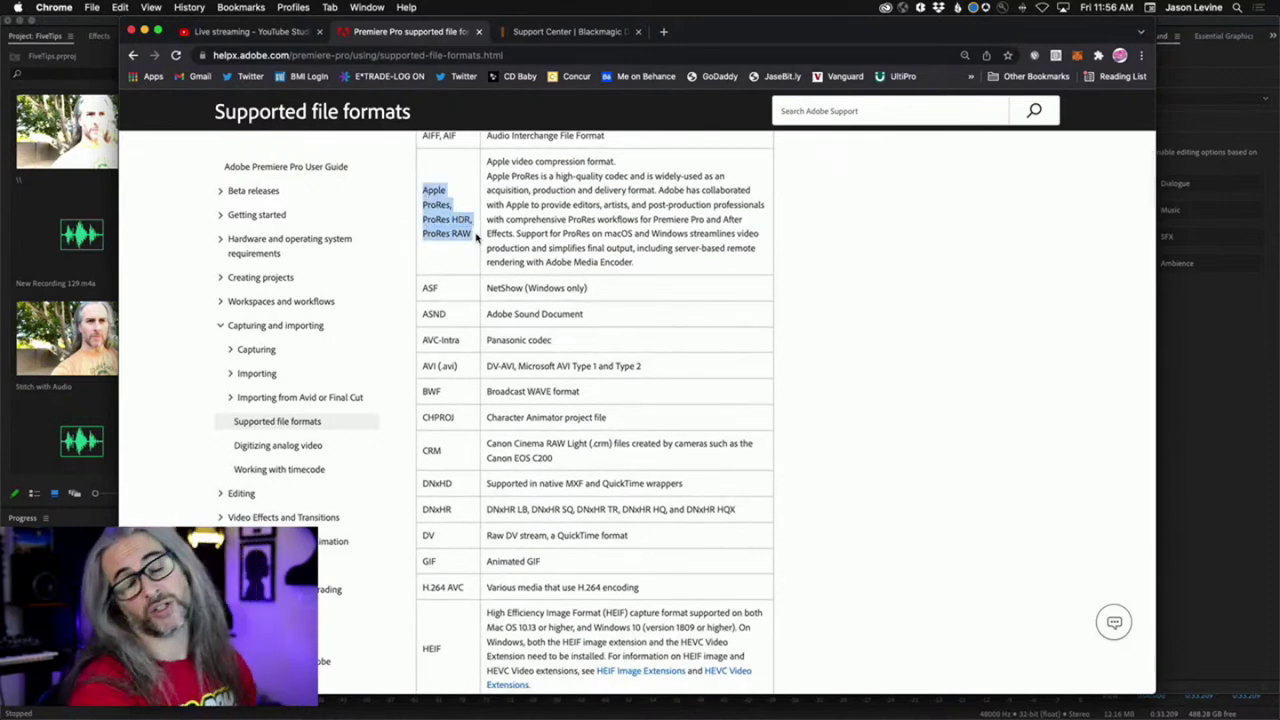
left_click(442, 250)
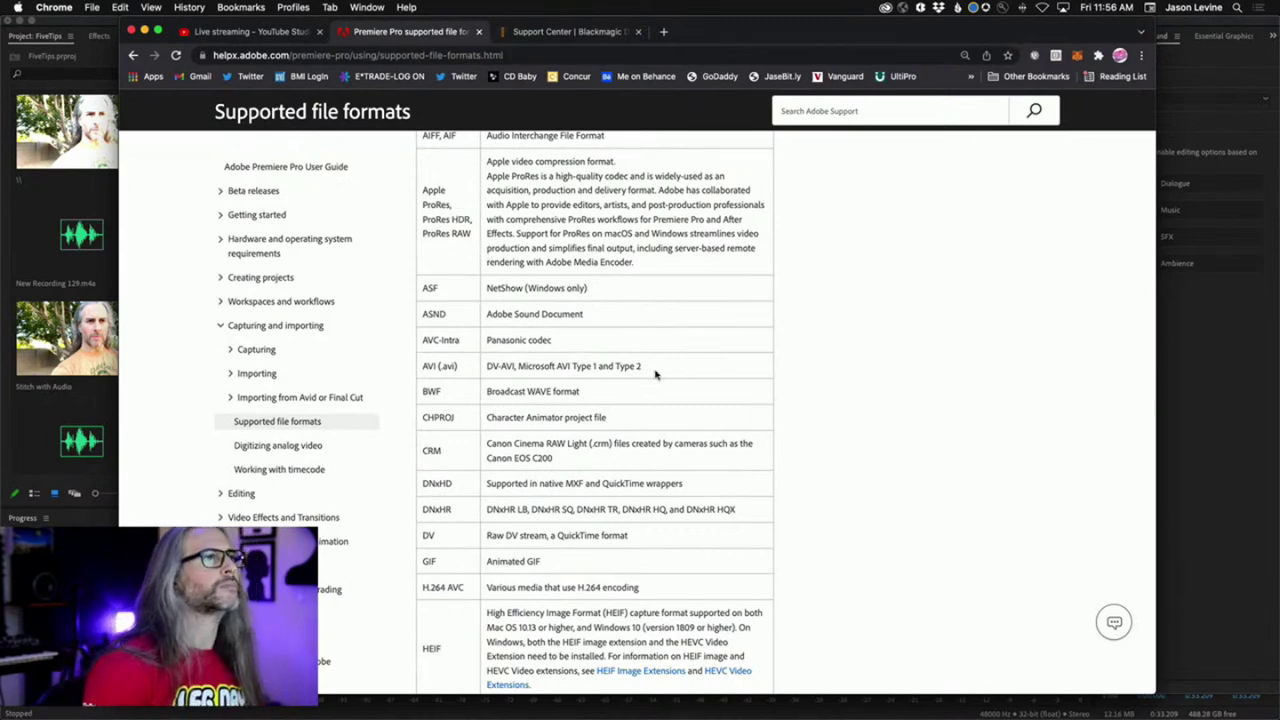
Scroll the formats table, highlighting the ProRes HDR and Adobe Sound Document entries
scroll(655, 374, "down", 1)
mouse_move(422, 198)
left_mouse_down()
mouse_move(469, 200)
mouse_move(421, 216)
left_mouse_up()
left_click(441, 238)
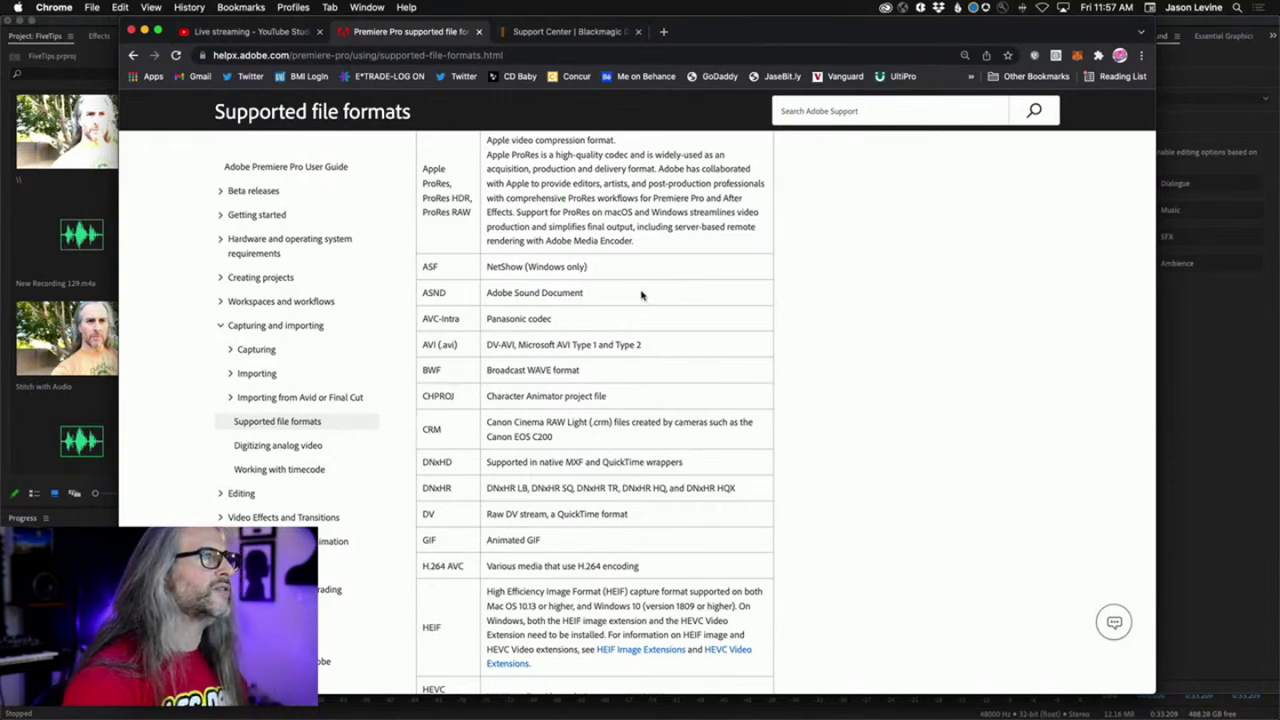
left_click_drag(637, 293, 487, 292)
left_click(603, 298)
Scroll past the AVI row down to the DNxHD and DNxHR entries, highlighting DNxHR
scroll(623, 344, "down", 1)
scroll(623, 344, "down", 3)
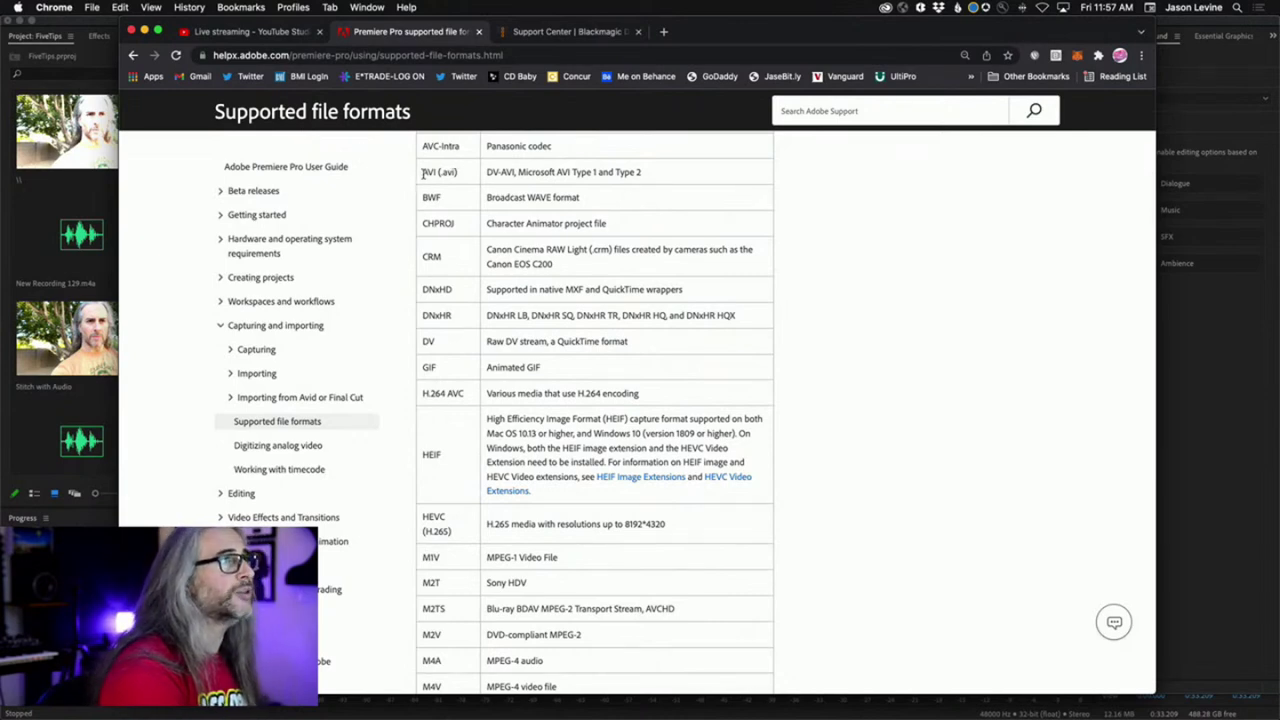
left_click_drag(420, 172, 466, 178)
left_click(468, 182)
scroll(566, 285, "down", 2)
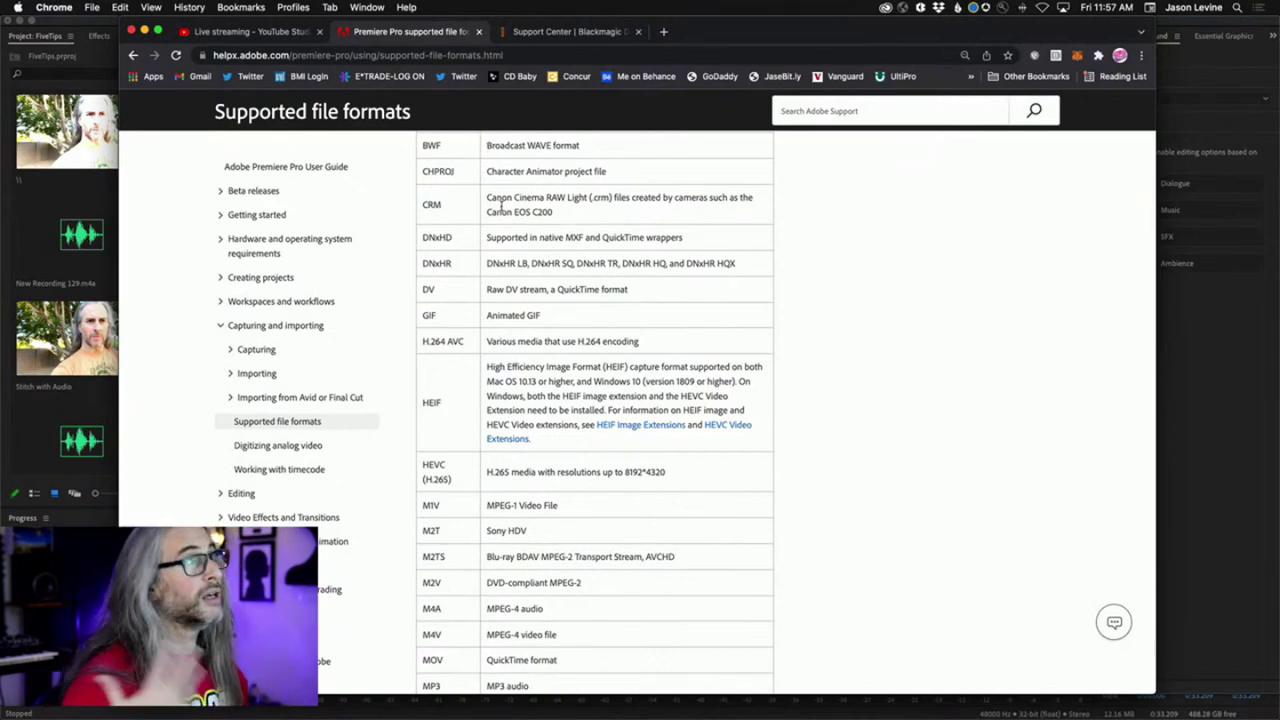
scroll(552, 308, "down", 2)
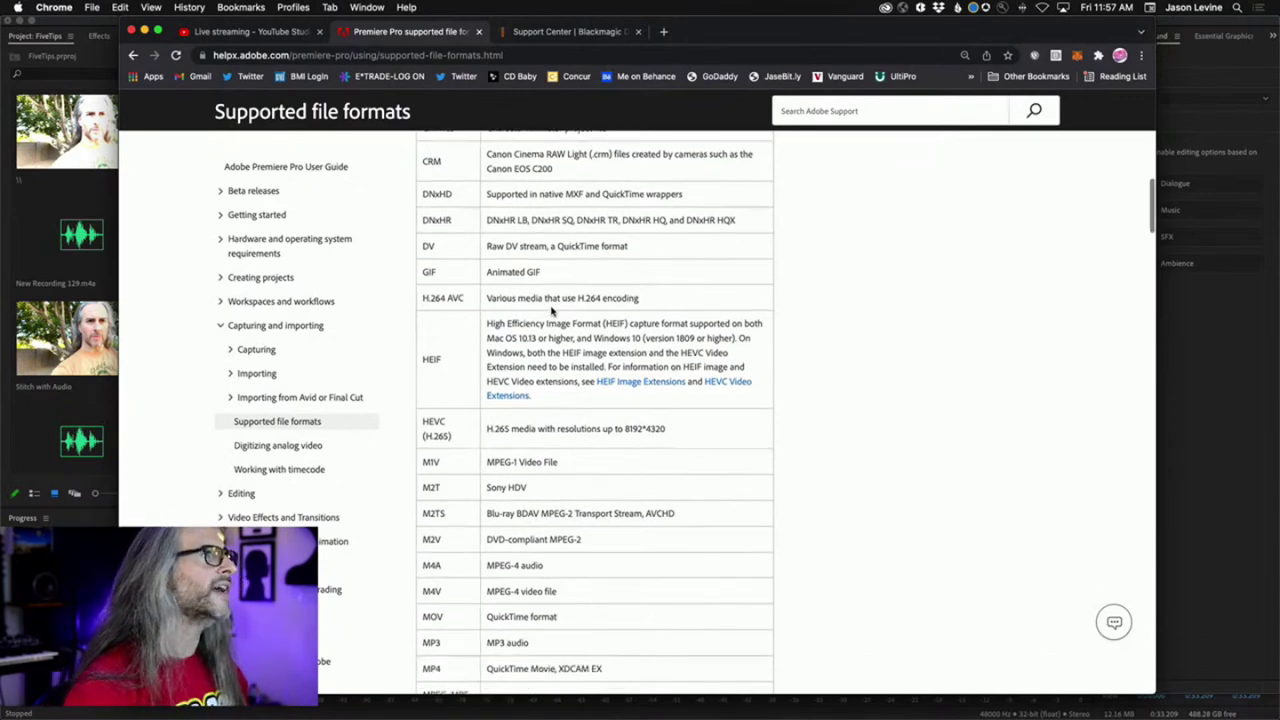
left_click_drag(458, 208, 421, 179)
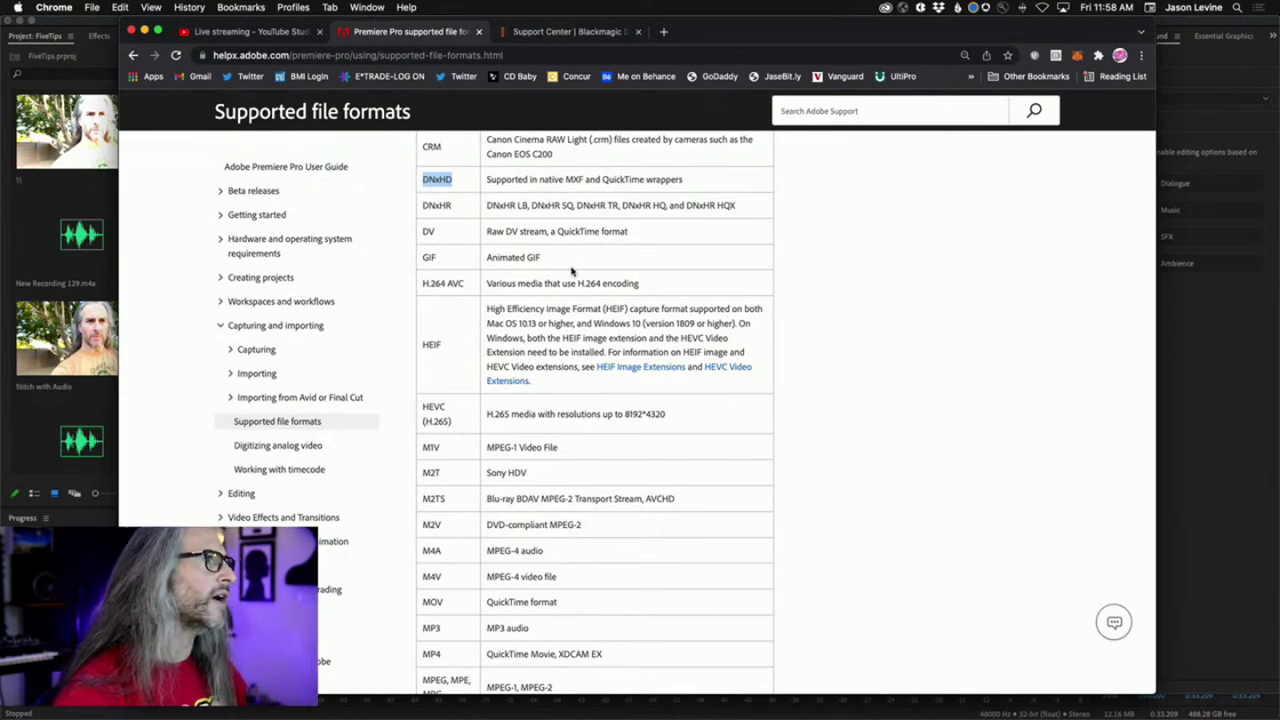
Highlight the HEVC format name and its H.265 description in the formats table
scroll(584, 283, "down", 2)
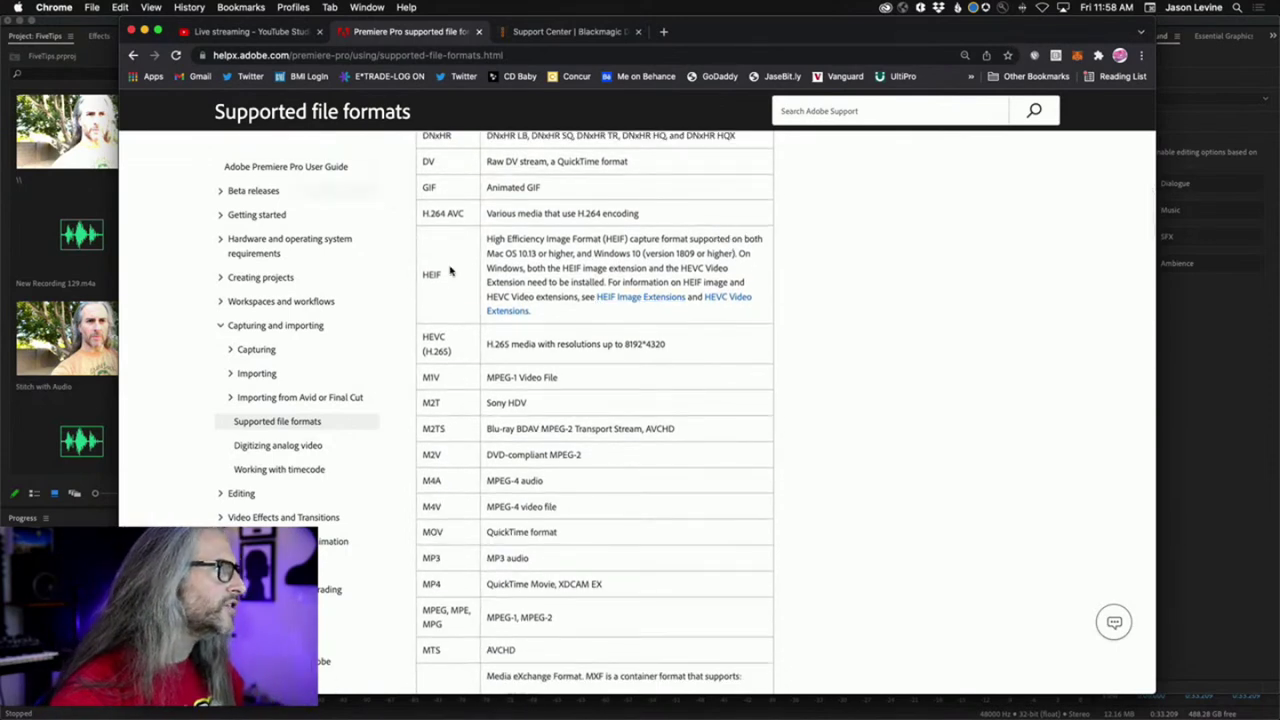
left_click(446, 284, "shift")
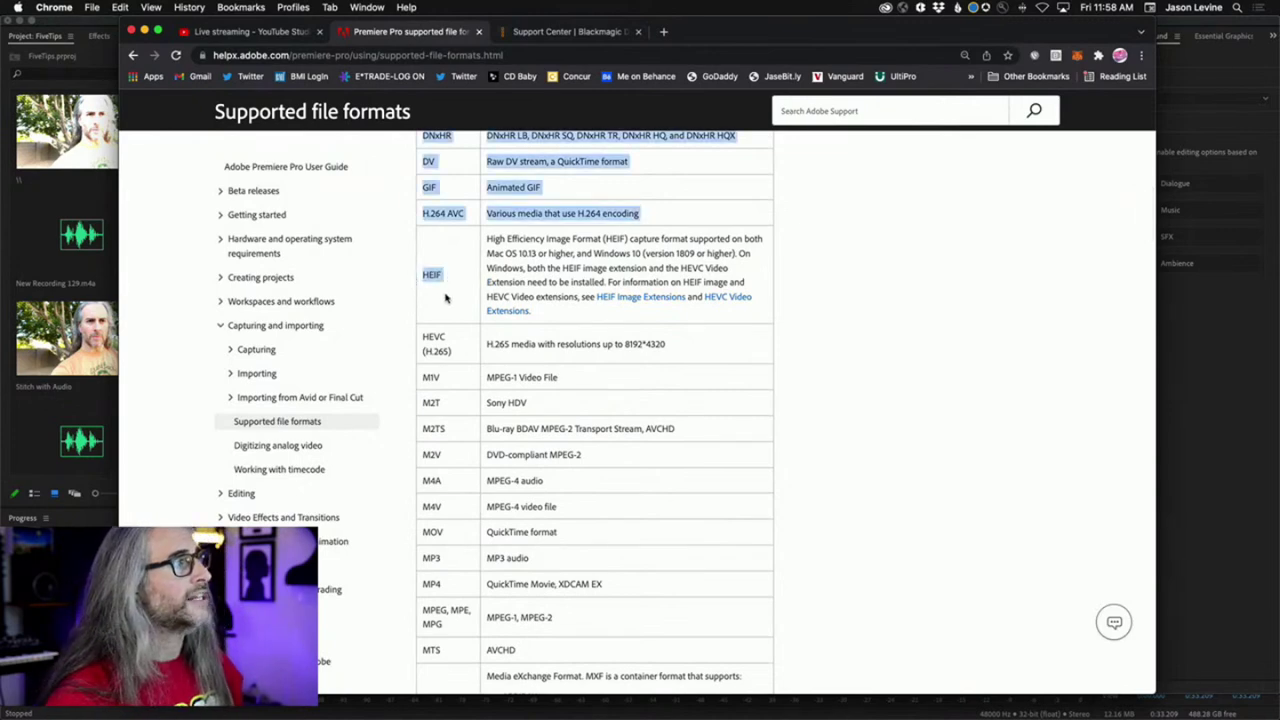
left_click(446, 298)
double_click(446, 341)
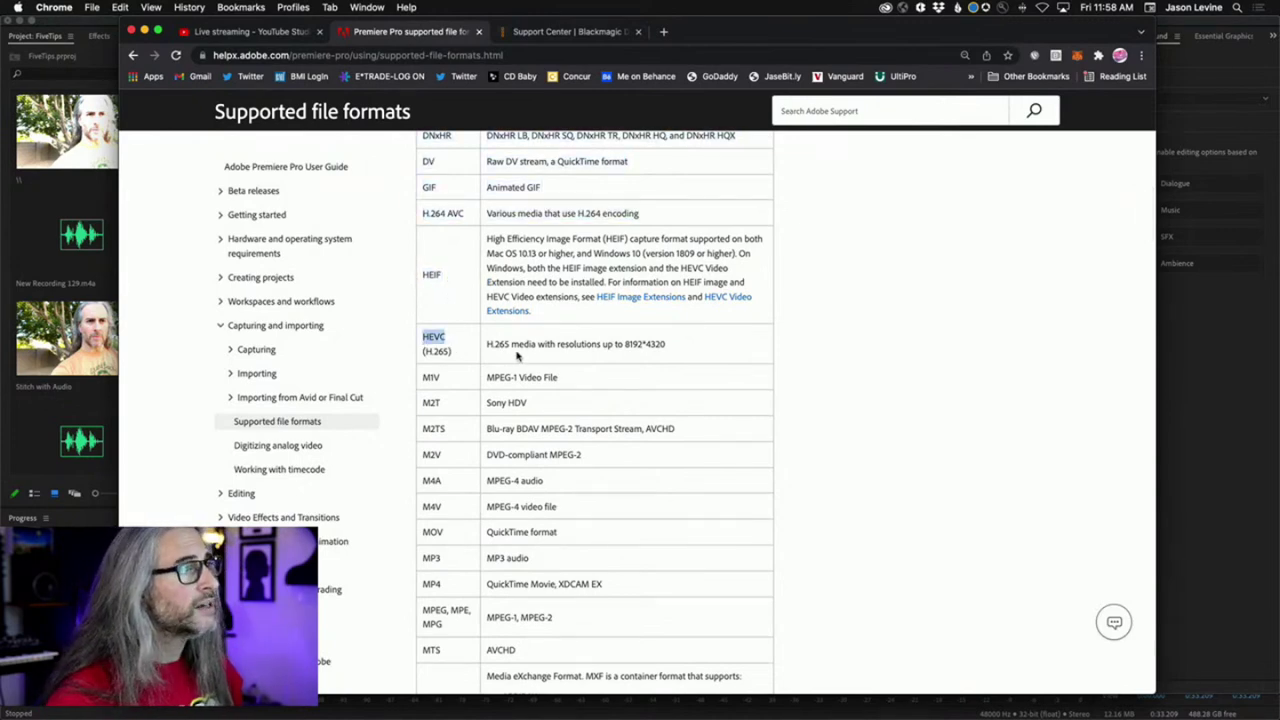
left_click_drag(692, 354, 488, 350)
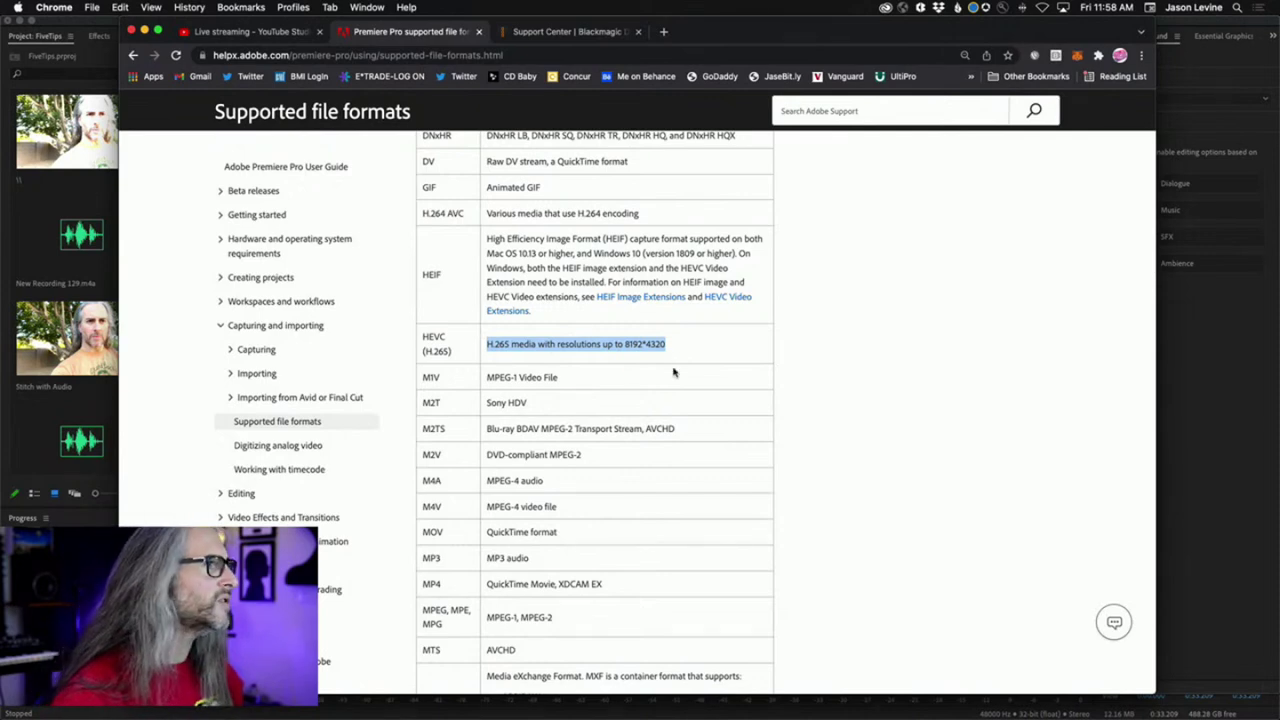
Scroll down past HEVC and highlight the MTS format name and its AVCHD description
scroll(629, 374, "down", 4)
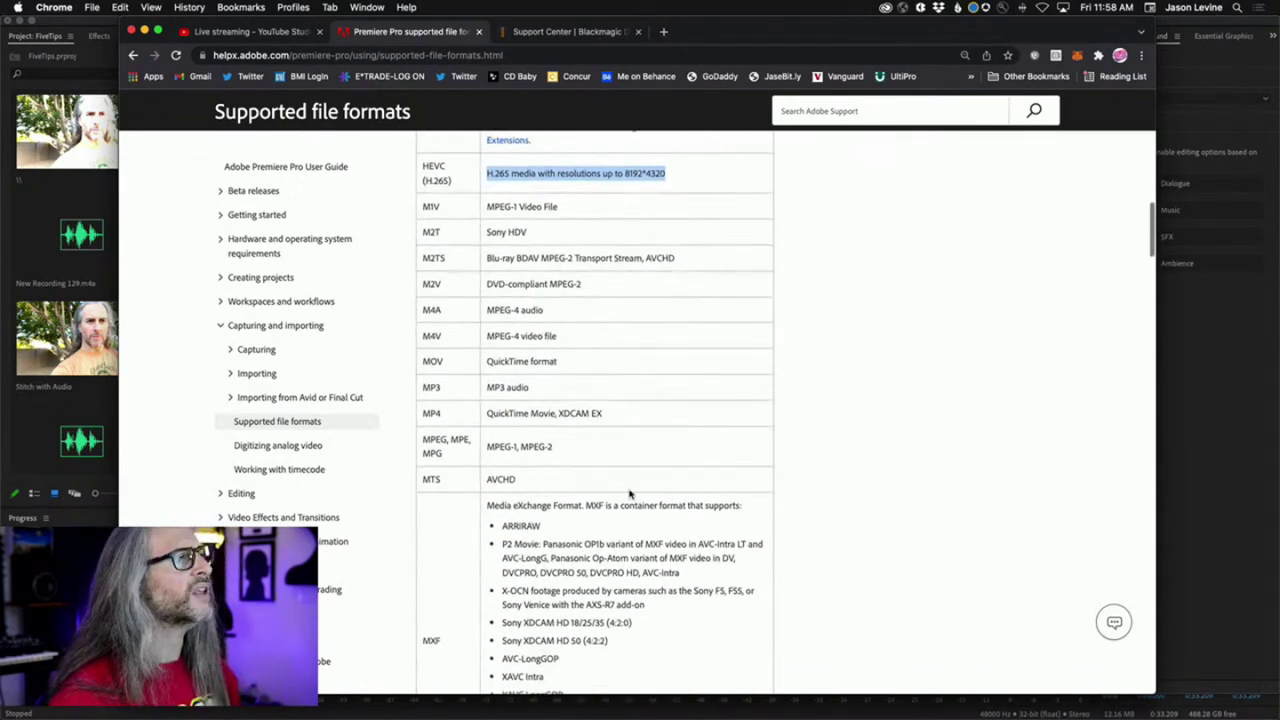
scroll(534, 474, "down", 4)
scroll(587, 403, "down", 2)
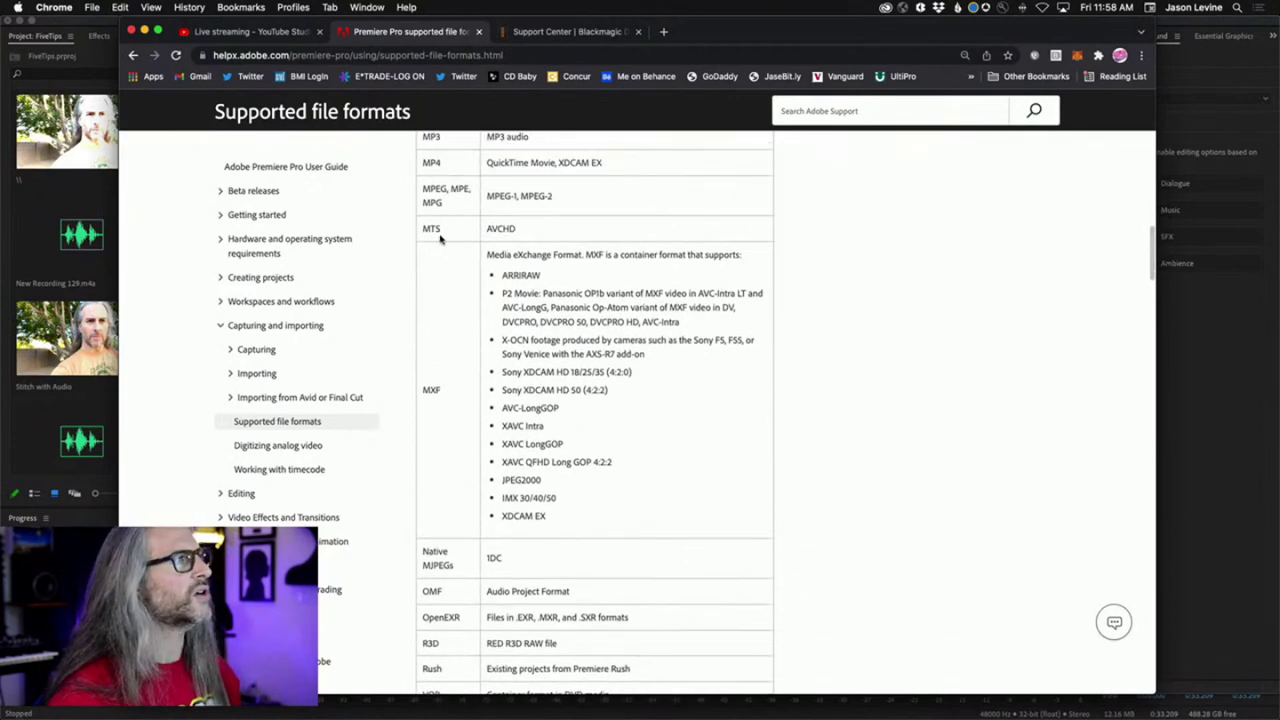
left_click_drag(448, 233, 422, 228)
left_click(636, 290)
double_click(500, 229)
left_click(423, 228)
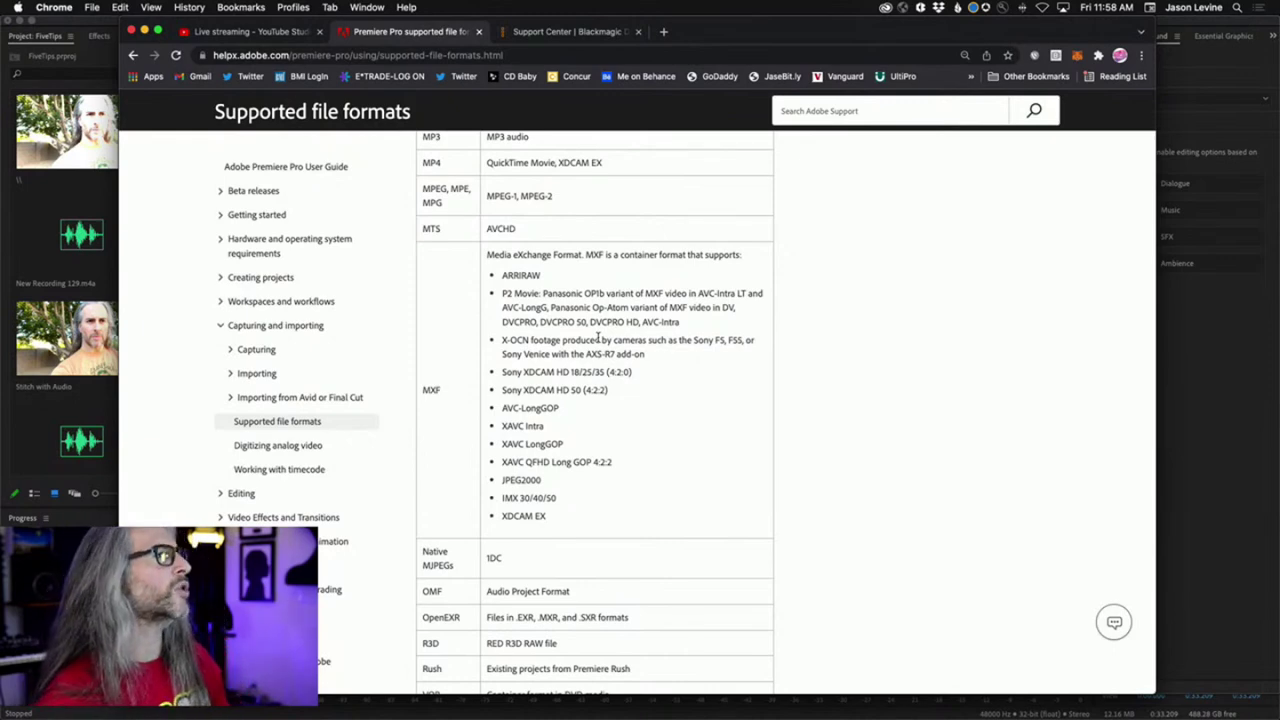
Highlight the full MXF format list, then scroll to the QuickTime note and native camera formats
scroll(586, 400, "down", 2)
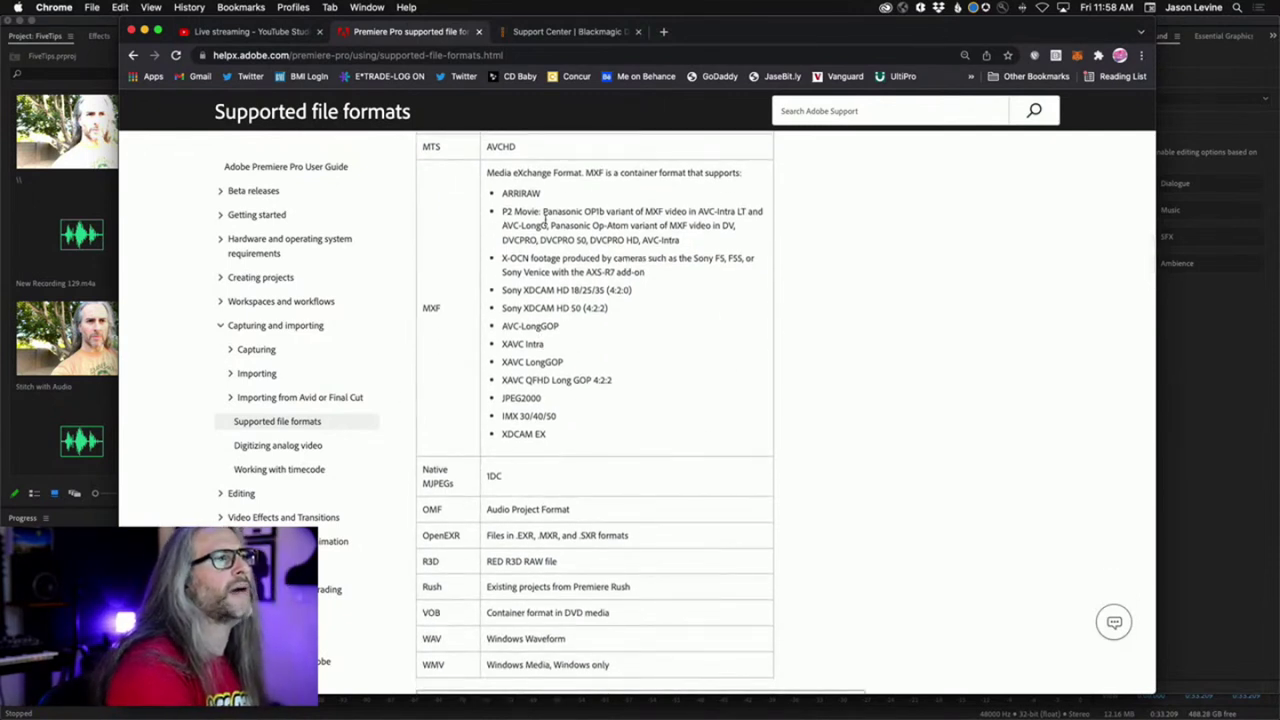
left_click_drag(580, 440, 489, 173)
left_click(614, 408)
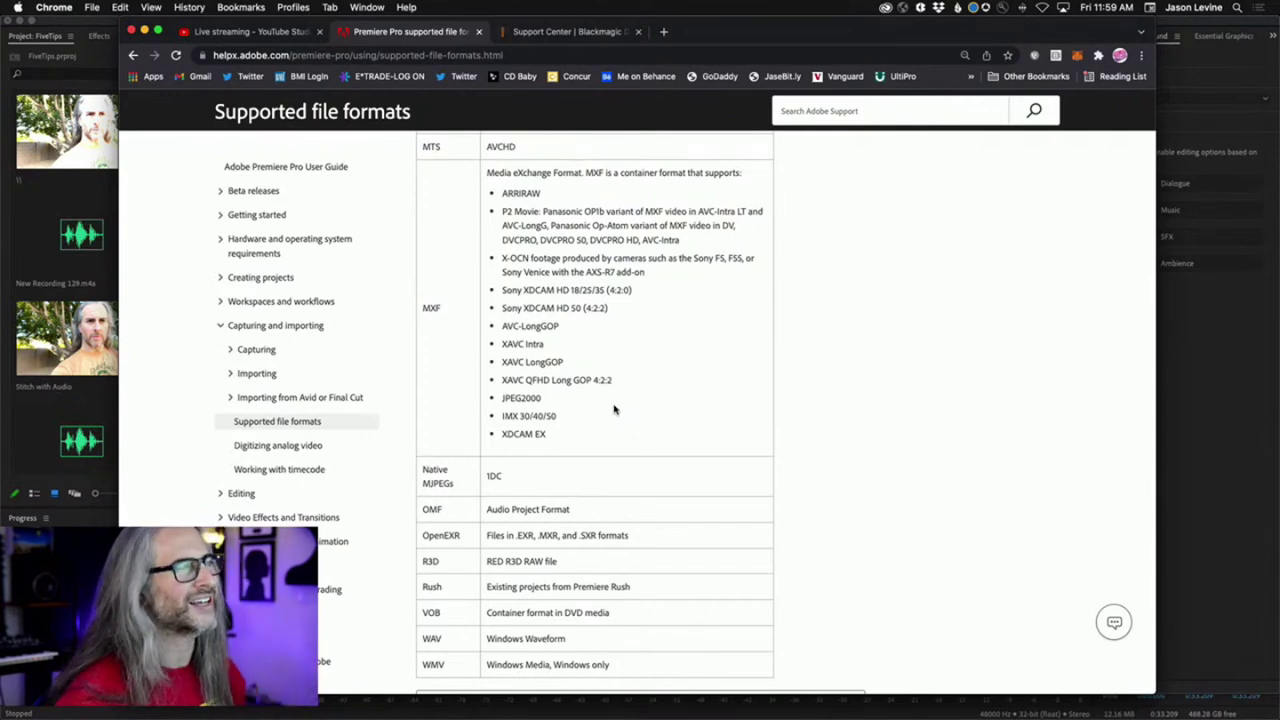
scroll(594, 456, "down", 5)
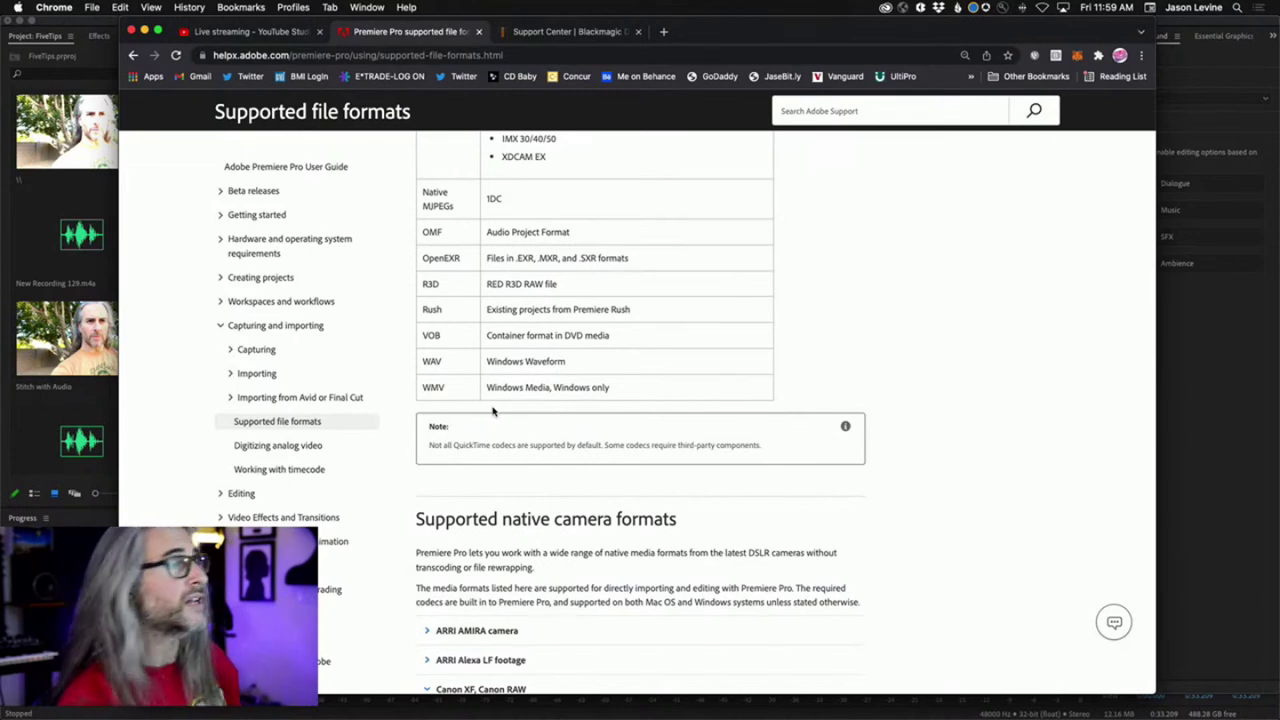
Expand the ARRI AMIRA camera and ARRI Alexa LF footage entries under Supported native camera formats
scroll(652, 380, "down", 5)
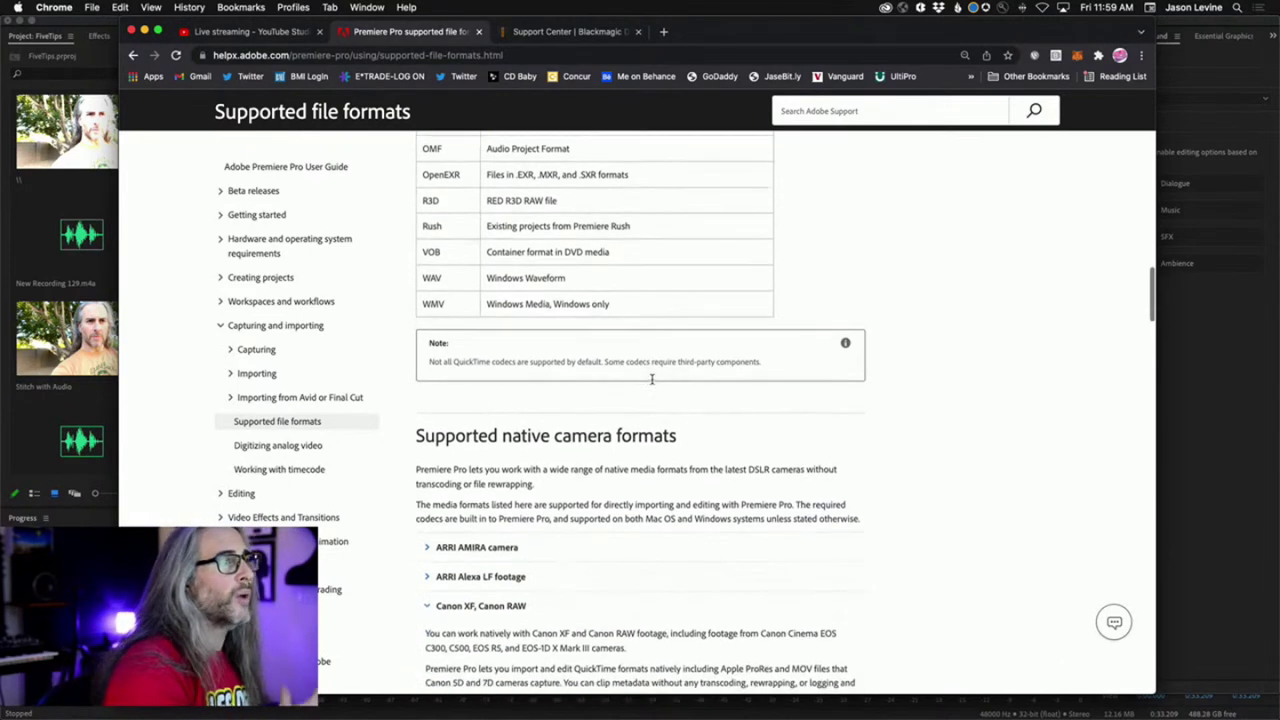
scroll(652, 380, "down", 2)
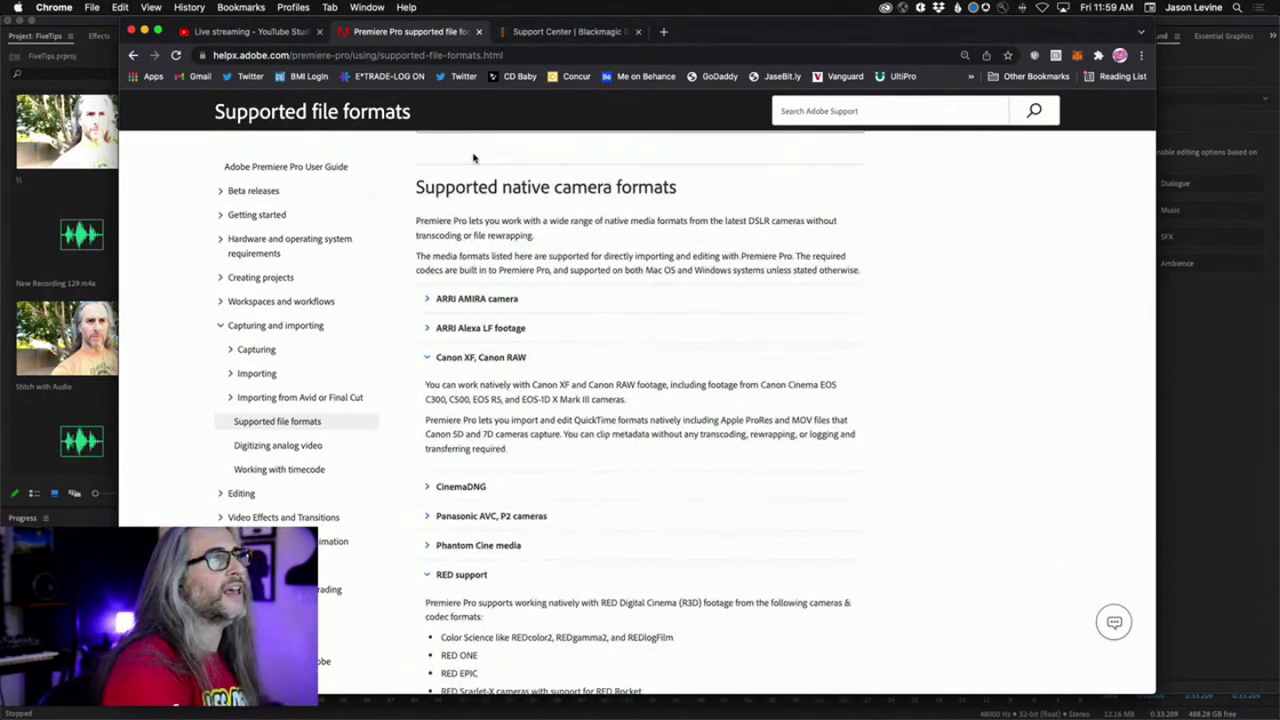
left_click_drag(697, 186, 418, 188)
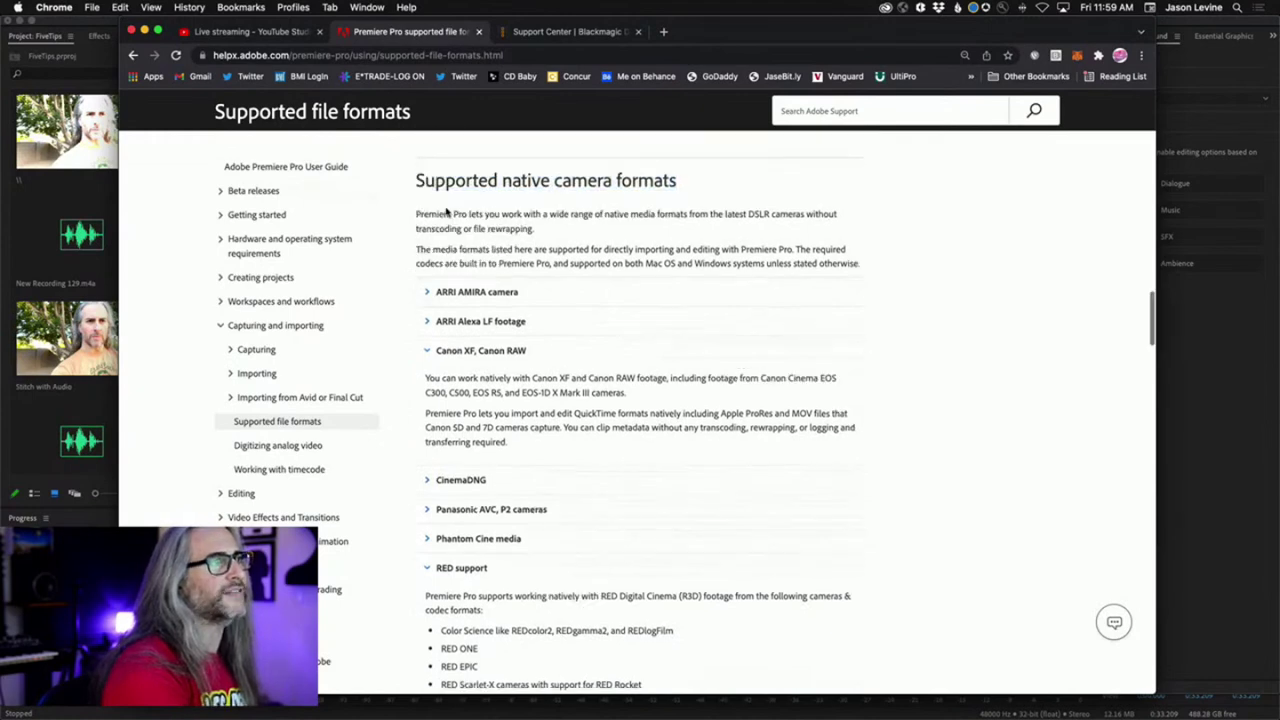
scroll(628, 282, "down", 2)
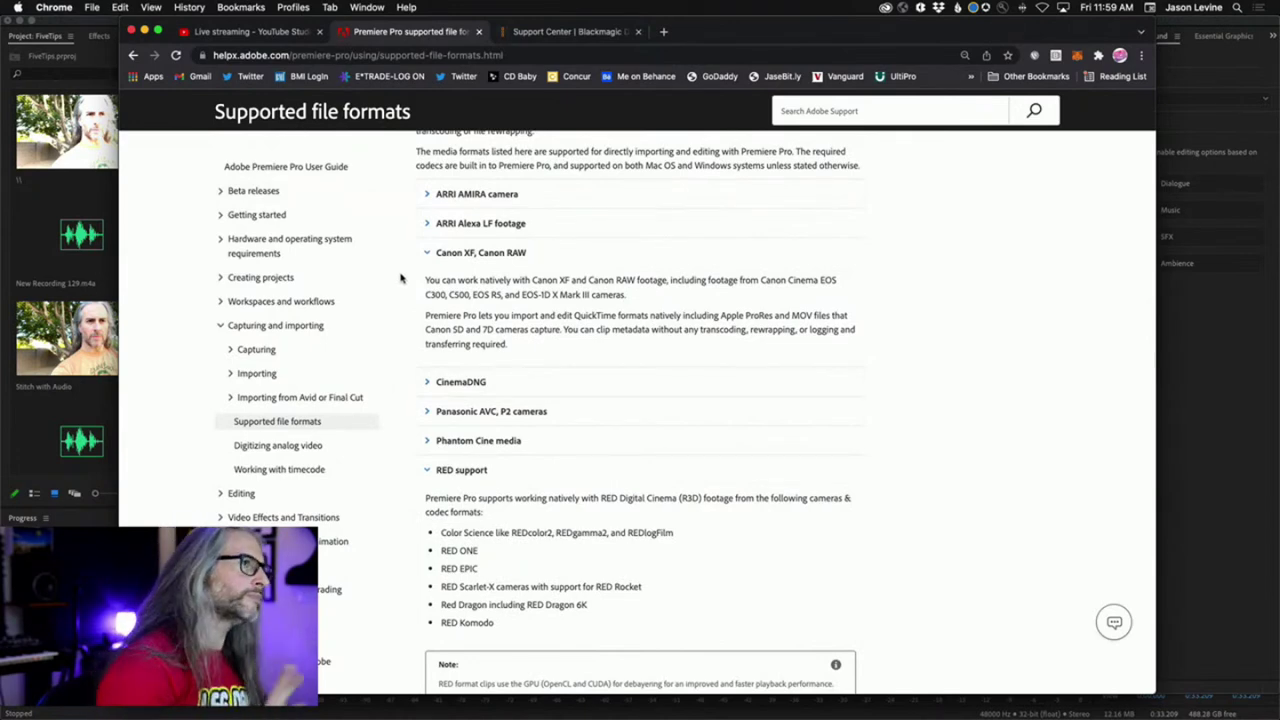
left_click(427, 196)
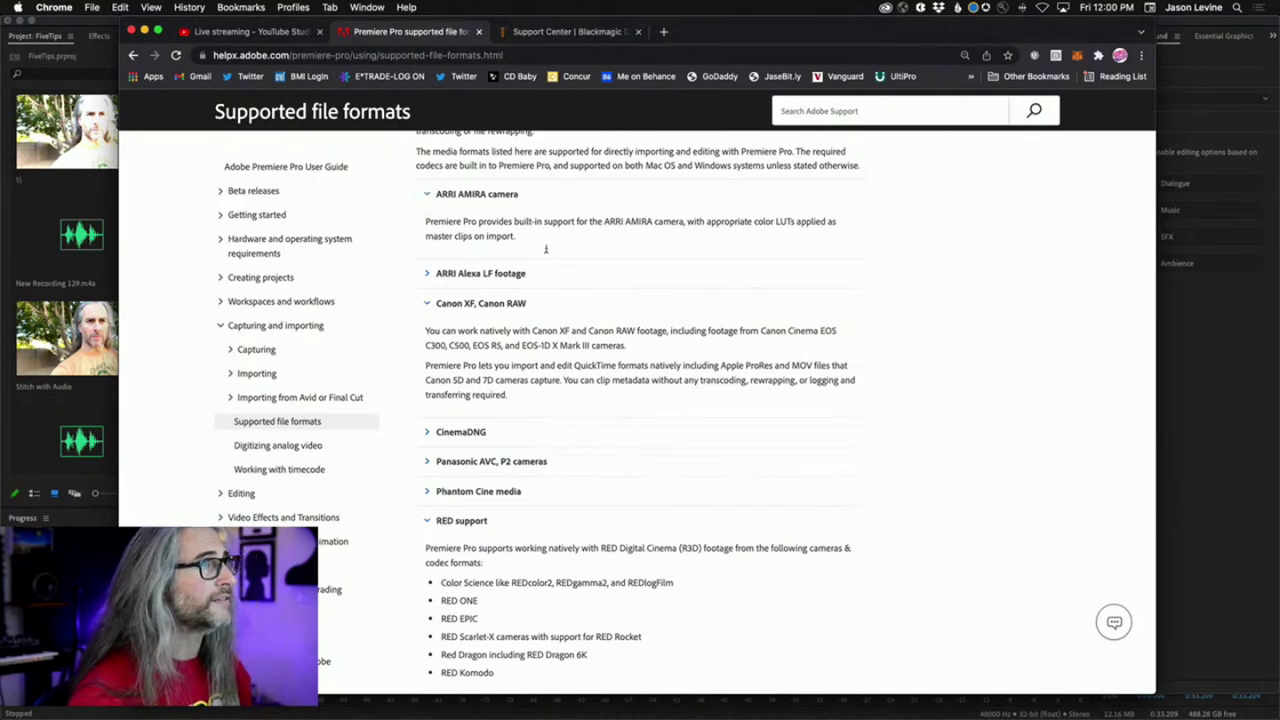
left_click(429, 277)
Highlight the supported Canon camera models list, then scroll down to the CinemaDNG section
scroll(514, 362, "down", 2)
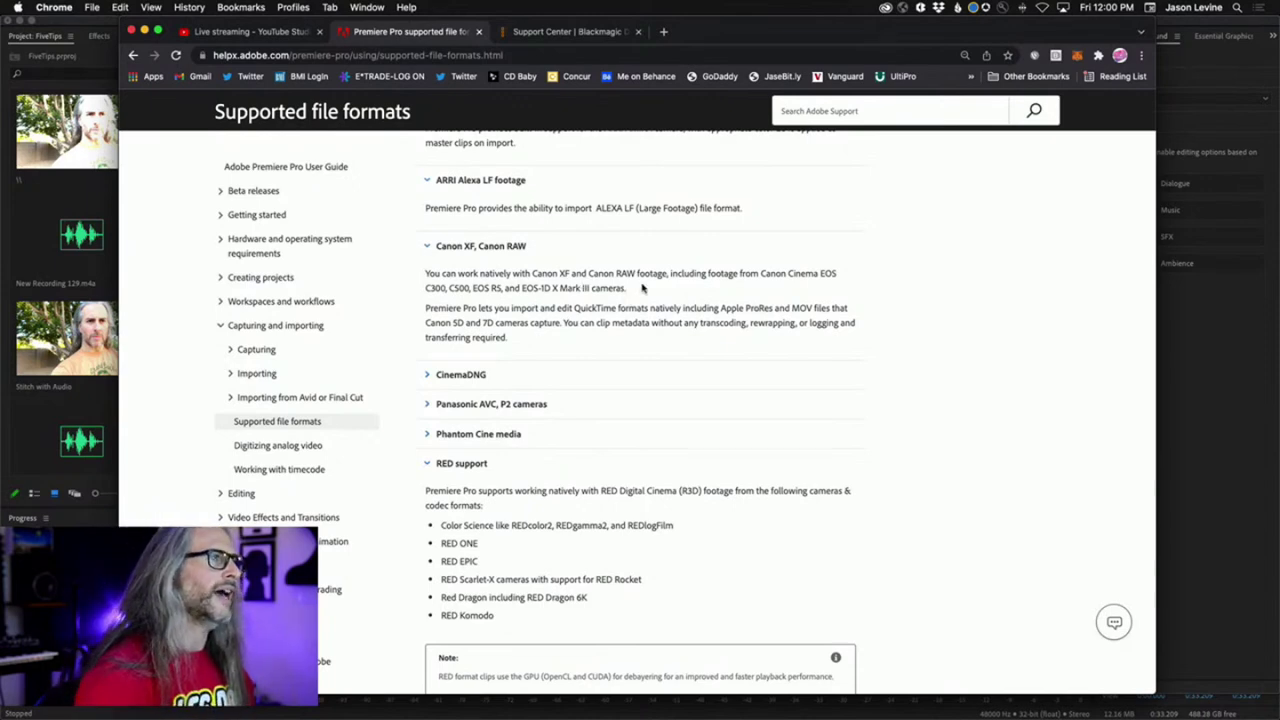
left_click_drag(642, 290, 414, 292)
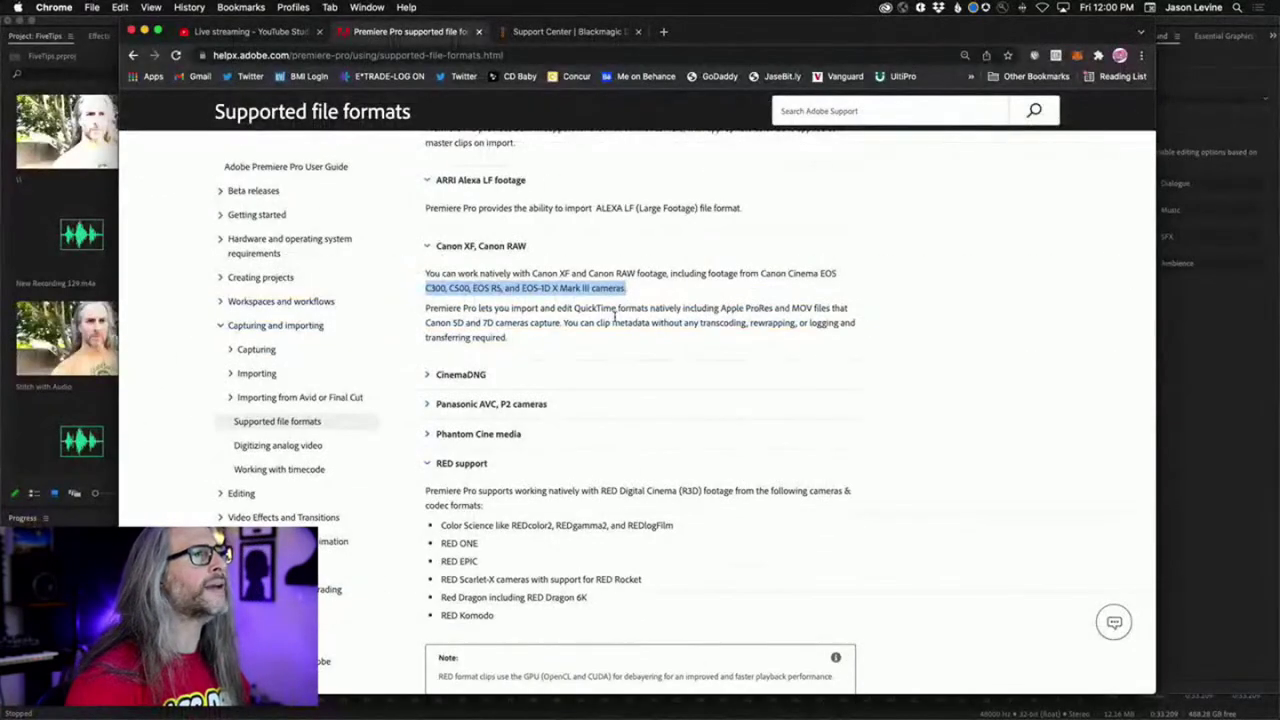
left_click(889, 406)
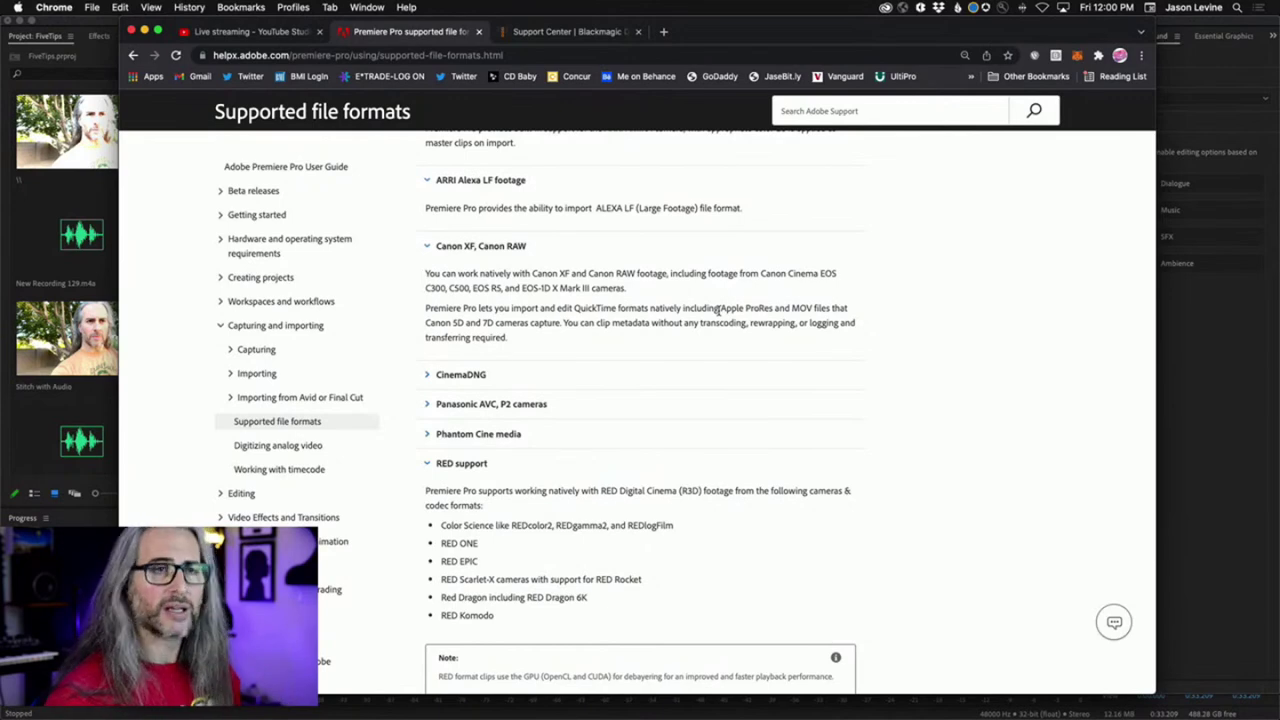
scroll(766, 377, "down", 3)
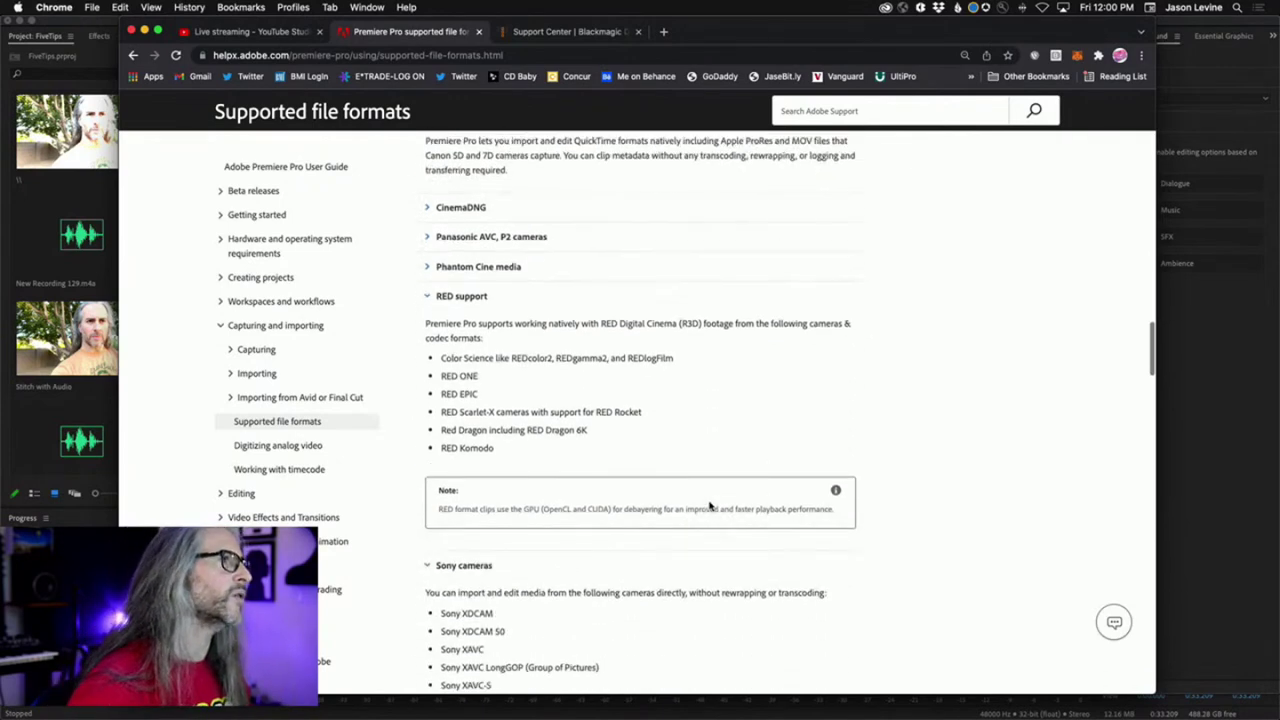
Expand CinemaDNG and highlight its Blackmagic camera list
left_click(428, 208)
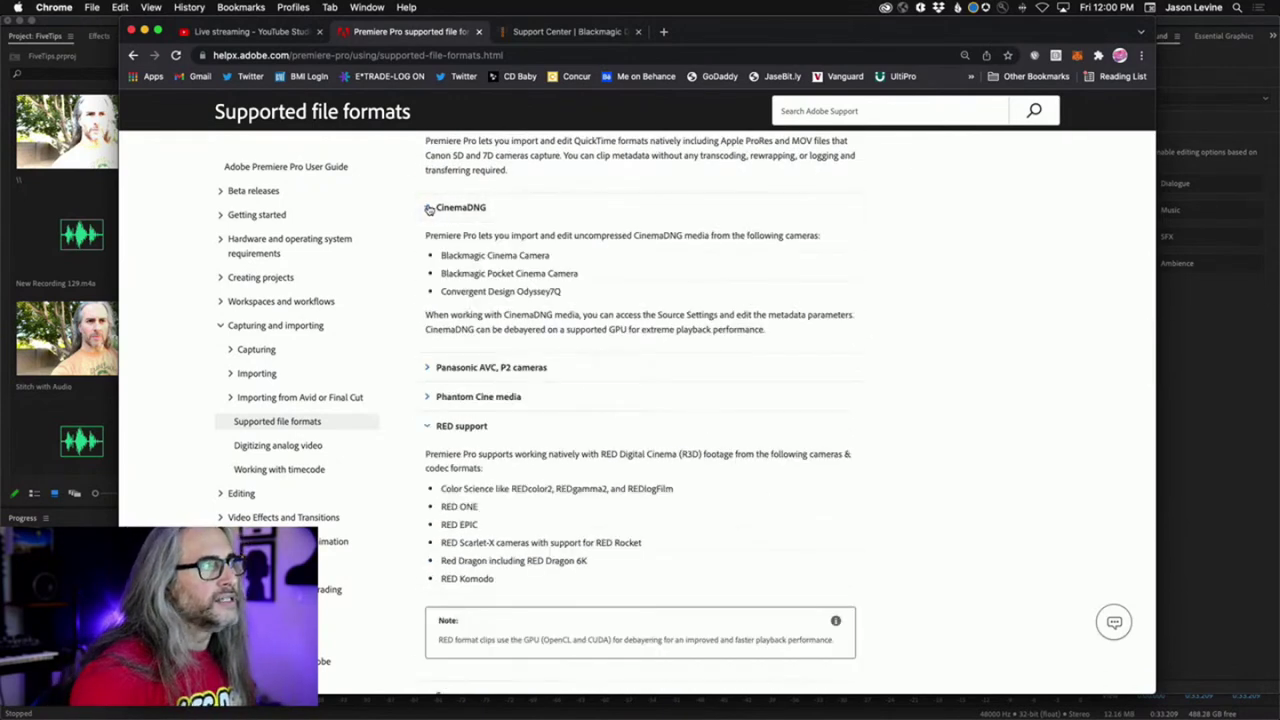
left_click_drag(626, 298, 424, 262)
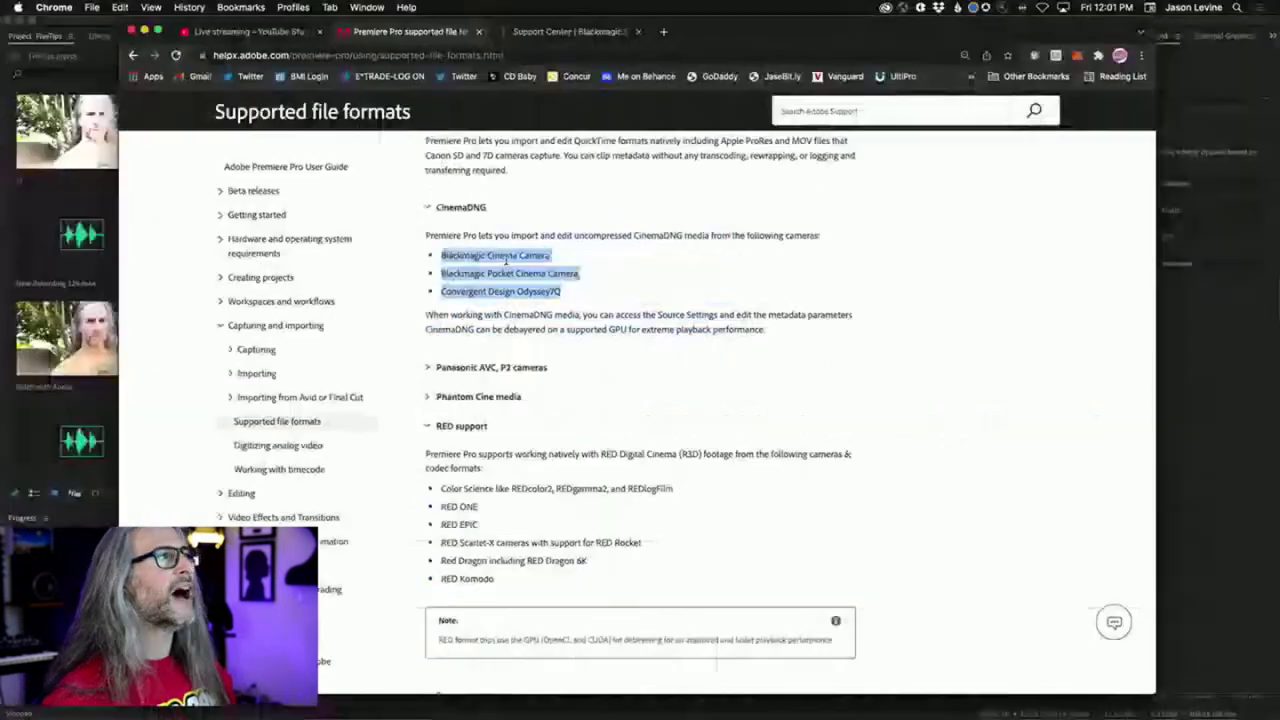
left_click(596, 312)
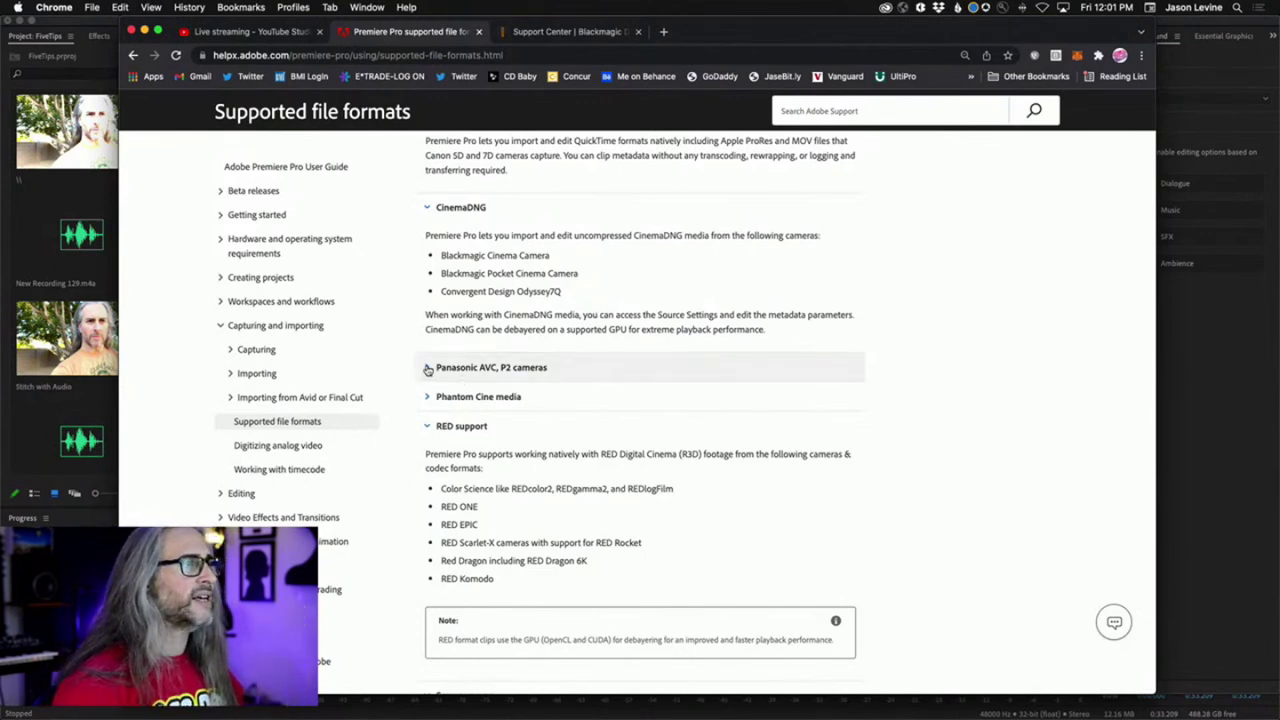
Open and close Phantom Cine media, then scroll down to the expanded Sony cameras list
left_click(425, 400)
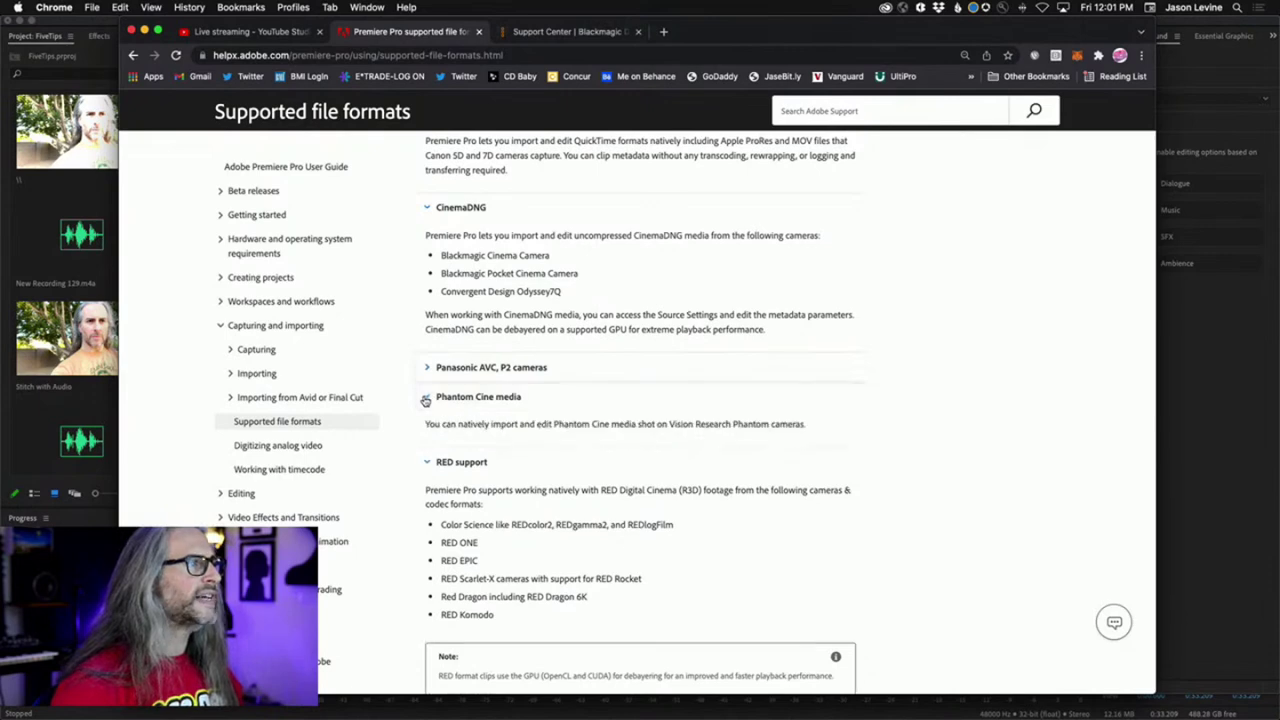
left_click(425, 400)
scroll(643, 490, "down", 3)
scroll(643, 490, "down", 2)
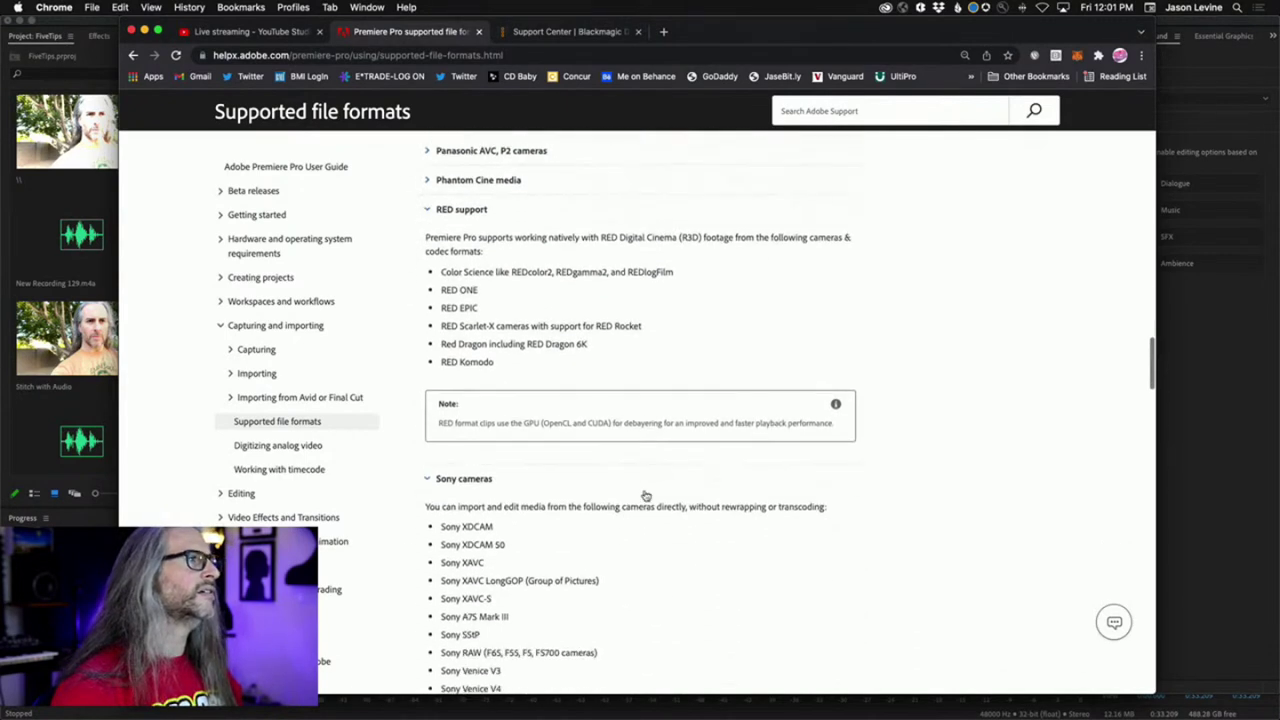
scroll(650, 309, "down", 2)
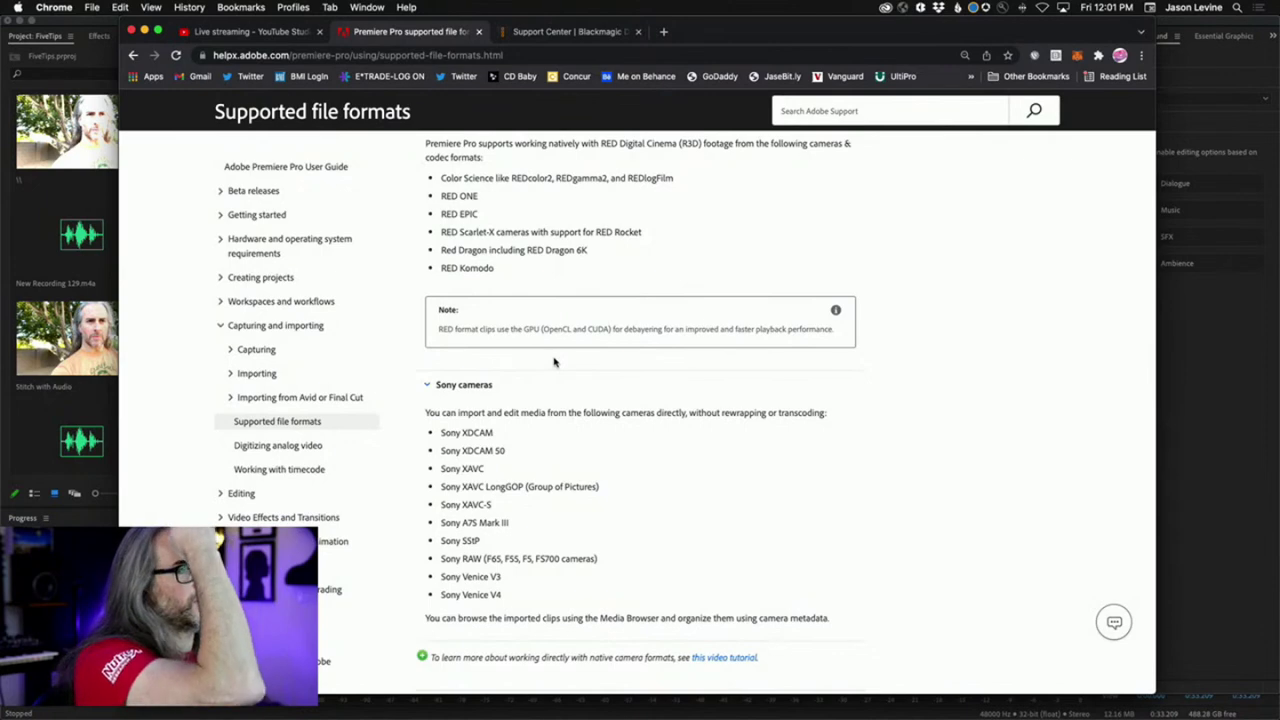
scroll(713, 414, "down", 3)
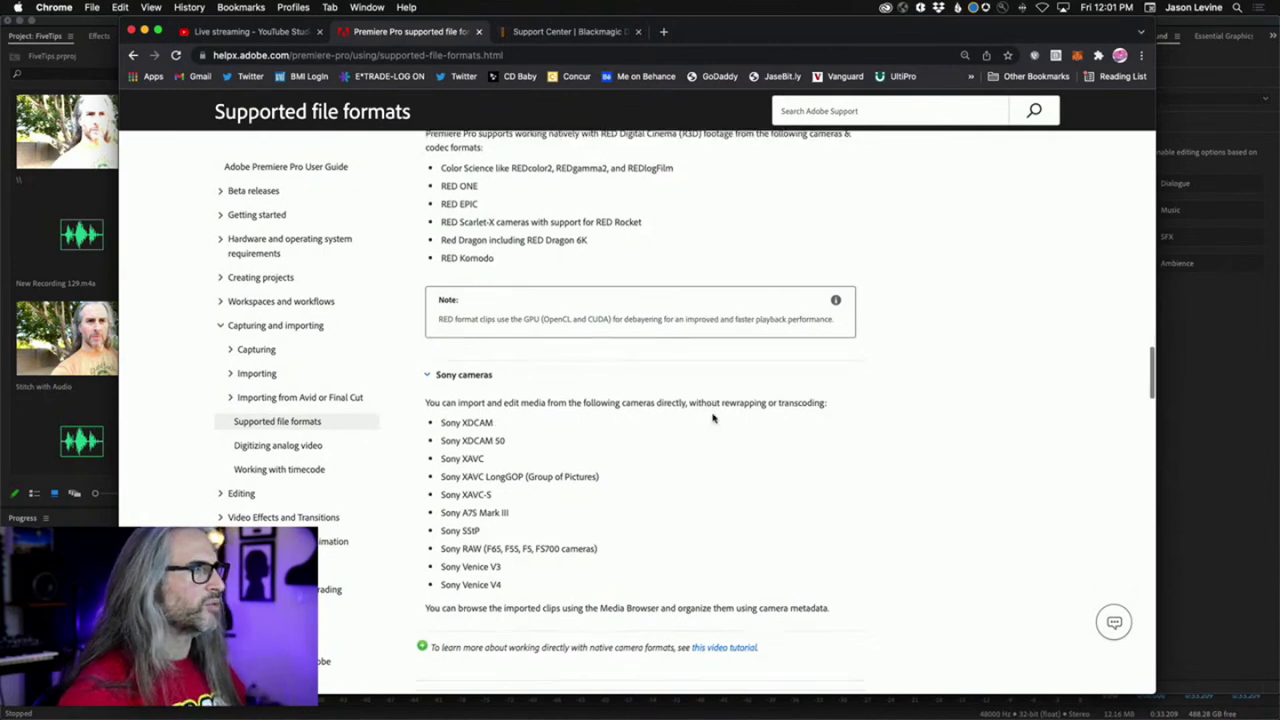
scroll(711, 414, "down", 2)
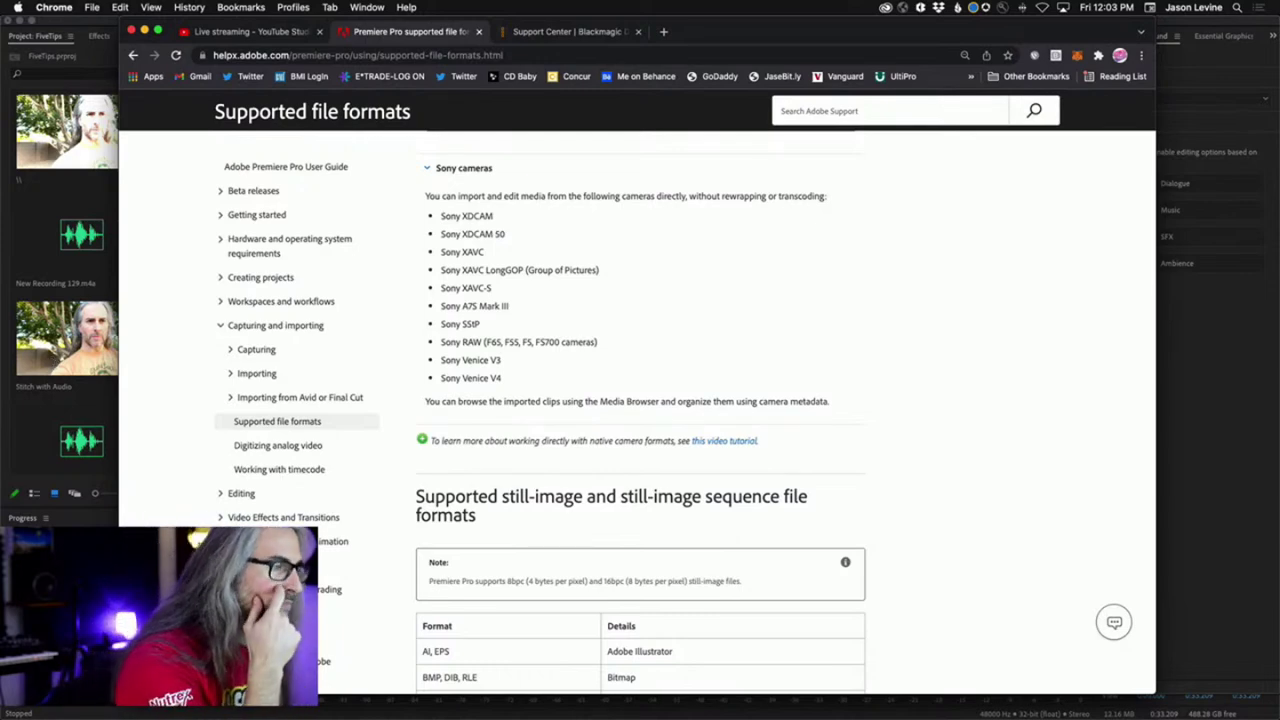
Bring Chrome up on the Blackmagic Support Center tab, then hide it to return to Premiere Pro
left_click(14, 230)
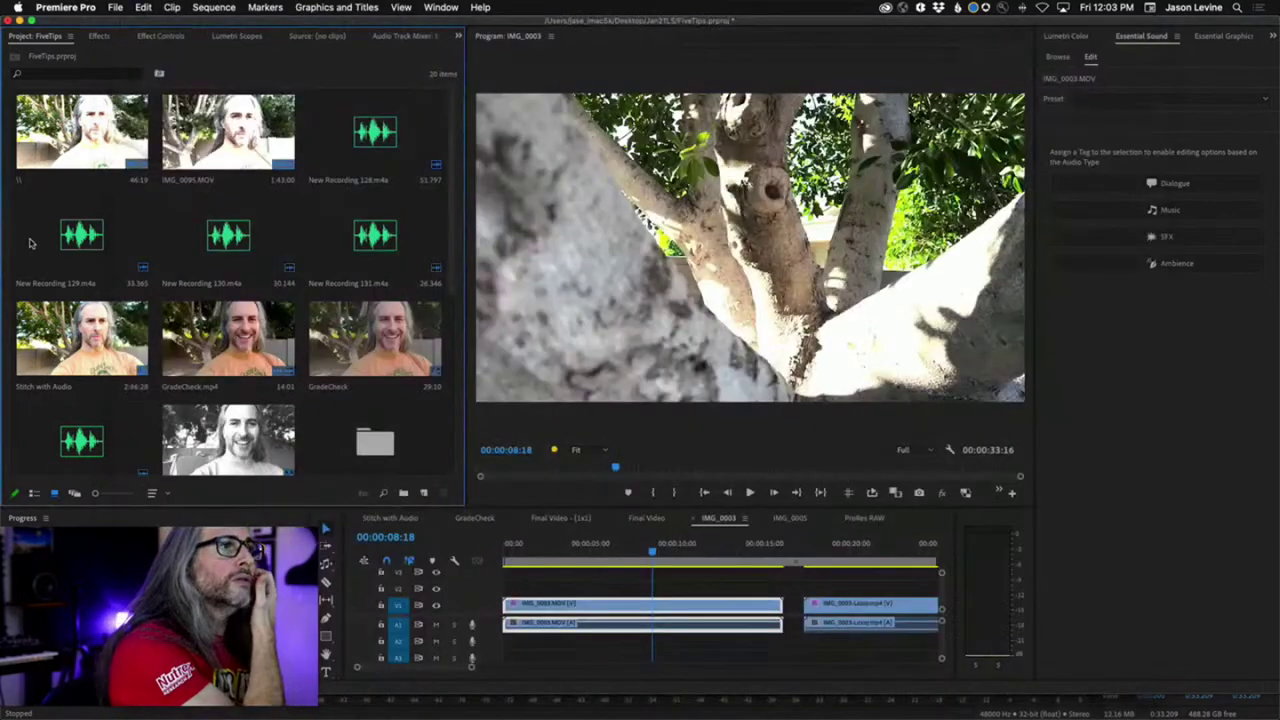
mouse_move(533, 717)
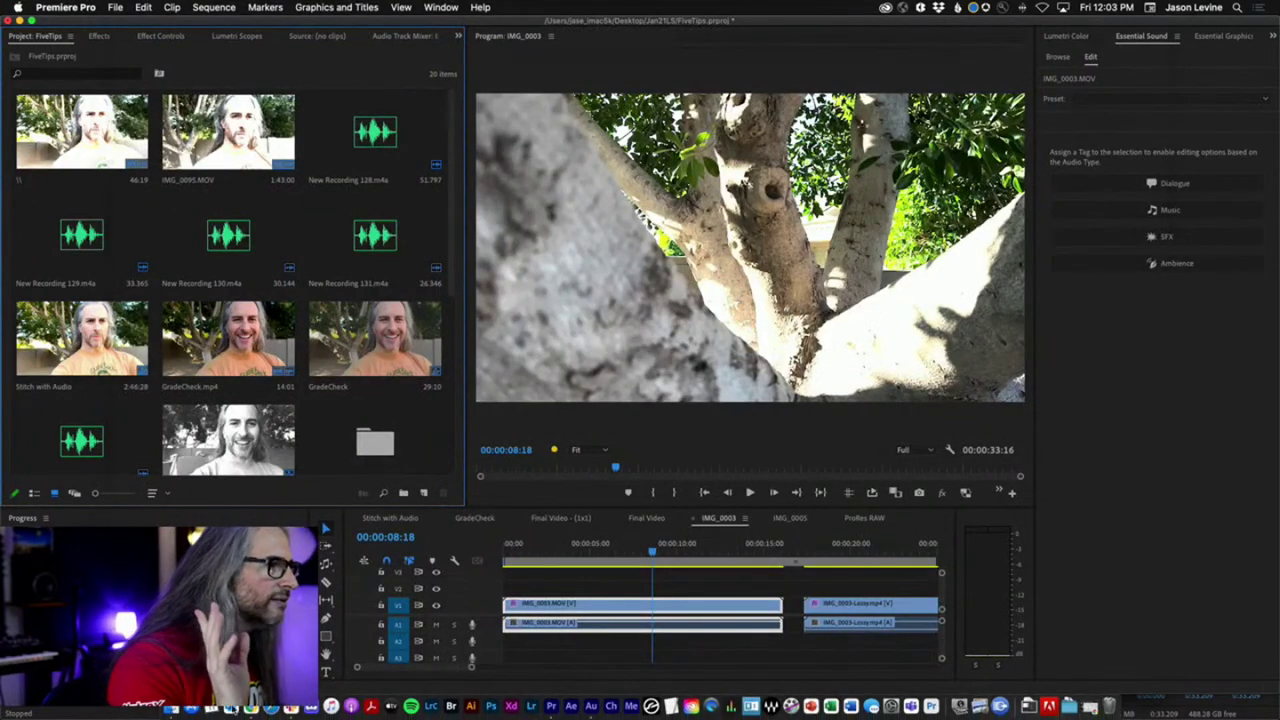
left_click(531, 690)
left_click(562, 32)
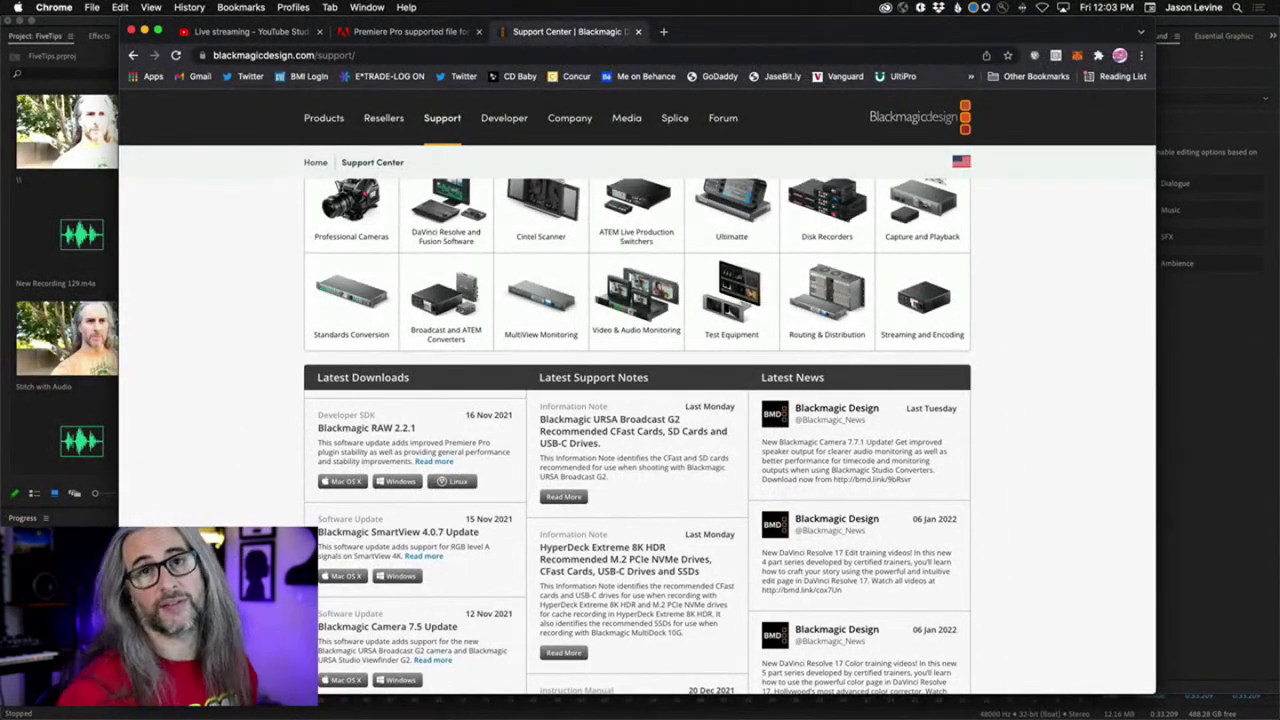
key("super+Tab")
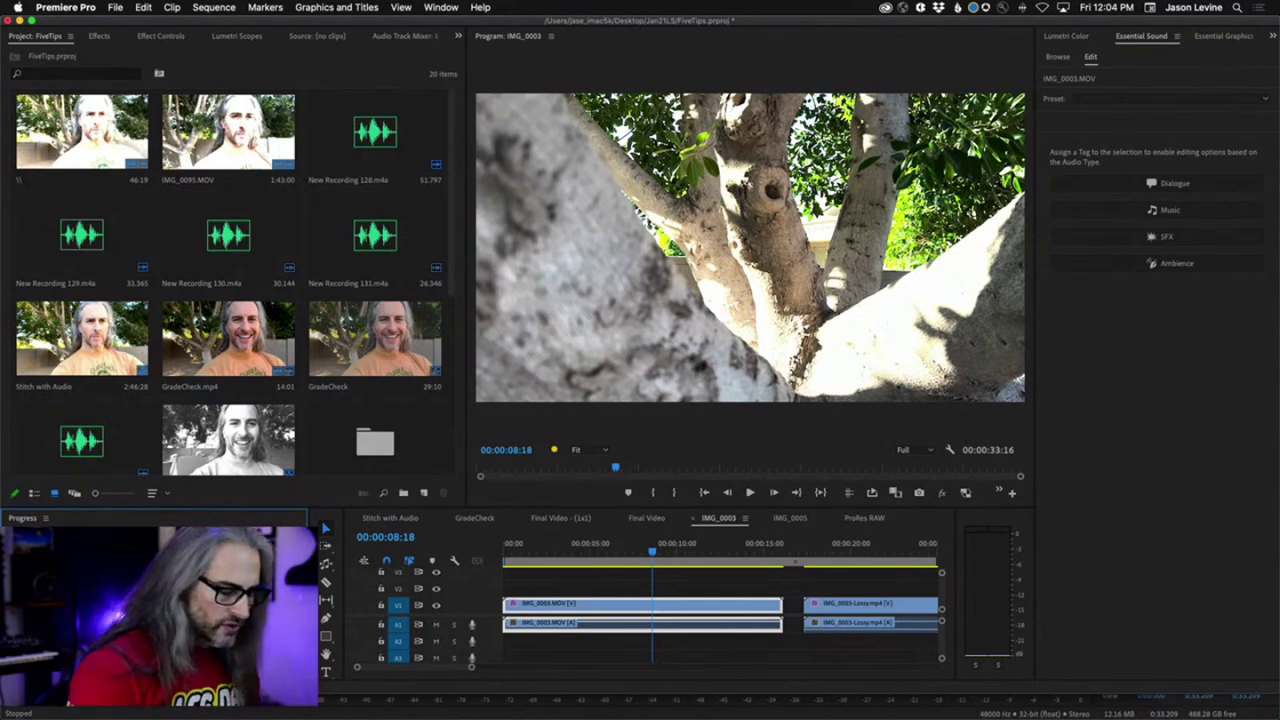
Zoom the IMG_0003 timeline to fit and scrub the playhead back to 00:00:00:15
key("minus")
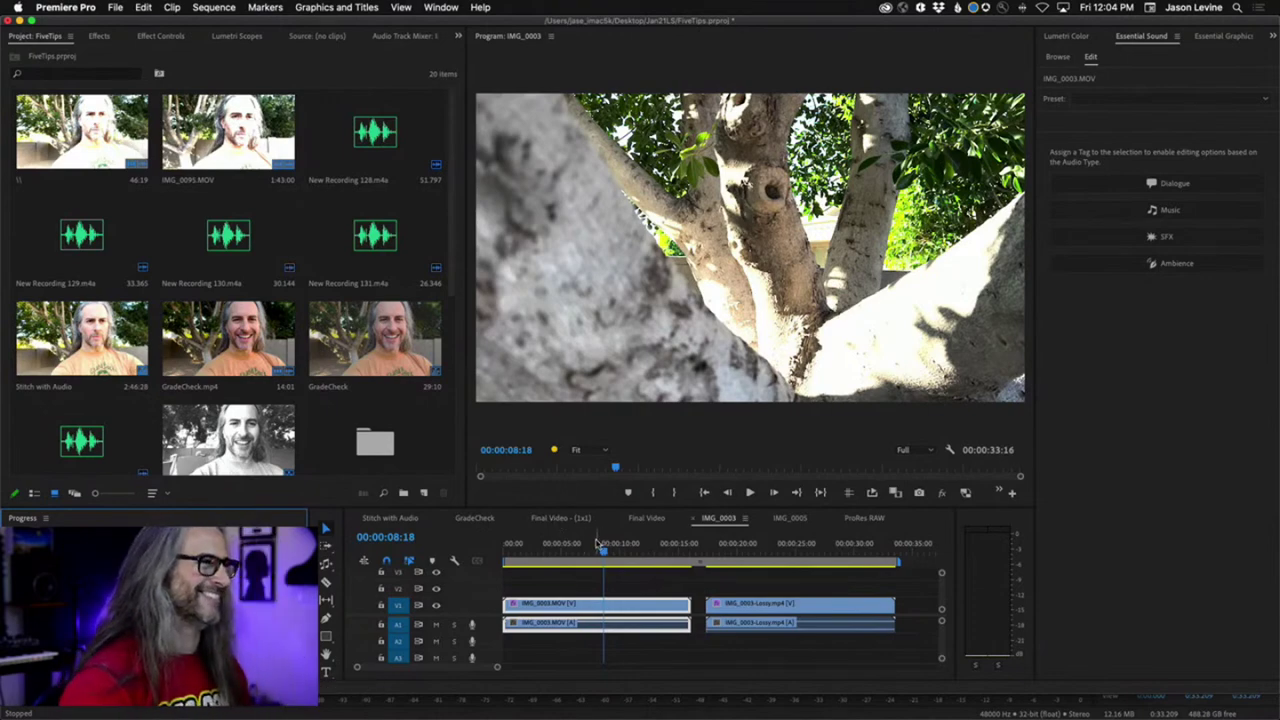
left_click_drag(602, 547, 503, 557)
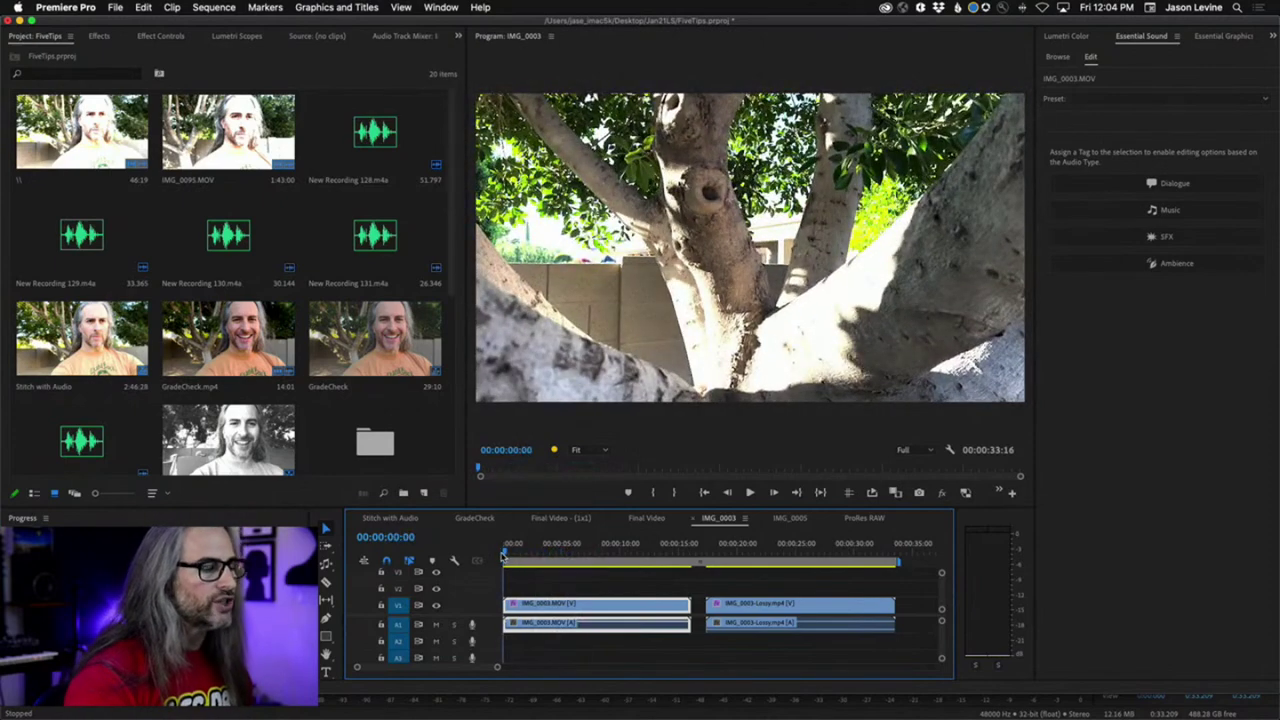
mouse_move(510, 556)
left_mouse_down()
mouse_move(692, 560)
mouse_move(508, 558)
left_mouse_up()
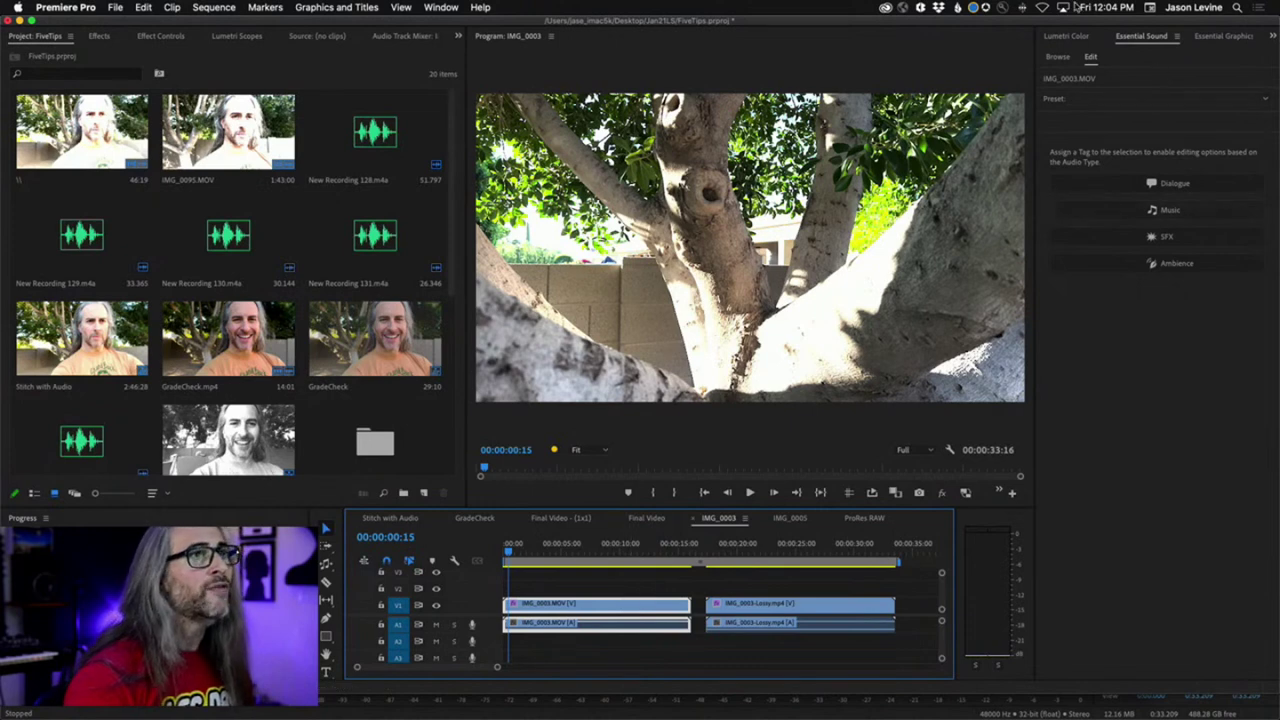
In Lumetri Color, lower the clip's Exposure and view the frame at 100% in the monitor
left_click(1062, 36)
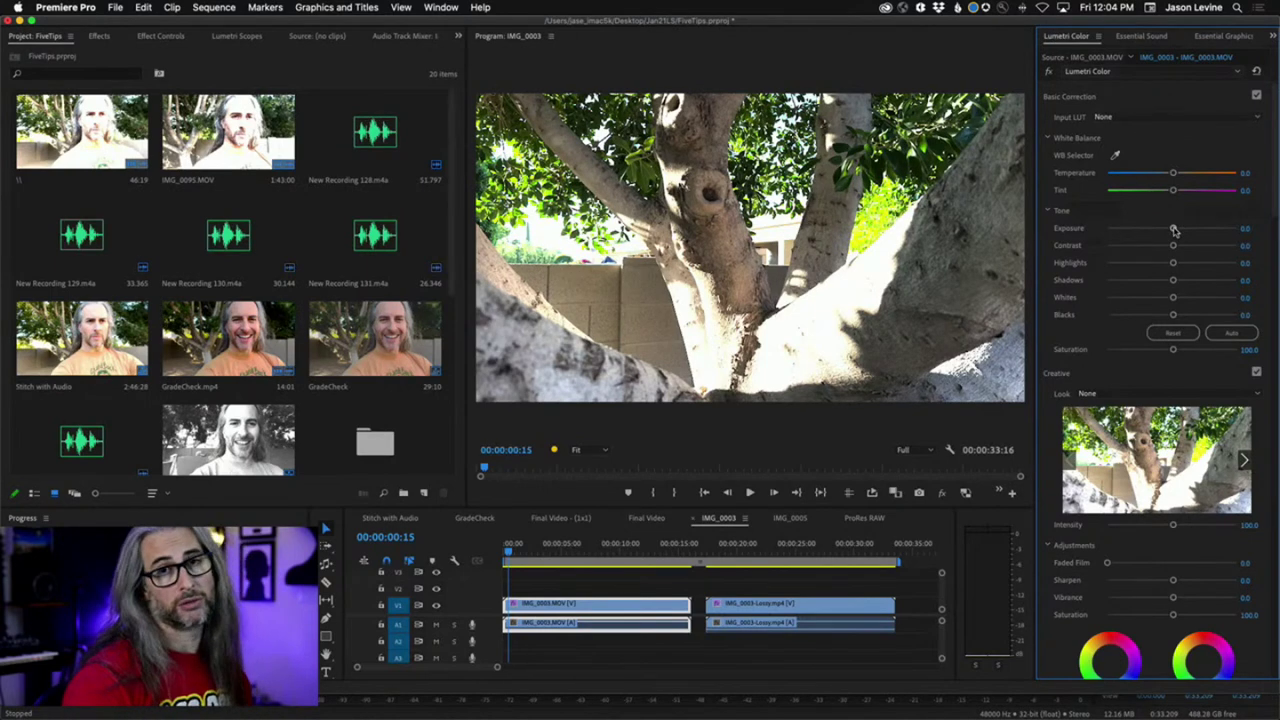
left_click_drag(1174, 230, 1152, 228)
left_click(590, 449)
left_click(584, 546)
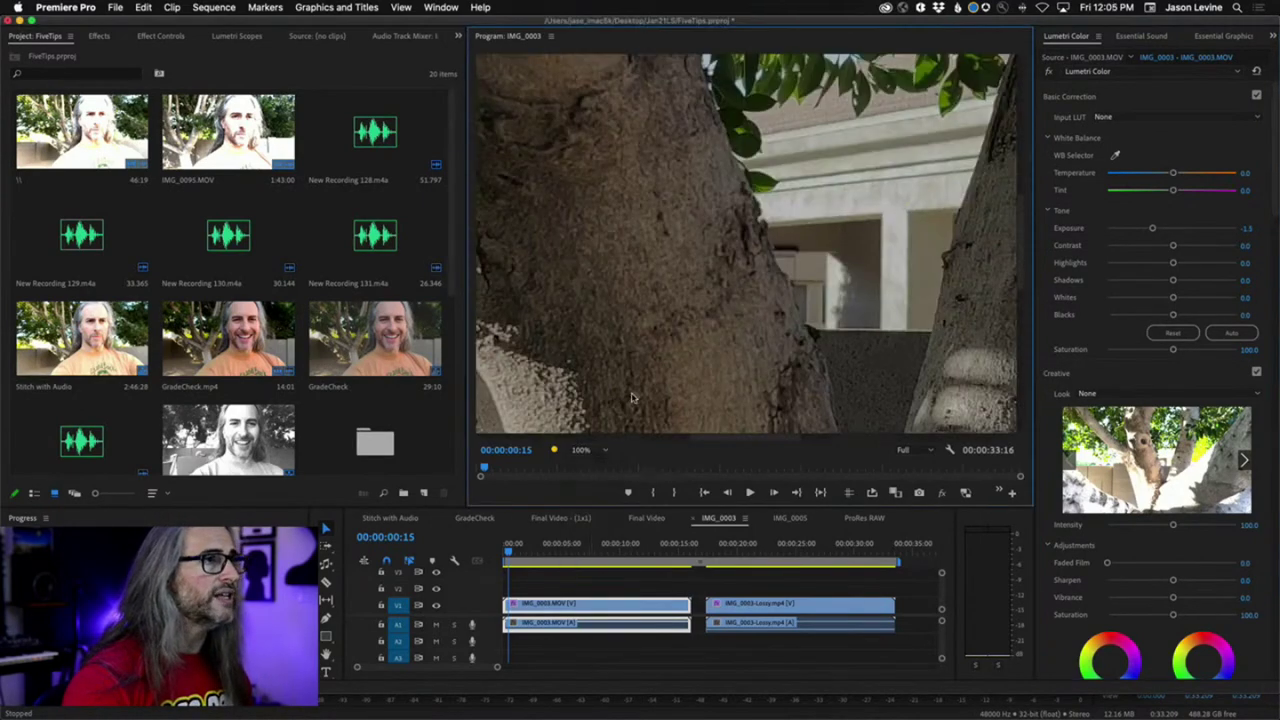
scroll(1020, 280, "down", 10)
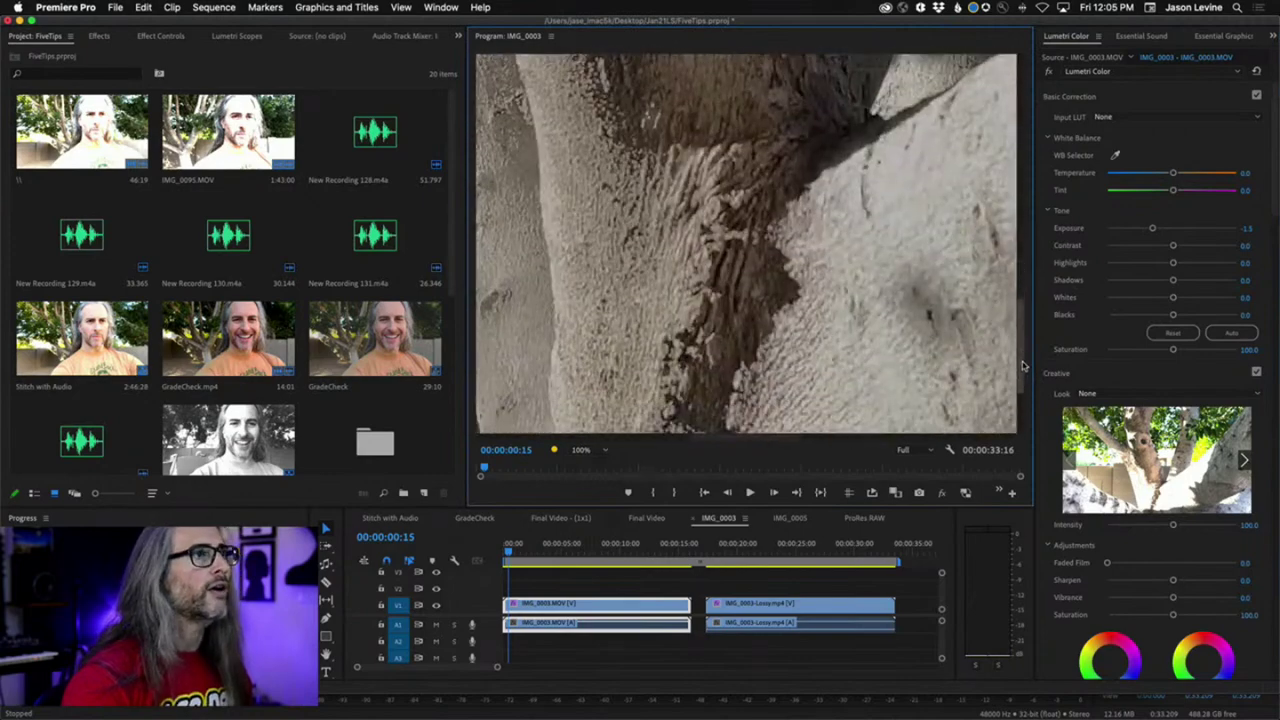
scroll(786, 400, "right", 5)
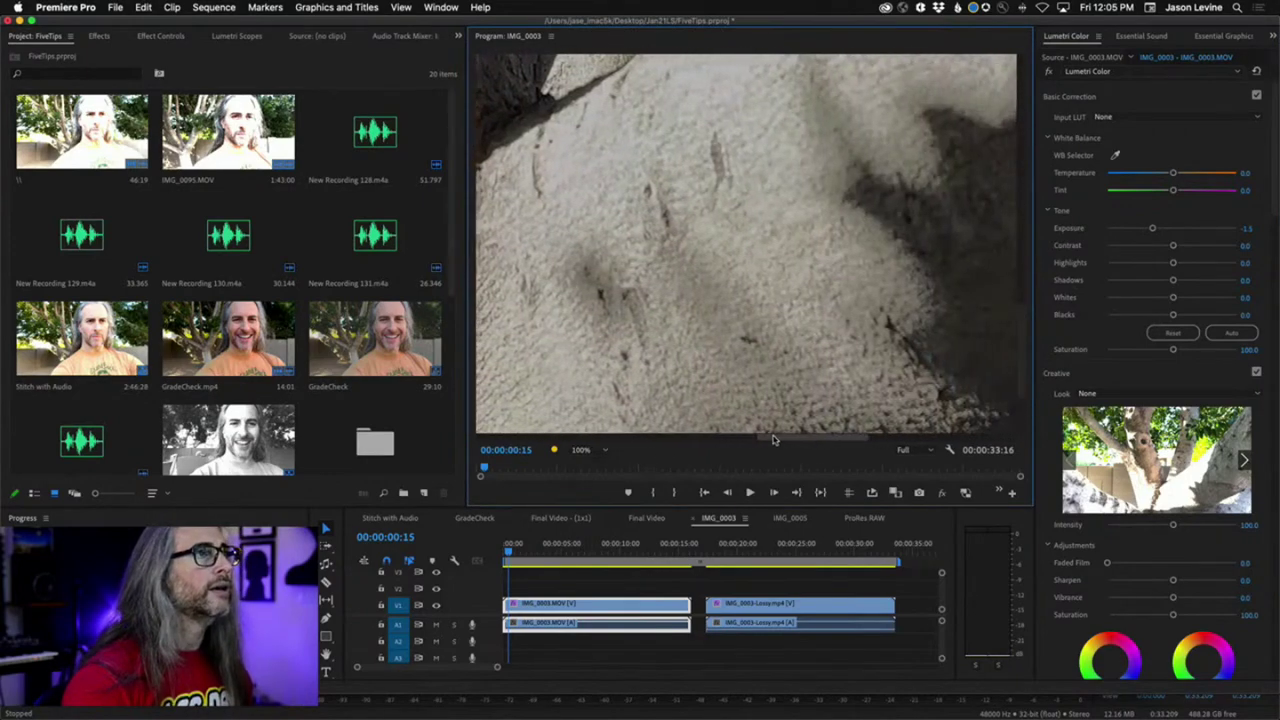
scroll(1030, 362, "up", 5)
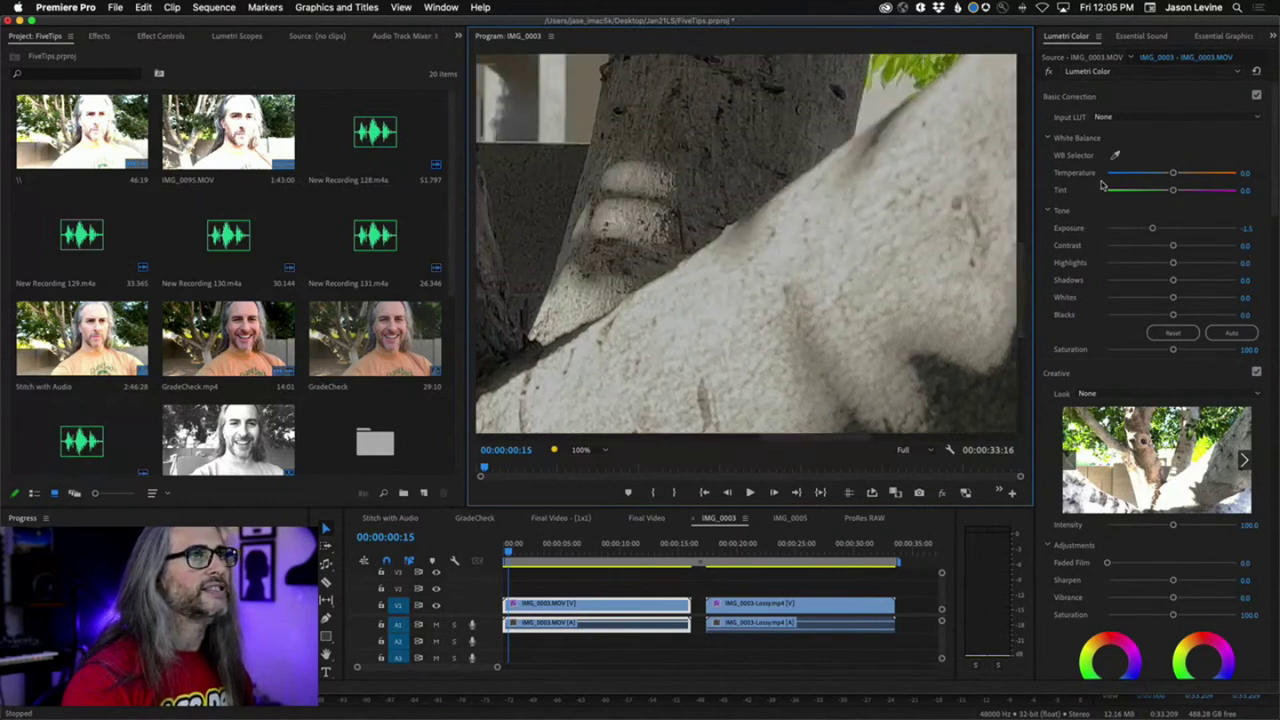
Nudge Exposure back up, then set Whites to -36.1 and Highlights to -29.9
left_click_drag(1152, 228, 1163, 228)
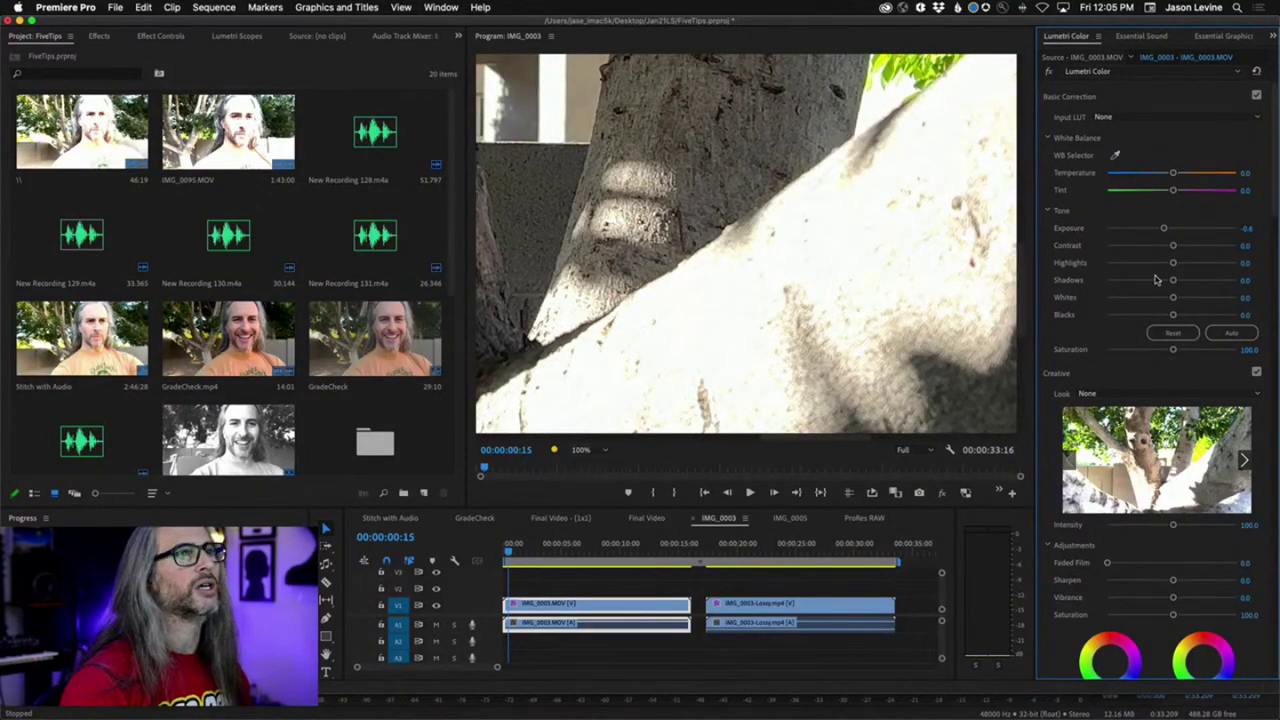
left_click_drag(1173, 298, 1149, 299)
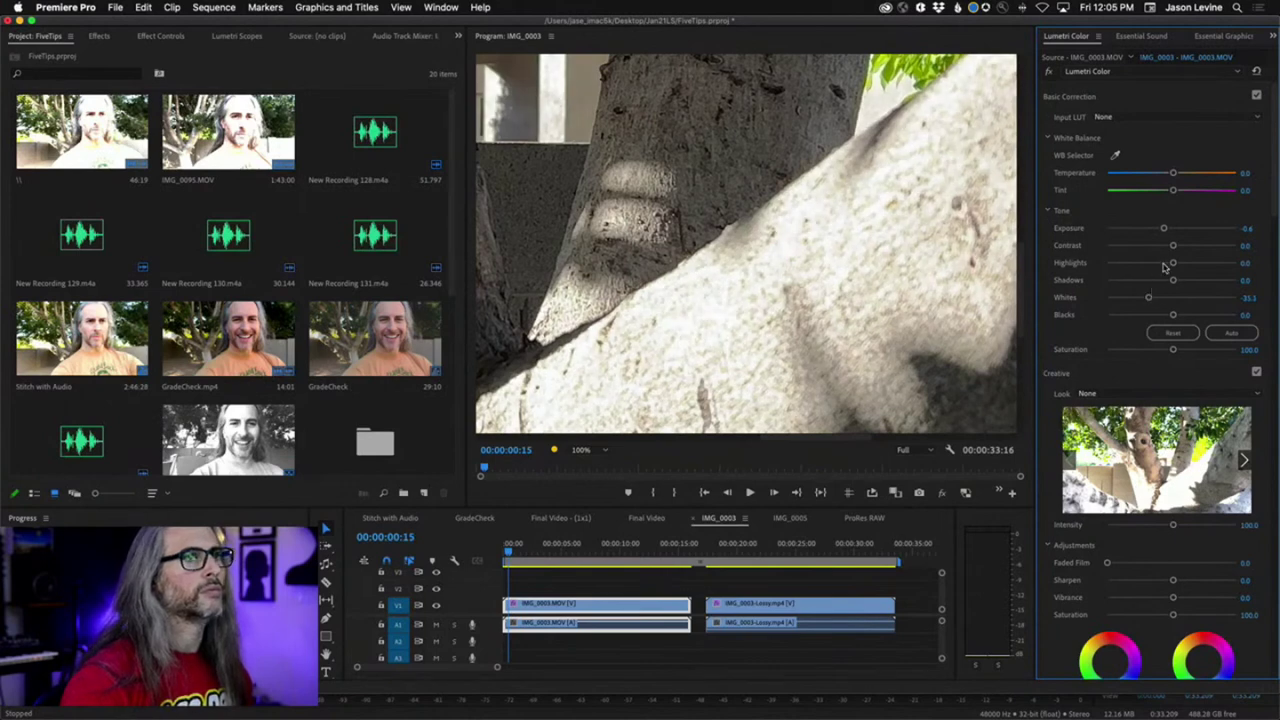
left_click_drag(1172, 265, 1152, 265)
Fit the frame in the Program monitor and toggle the Lumetri grade off and on to compare
left_click(582, 450)
left_click(590, 465)
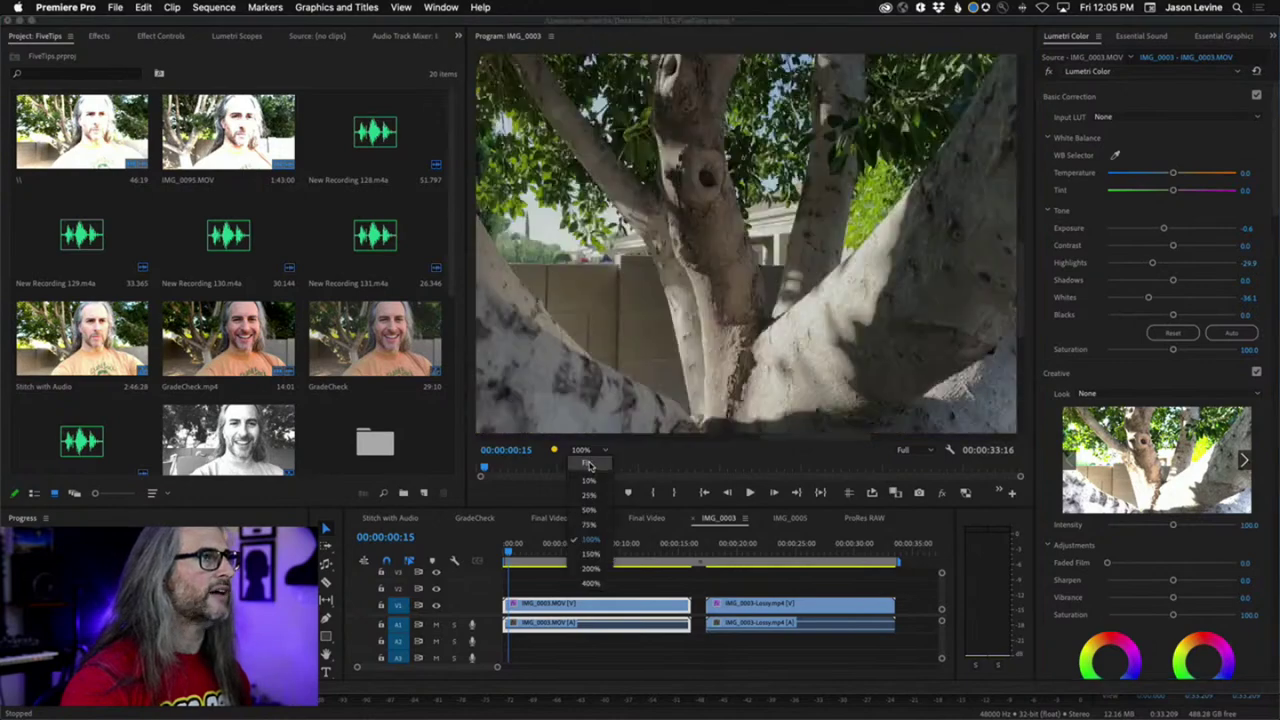
left_click(1049, 73)
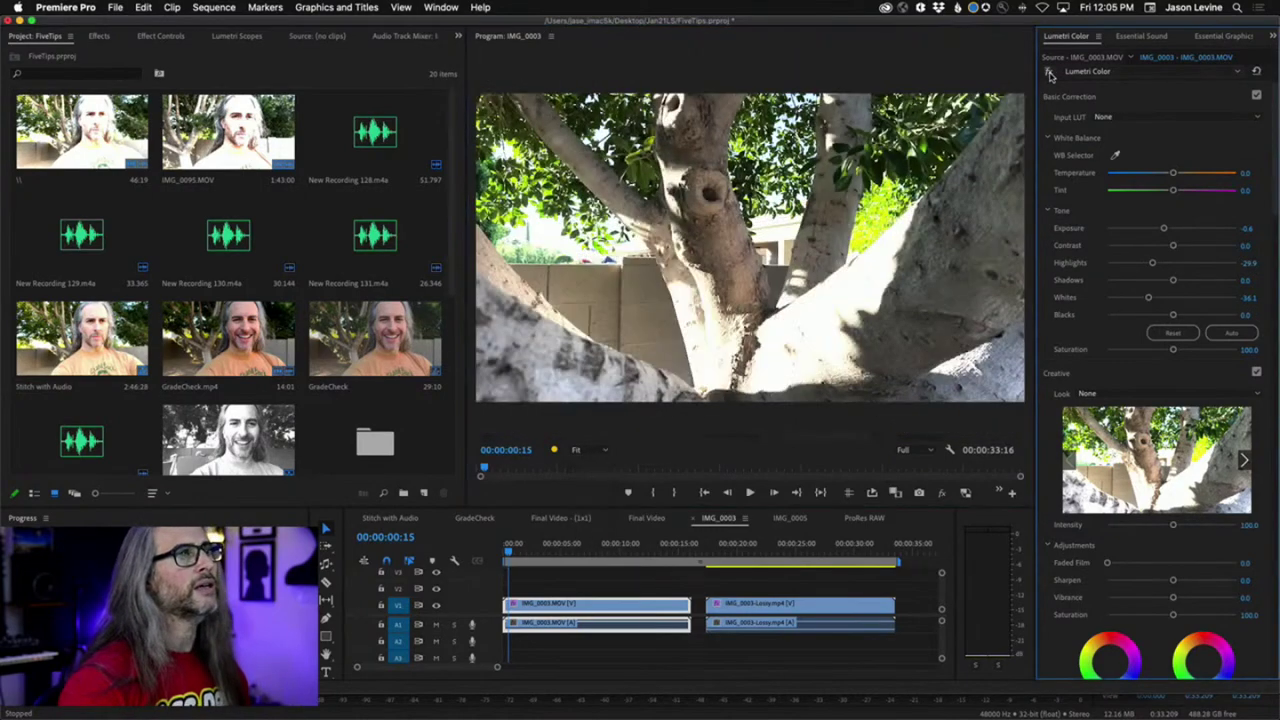
left_click(1049, 73)
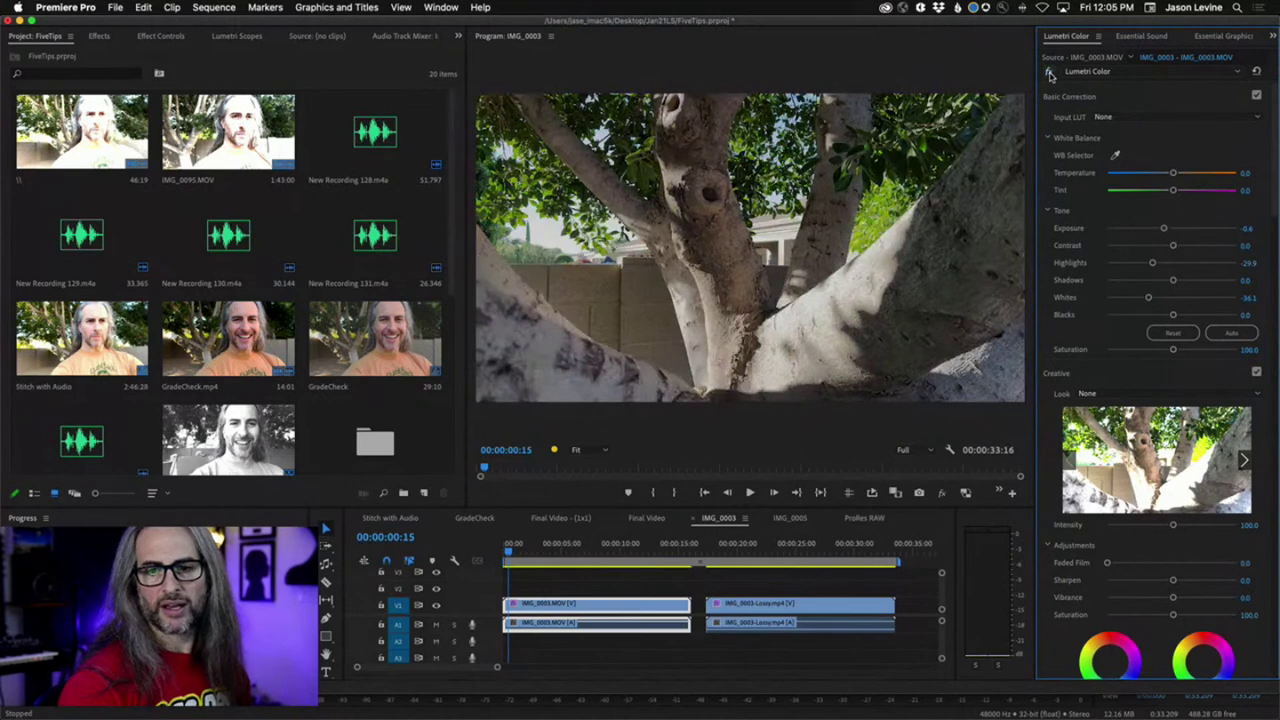
left_click(1049, 73)
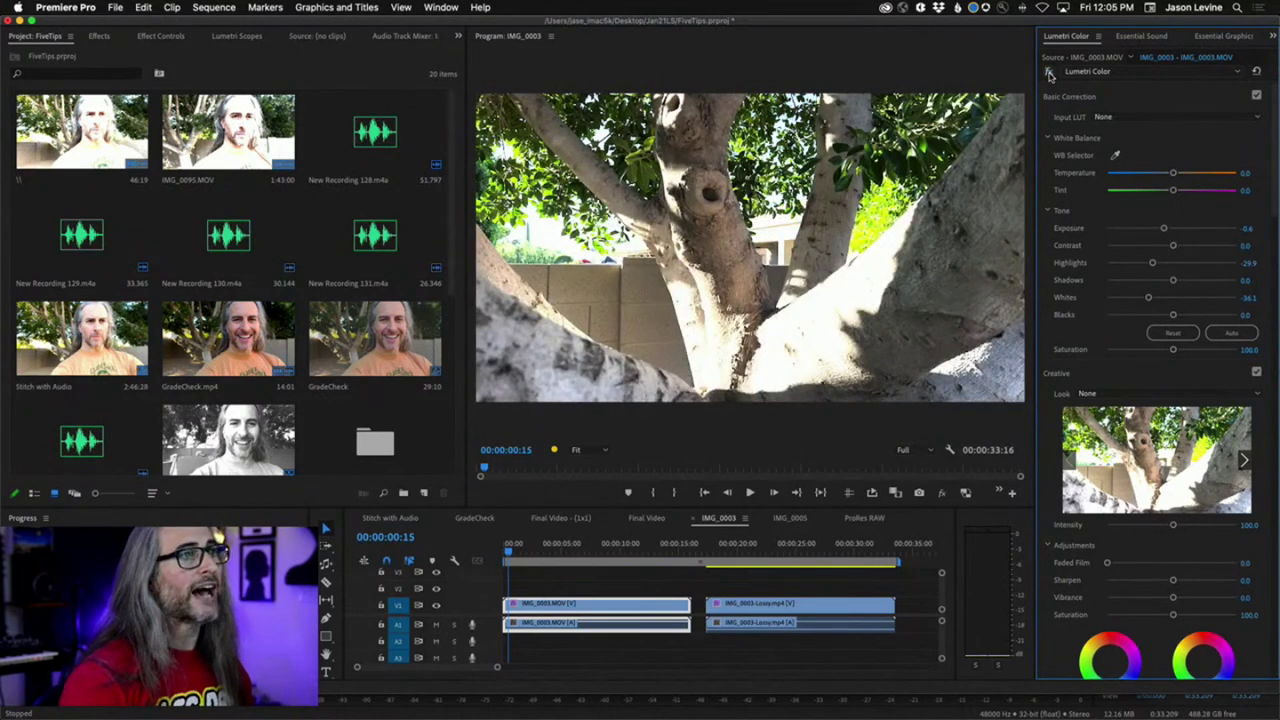
View the IMG_0003 frame at 100% and pan around the tree trunk and leaves
left_click(576, 452)
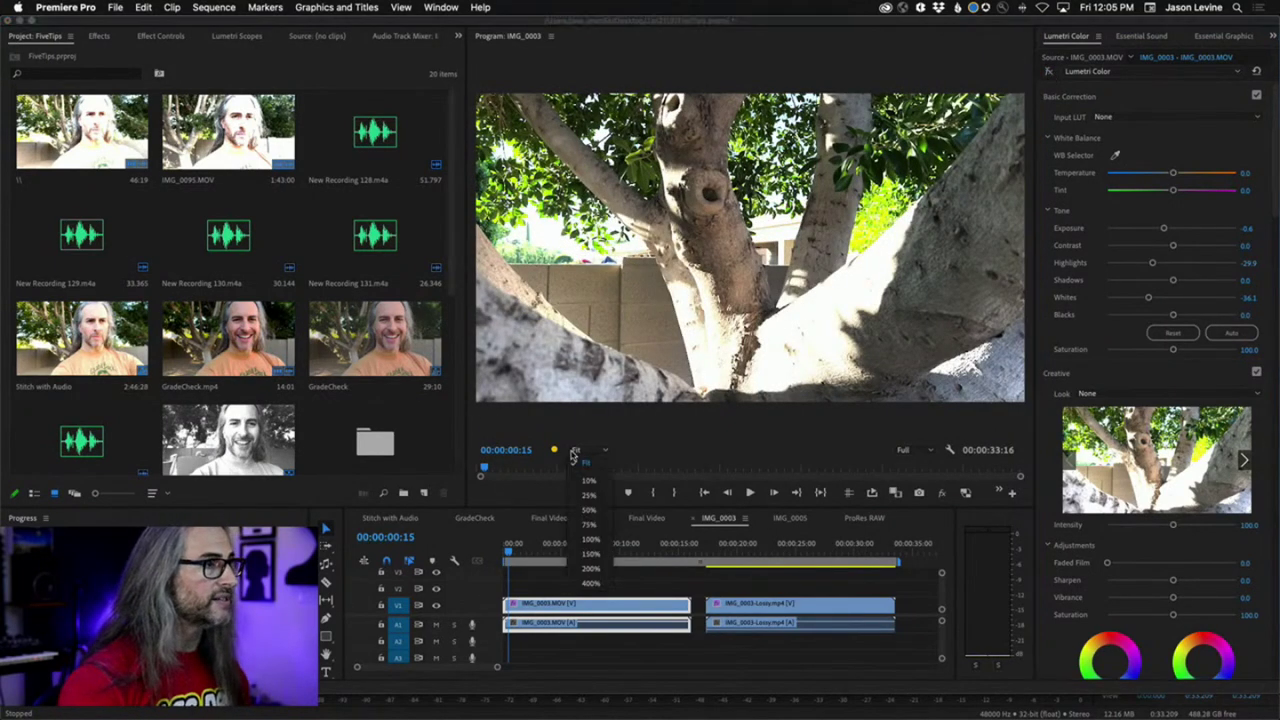
left_click(590, 540)
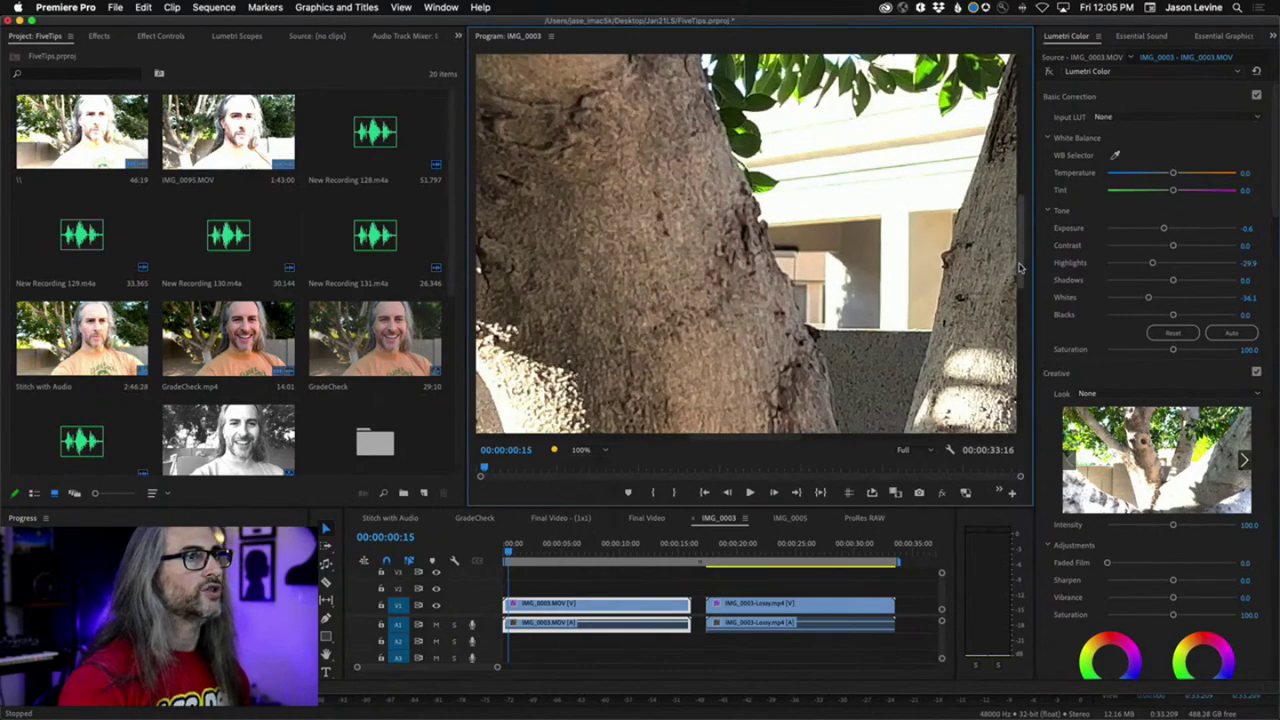
left_click_drag(1020, 255, 1020, 120)
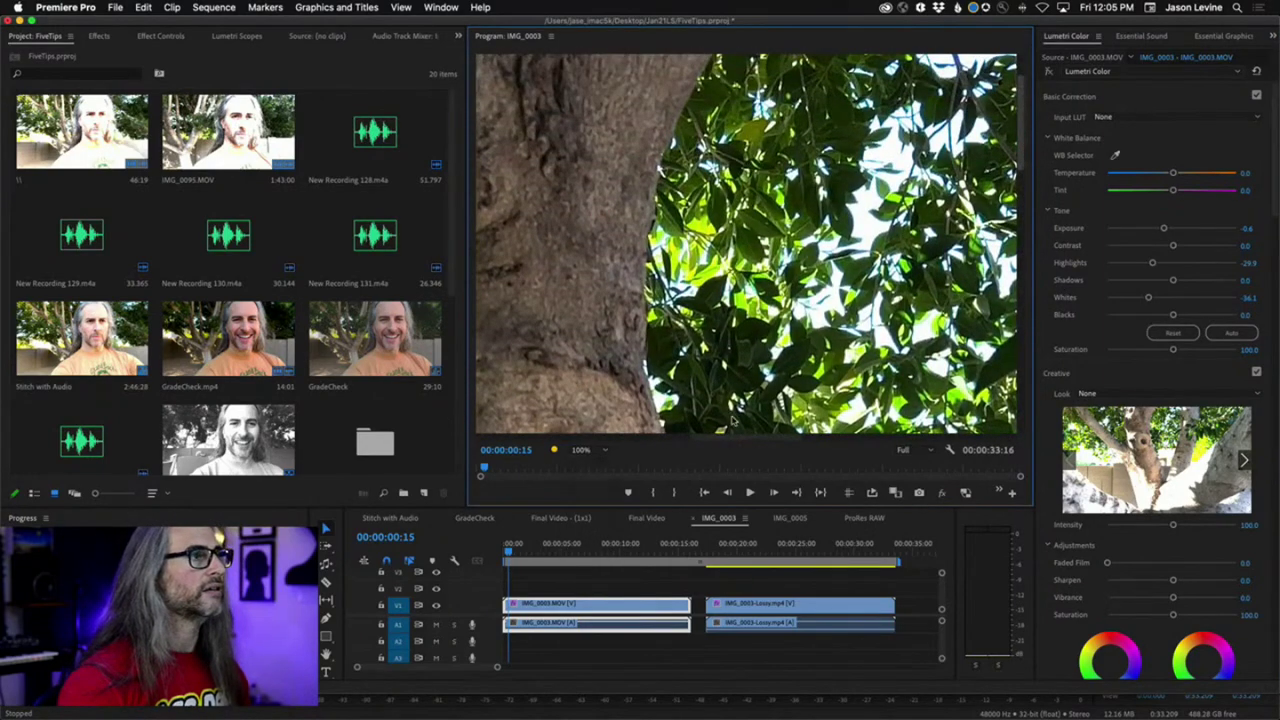
left_click_drag(727, 443, 940, 443)
left_click(580, 451)
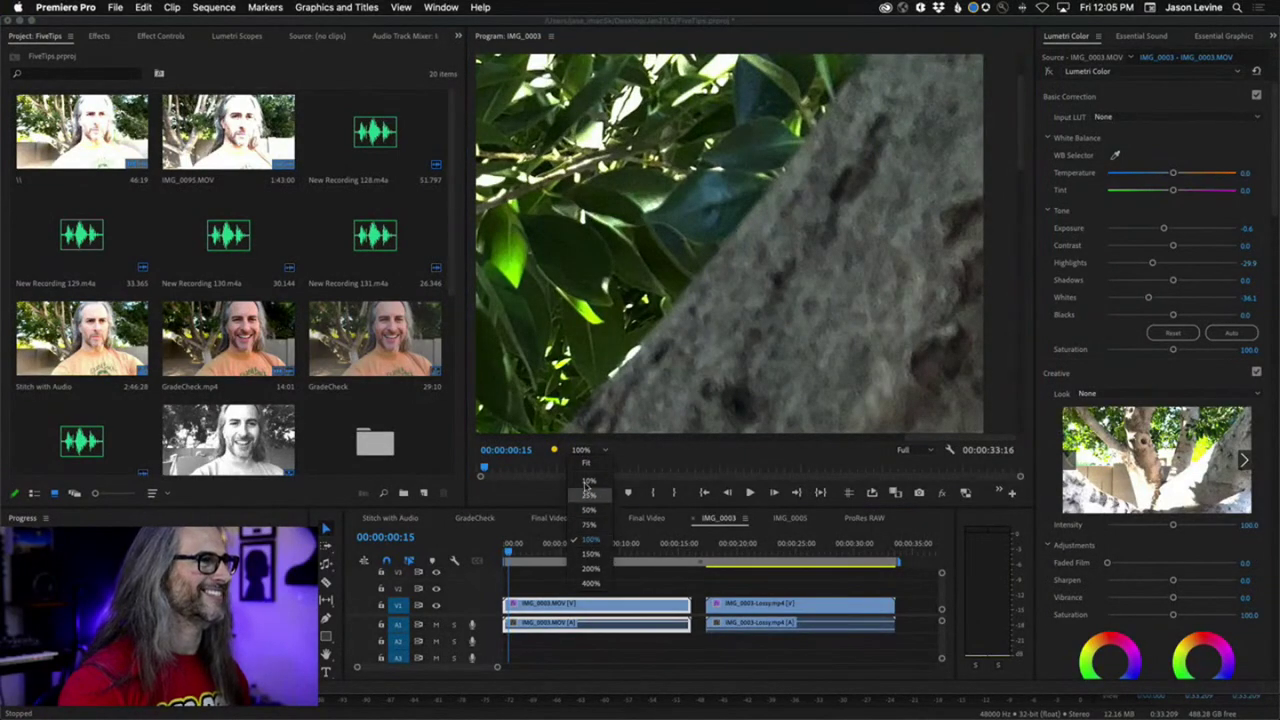
left_click(588, 465)
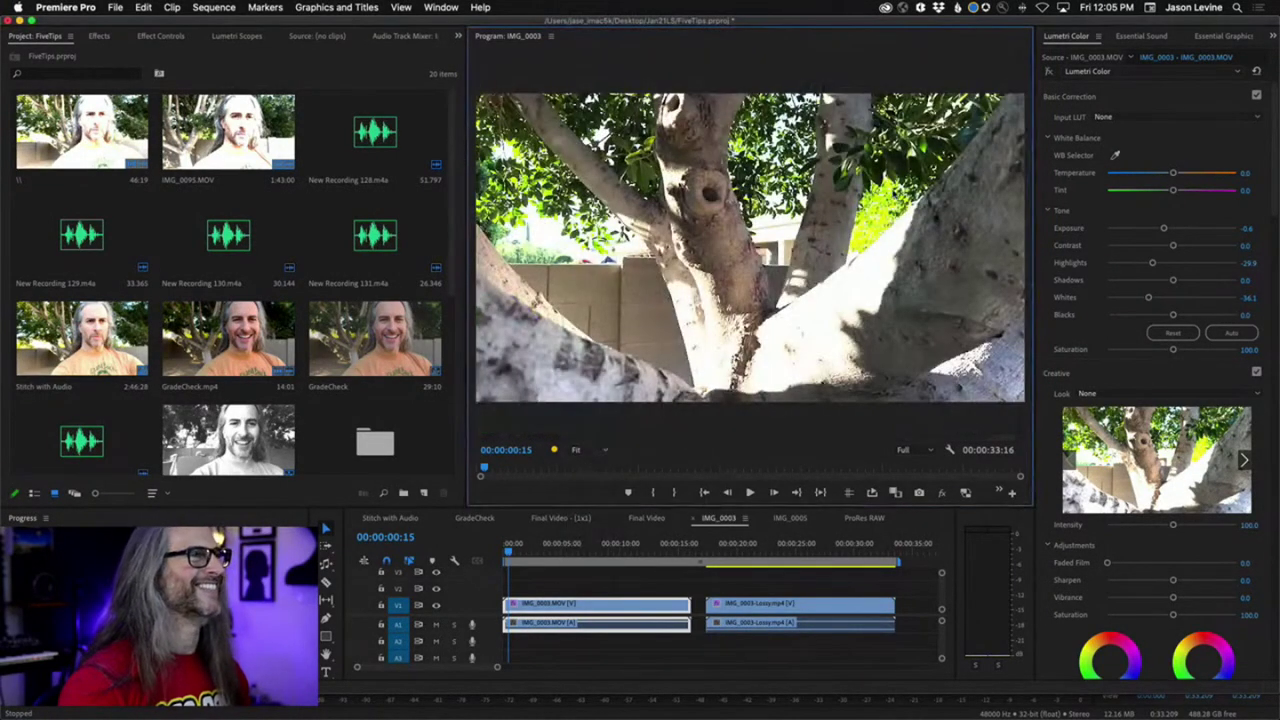
left_click(588, 450)
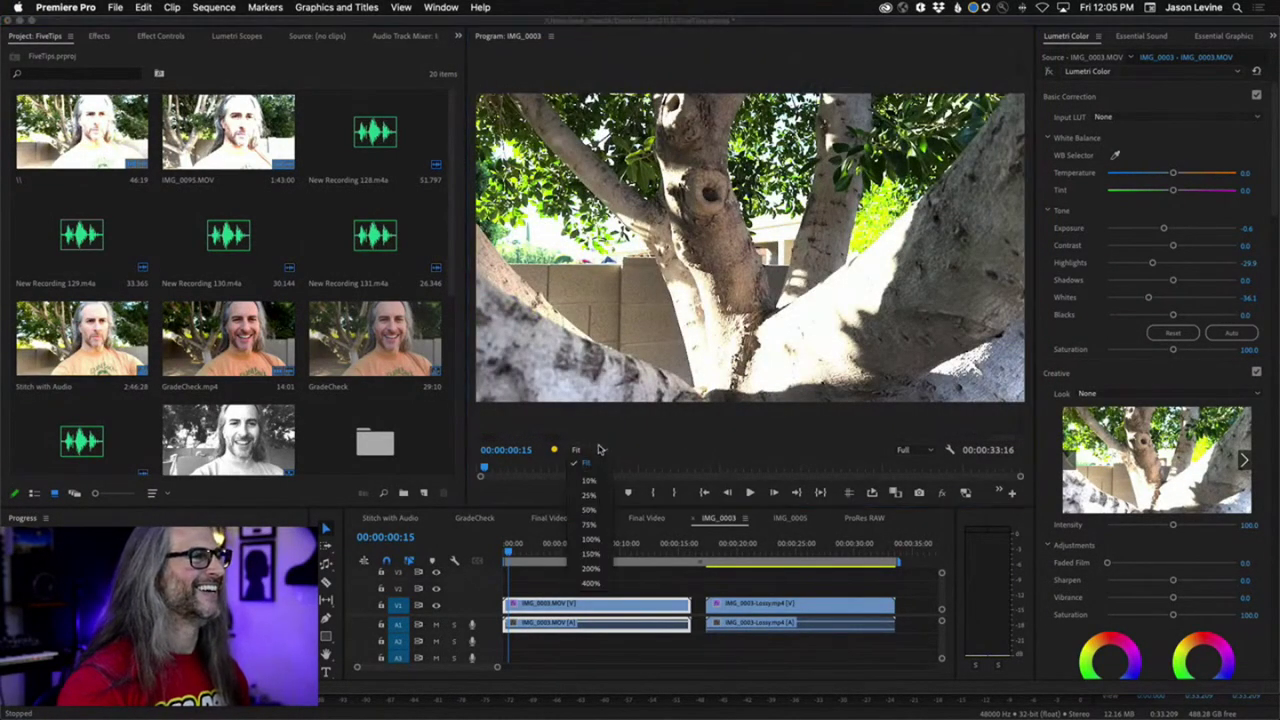
left_click(594, 541)
left_click_drag(711, 441, 825, 440)
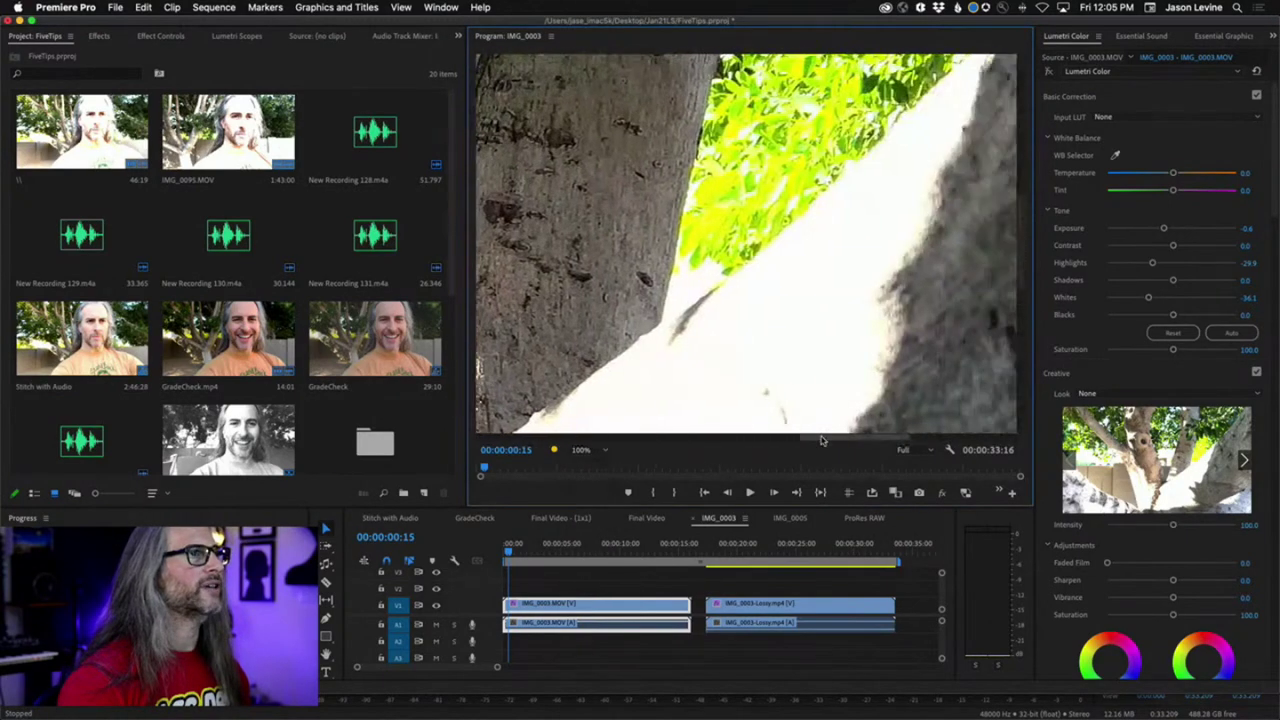
left_click_drag(1021, 241, 1021, 185)
left_click_drag(826, 440, 792, 440)
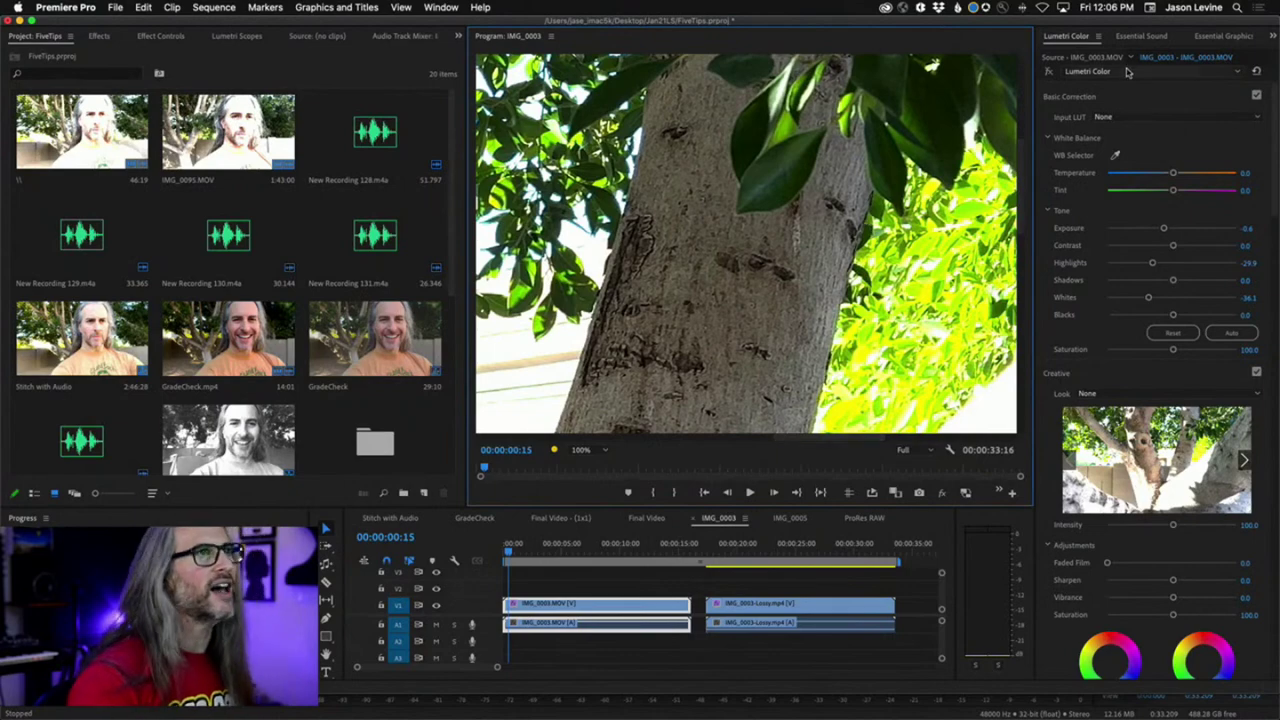
Toggle the Lumetri grade off and back on, then return the Program monitor zoom to Fit
left_click(1048, 71)
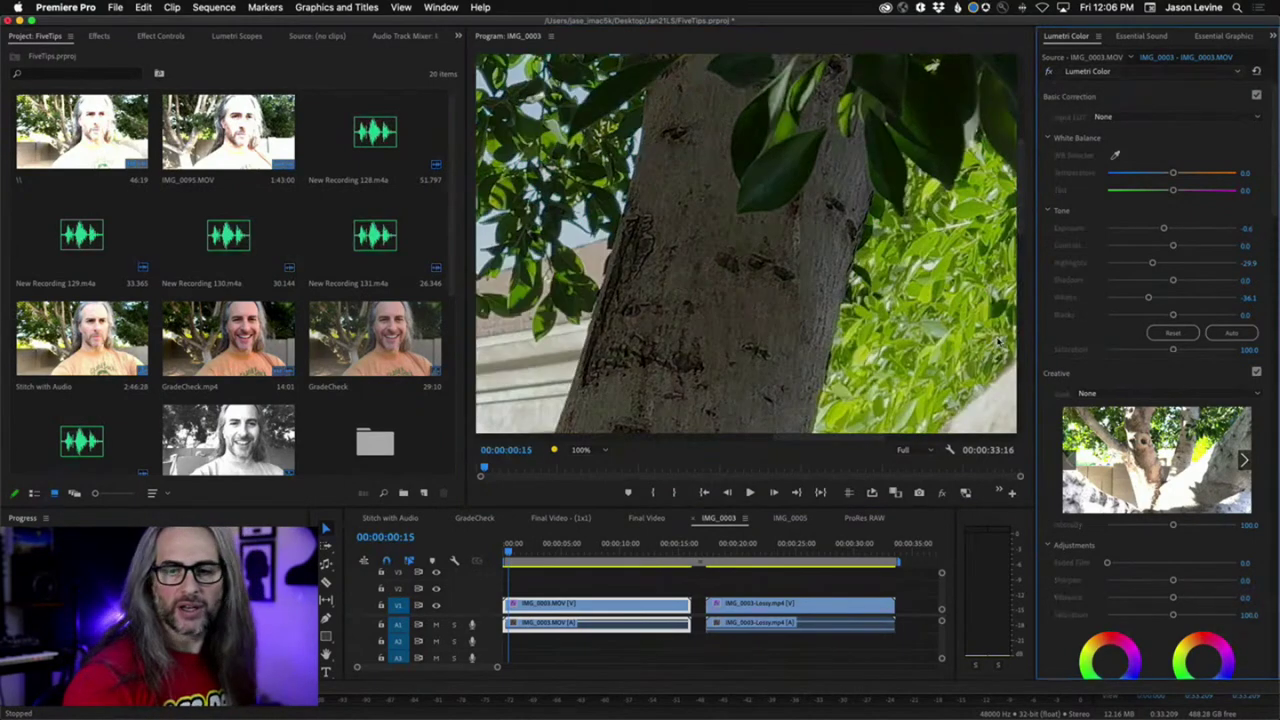
left_click(1050, 71)
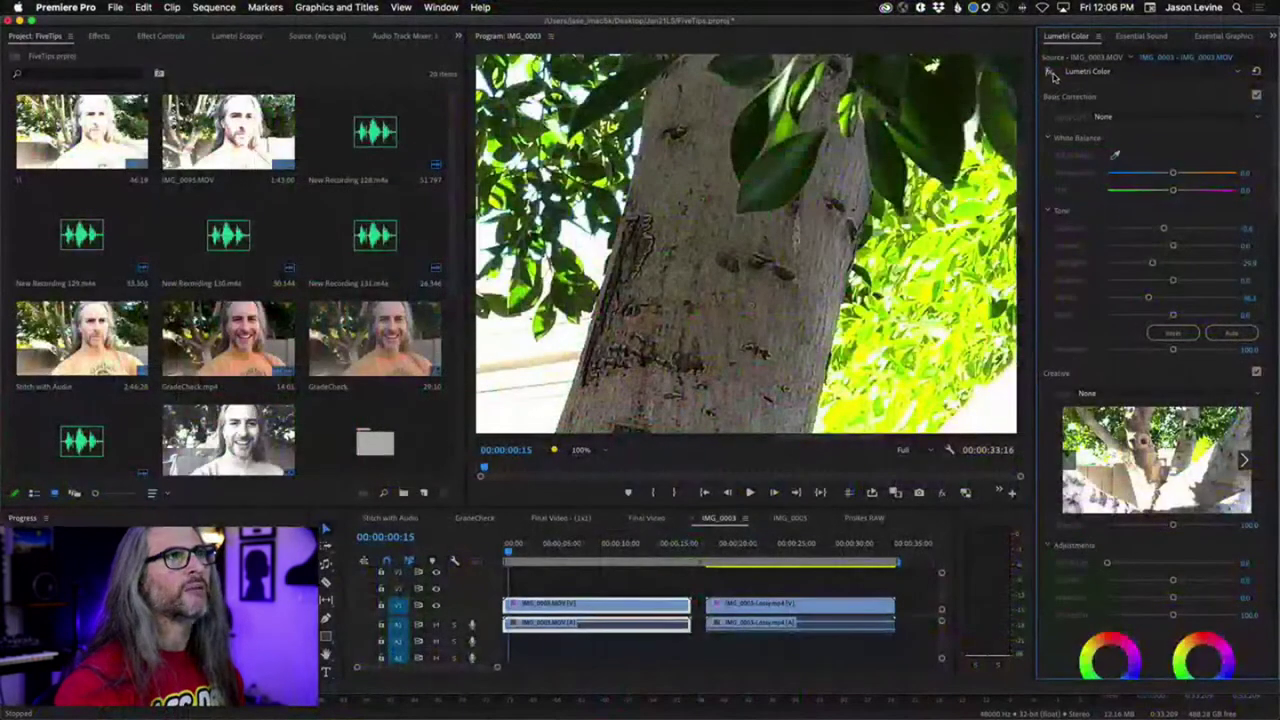
left_click(1048, 72)
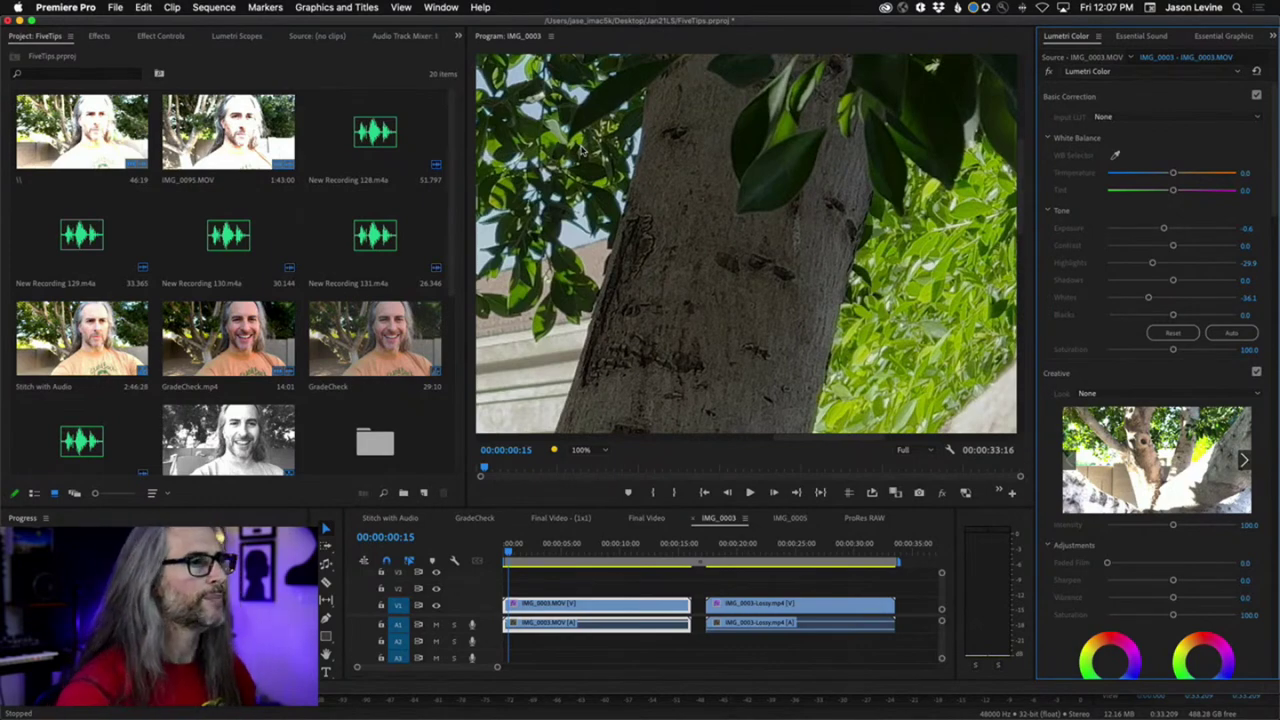
left_click(579, 451)
left_click(579, 462)
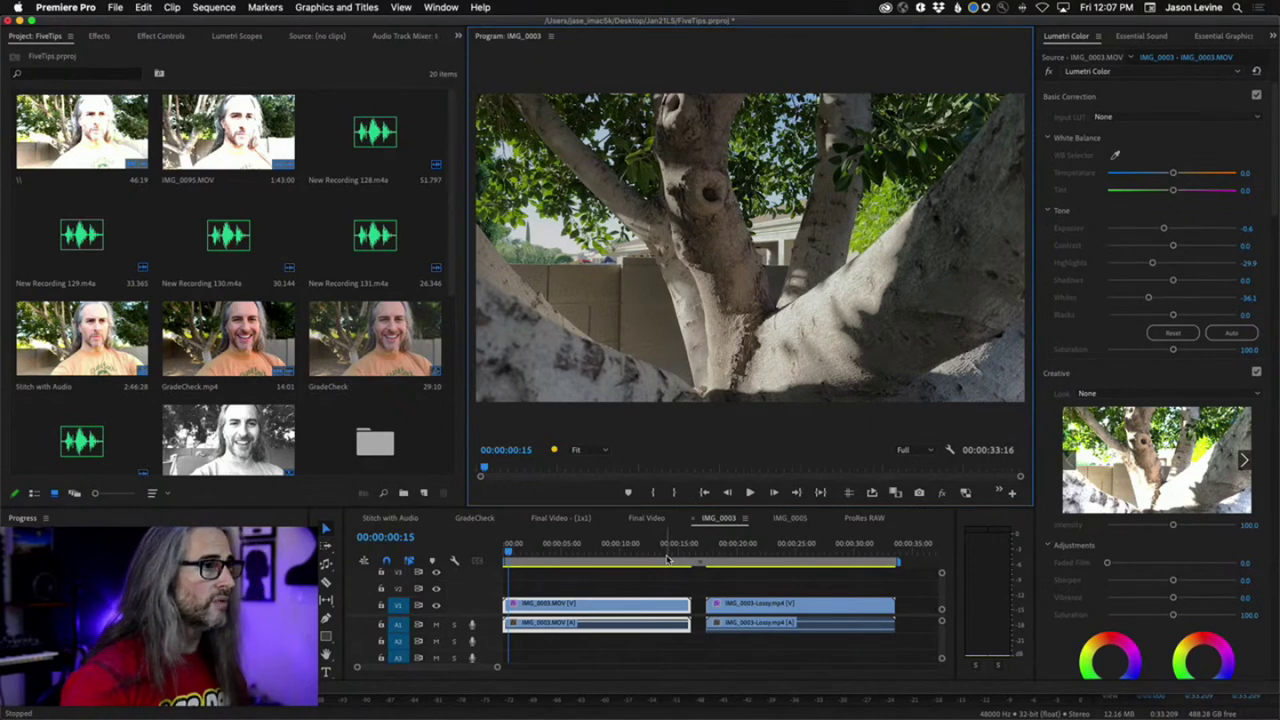
Move to 00:00:13:23 and jump between the original clip and the IMG_0003-Lossy.mp4 clip
left_click(667, 560)
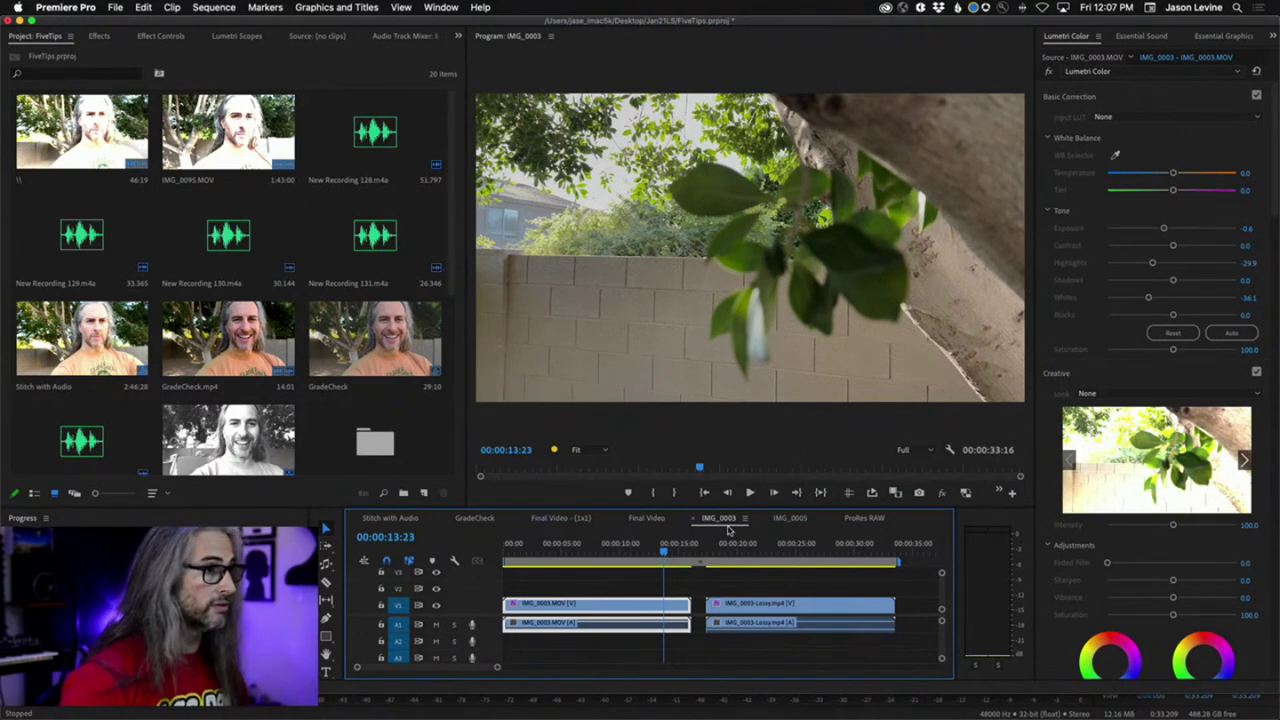
key("Down")
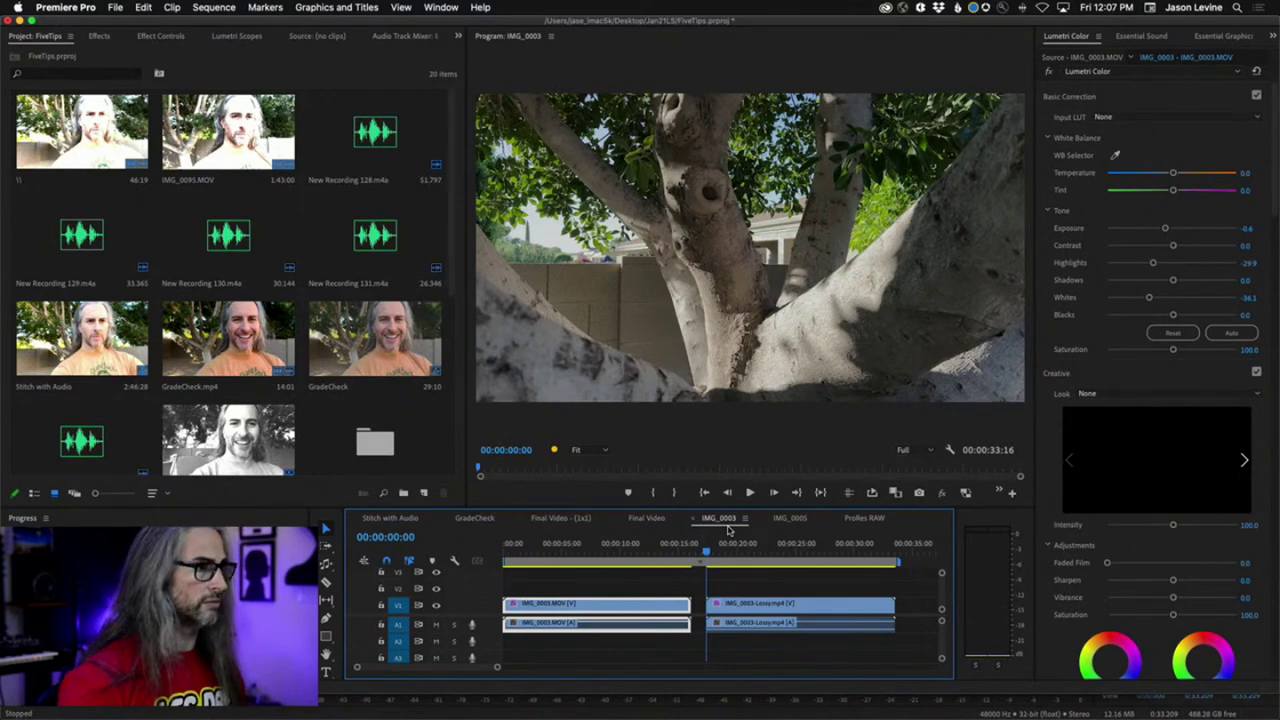
key("d")
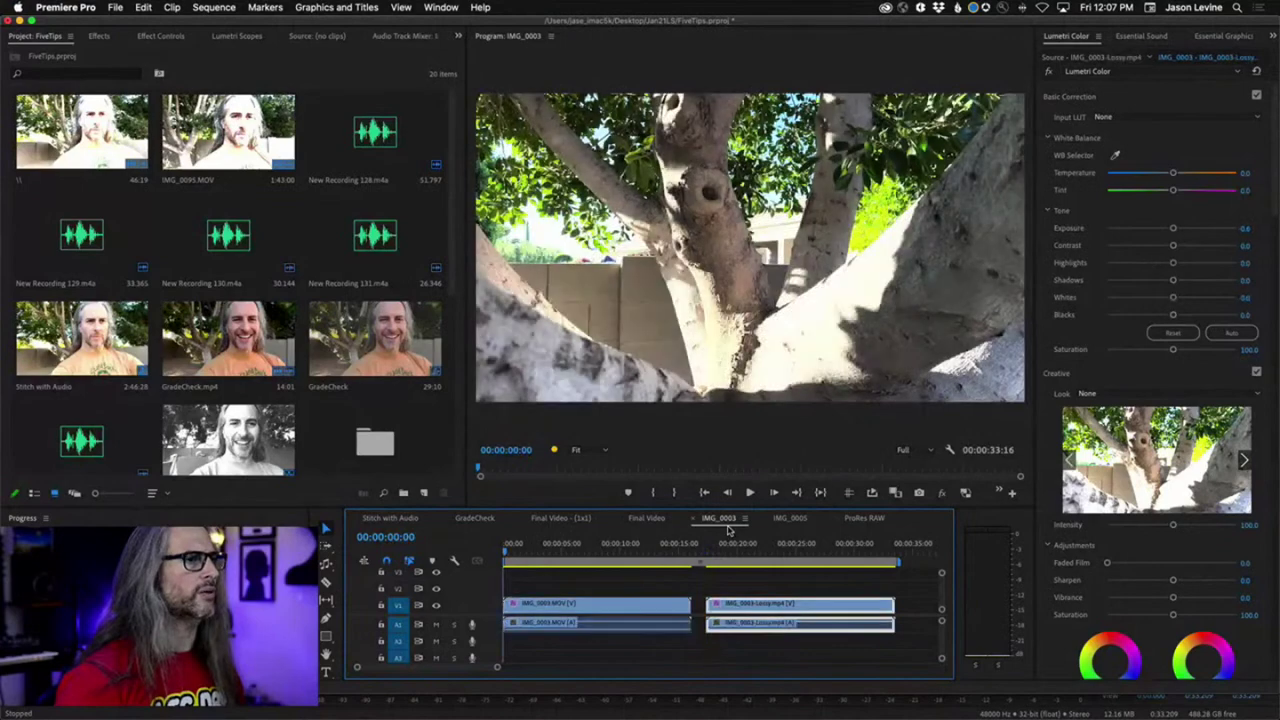
key("Home")
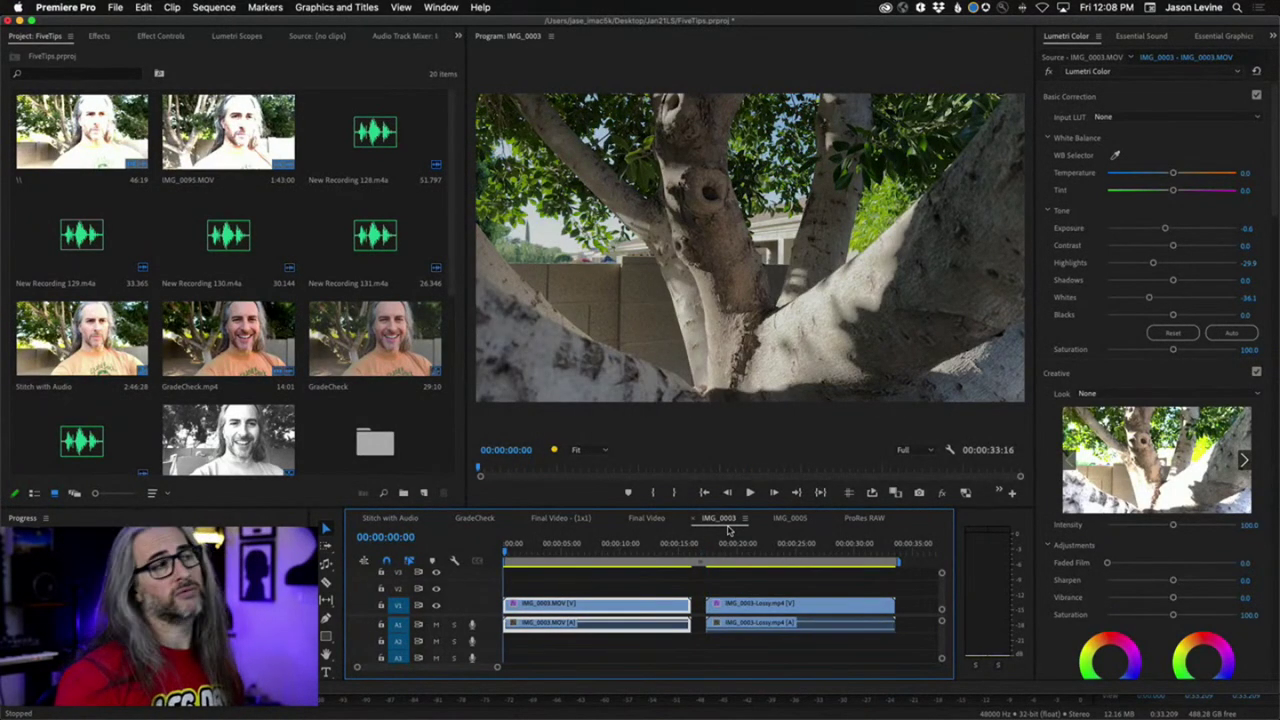
key("Down")
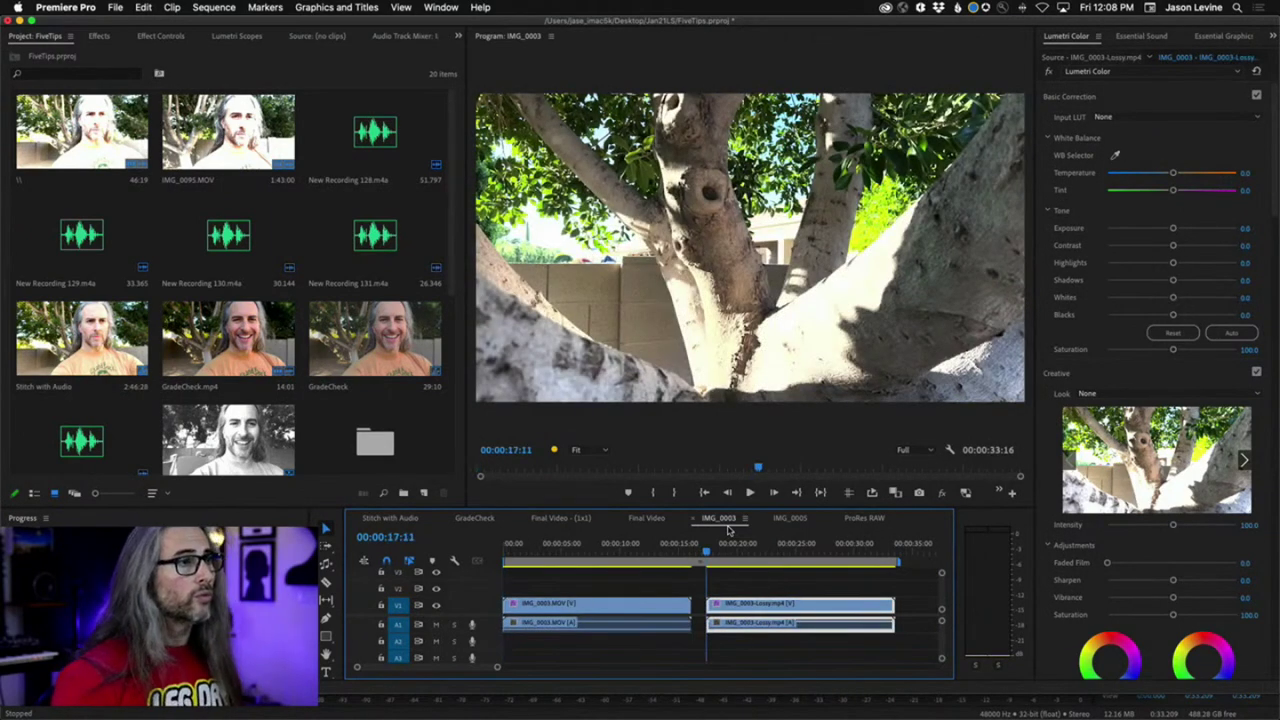
key("Up")
Bypass the original clip's Lumetri grade and flip between both clips to compare them
left_click(1047, 76)
left_click(1047, 76)
key("Down")
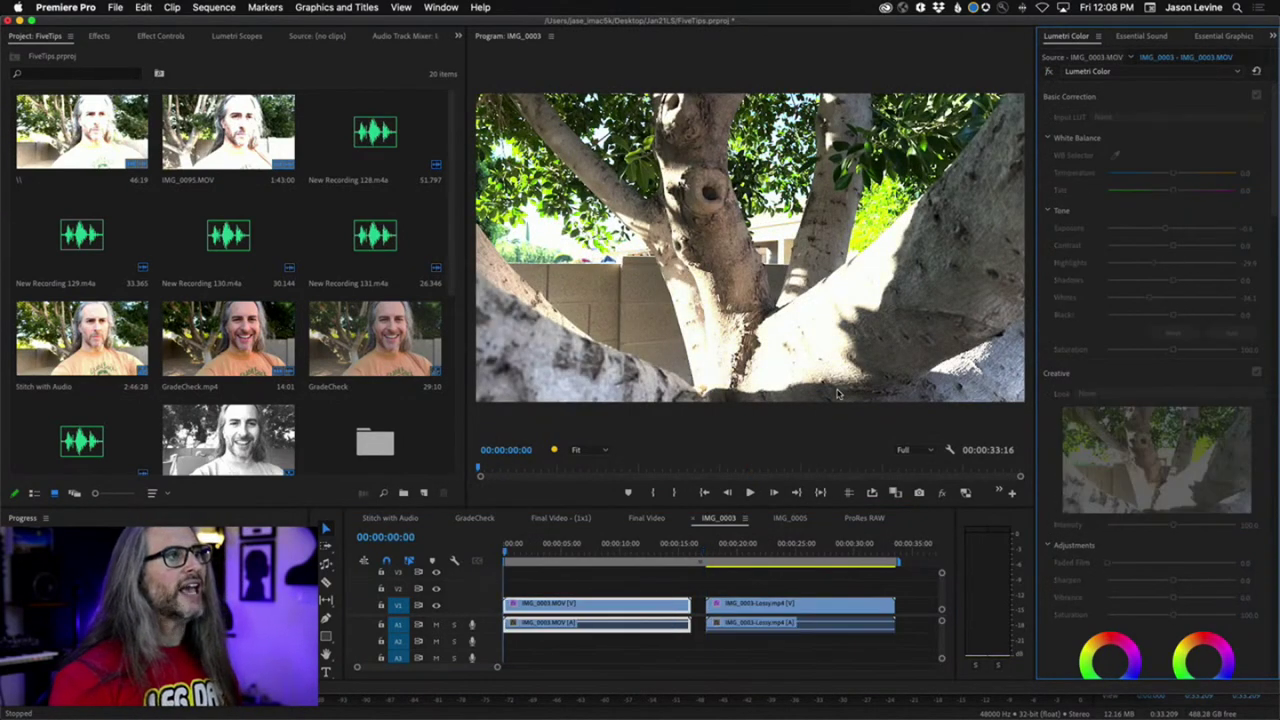
key("Up")
key("Down")
key("Up")
key("Down")
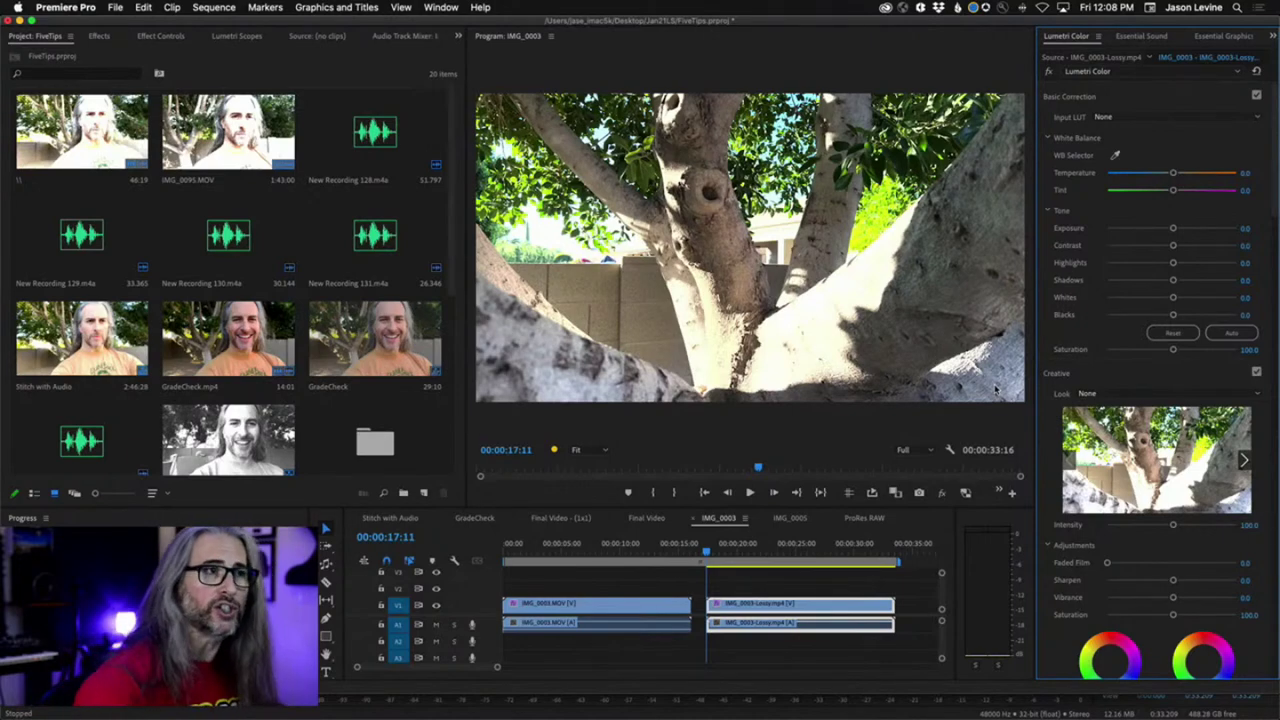
Return to the original clip's start and re-enable its Lumetri Color grade
left_click_drag(524, 541, 477, 547)
left_click(1048, 73)
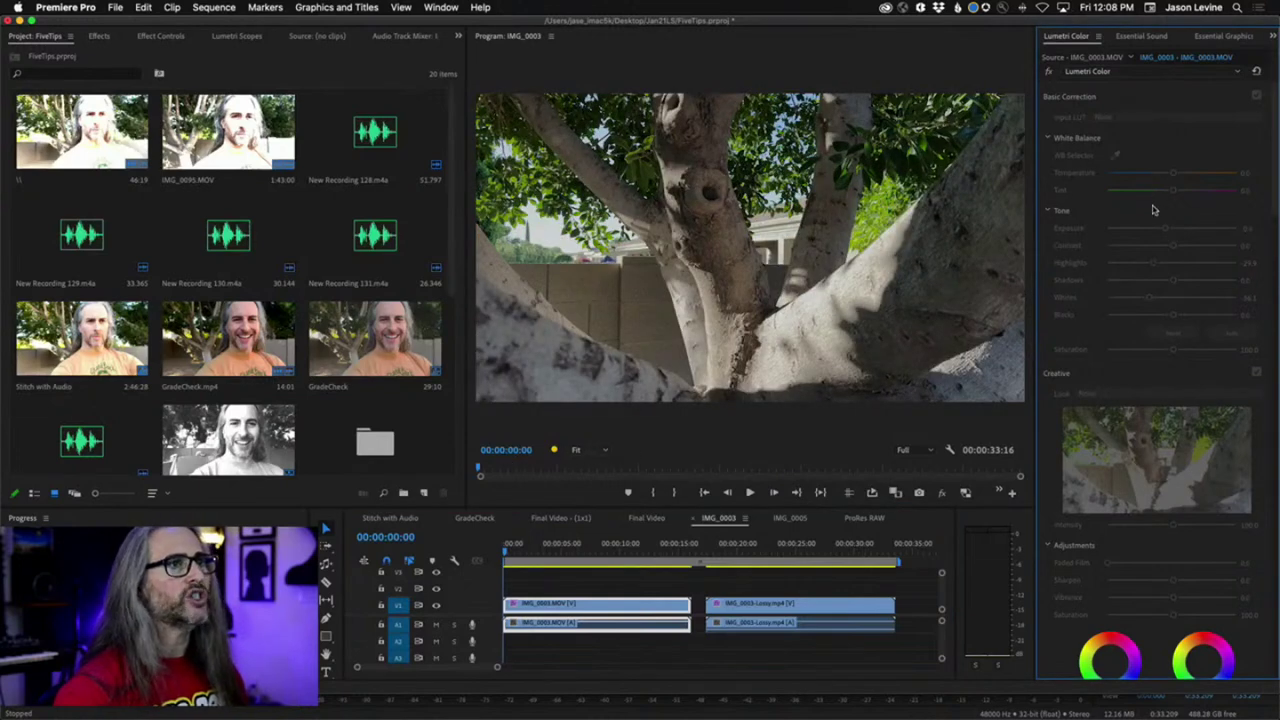
left_click(614, 602)
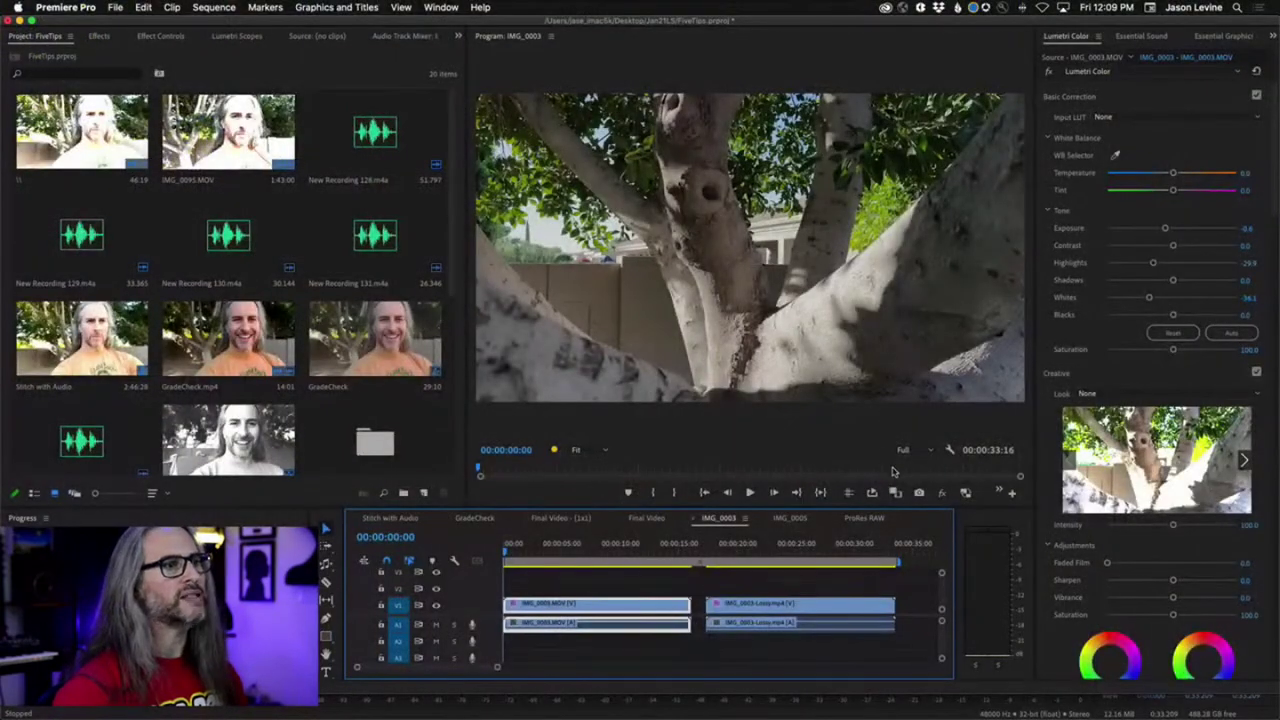
Toggle Global FX Mute off and on, then jump to the IMG_0003-Lossy.mp4 clip
left_click(939, 497)
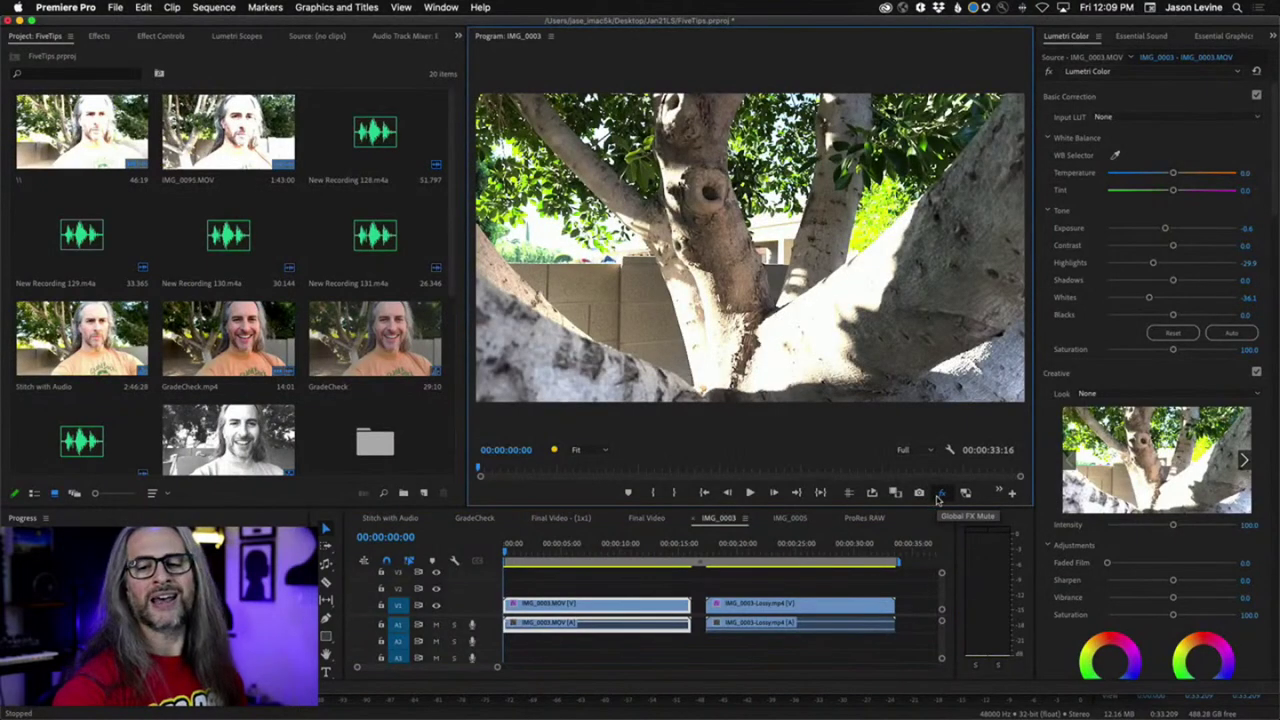
left_click(939, 496)
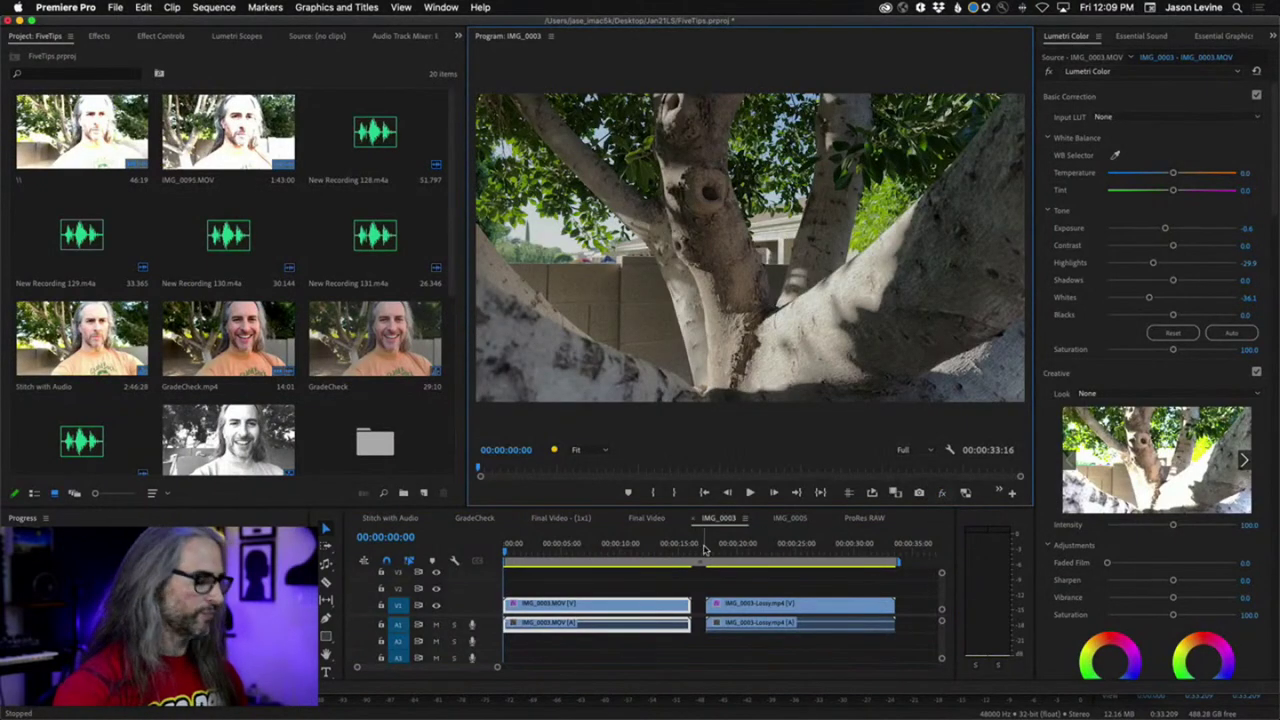
left_click(705, 549)
key("Down")
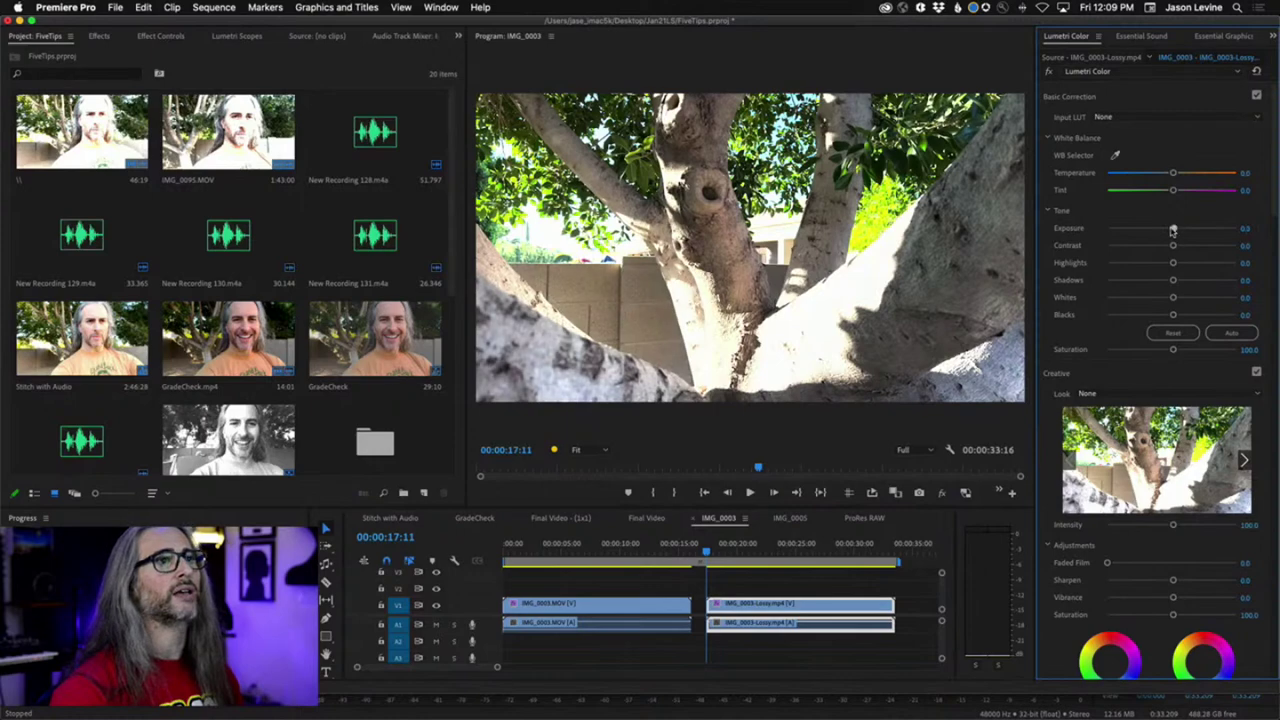
Darken the Lossy clip's exposure to about -1.4 and inspect it at 100% zoom
left_click_drag(1174, 229, 1150, 229)
left_click(586, 449)
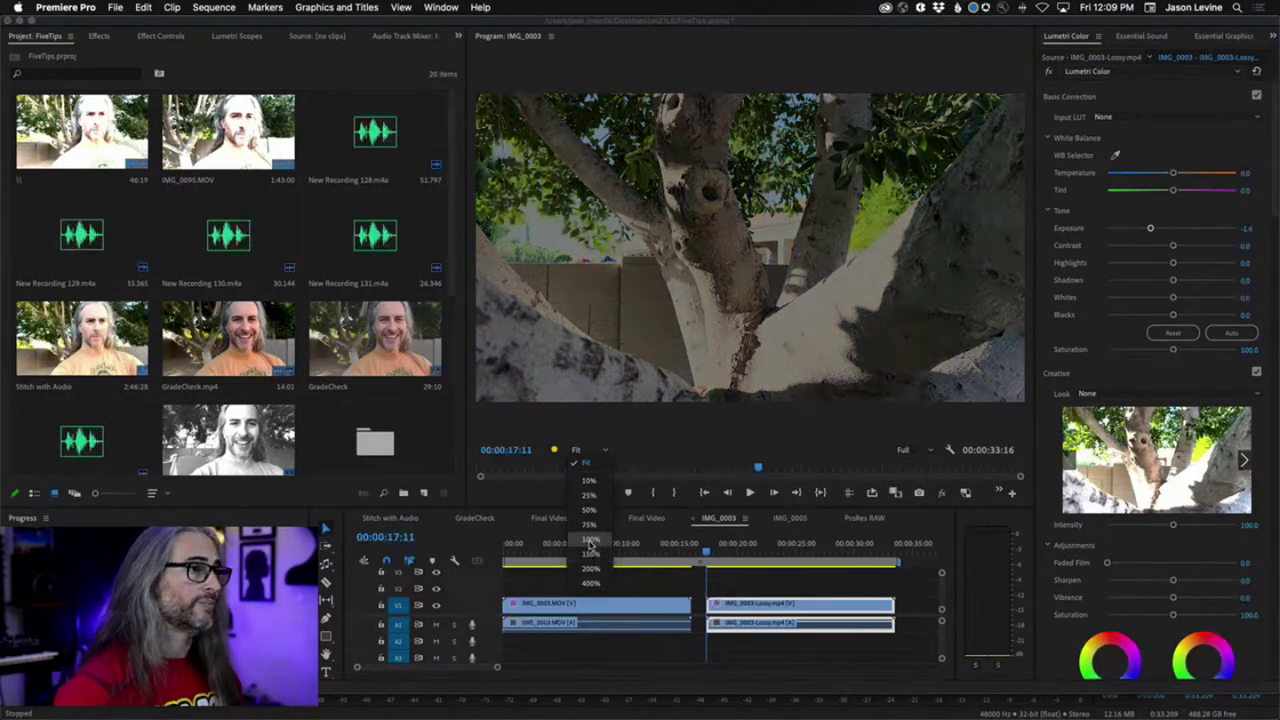
left_click(590, 539)
left_click_drag(674, 440, 843, 442)
mouse_move(1025, 270)
left_mouse_down()
mouse_move(1022, 334)
mouse_move(1017, 290)
left_mouse_up()
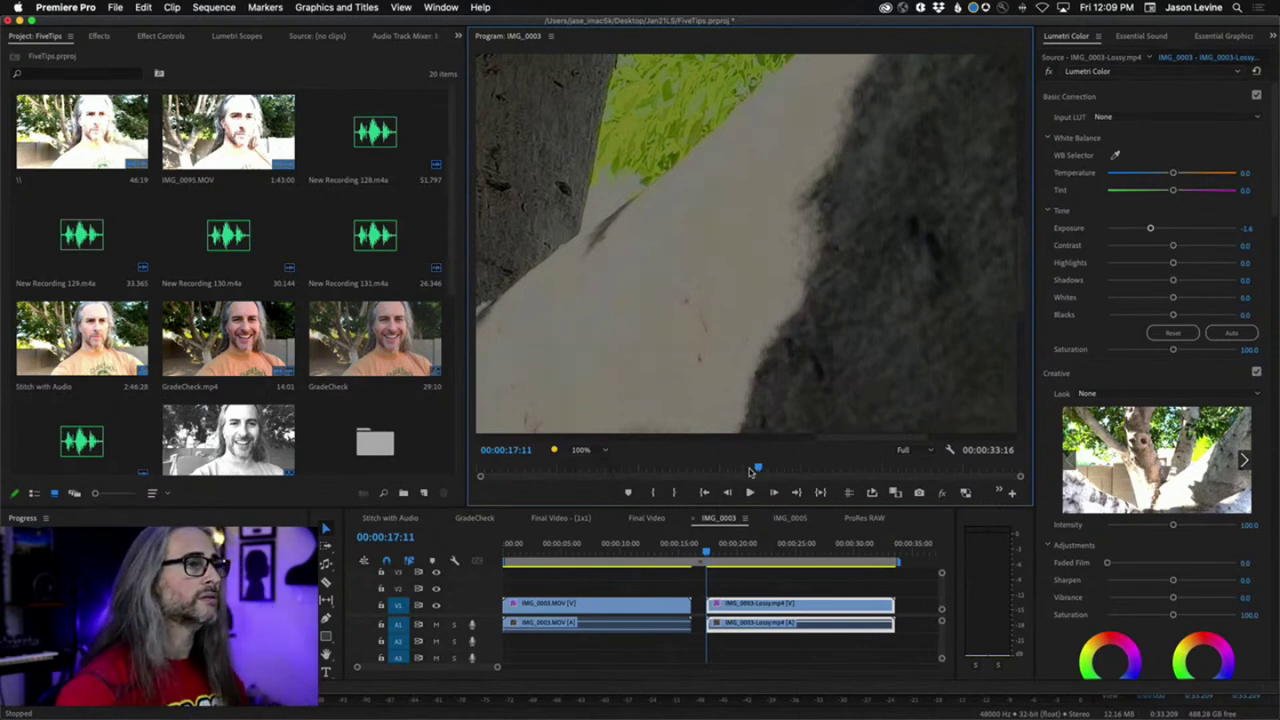
left_click_drag(756, 468, 765, 468)
left_click_drag(848, 441, 810, 443)
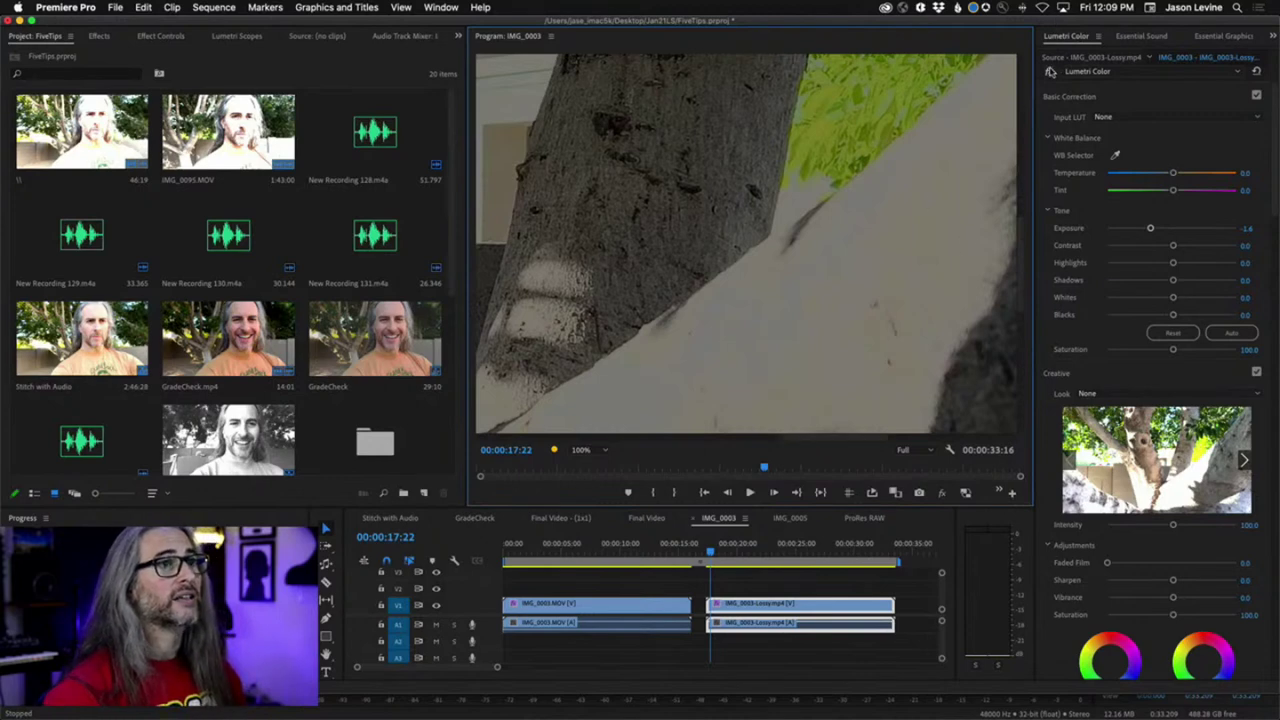
Bypass the Lumetri grade to compare, trying lower Whites, then reset Whites to zero
left_click(1049, 72)
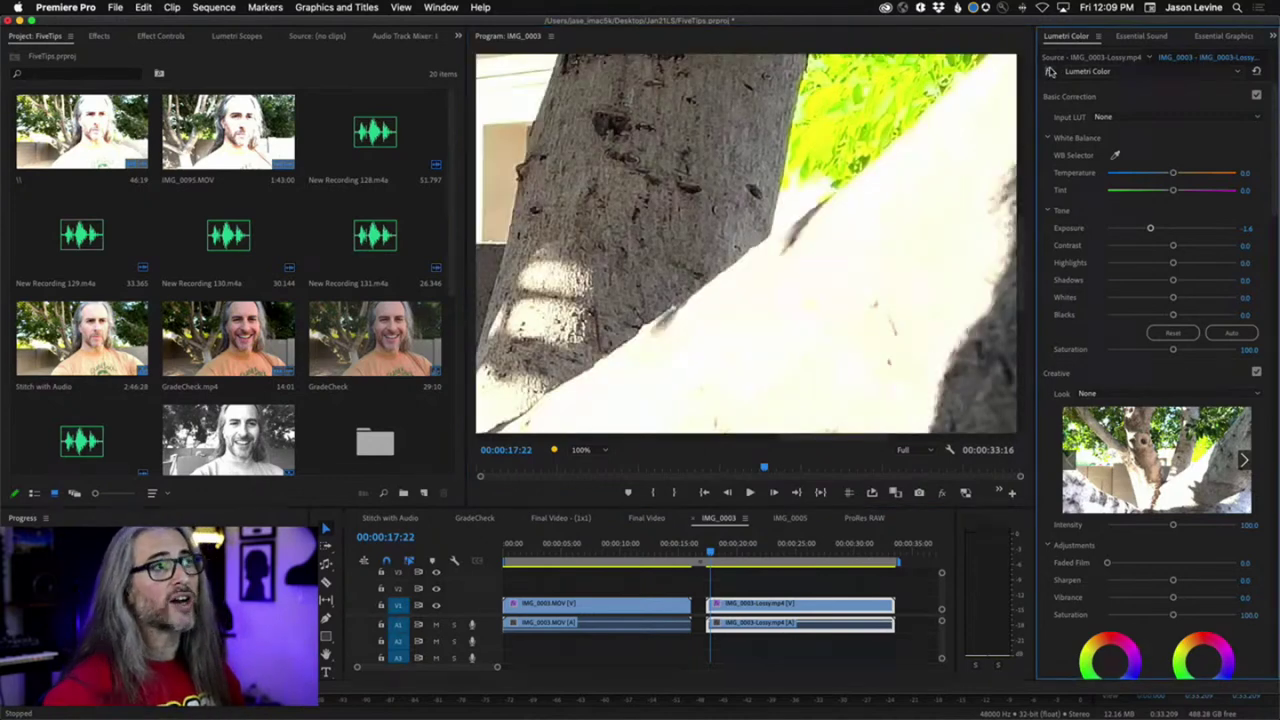
left_click(1049, 72)
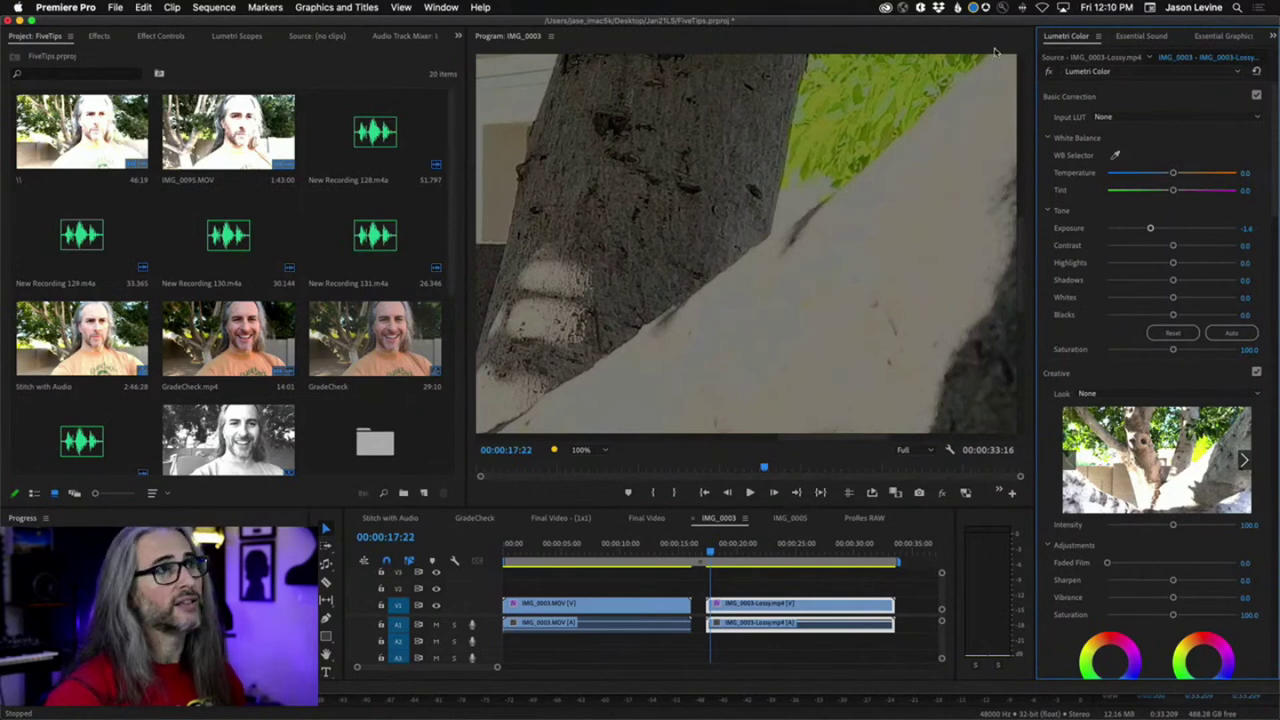
left_click(1049, 72)
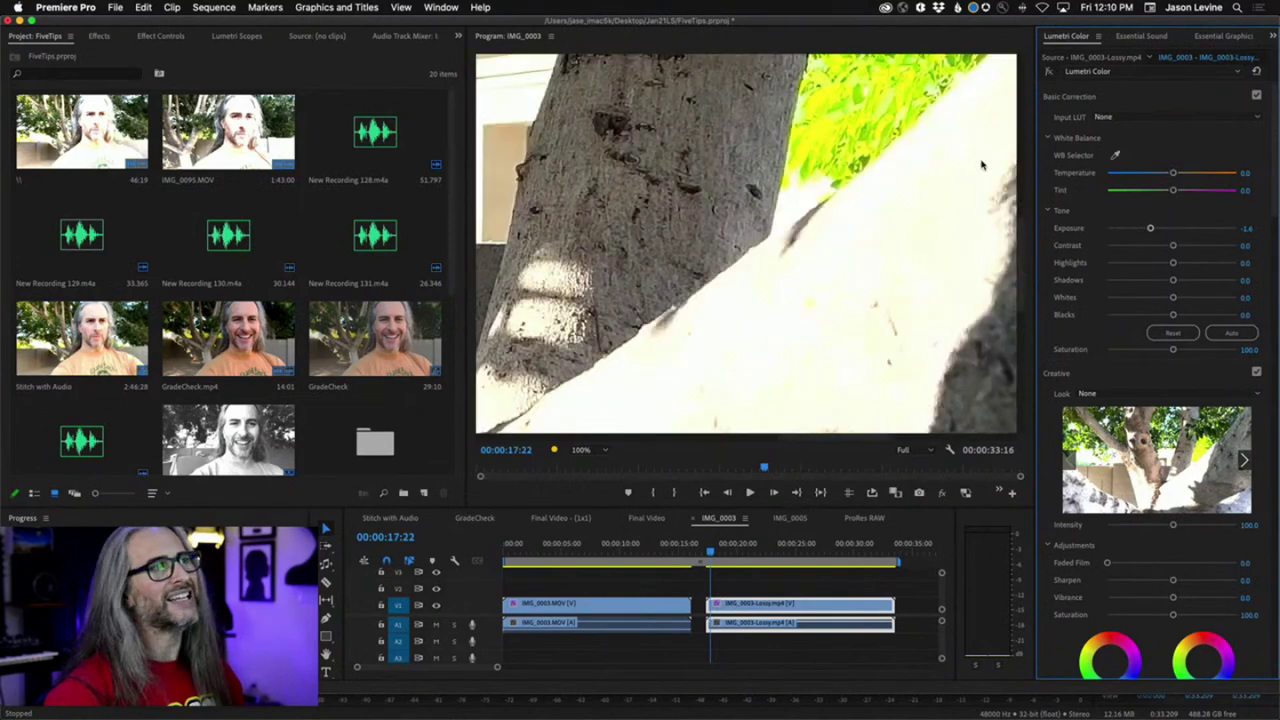
mouse_move(1173, 298)
left_mouse_down()
mouse_move(1115, 299)
mouse_move(1233, 298)
mouse_move(1095, 301)
mouse_move(1238, 302)
mouse_move(1120, 310)
mouse_move(1221, 310)
mouse_move(1142, 311)
mouse_move(1112, 300)
mouse_move(1218, 300)
mouse_move(1181, 300)
left_mouse_up()
double_click(1181, 300)
Re-enable the grade, reset Exposure to 0, set Whites to about -57.7, and return to sequence start
left_click(1048, 71)
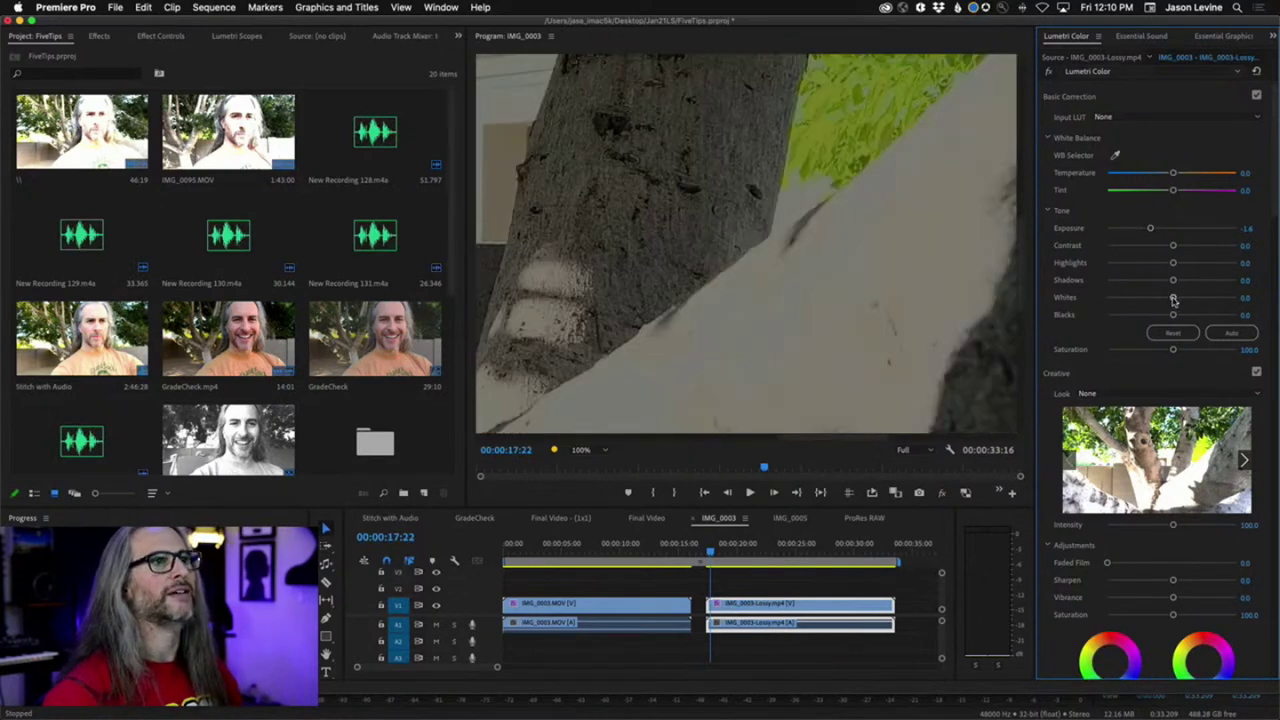
double_click(1150, 228)
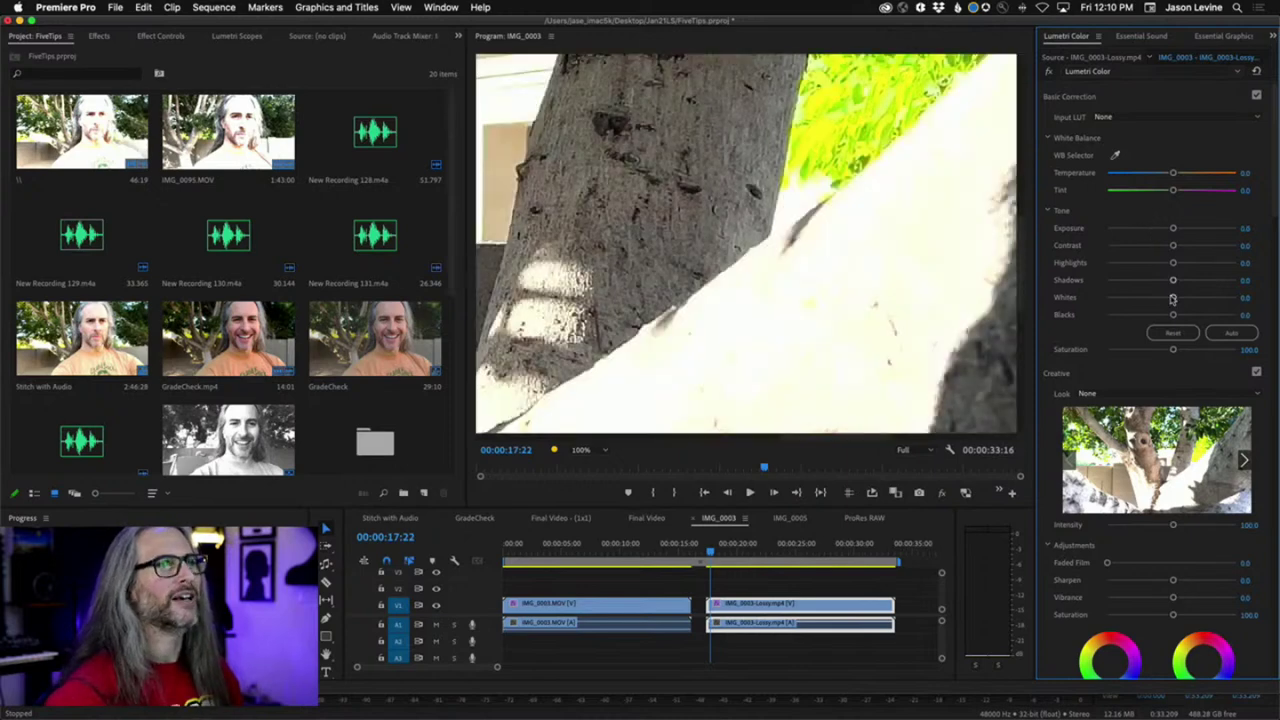
left_click_drag(1172, 297, 1135, 300)
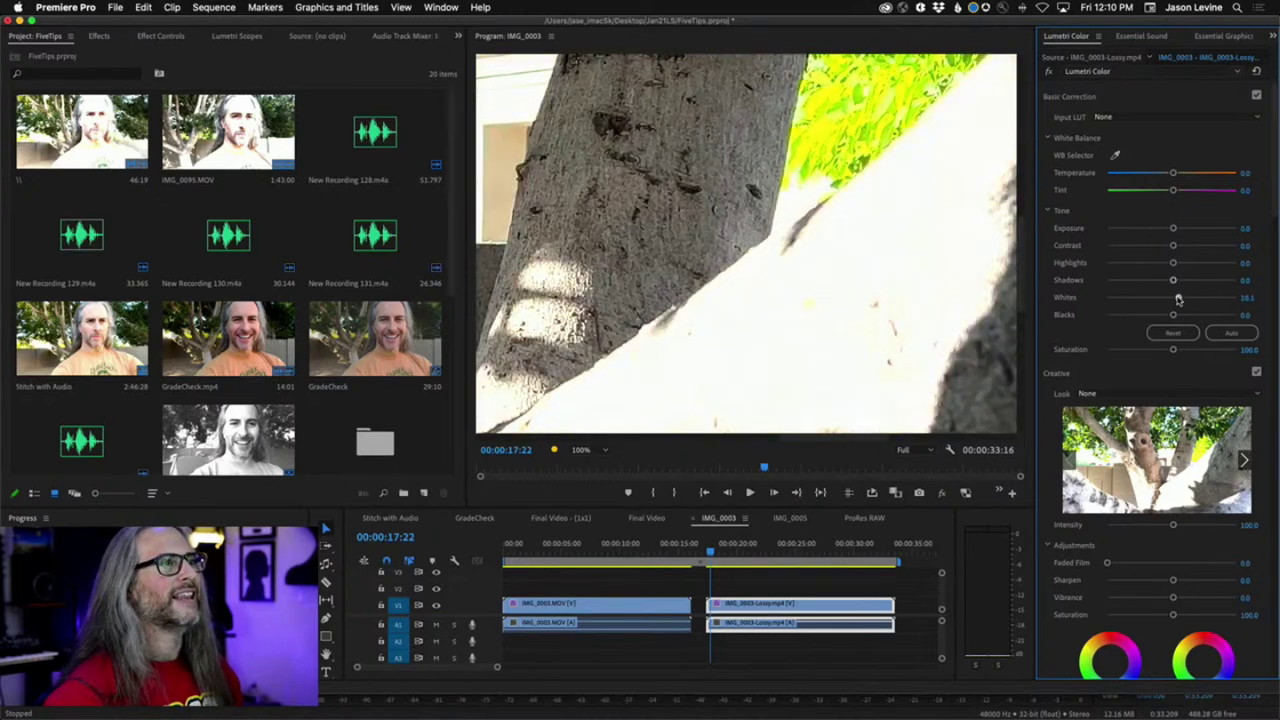
left_click_drag(1178, 299, 1132, 309)
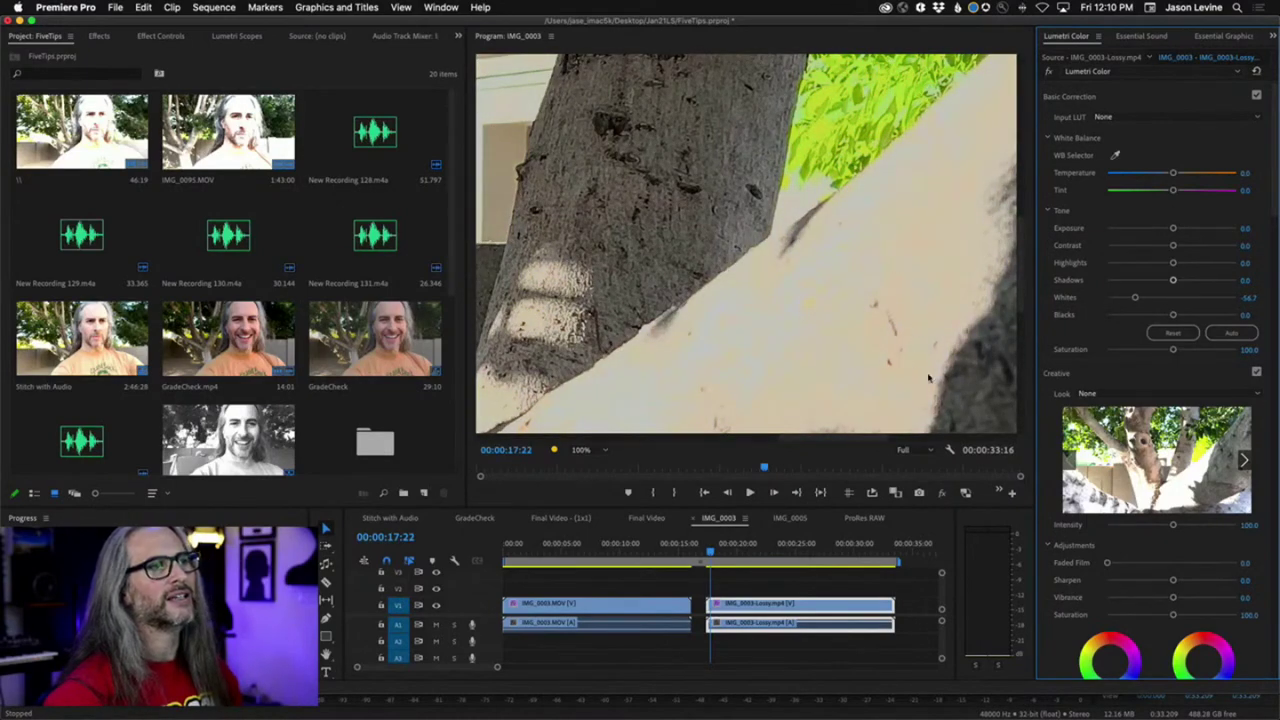
double_click(1136, 298)
mouse_move(1137, 299)
left_mouse_down()
mouse_move(1186, 296)
mouse_move(1133, 308)
left_mouse_up()
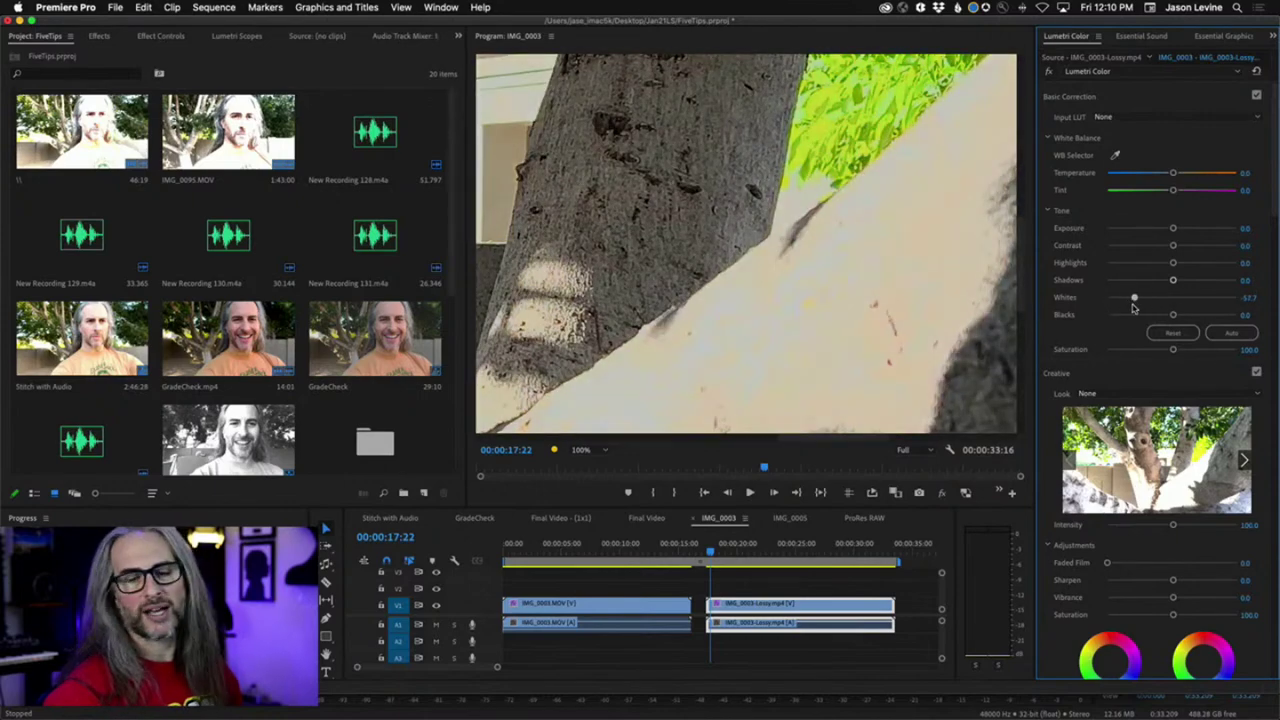
left_click(606, 644)
key("Home")
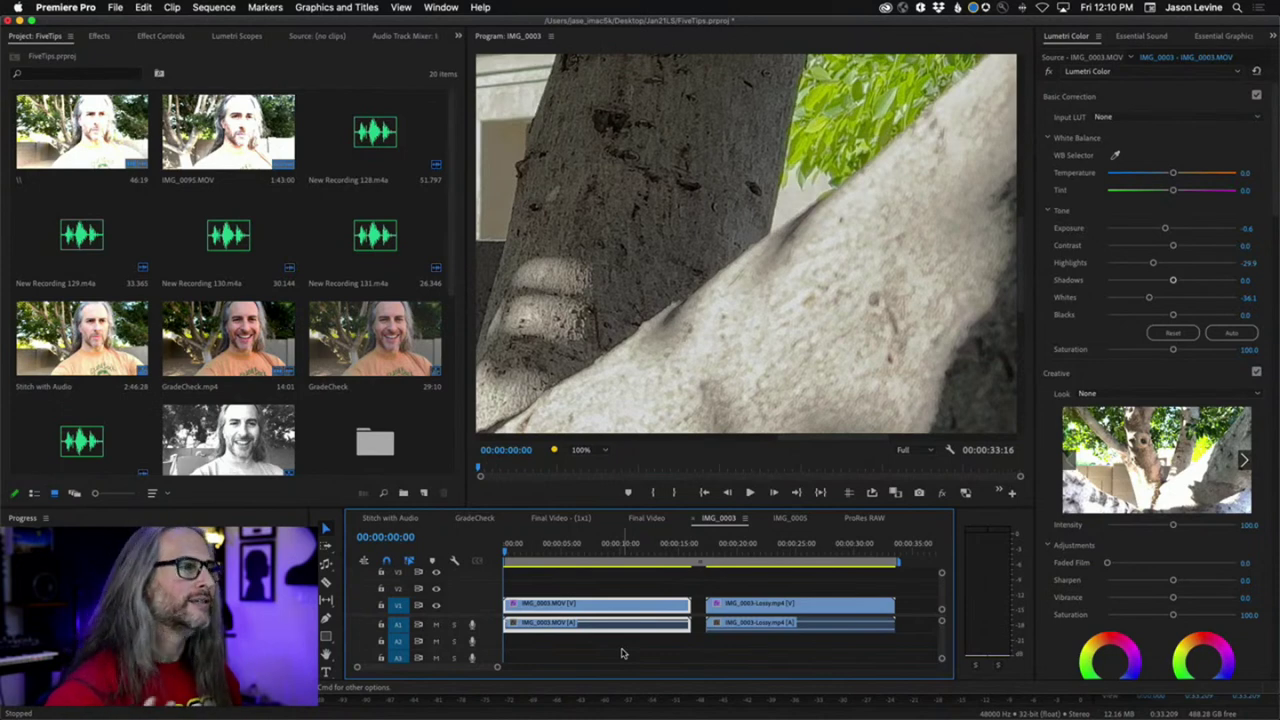
Move the playhead back onto the IMG_0003-Lossy clip at 00:00:17:23
left_click(711, 555)
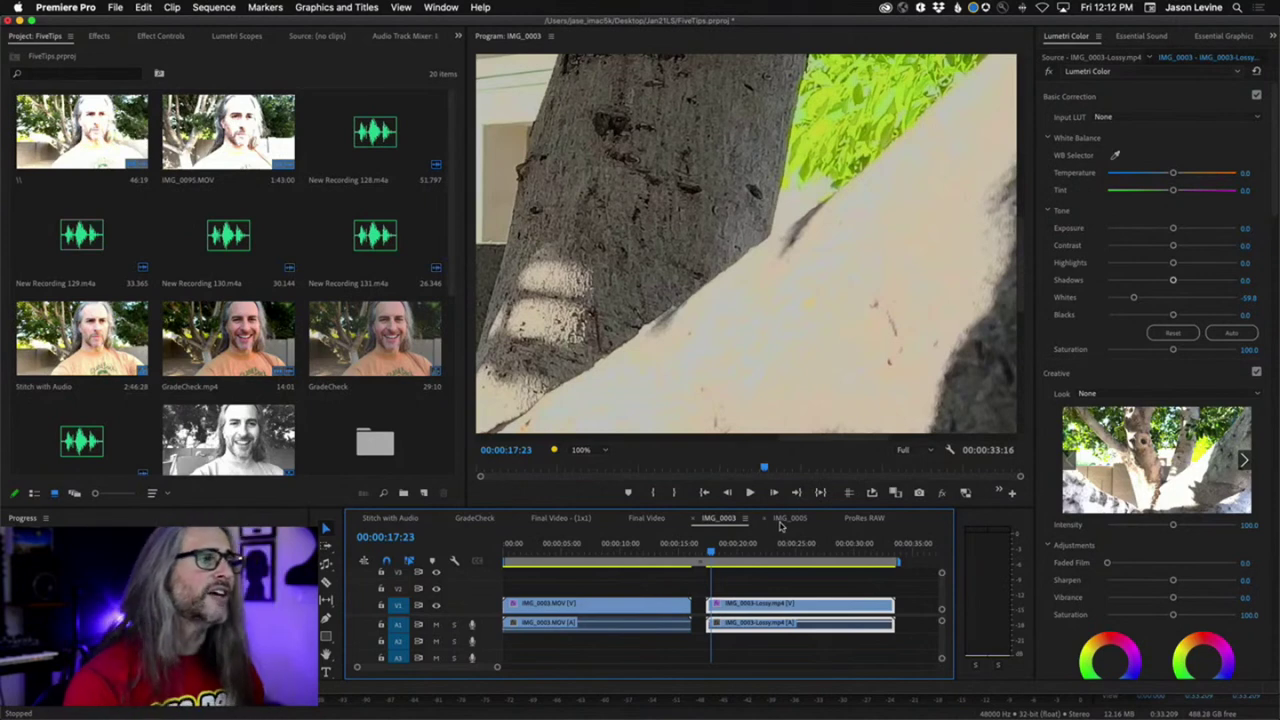
Open the ProRes RAW sequence and fit the whole frame in the Program monitor
left_click(865, 519)
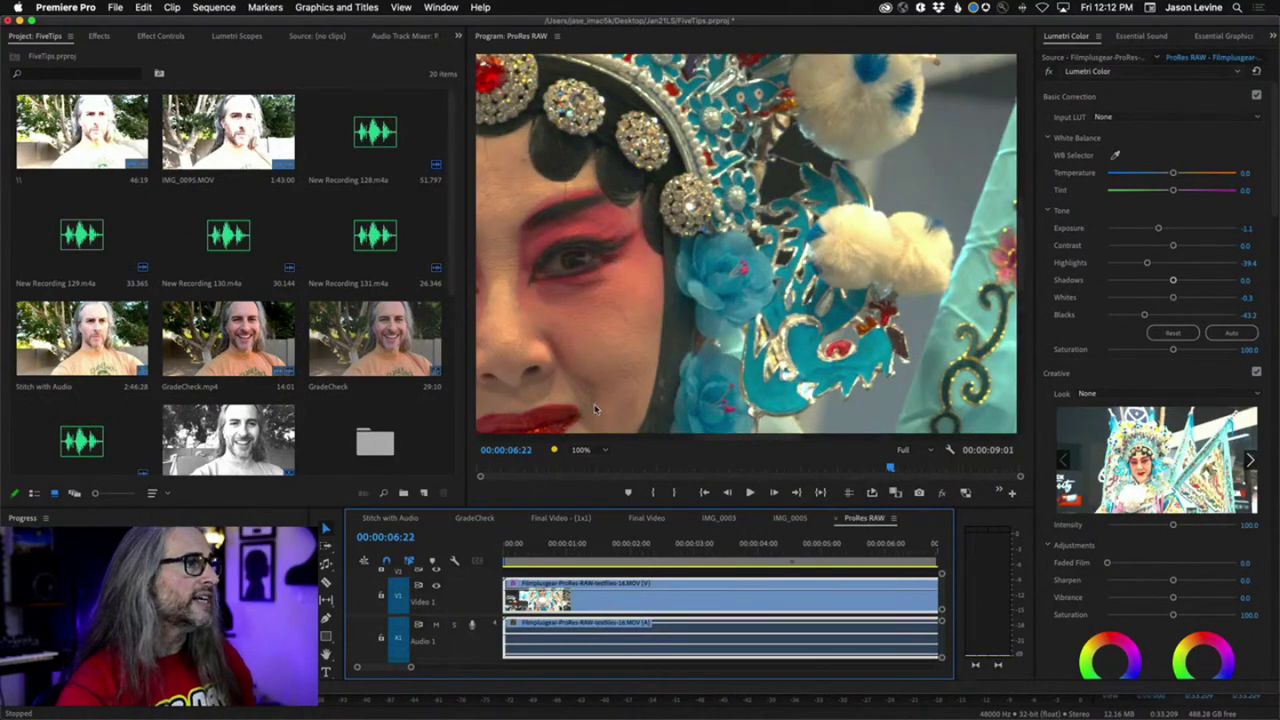
left_click(708, 442)
left_click_drag(708, 442, 655, 442)
scroll(440, 300, "down", 5)
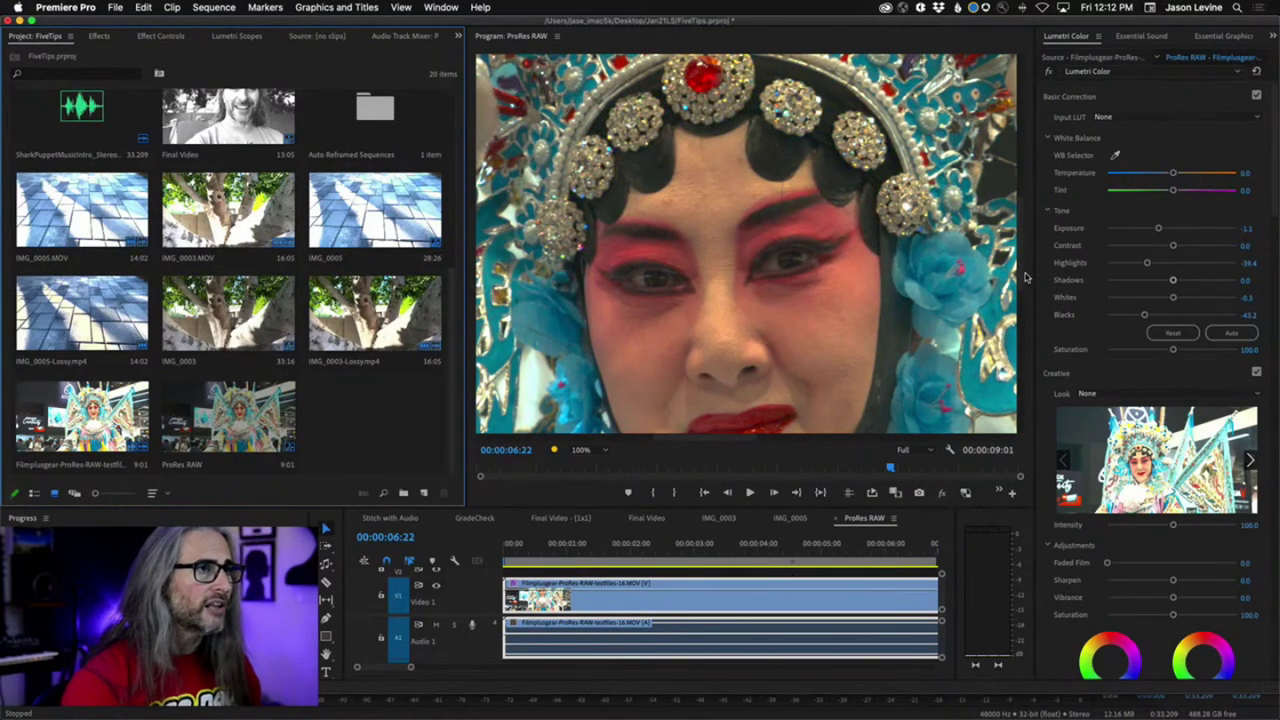
left_click_drag(1022, 275, 1024, 308)
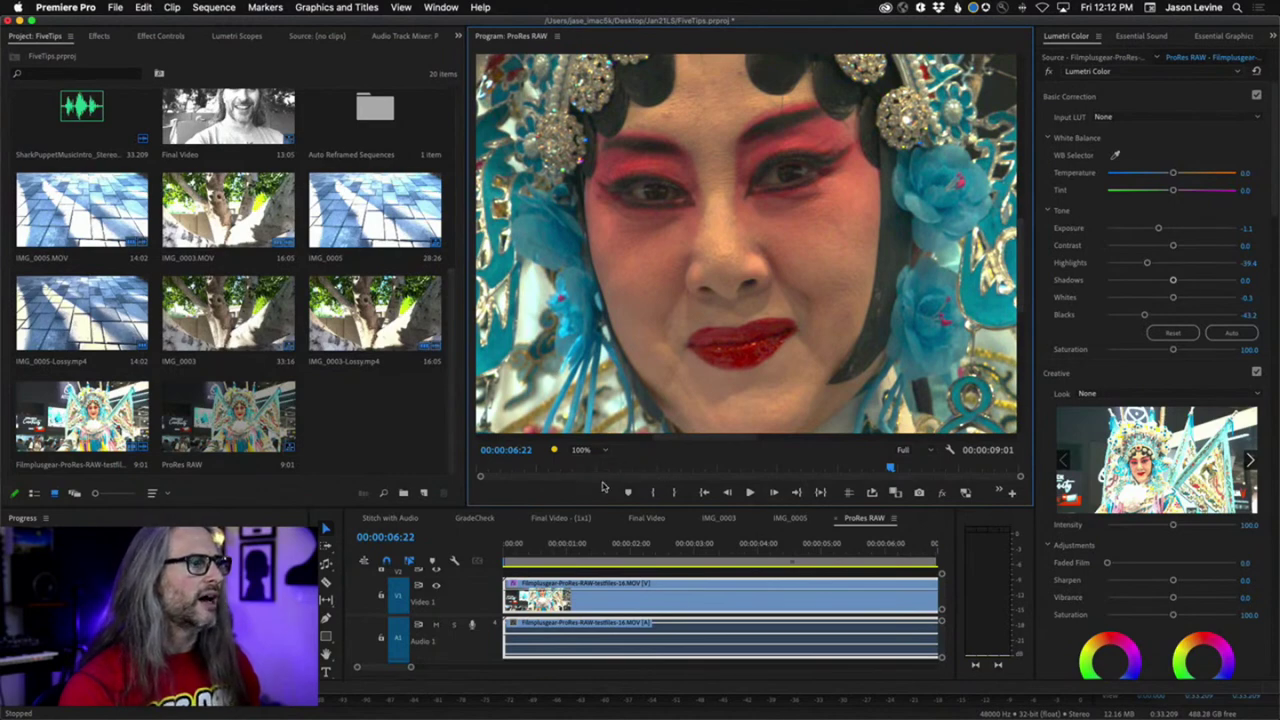
left_click(582, 450)
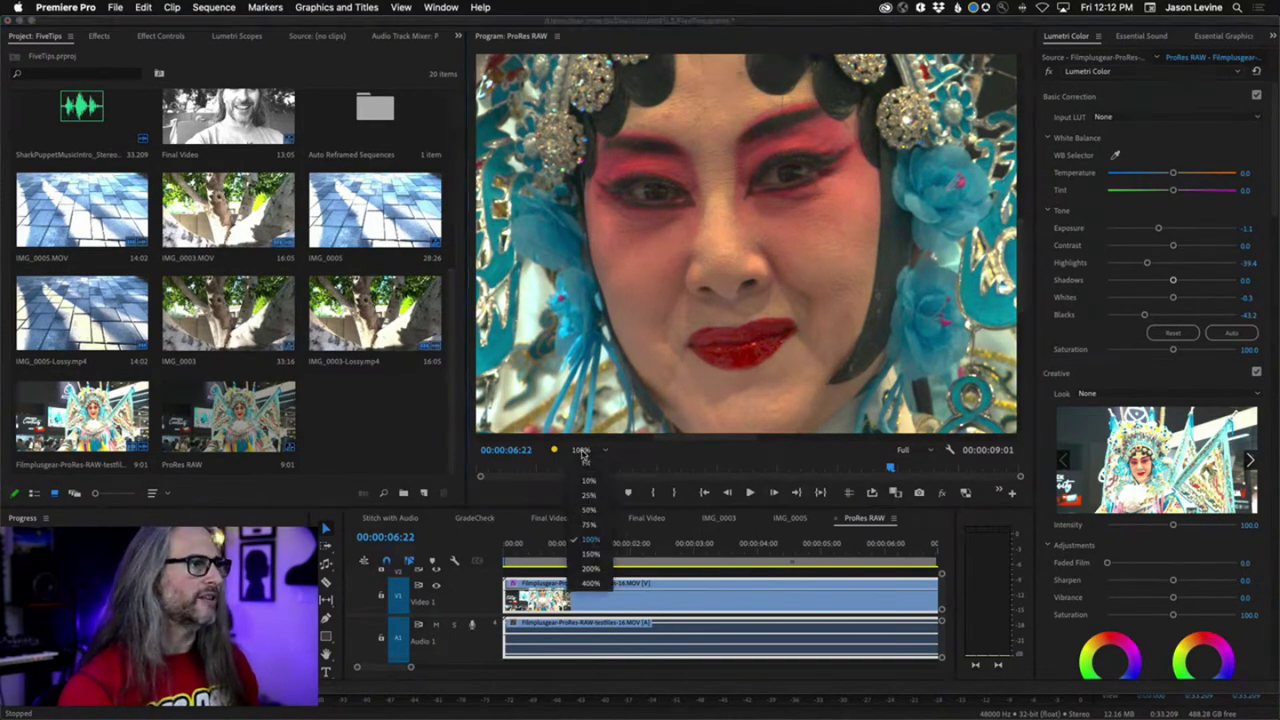
left_click(588, 466)
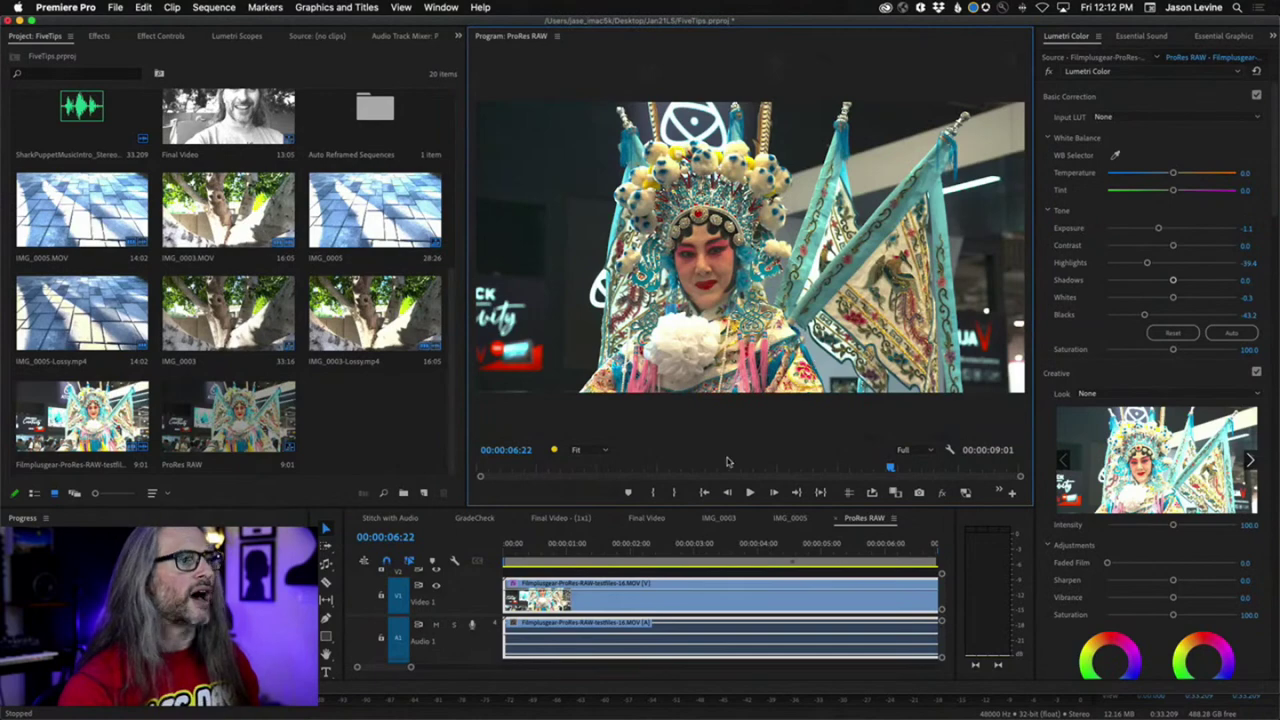
Bypass the Lumetri grade and view the frame at 100%, panned to the white flower
left_click(1049, 75)
left_click(1049, 75)
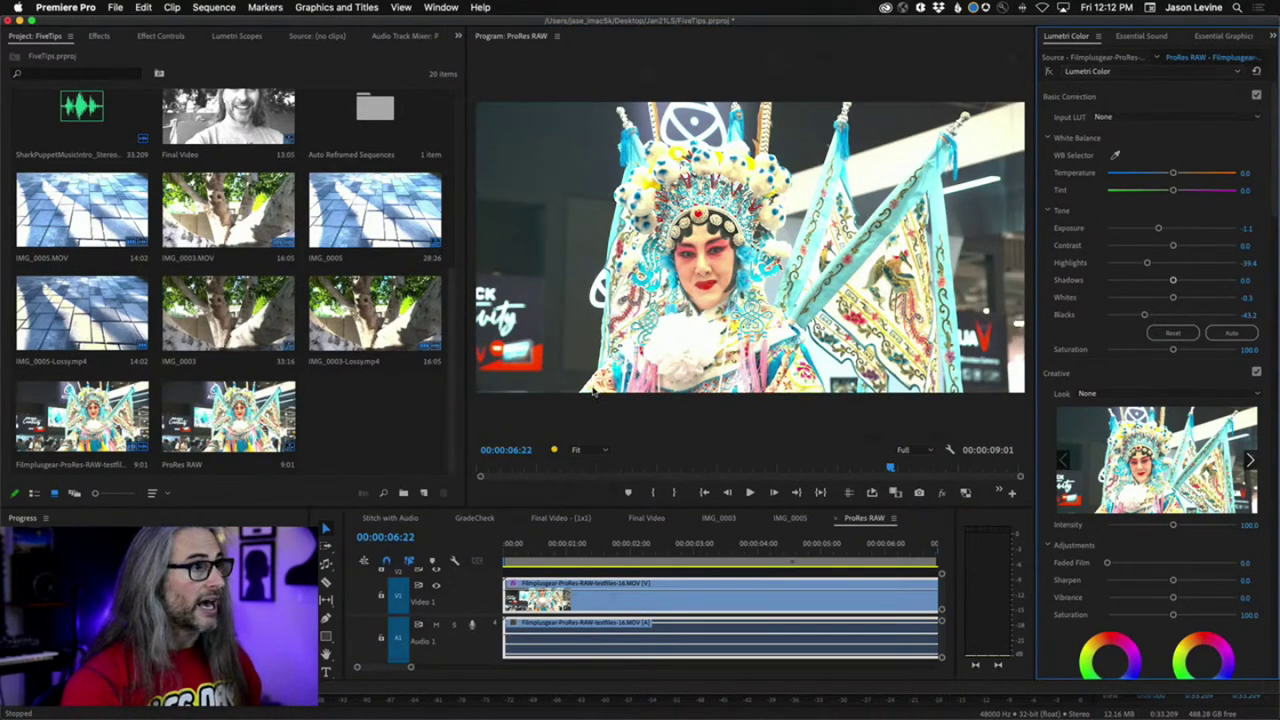
left_click(600, 450)
left_click(594, 540)
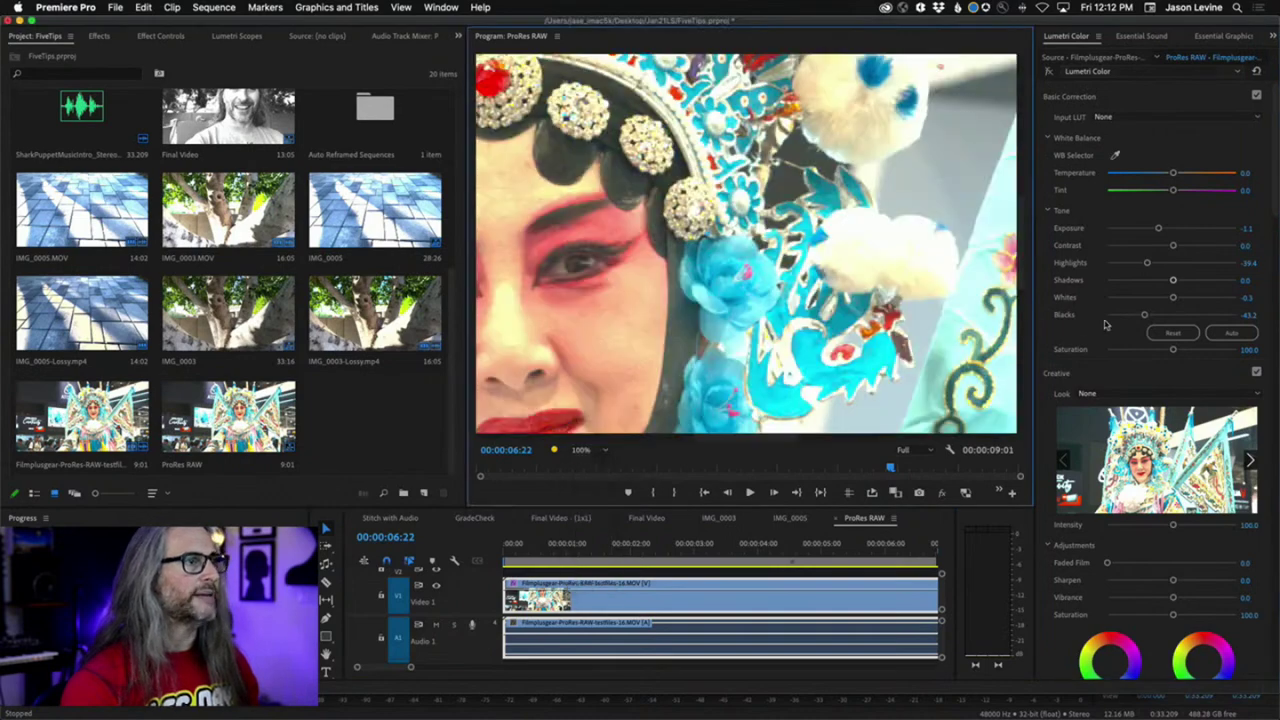
left_click_drag(1021, 250, 1018, 384)
left_click_drag(749, 443, 683, 441)
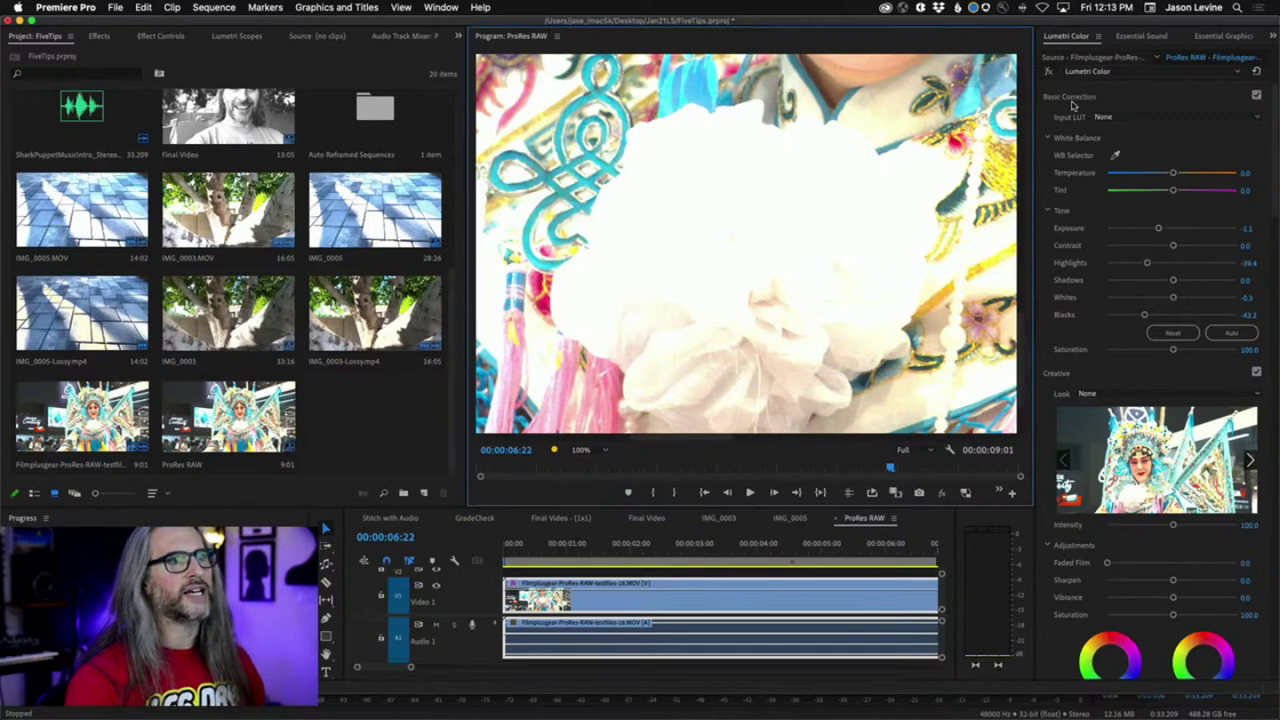
Lower the clip's Exposure to -2.4, comparing with Global FX Mute on and off
left_click(1048, 71)
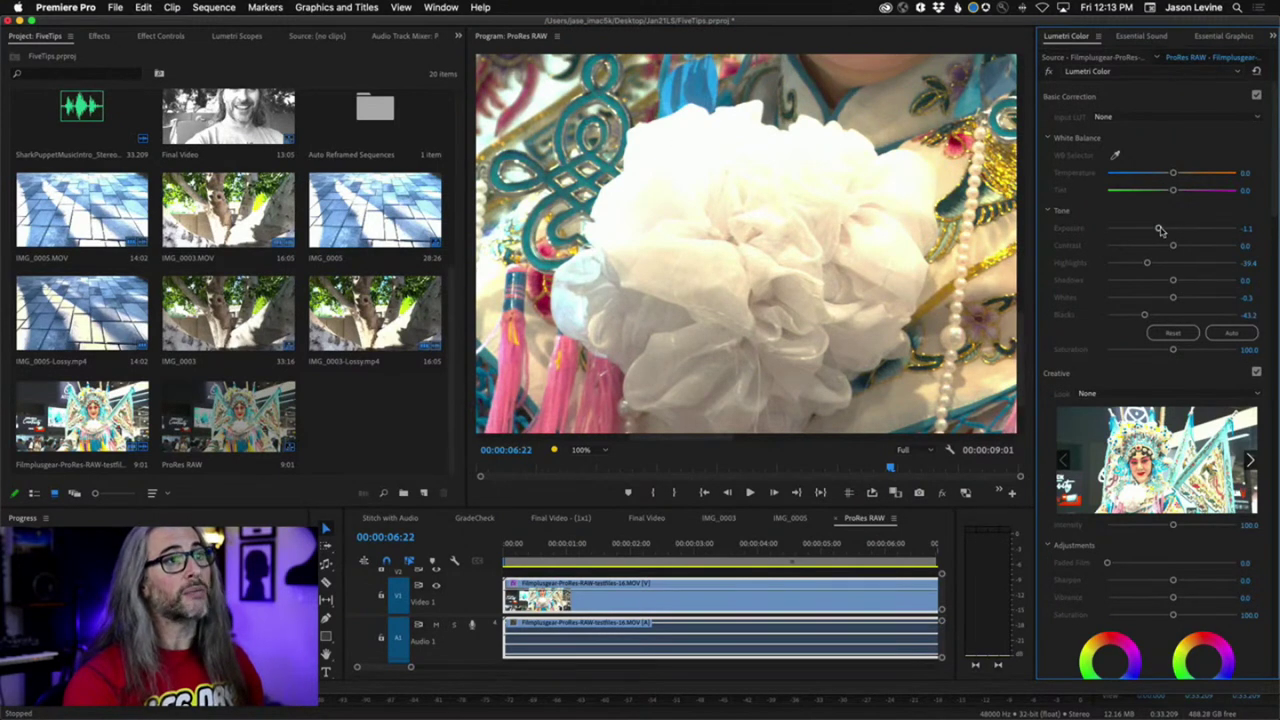
left_click_drag(1158, 228, 1140, 230)
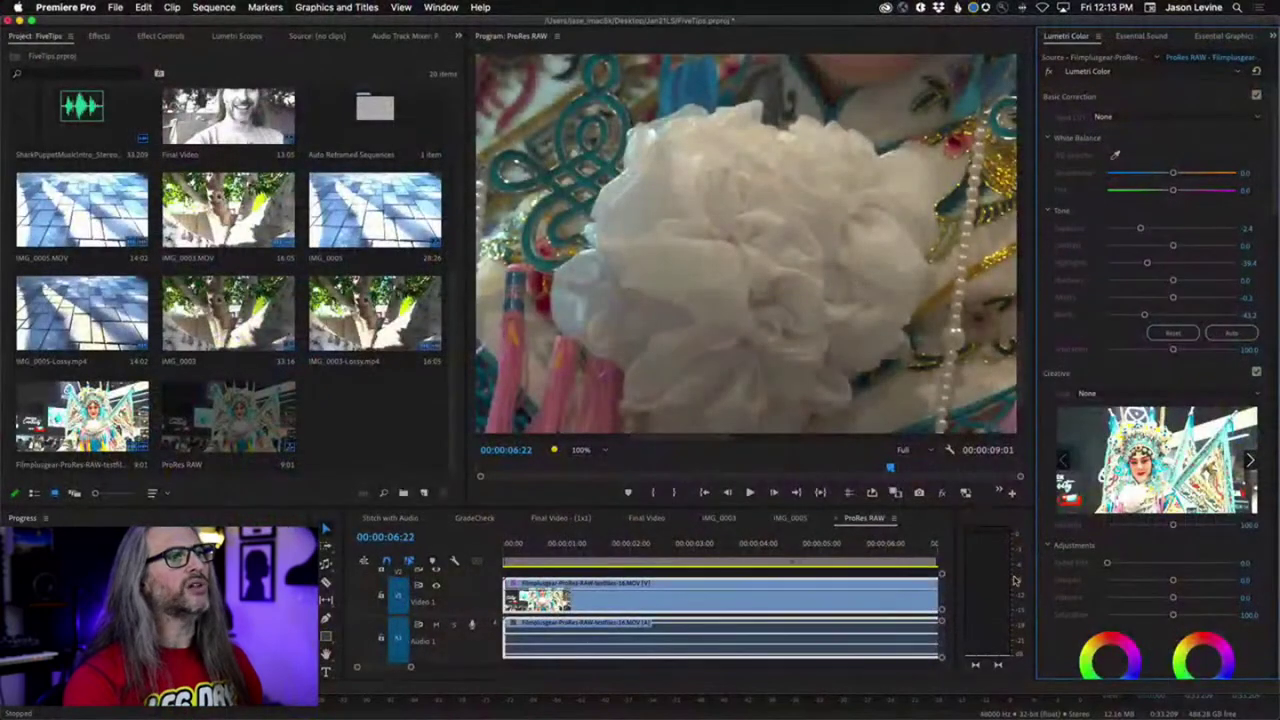
left_click(940, 494)
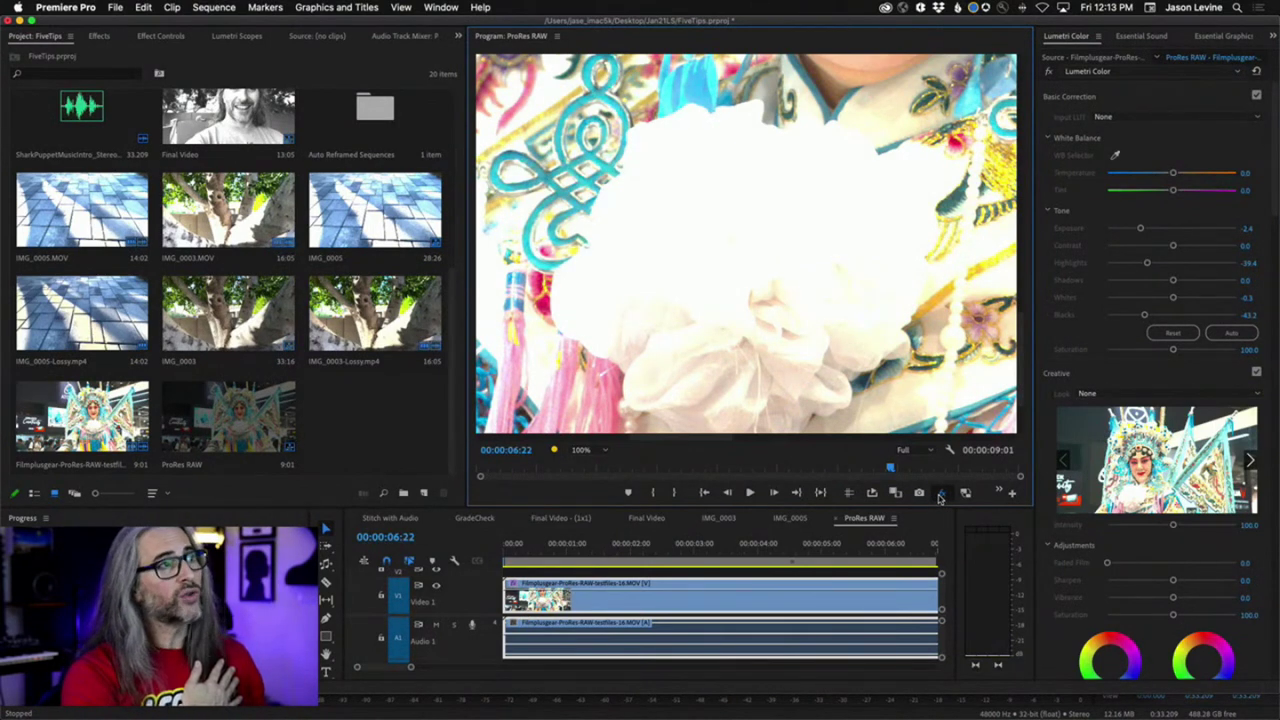
left_click(940, 495)
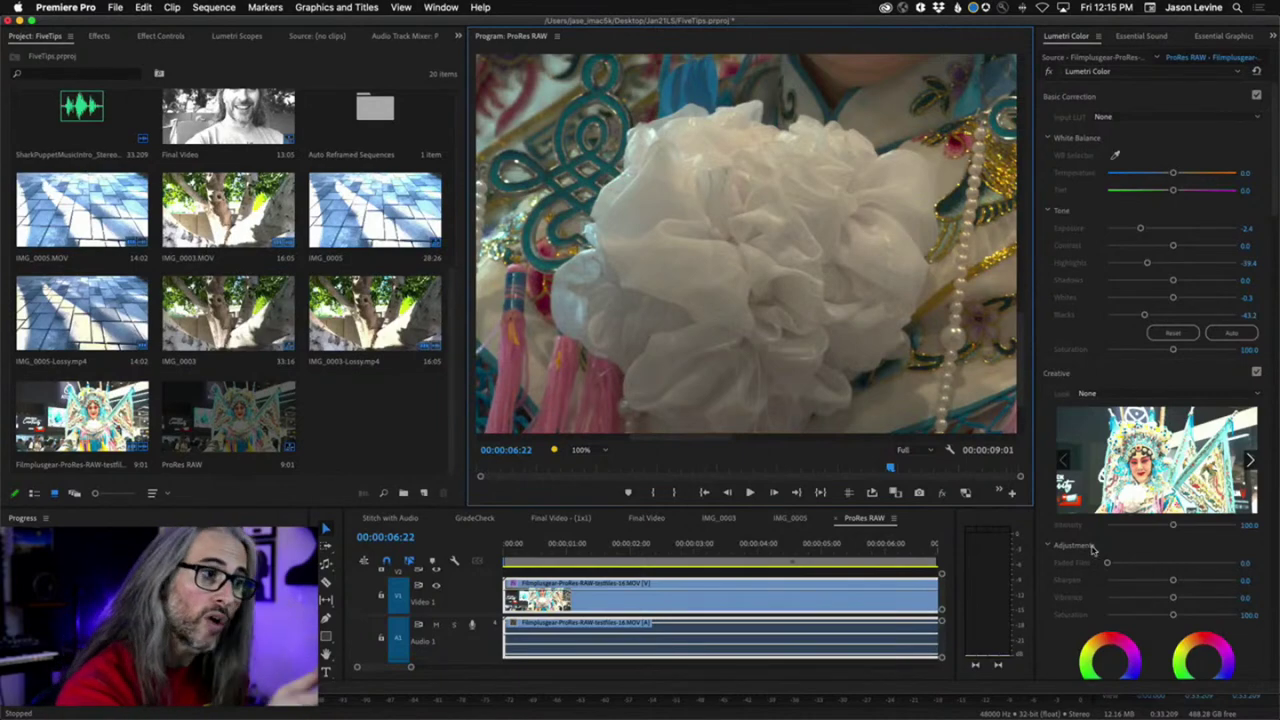
Add a faded film look to the ProRes RAW clip and fit the frame in view
left_click(1058, 622)
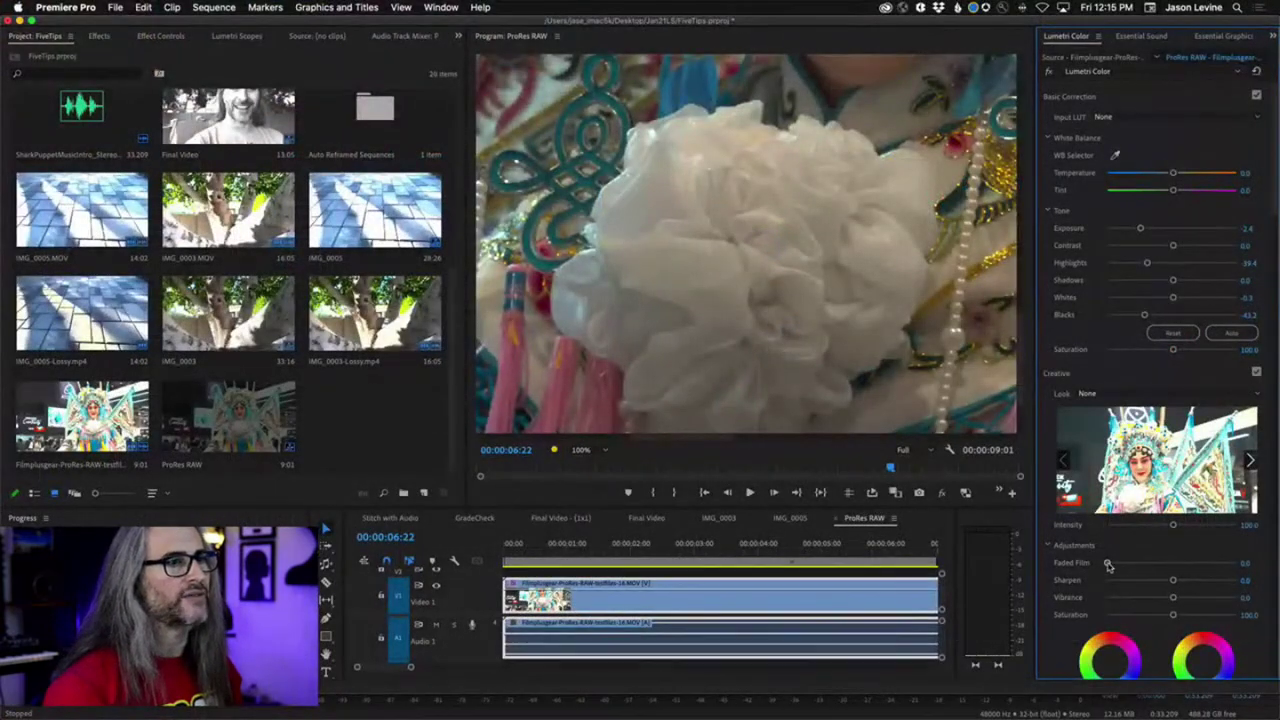
left_click_drag(1108, 564, 1201, 568)
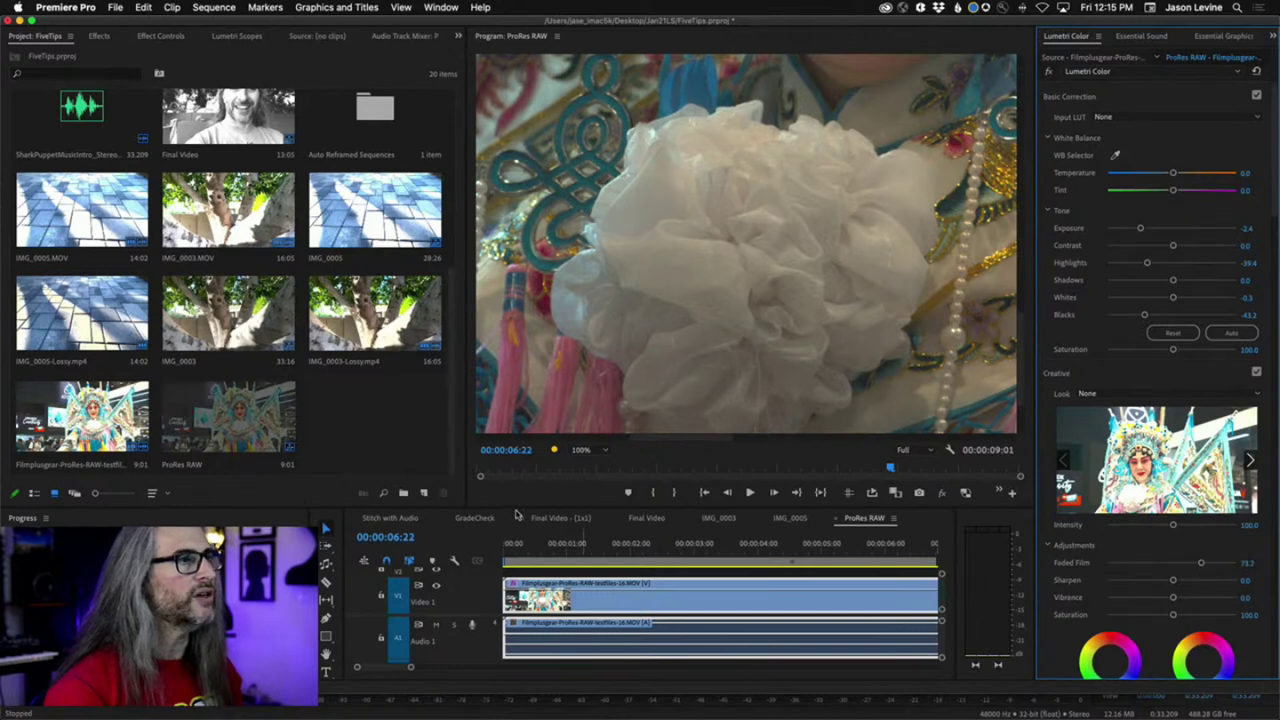
left_click(581, 450)
left_click(587, 465)
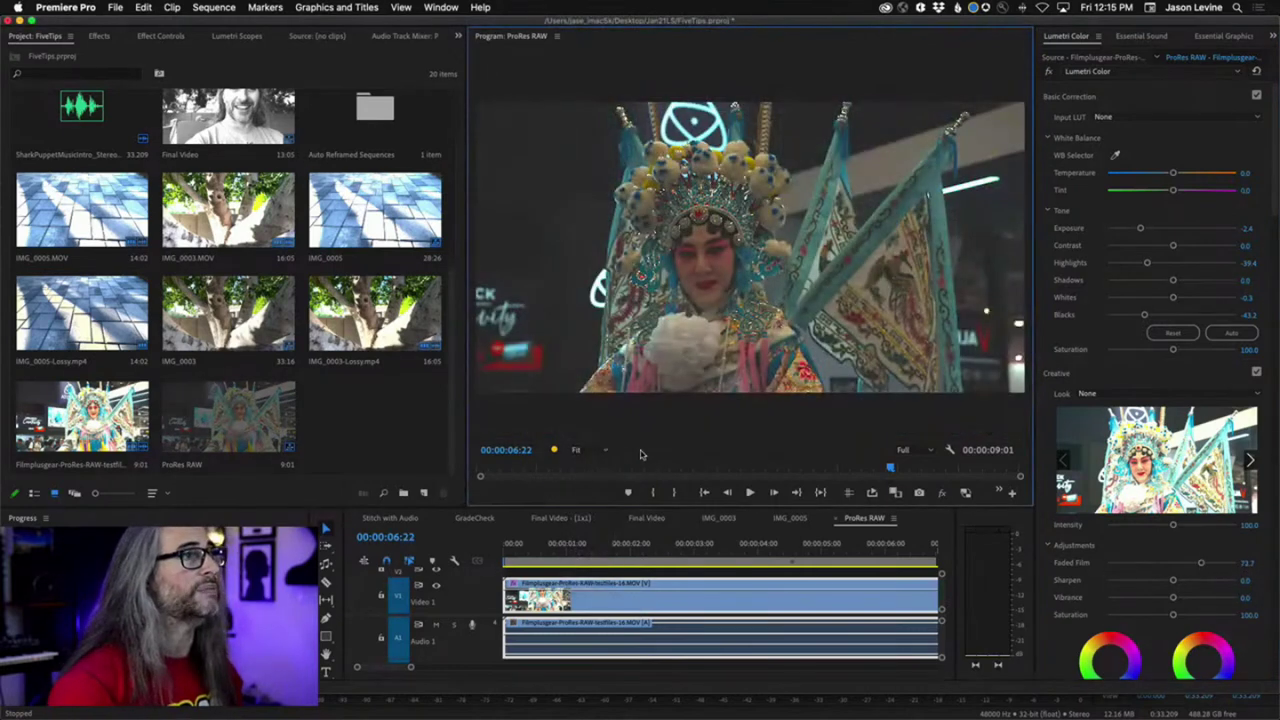
Toggle the Lumetri Color grade off and on twice to compare the look
left_click(1047, 72)
left_click(1048, 73)
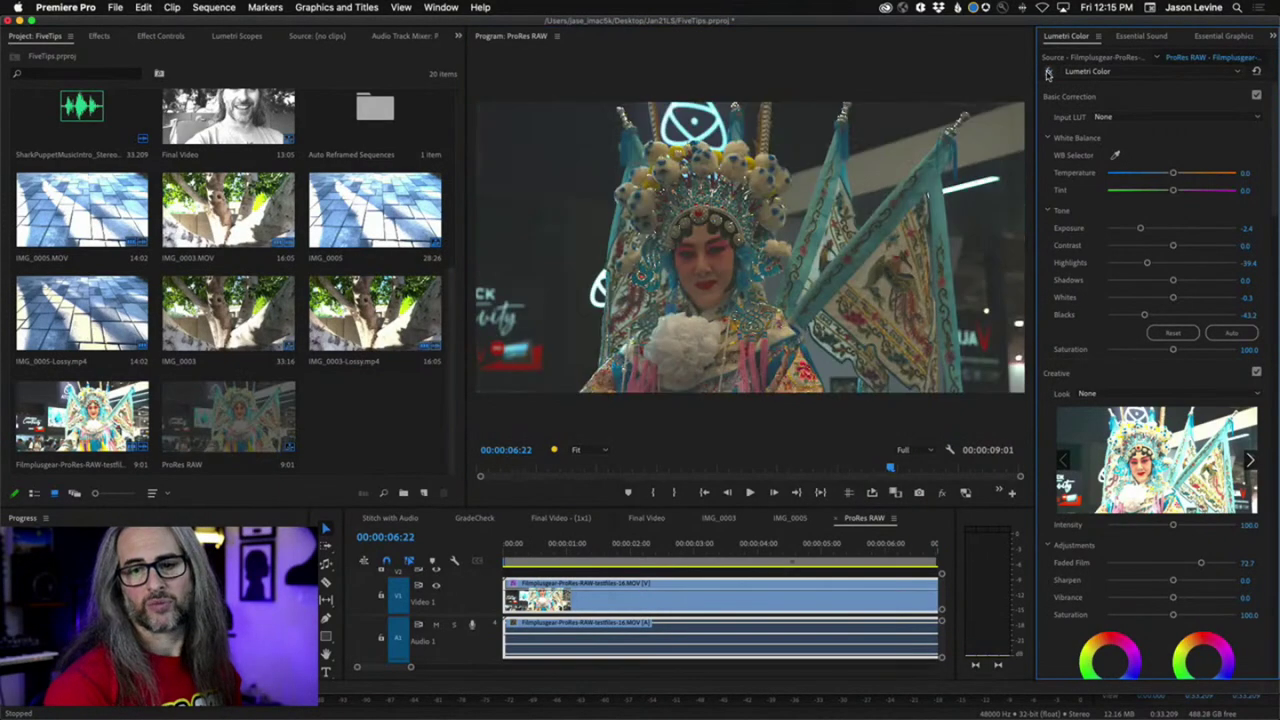
left_click(1048, 73)
left_click(1048, 73)
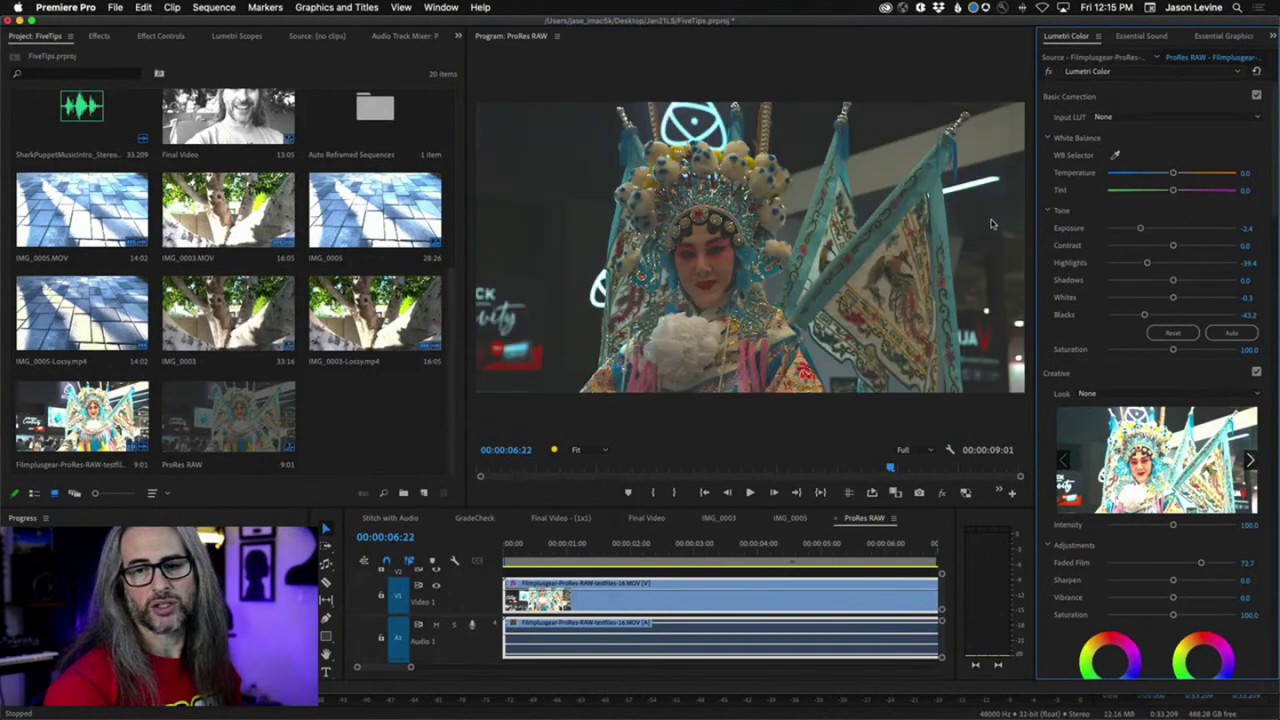
Step through the Final Video and IMG_0003 sequence tabs to the IMG_0005 sequence
left_click(645, 518)
left_click(718, 518)
left_click(789, 518)
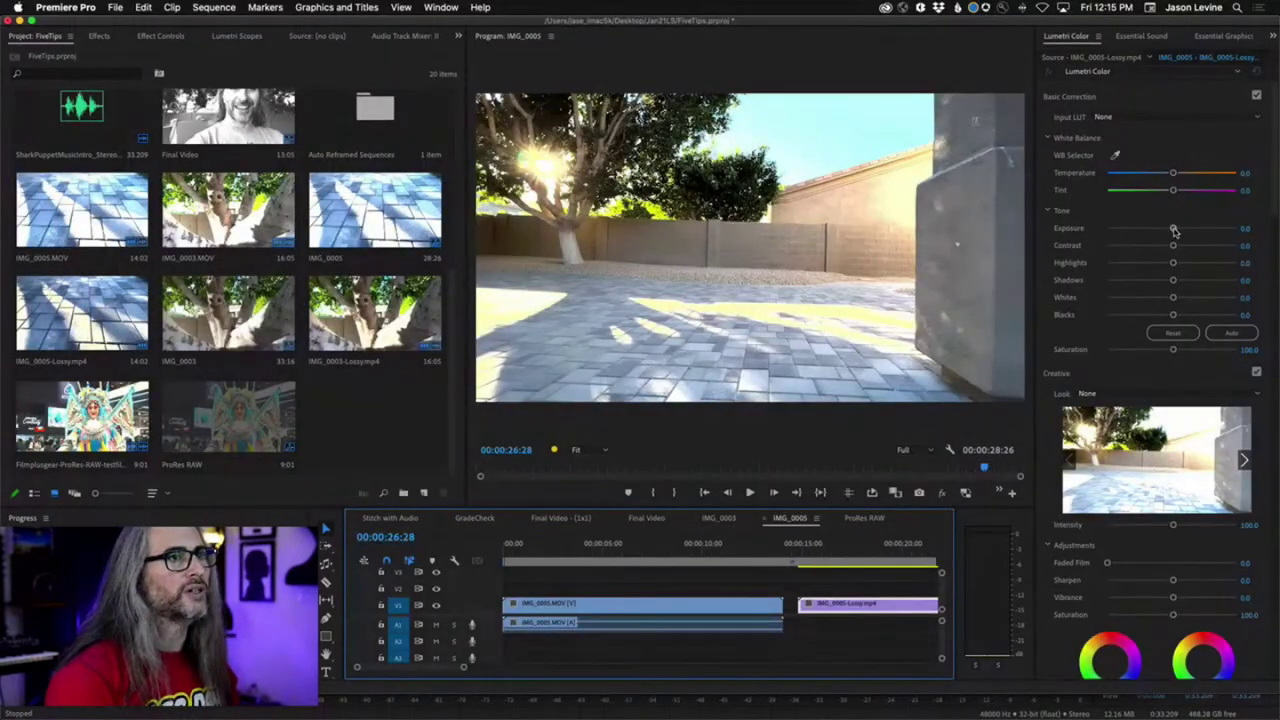
left_click_drag(1174, 230, 1155, 231)
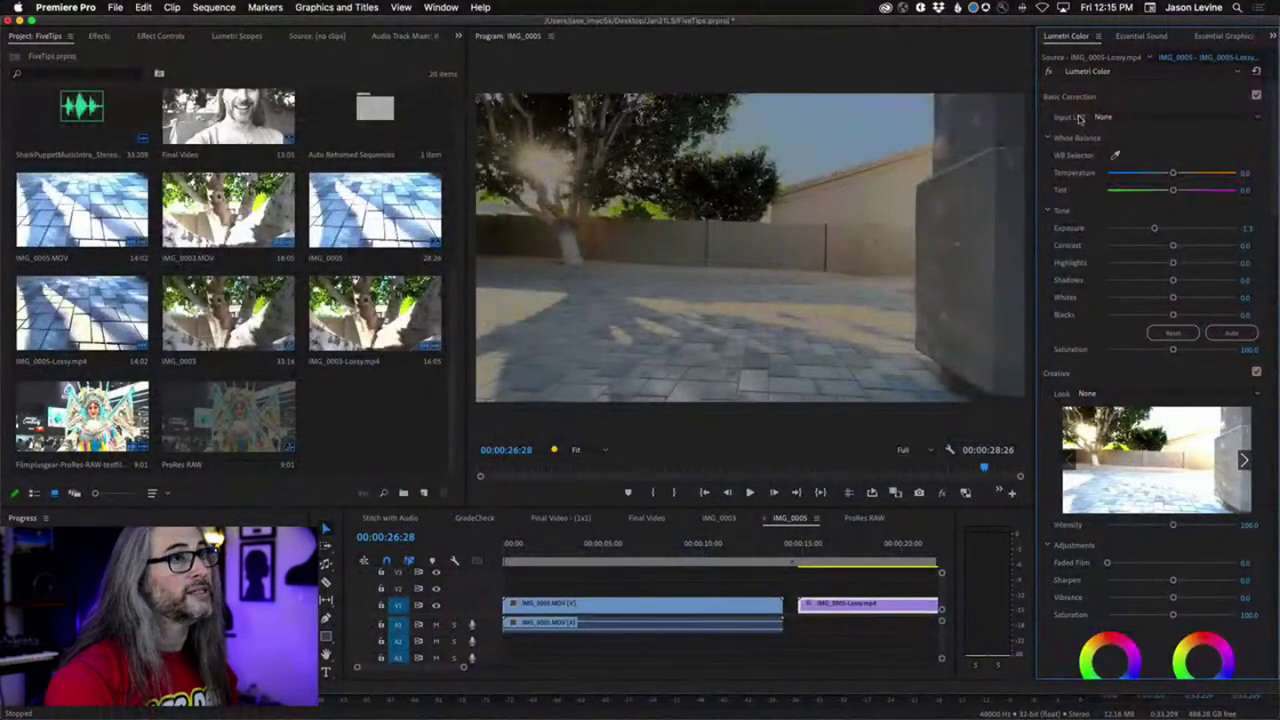
left_click(1050, 74)
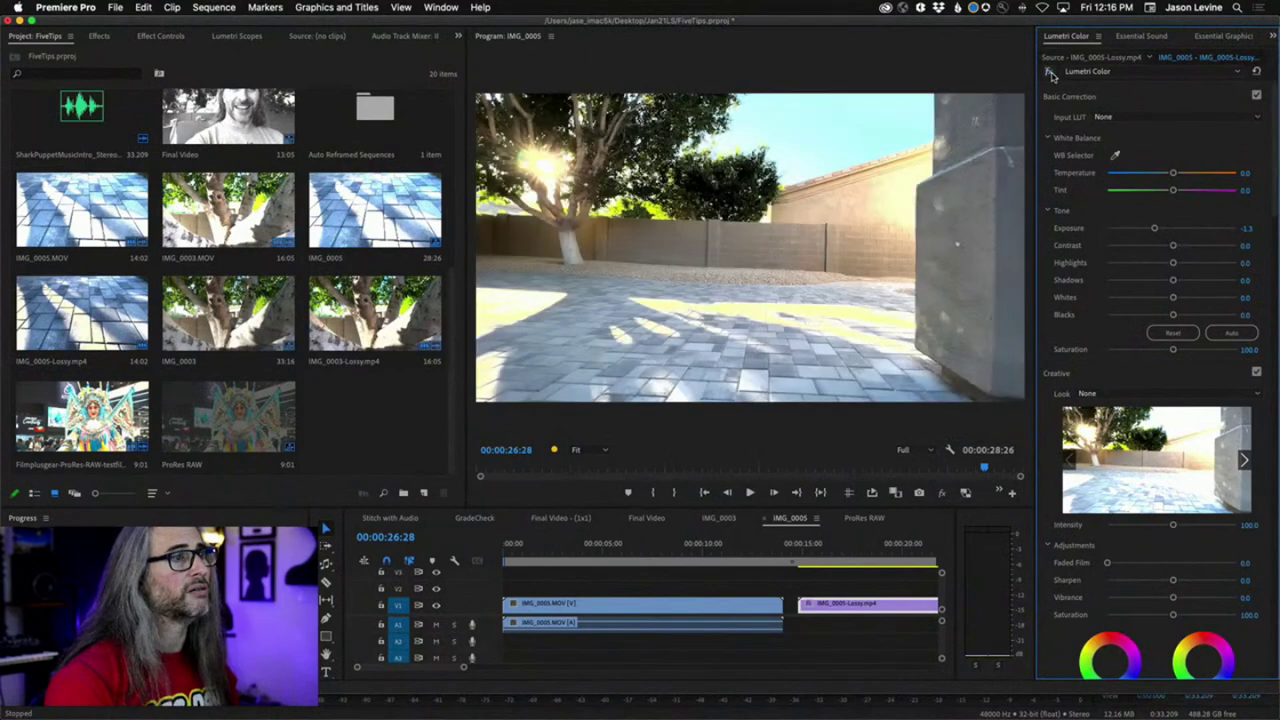
left_click(1050, 74)
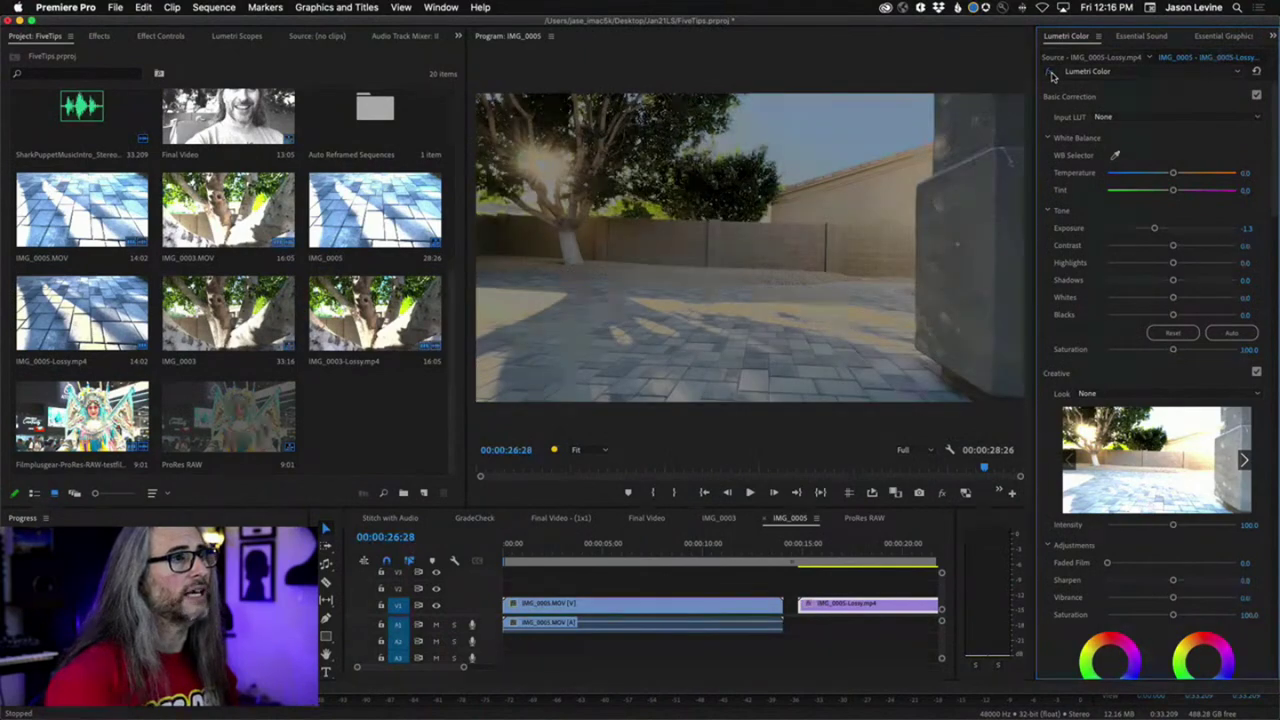
left_click(1050, 74)
left_click(1050, 74)
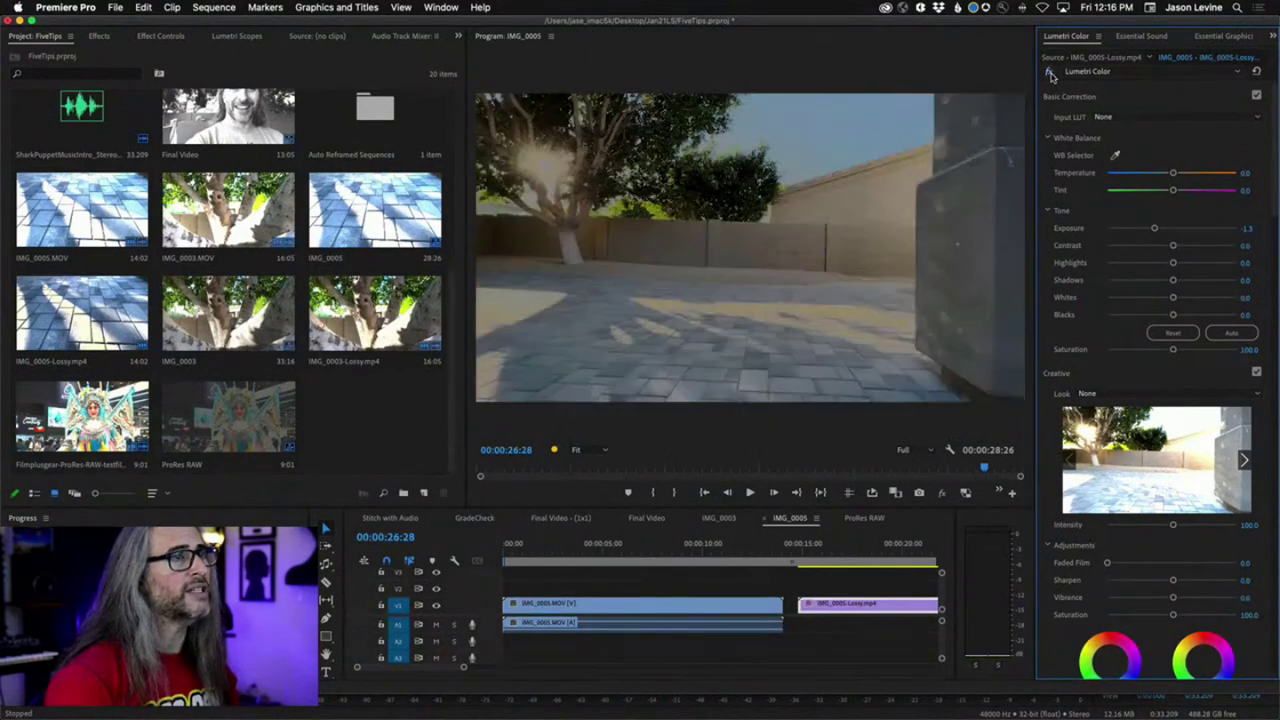
Pull IMG_0005.MOV's Highlights to -92.8 and Whites to -58.8, comparing via Global FX Mute
left_click(779, 550)
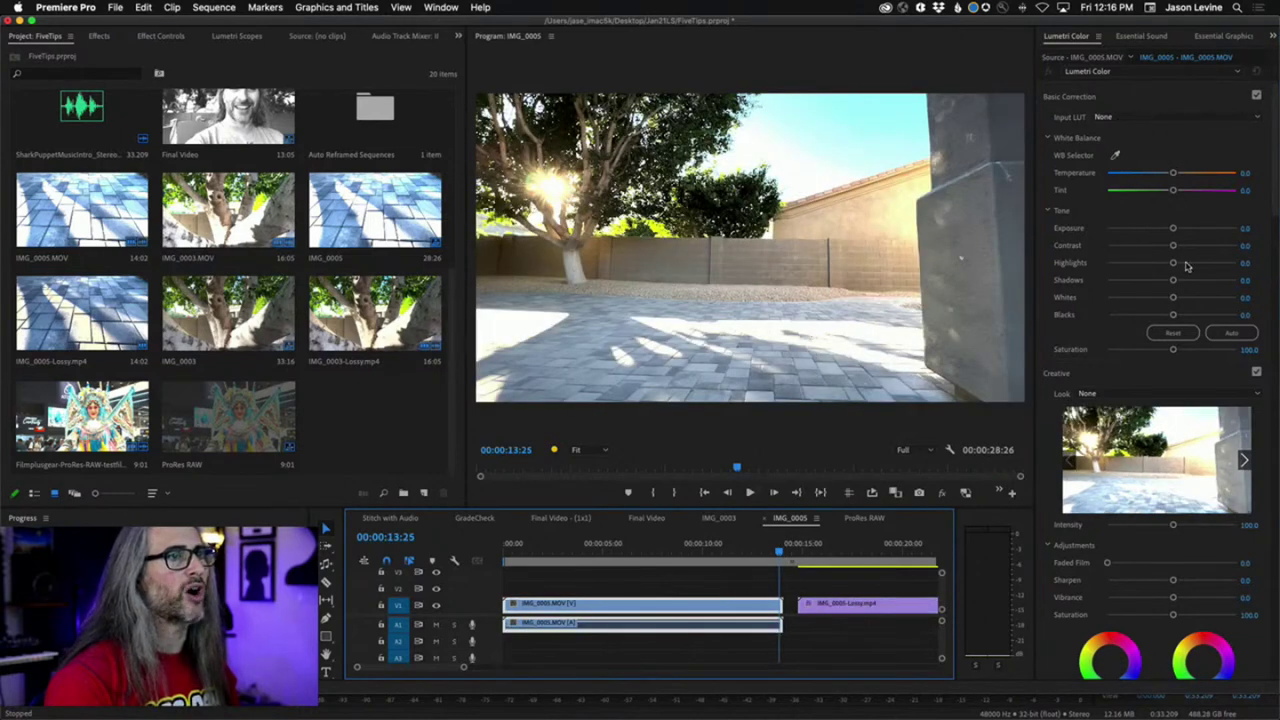
left_click_drag(1173, 297, 1113, 266)
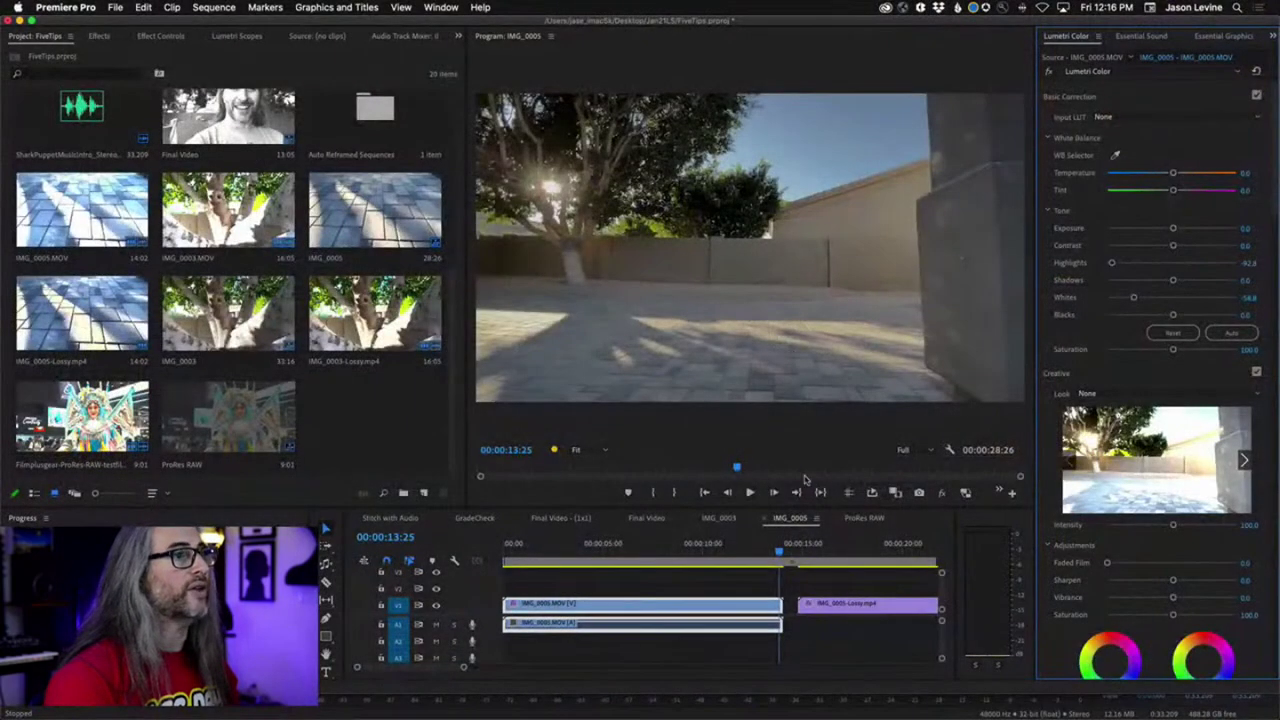
left_click(941, 494)
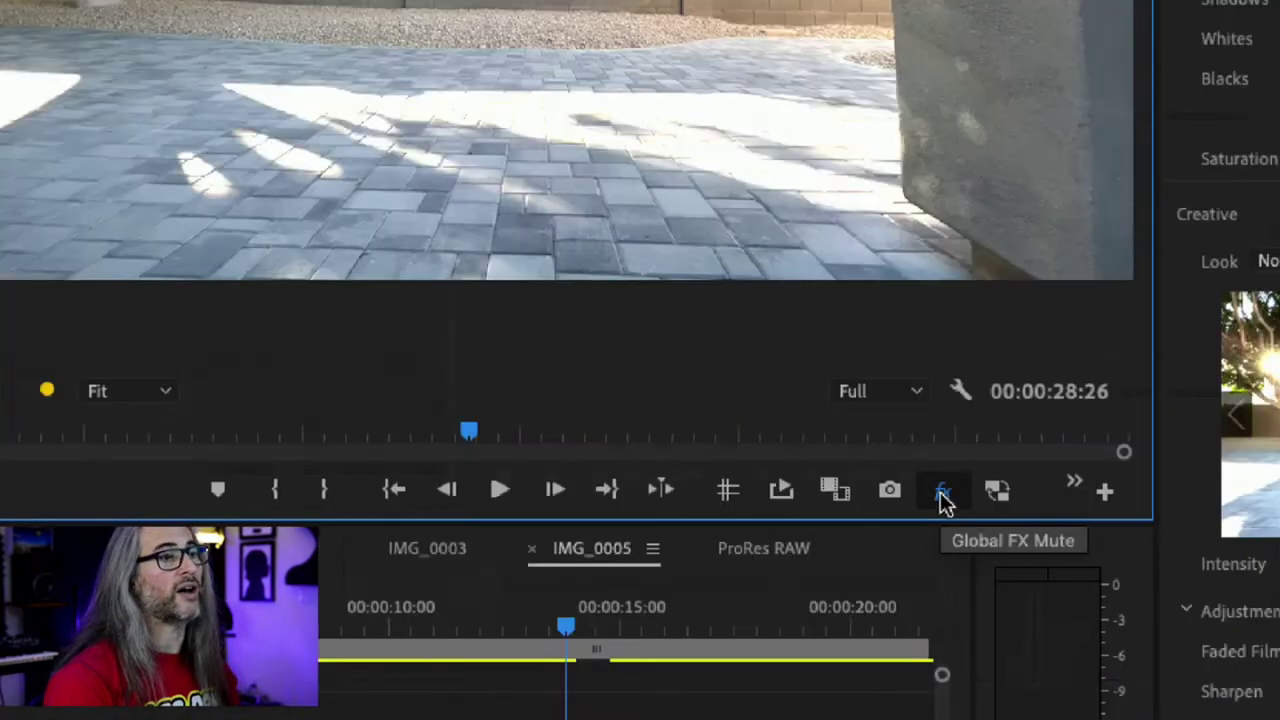
left_click(942, 494)
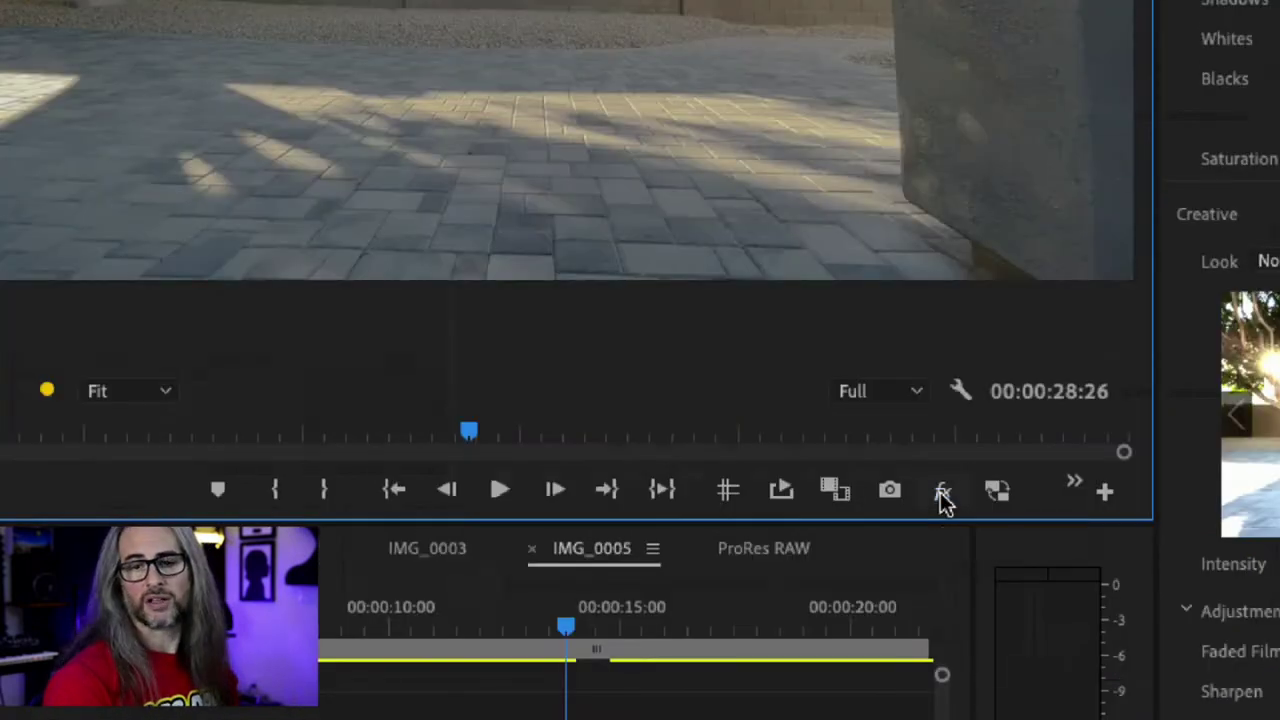
left_click(942, 494)
left_click(942, 494)
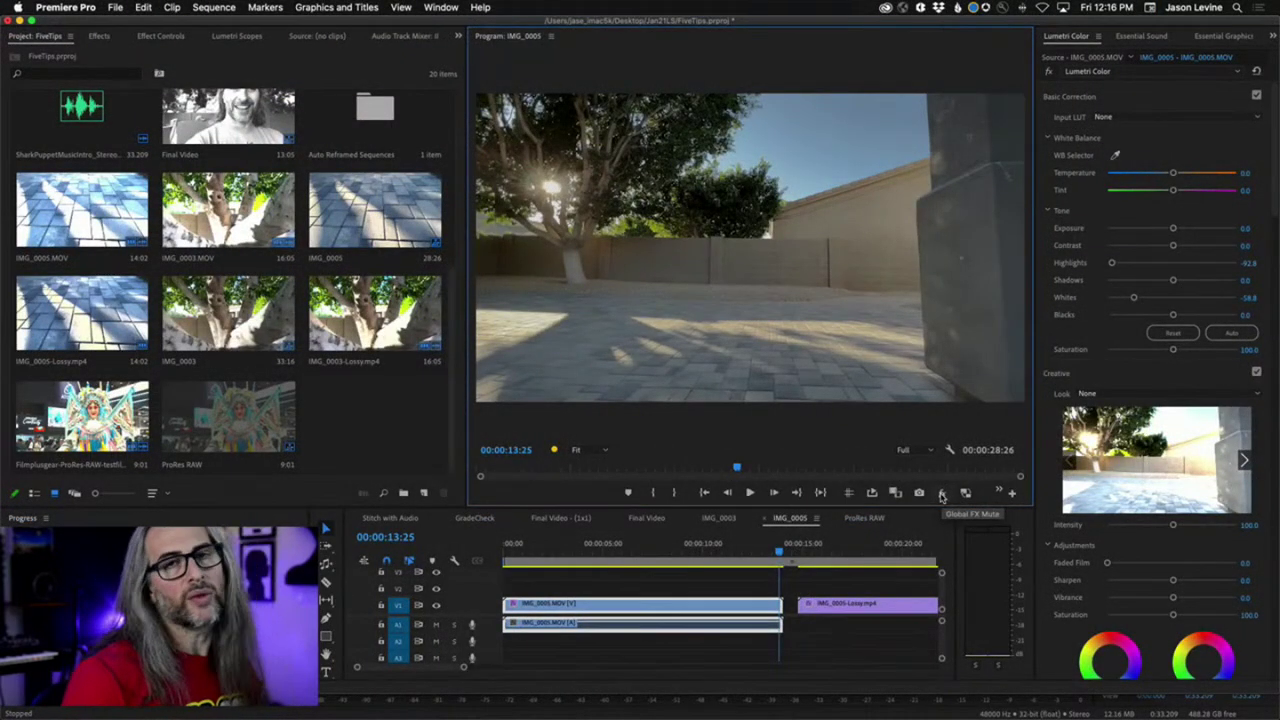
left_click(941, 494)
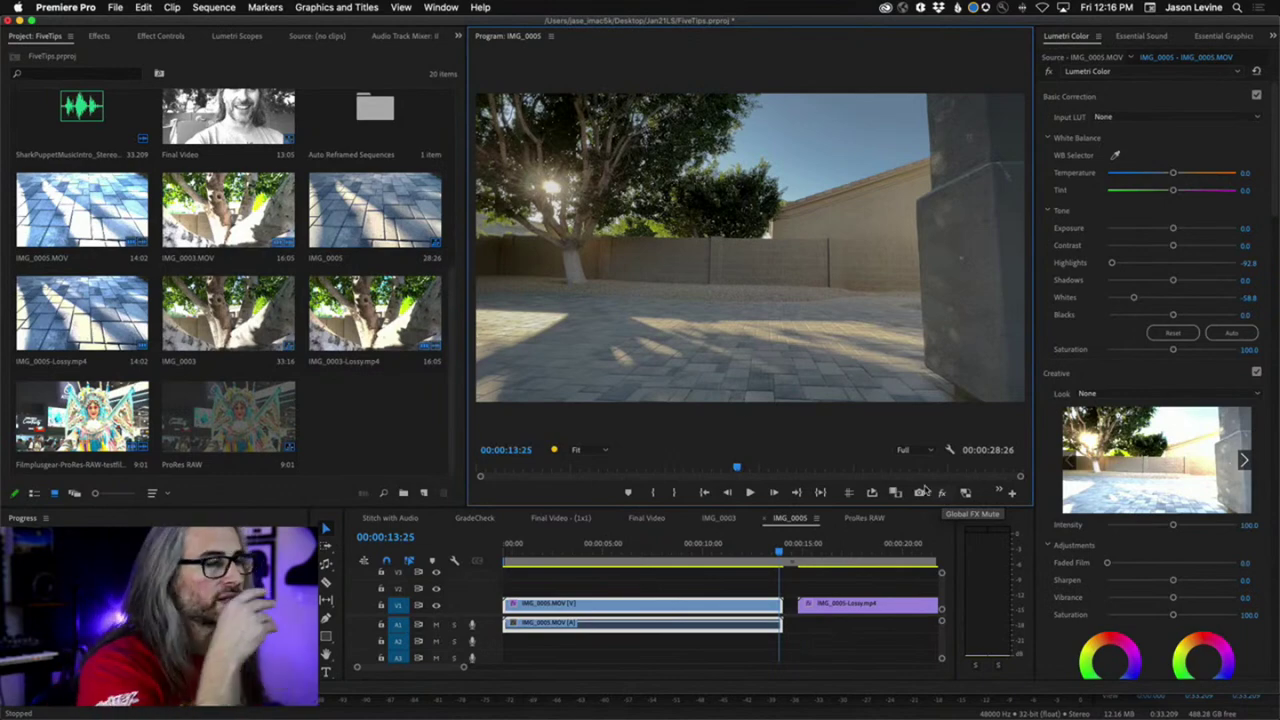
left_click(115, 7)
key("Escape")
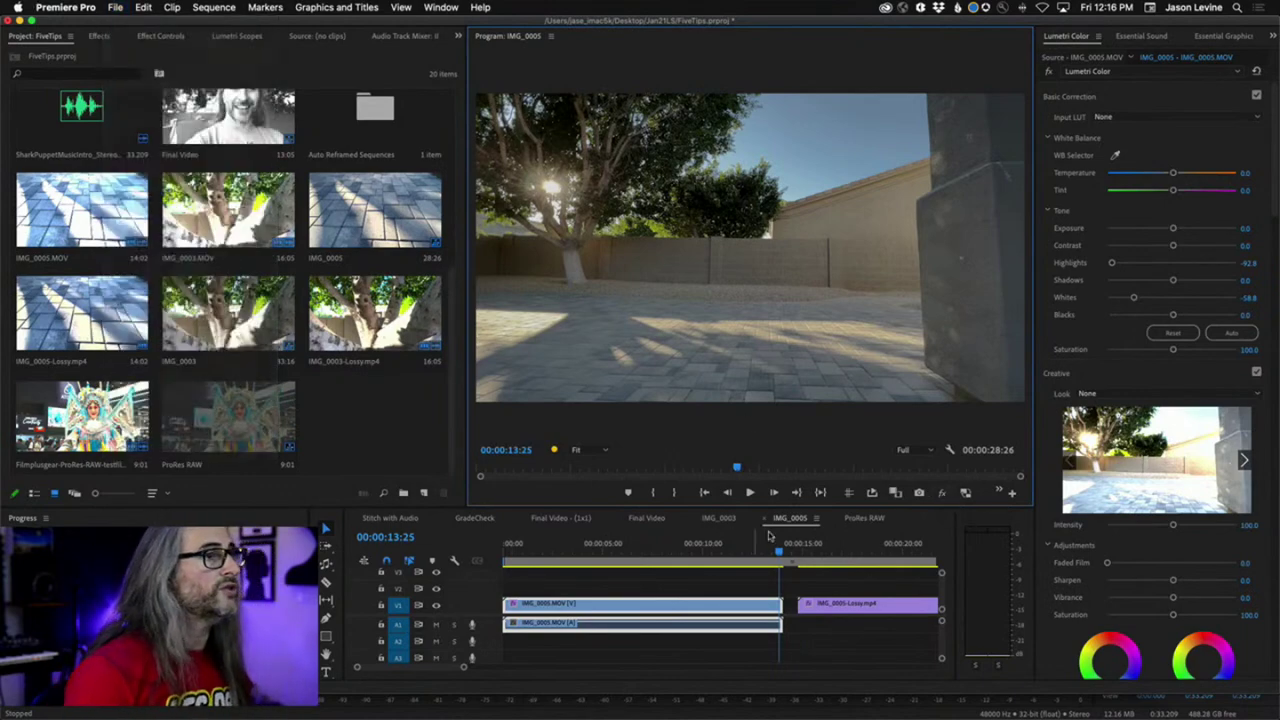
left_click(115, 7)
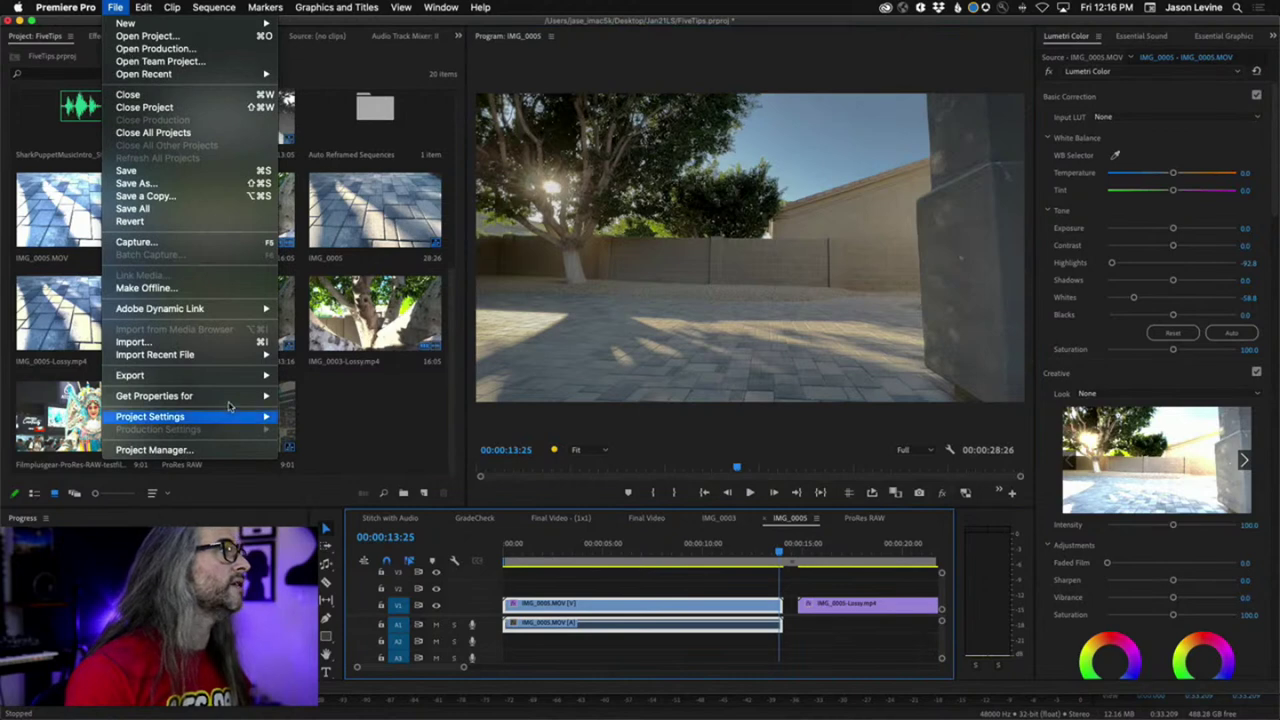
mouse_move(218, 380)
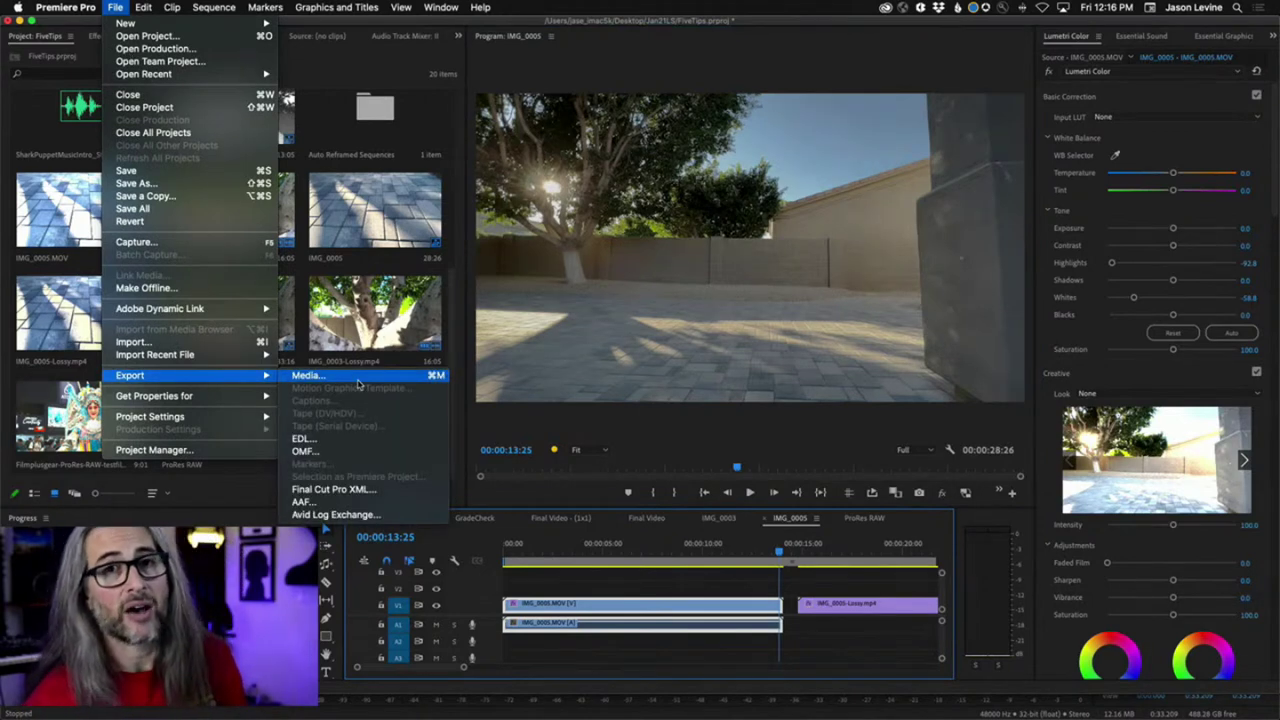
left_click(366, 8)
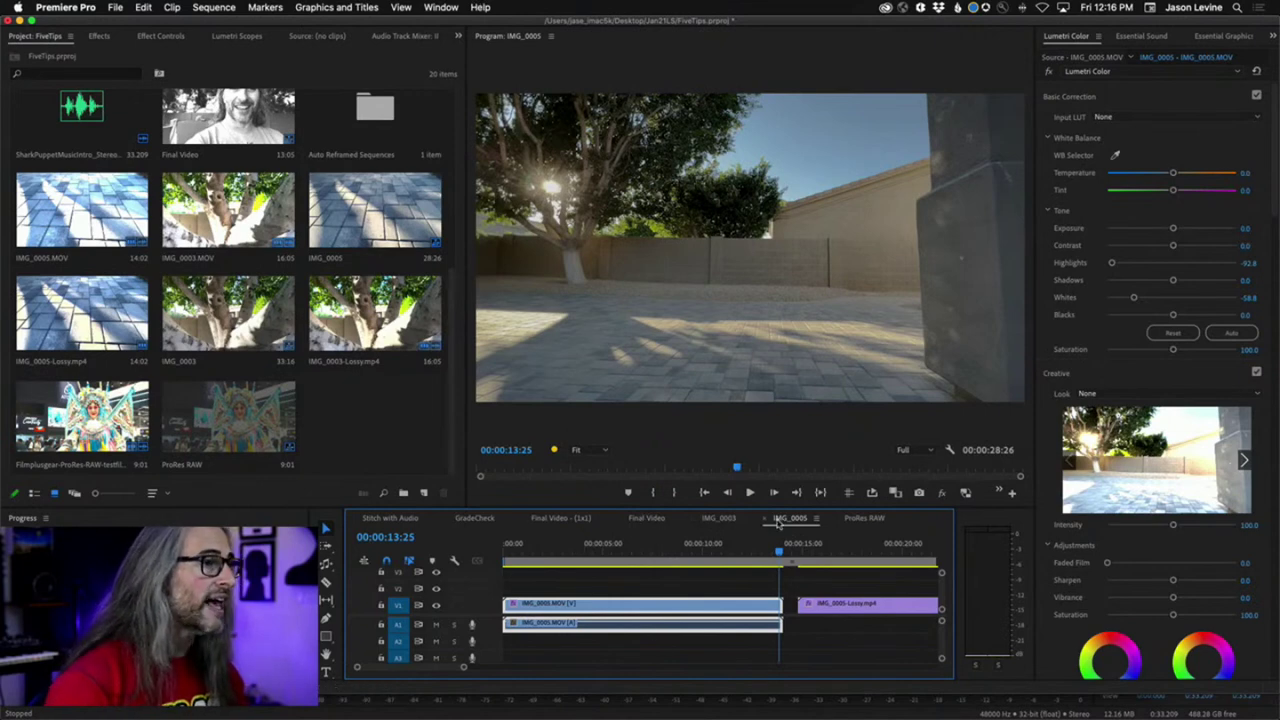
right_click(130, 297)
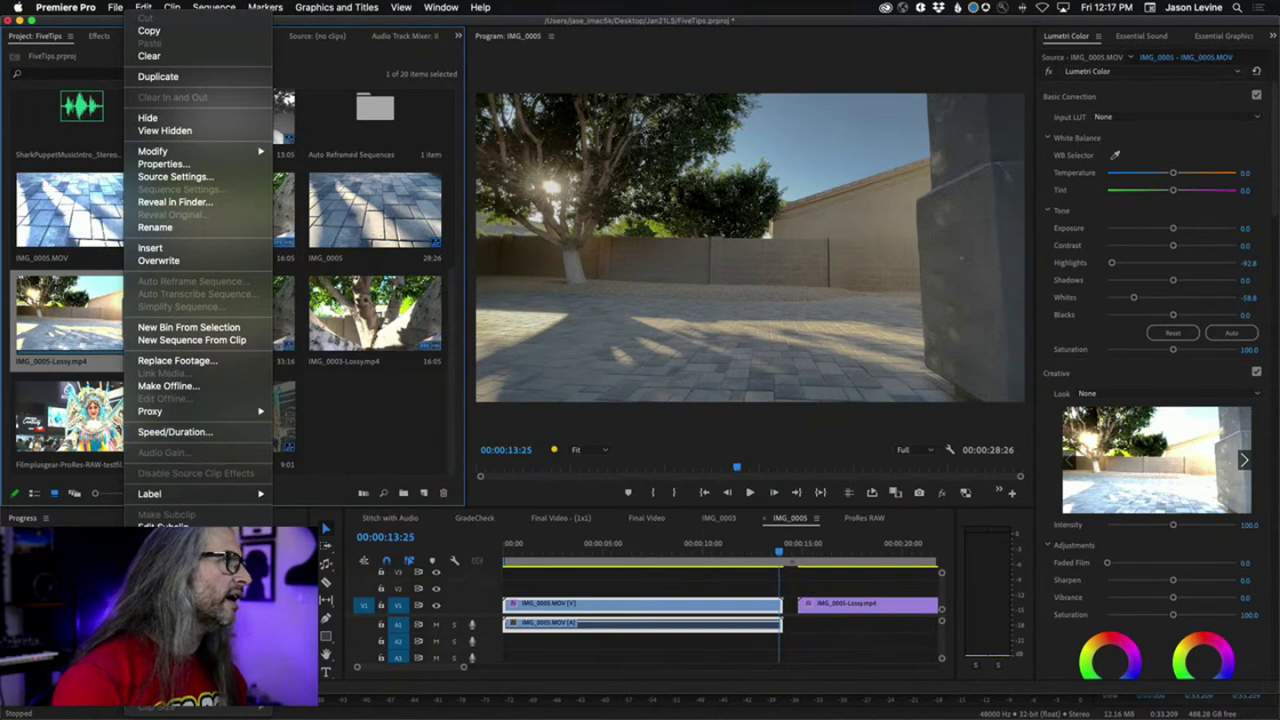
mouse_move(230, 411)
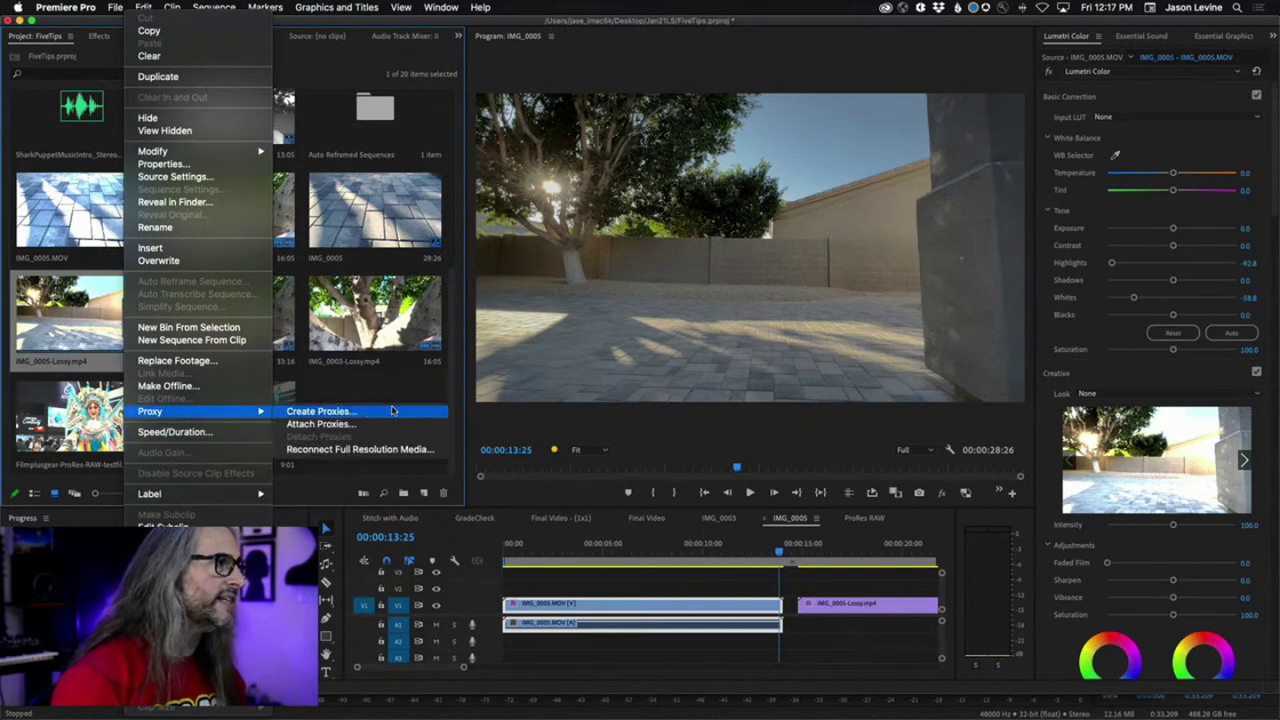
left_click(392, 411)
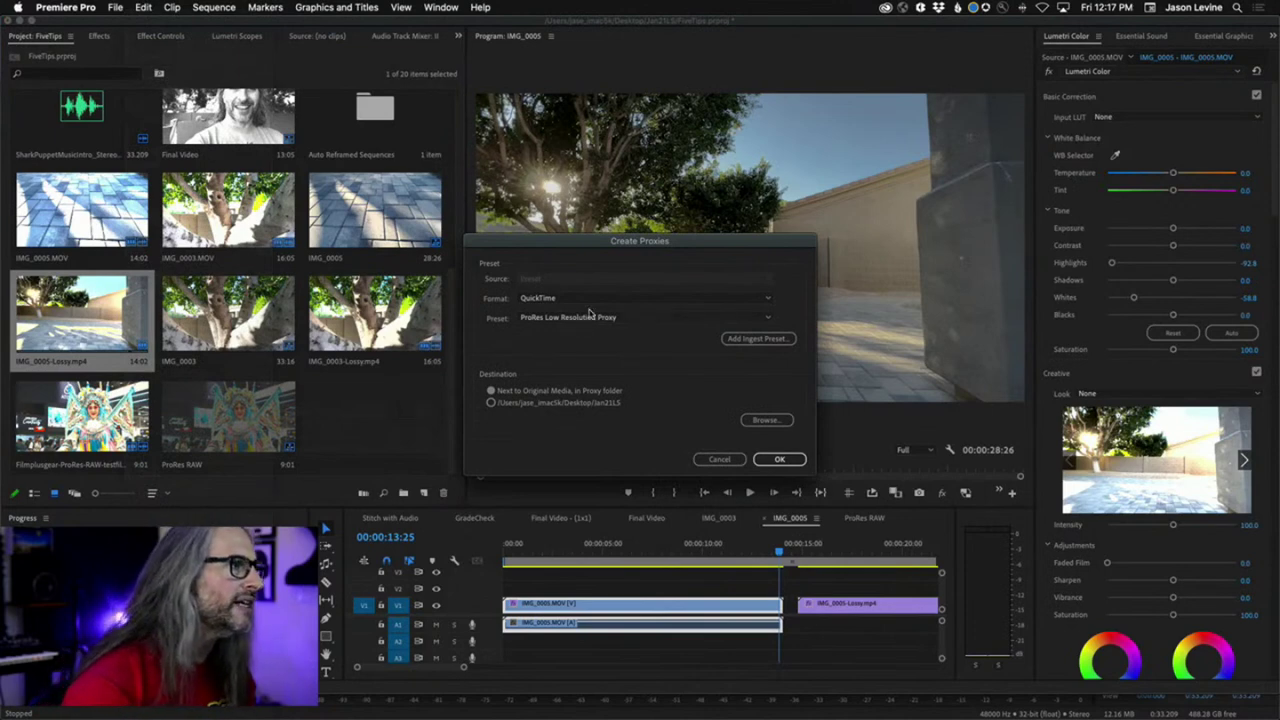
left_click(605, 302)
left_click(603, 308)
left_click(603, 304)
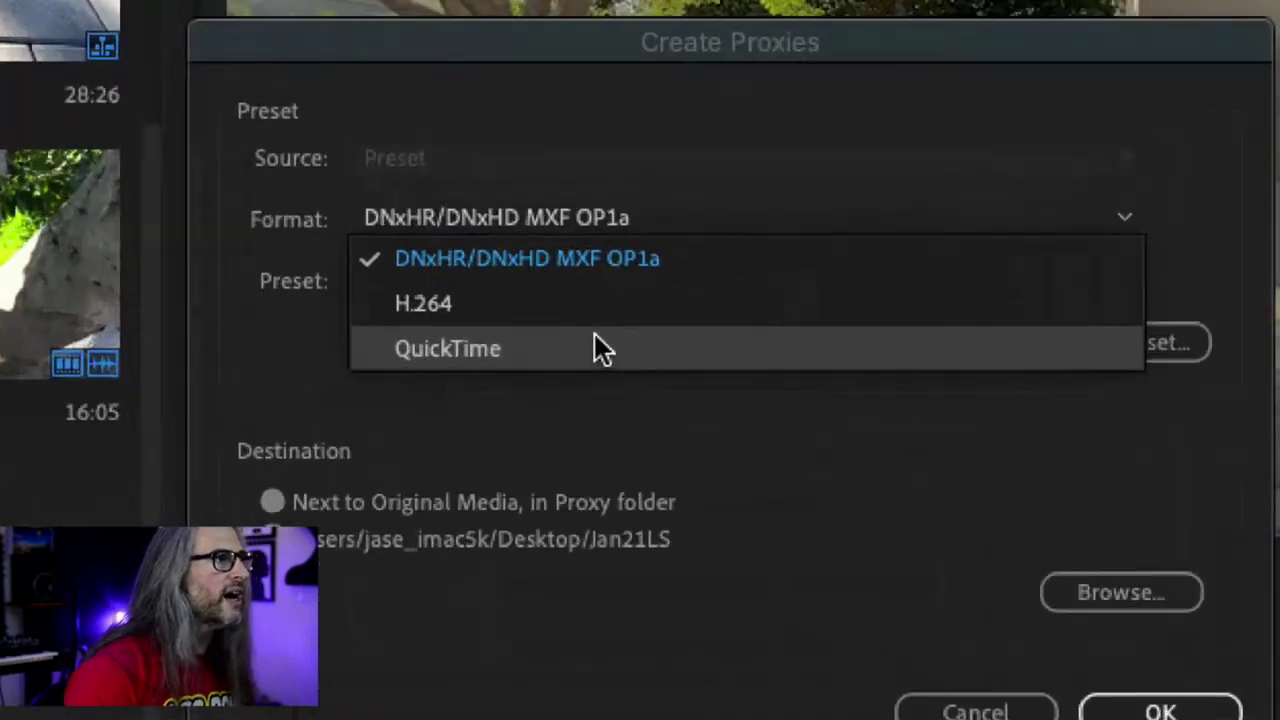
left_click(595, 340)
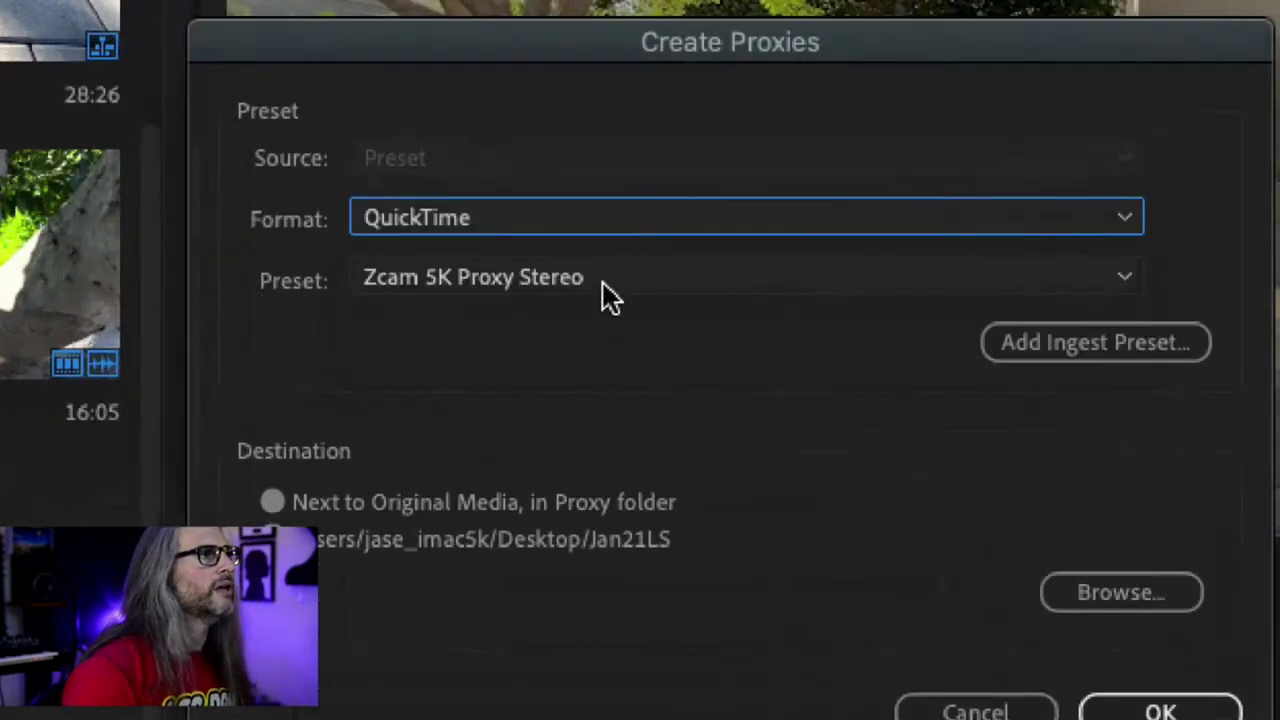
left_click(605, 295)
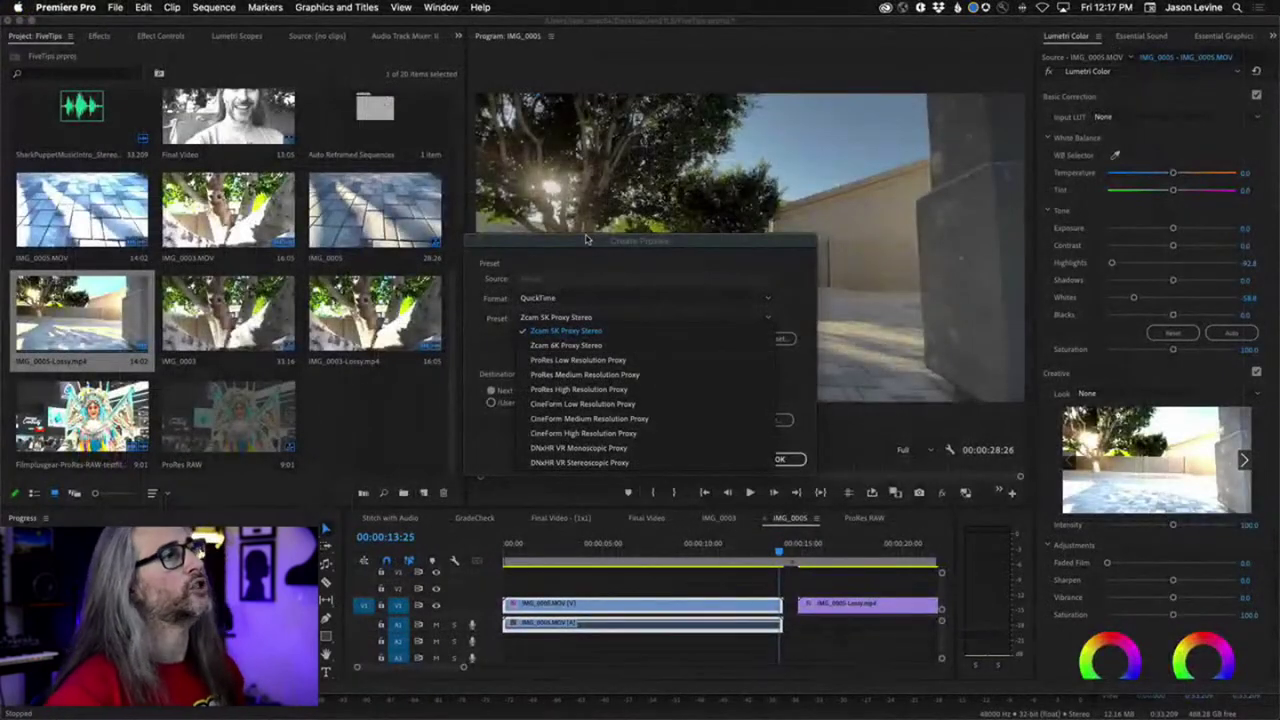
left_click(587, 238)
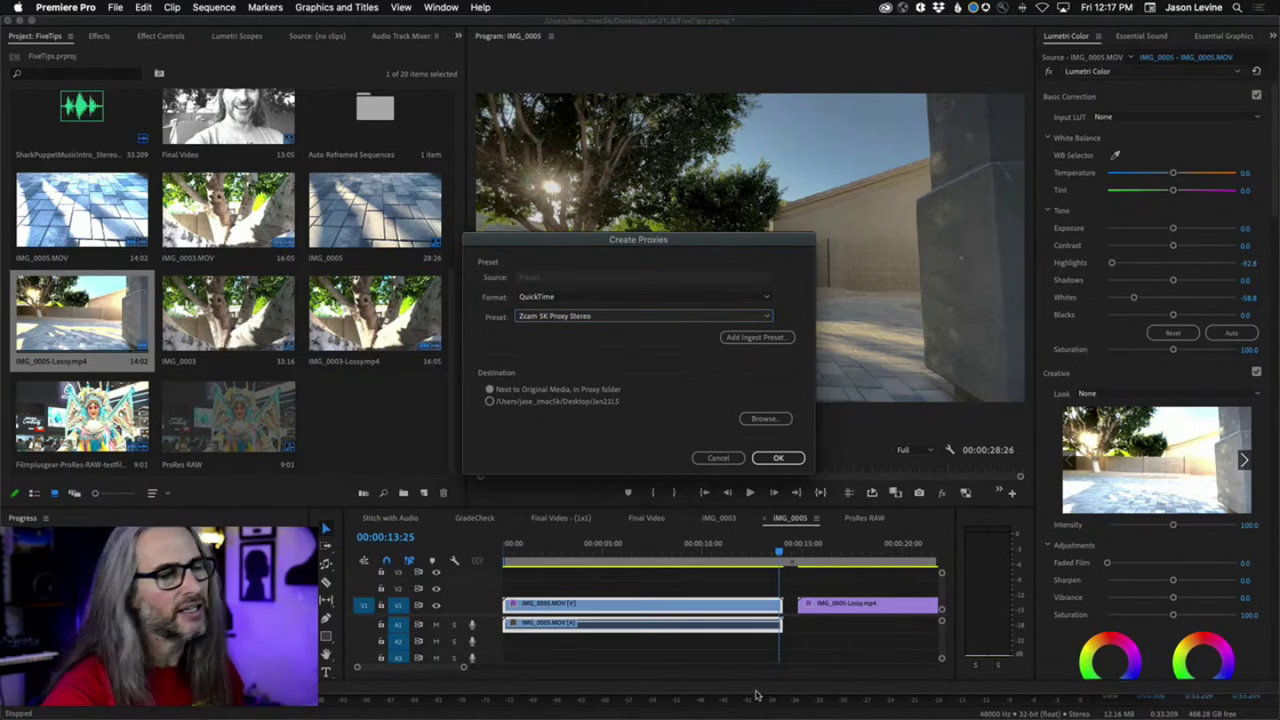
left_click(718, 457)
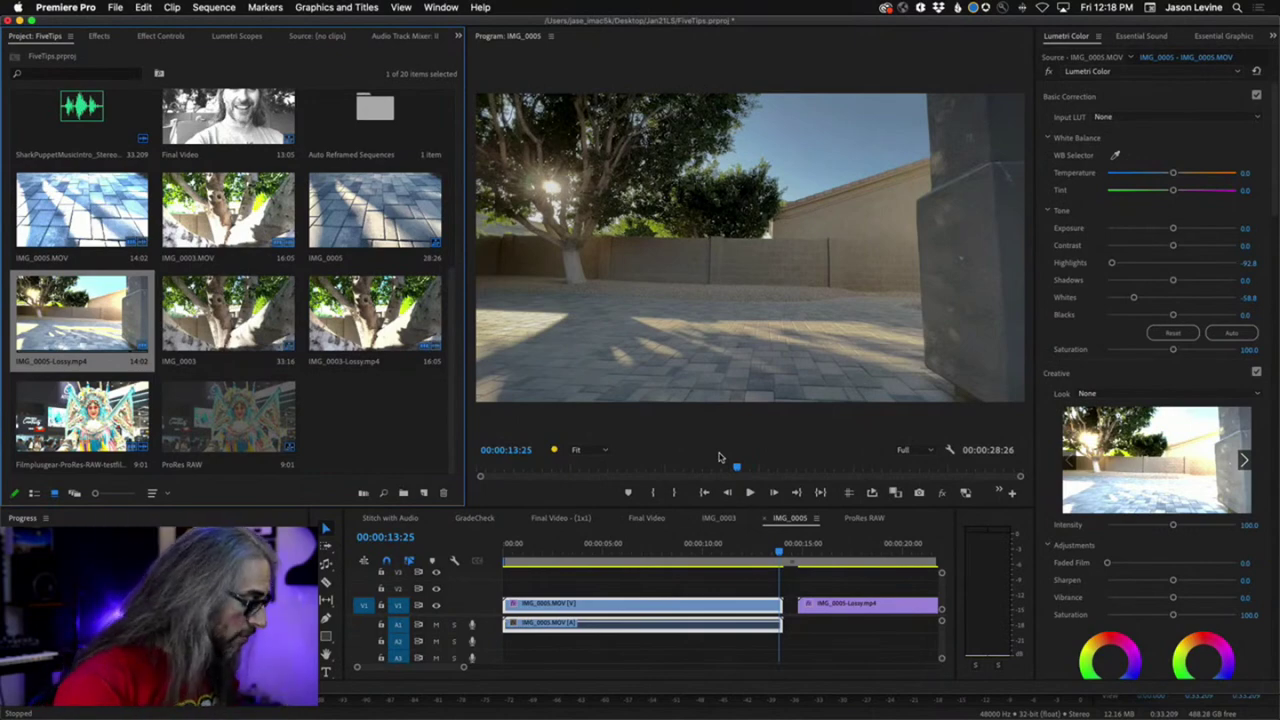
Switch from Premiere Pro to Adobe Audition with Cmd+Tab
key("super+Tab")
key("super+Tab")
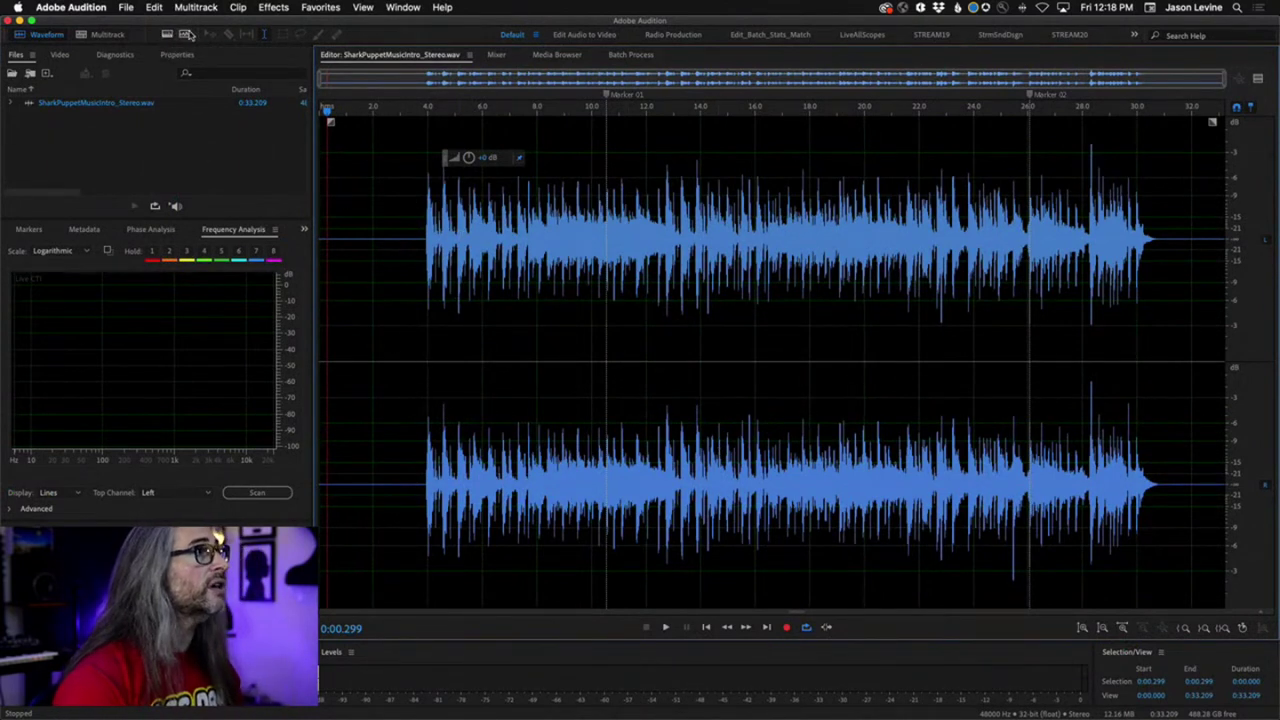
Show SharkPuppetMusicIntro_Stereo.wav as a spectral frequency display
left_click(168, 35)
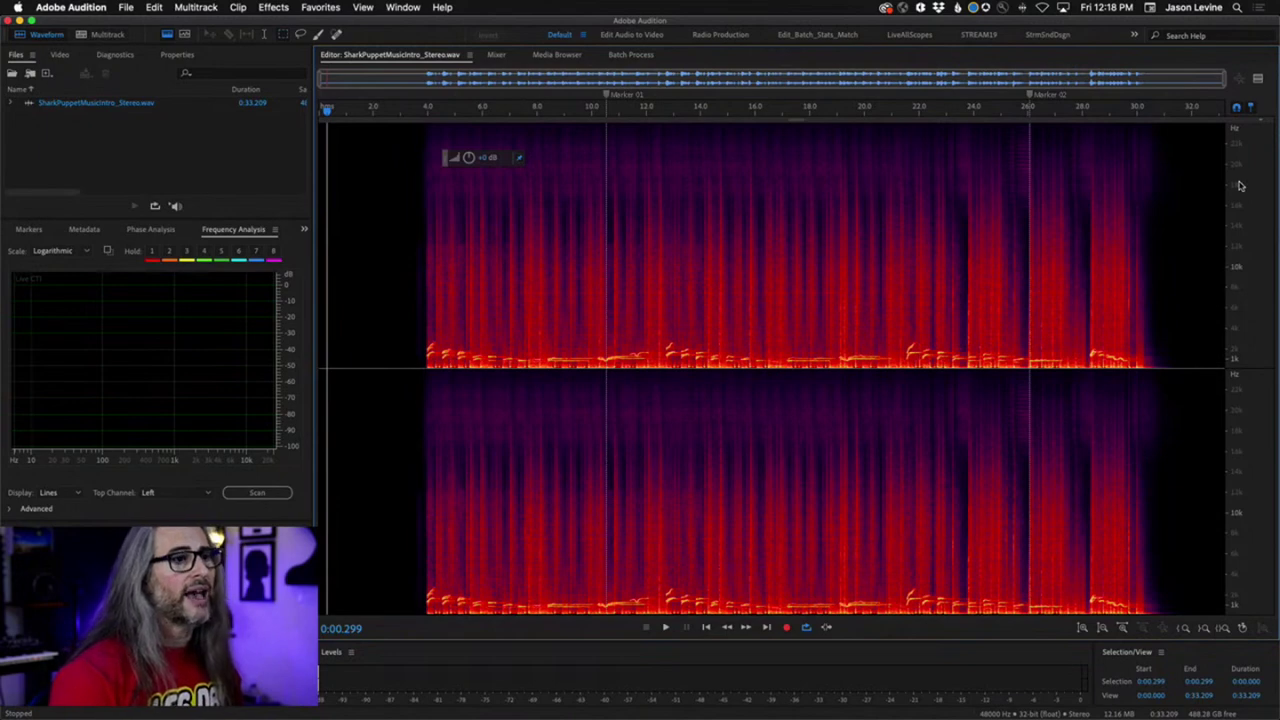
left_click(1216, 70)
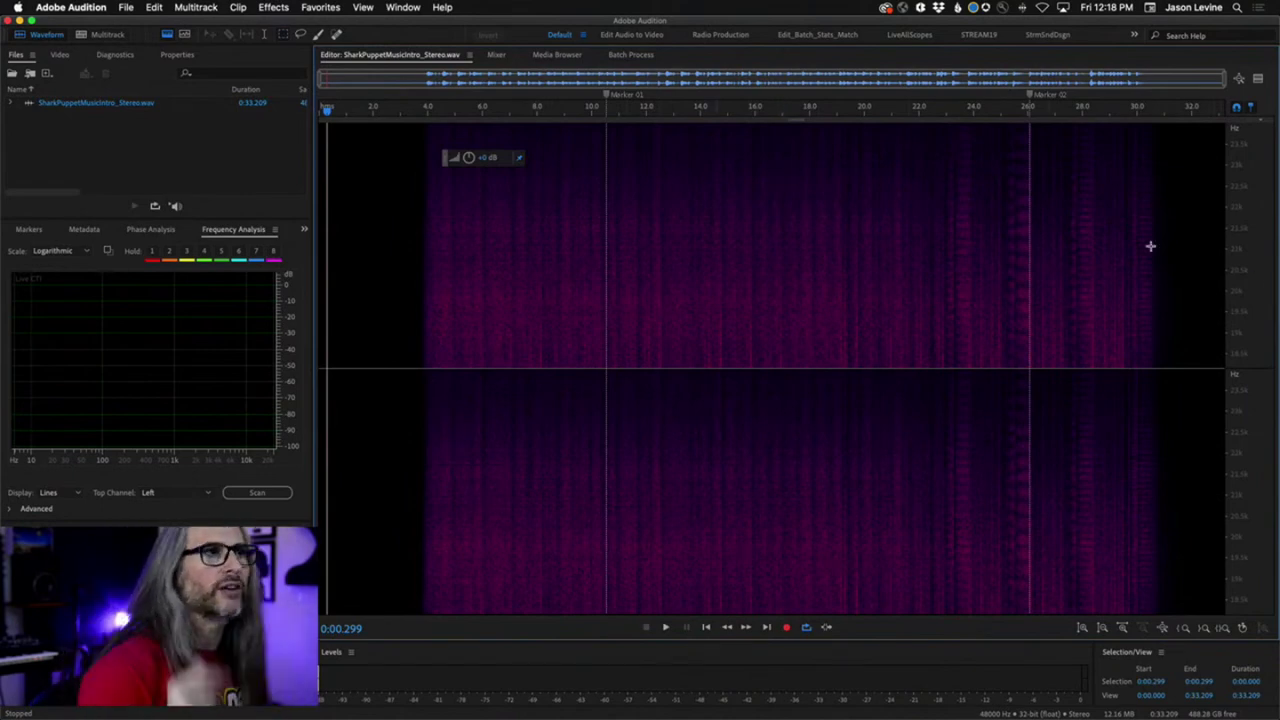
scroll(1259, 212, "down", 3)
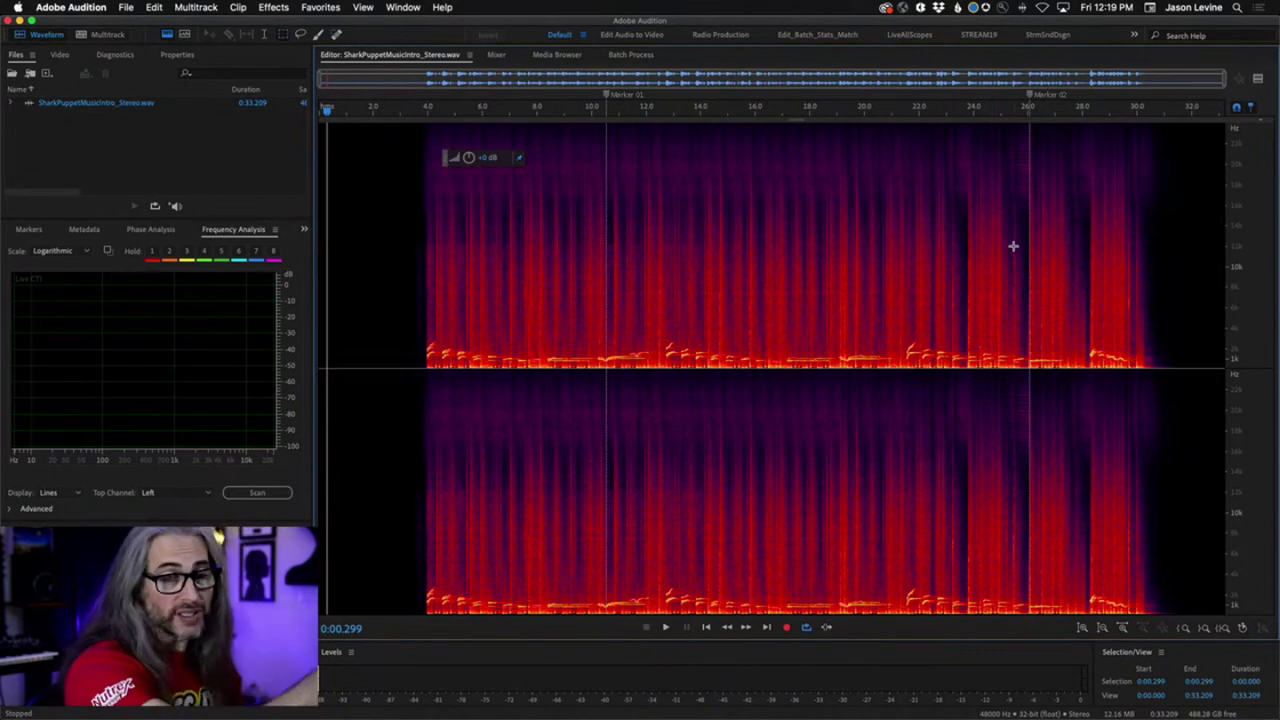
Open the export settings and set the sample rate to Same as Source (48000 Hz stereo, 16-bit)
left_click(128, 6)
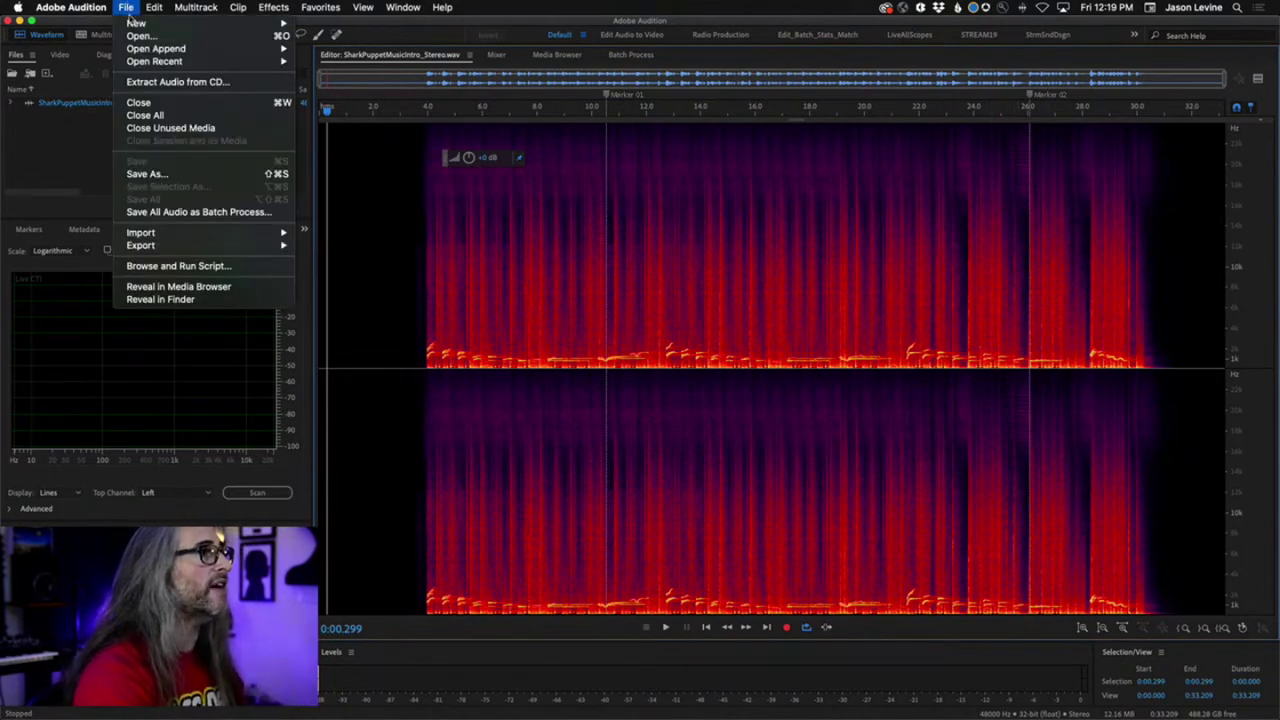
mouse_move(272, 246)
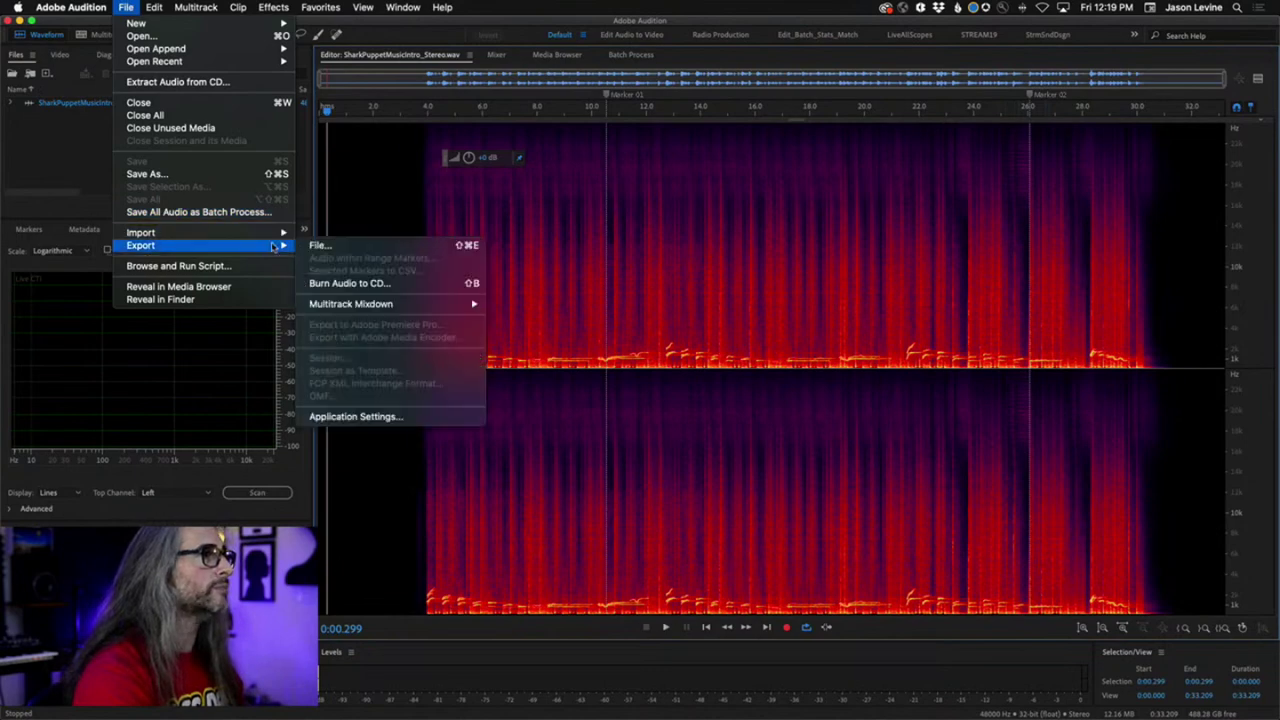
left_click(403, 246)
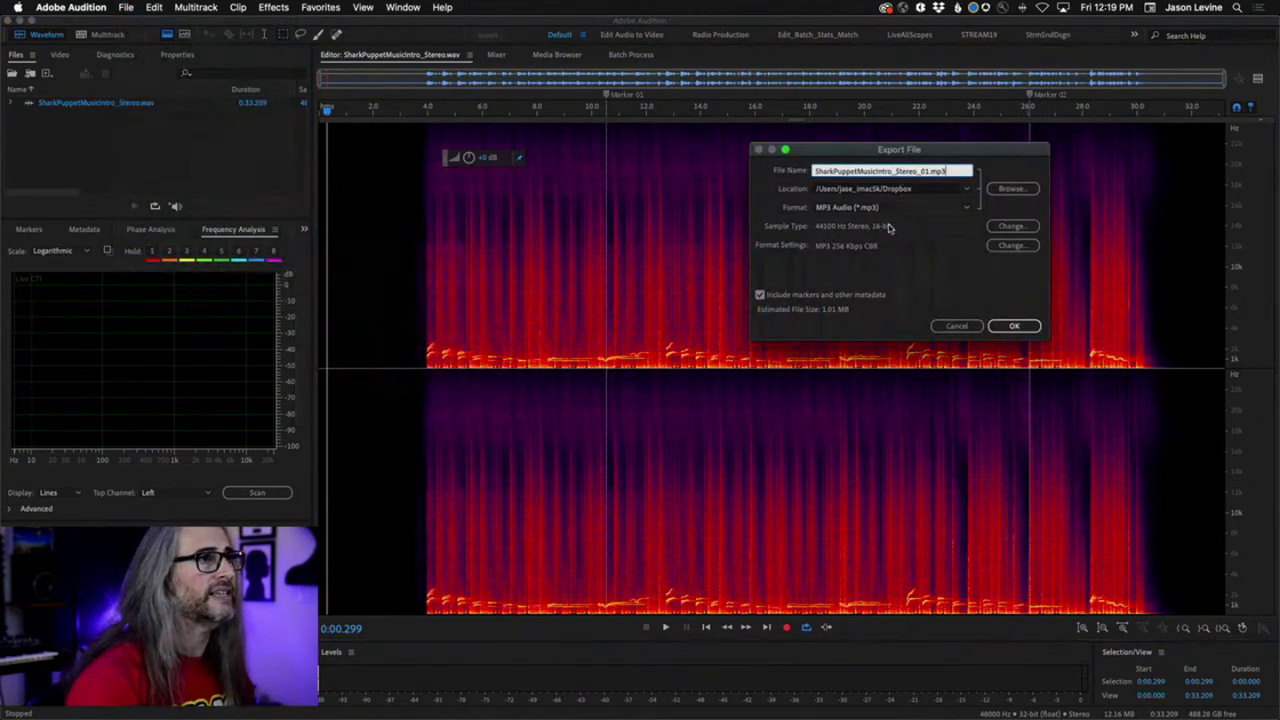
left_click(1013, 227)
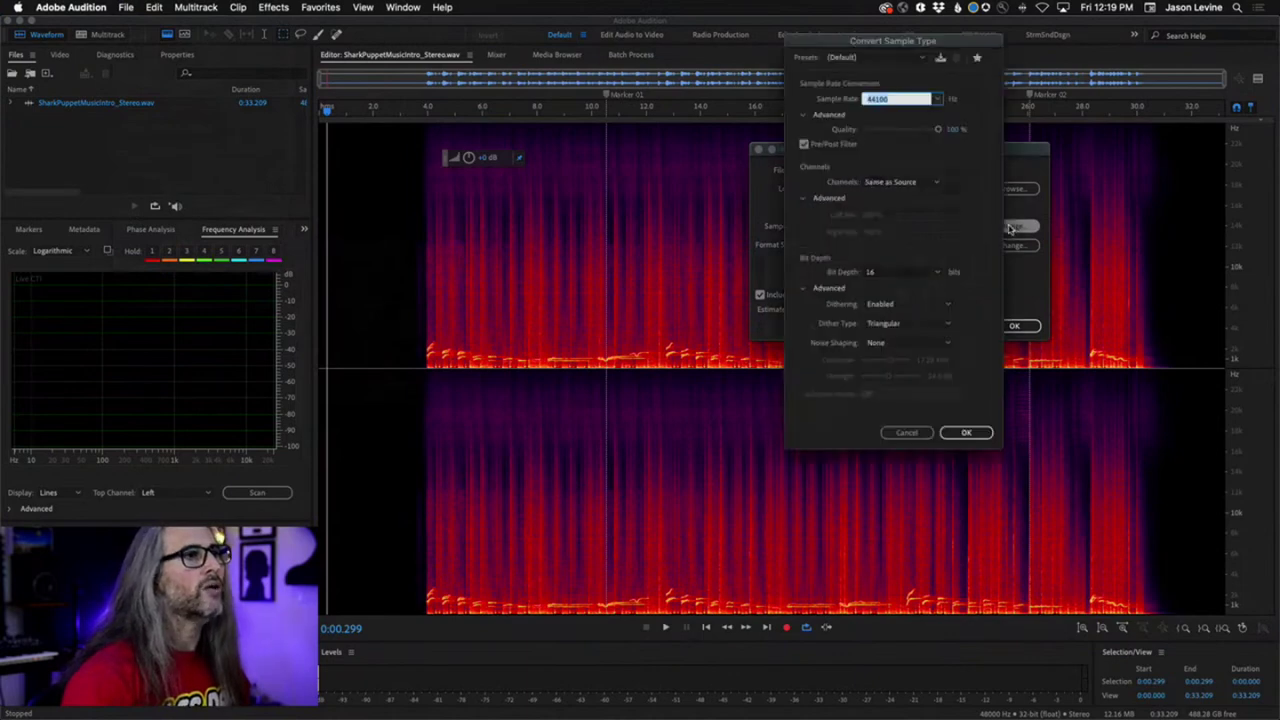
left_click(936, 100)
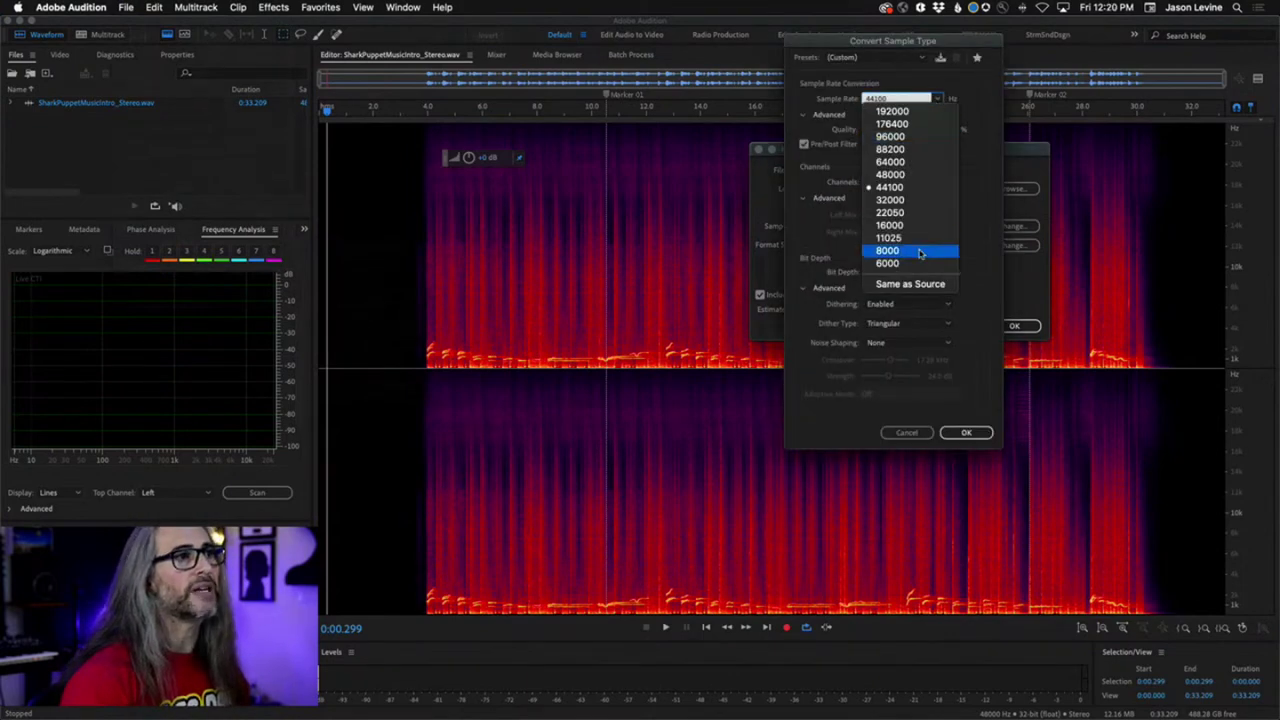
left_click(922, 284)
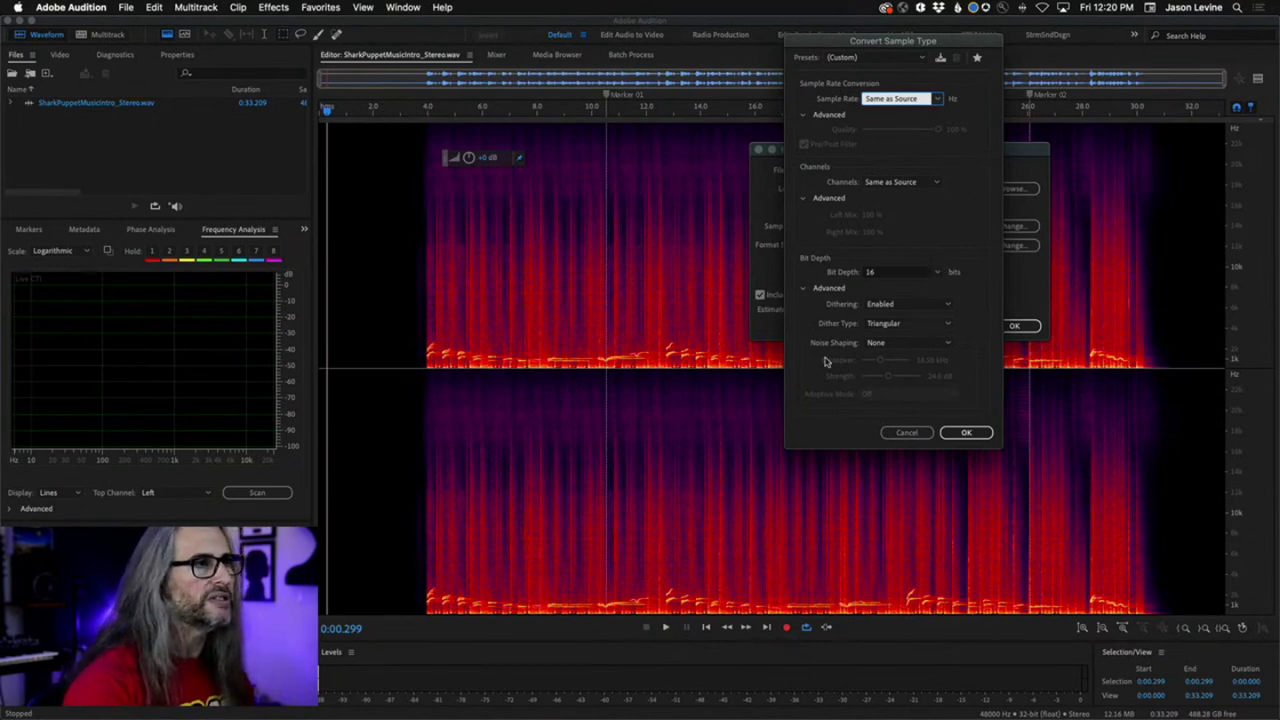
left_click(962, 432)
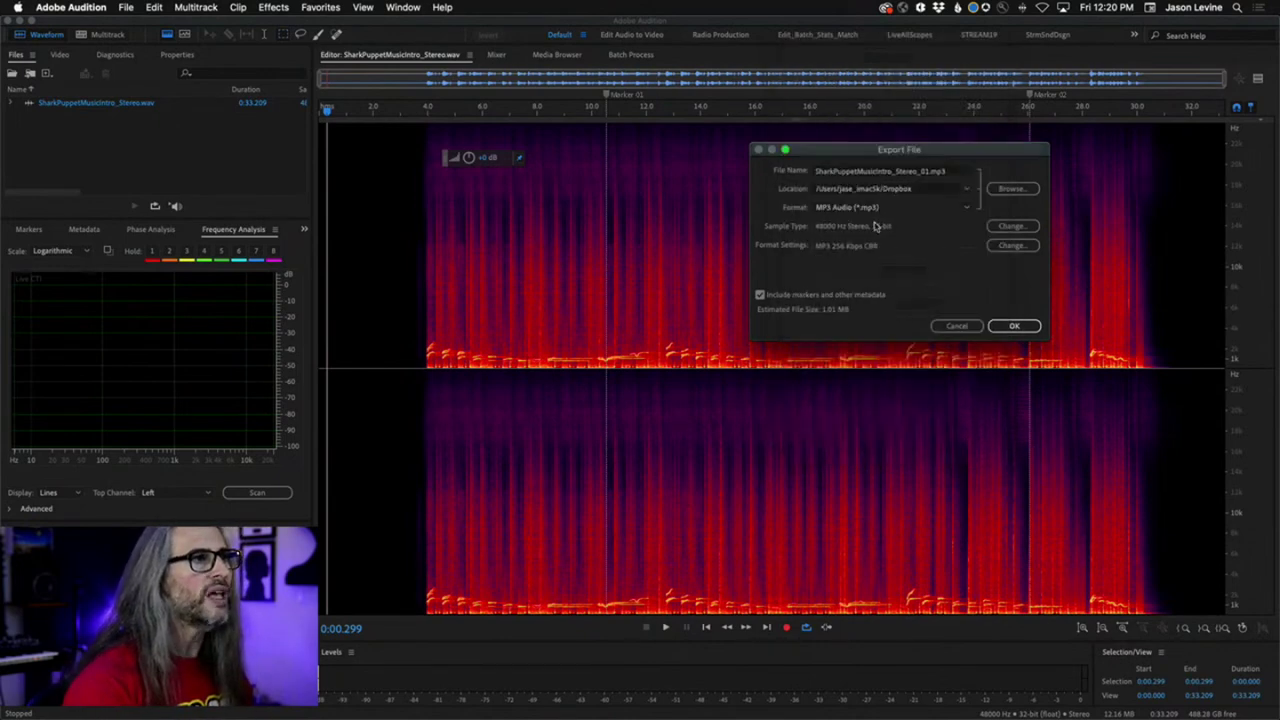
Open the MP3 format settings and their Bitrate list
left_click(1020, 245)
left_click(950, 236)
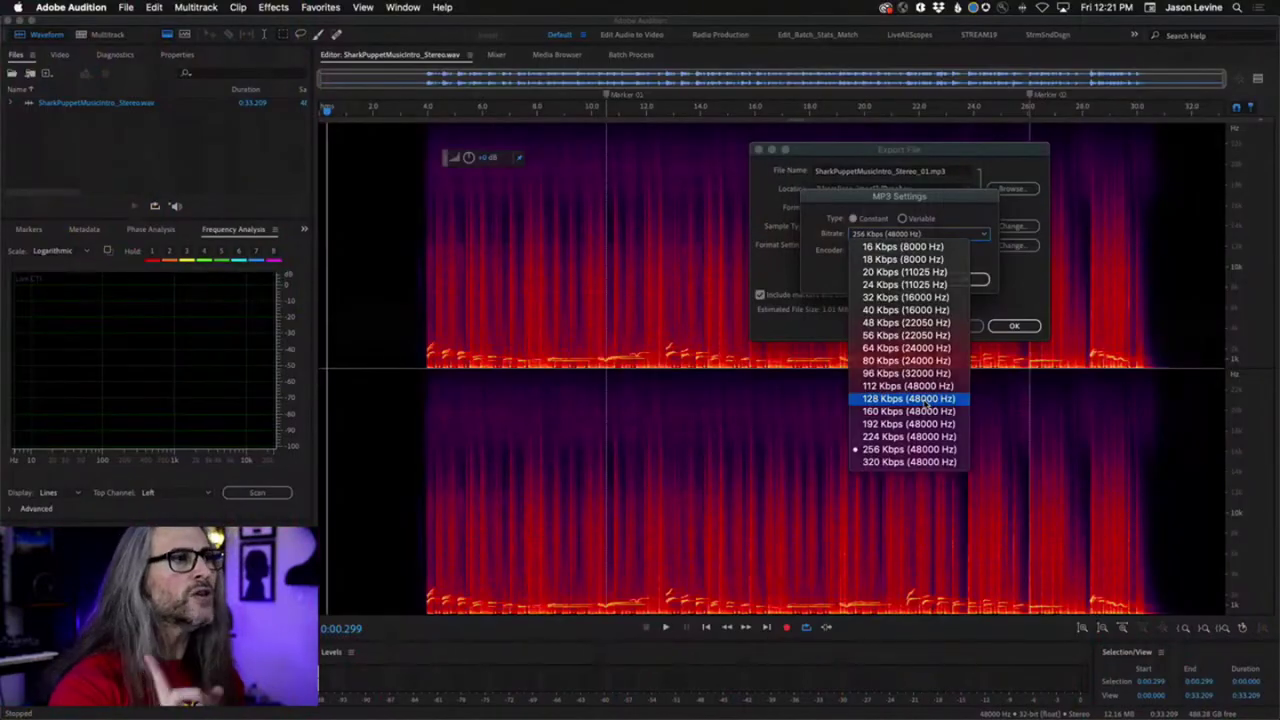
Confirm the 128 Kbps MP3 settings and rename the export to SharkPuppetMusicIntro_128k.mp3
left_click(923, 395)
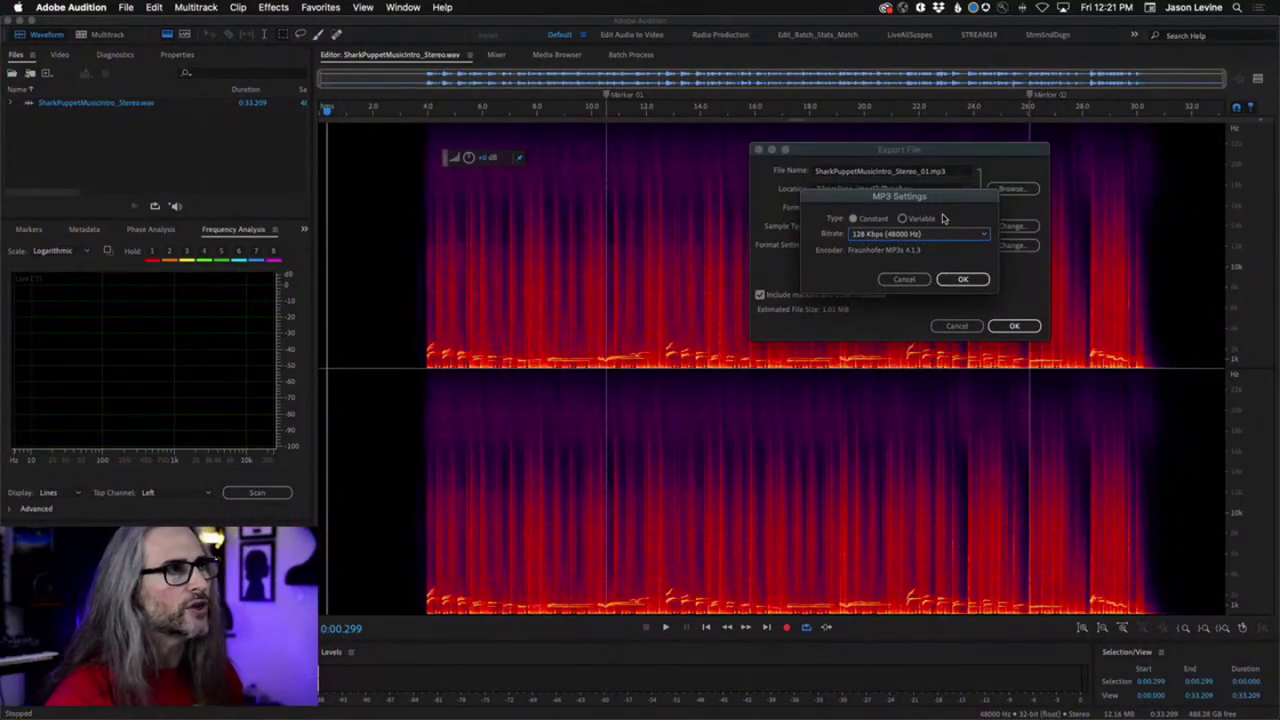
left_click(963, 279)
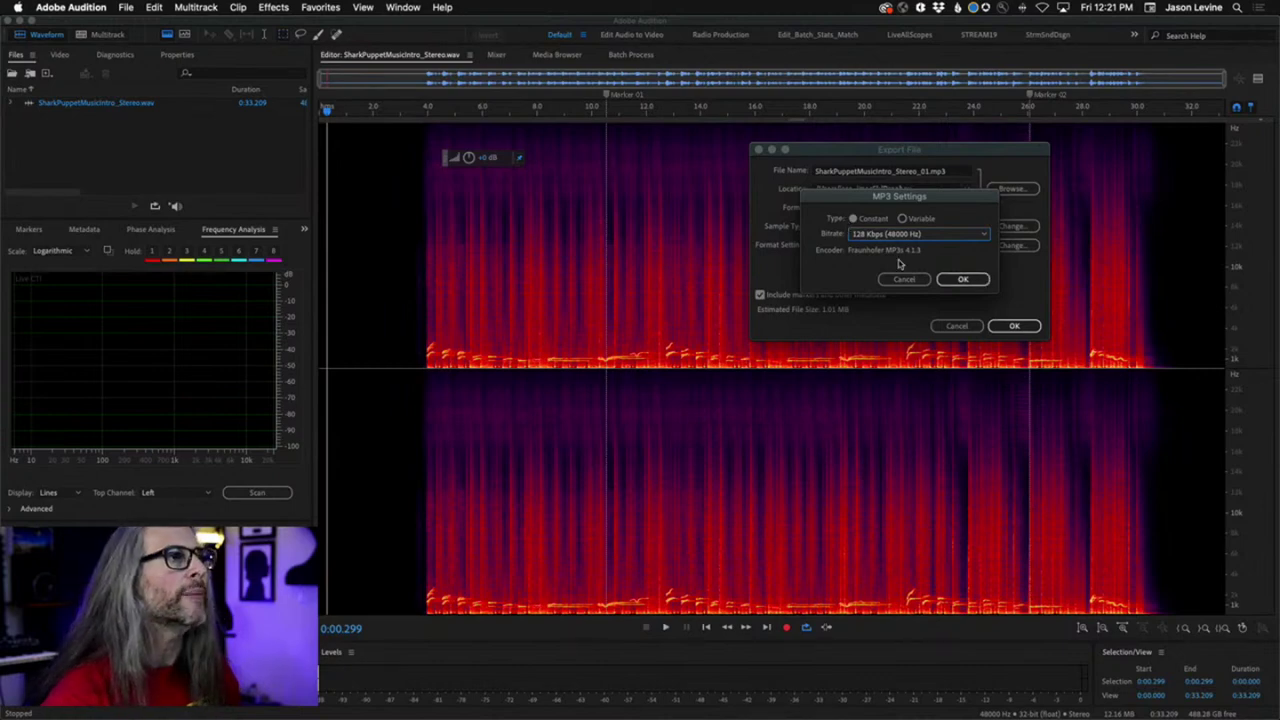
left_click(975, 279)
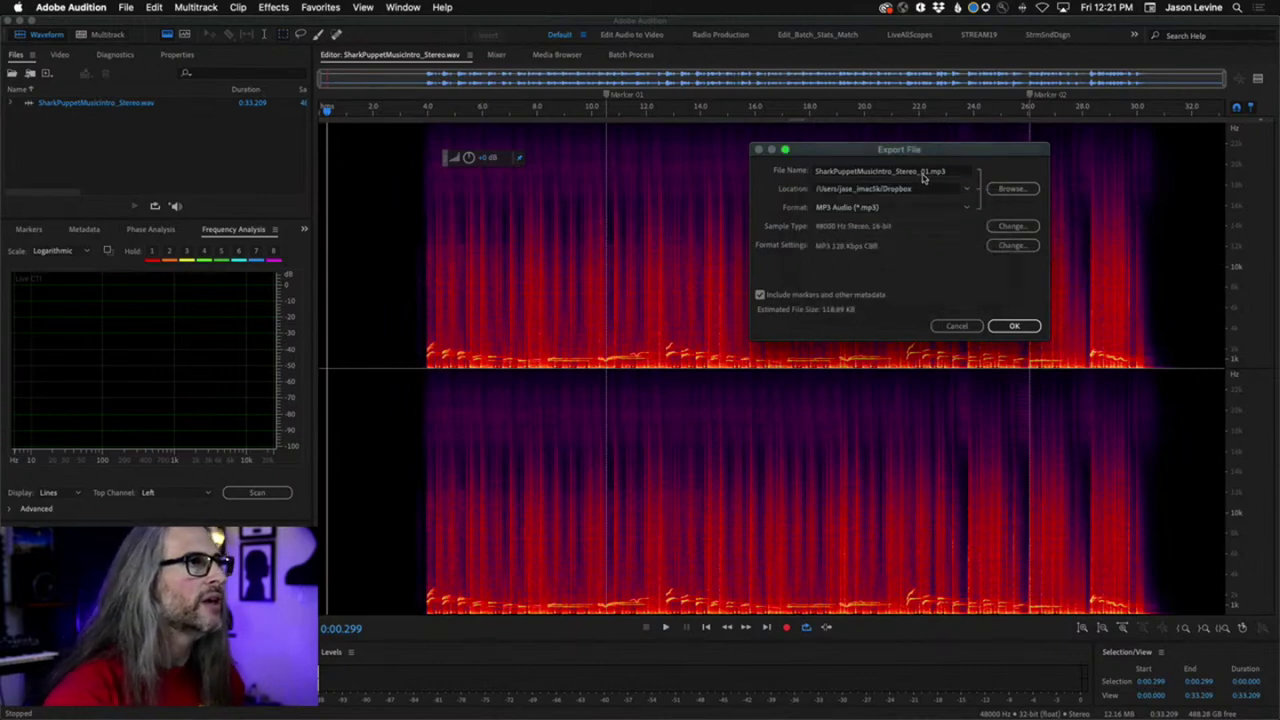
left_click(927, 171)
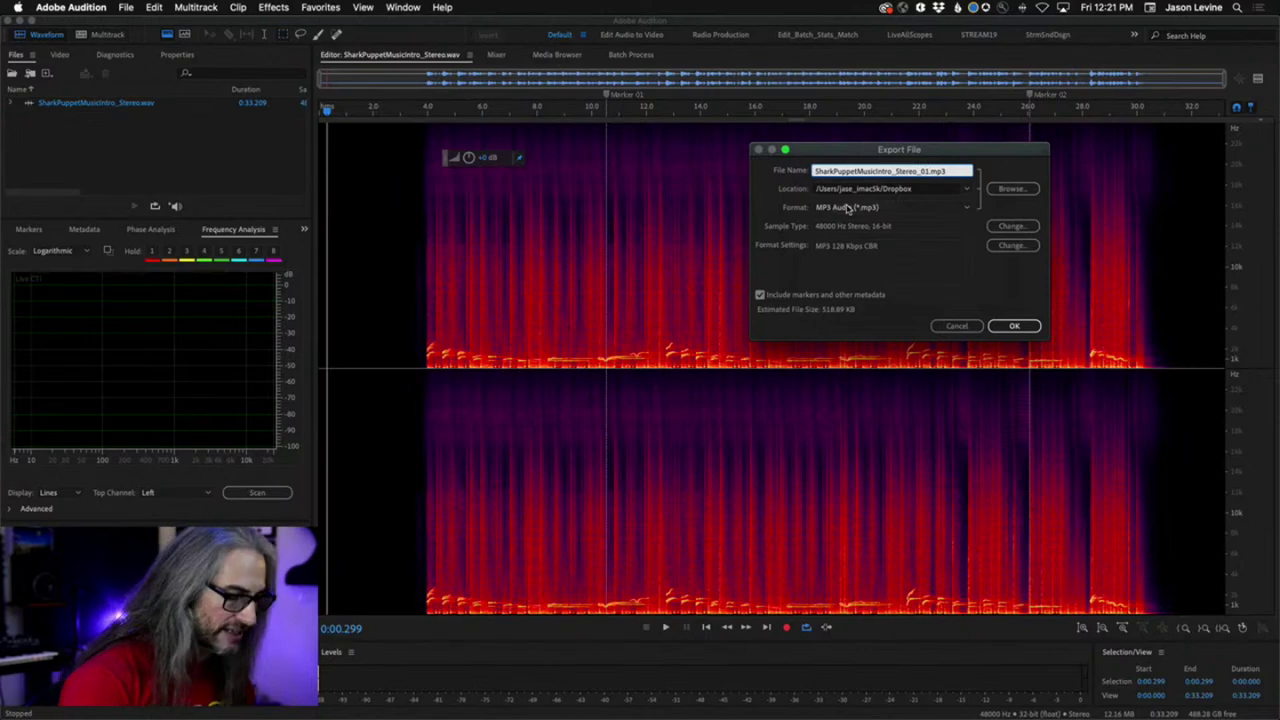
key("BackSpace")
key("BackSpace")
key("BackSpace")
key("BackSpace")
key("BackSpace")
key("BackSpace")
key("BackSpace")
key("BackSpace")
type("128k")
Set the export location to the Desktop and export the 128k MP3
left_click(966, 188)
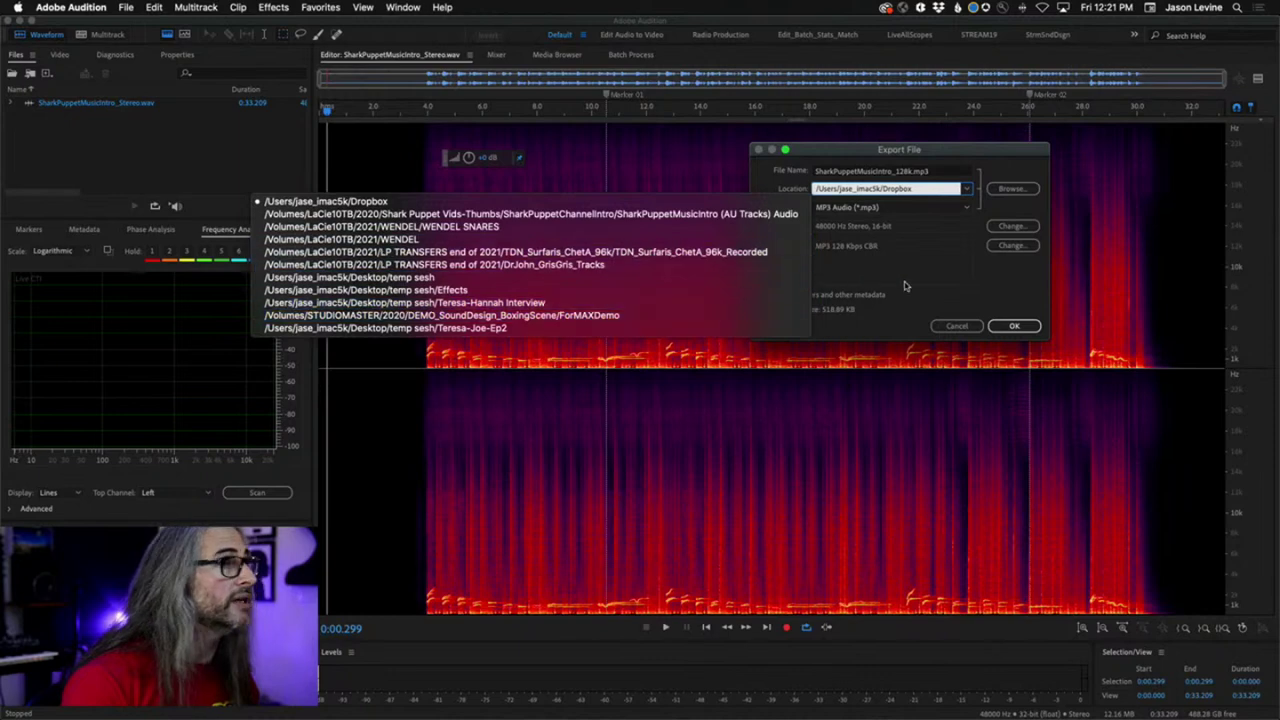
key("Escape")
key("Tab")
key("space")
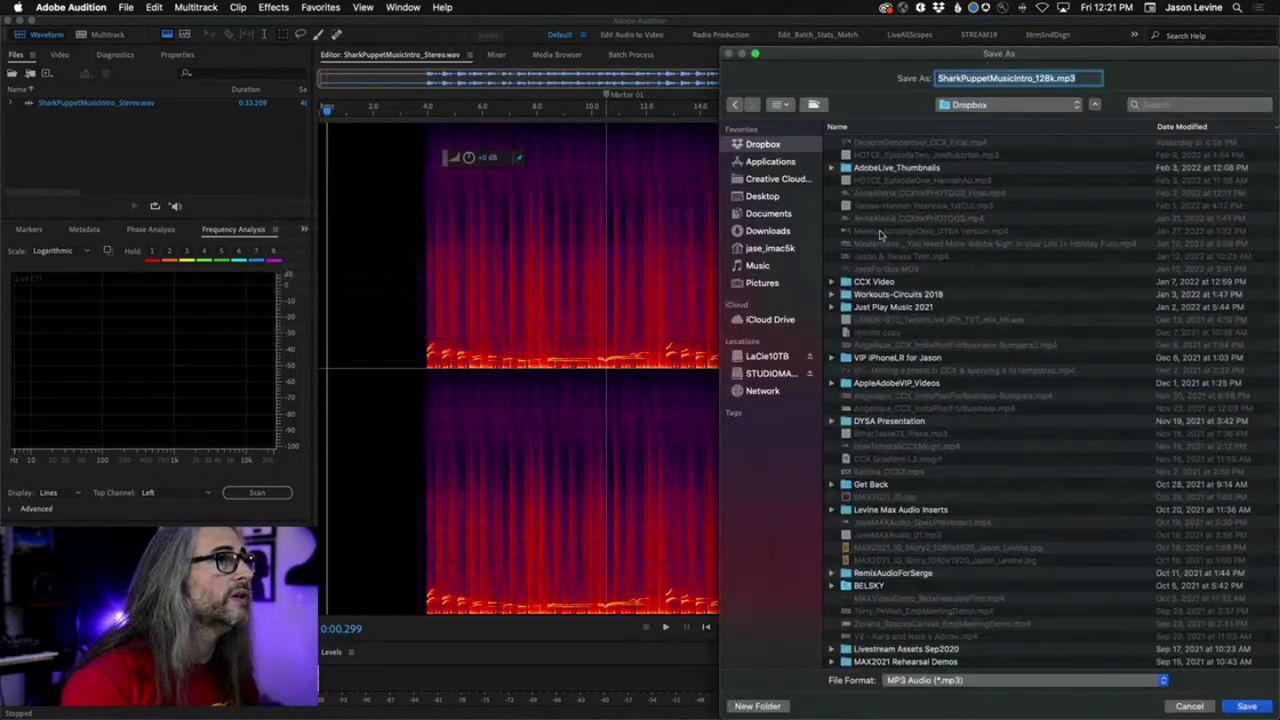
left_click(764, 197)
left_click(1250, 706)
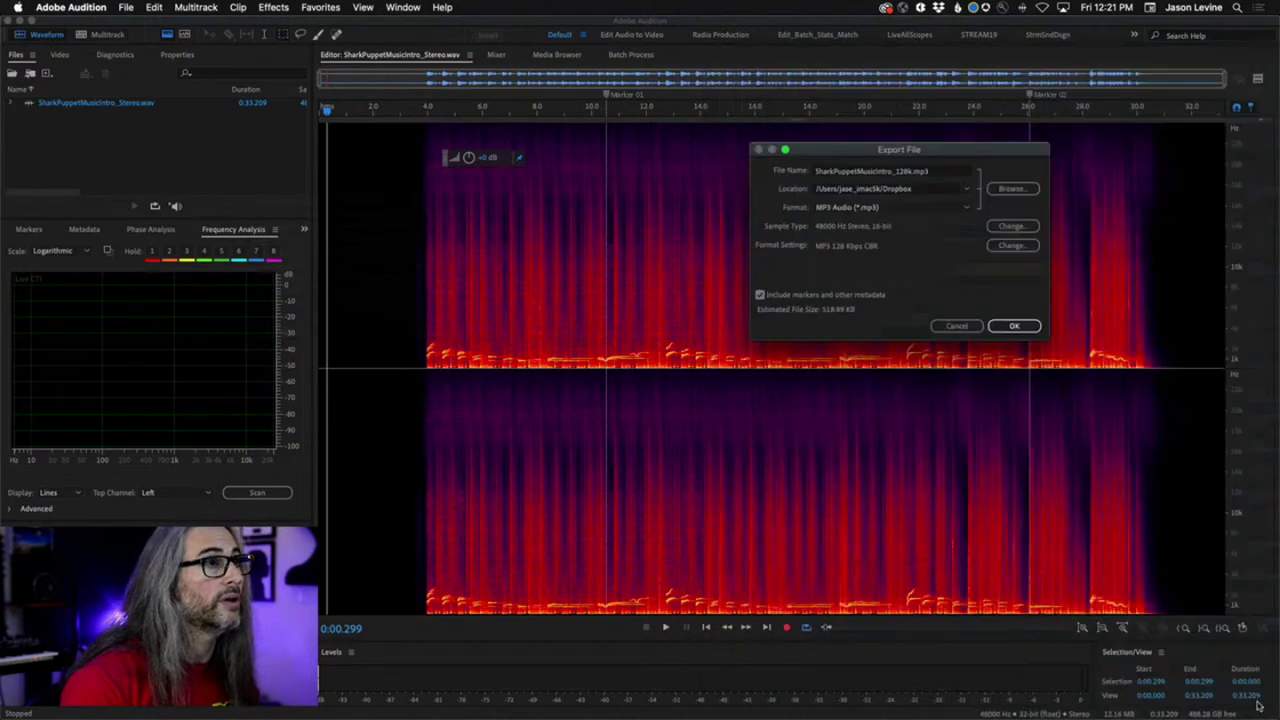
left_click(1014, 325)
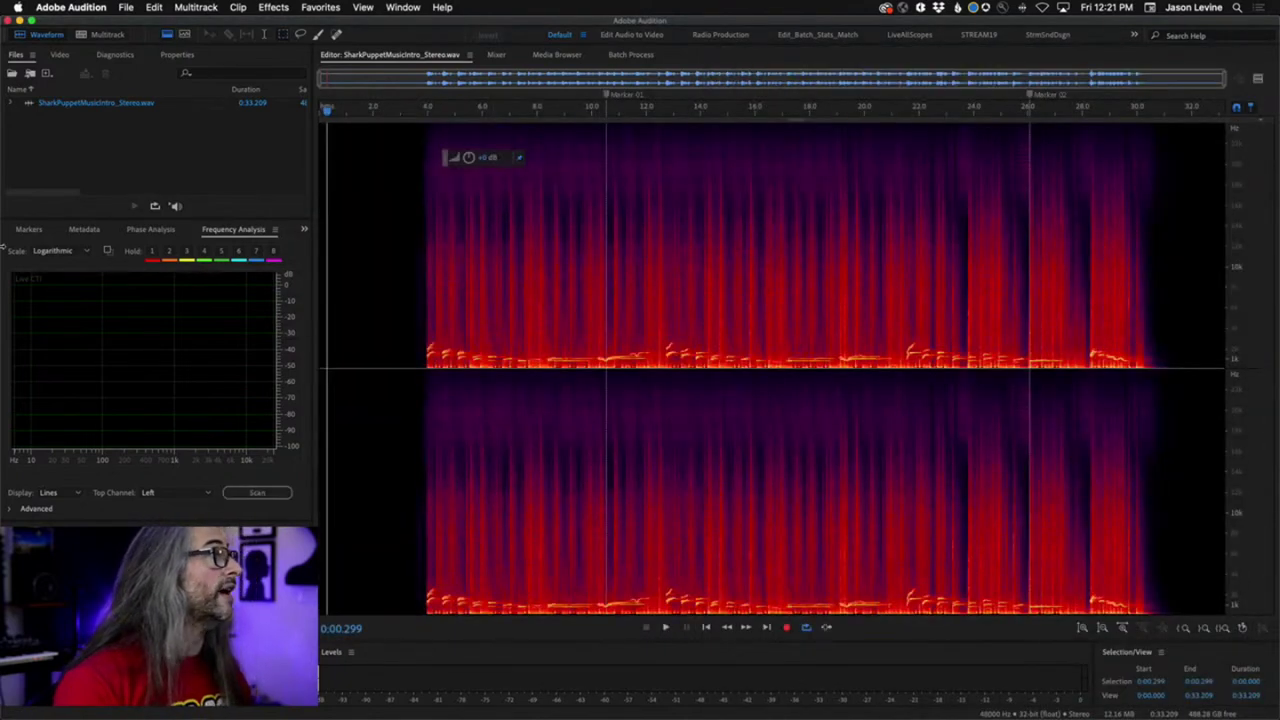
Open SharkPuppetMusicIntro_128k.mp3 from the Desktop in the spectral editor
double_click(103, 145)
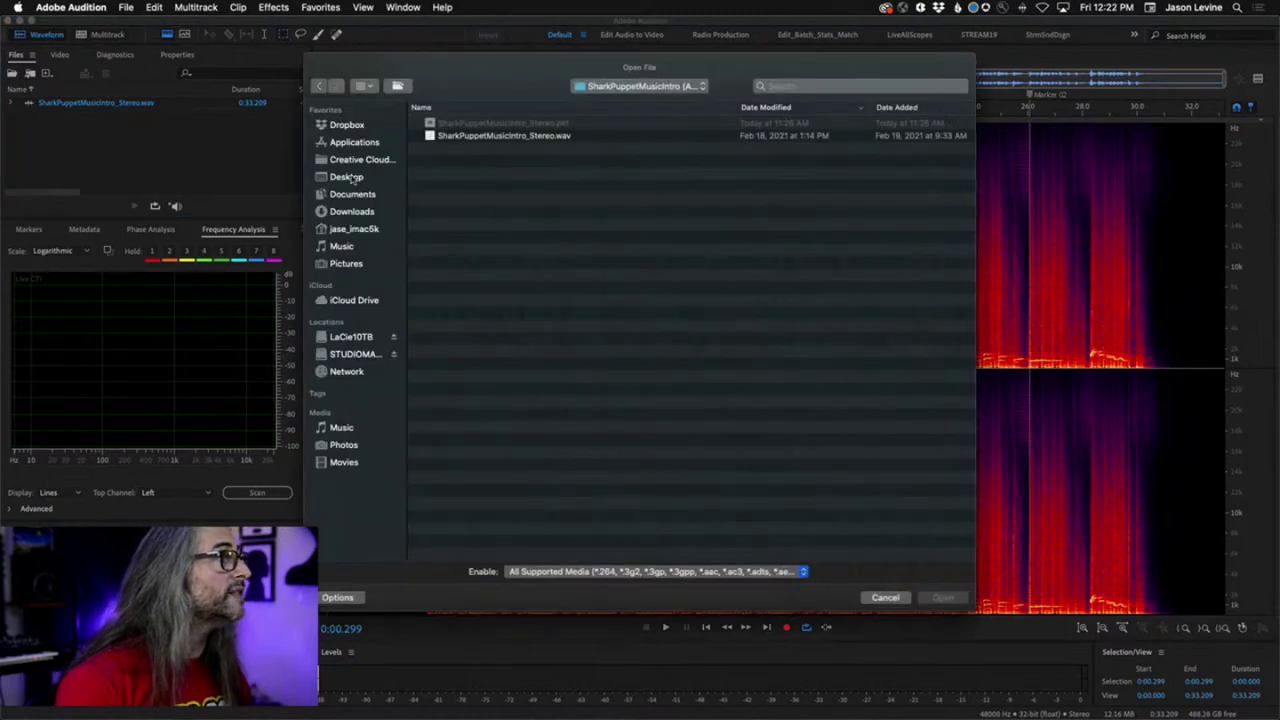
left_click(350, 177)
left_click(475, 123)
key("Return")
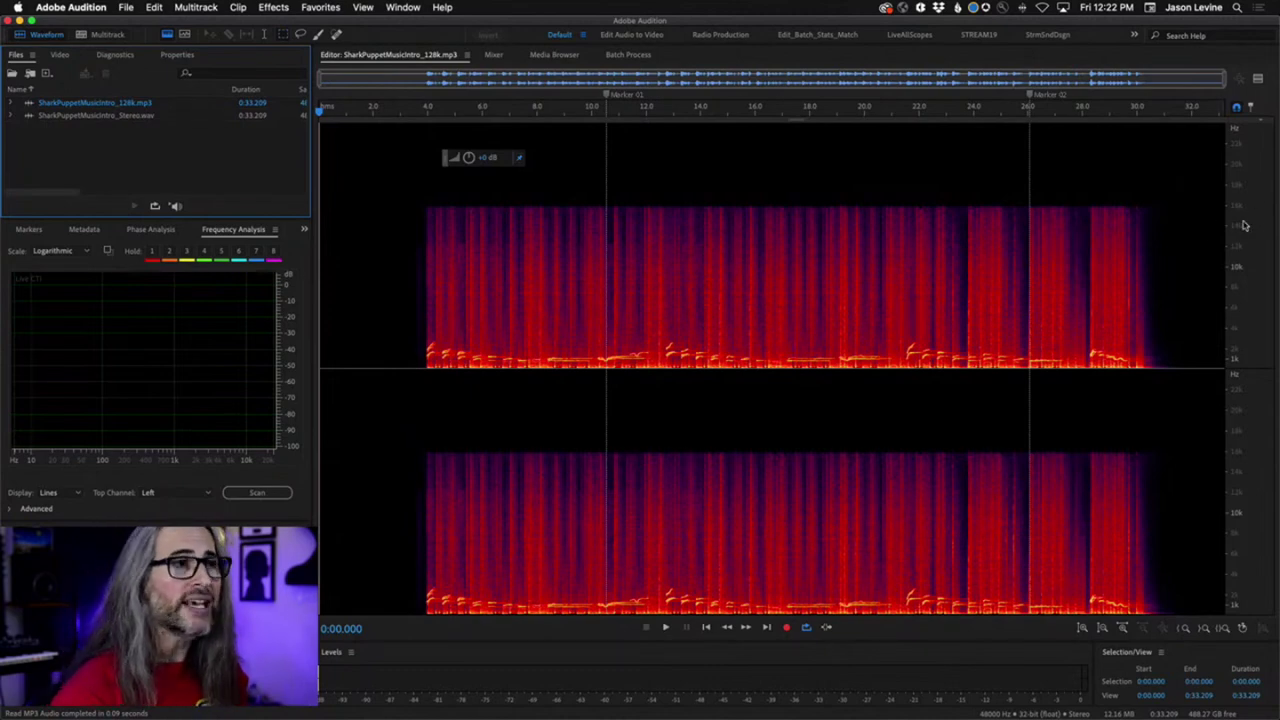
scroll(1250, 180, "up", 2)
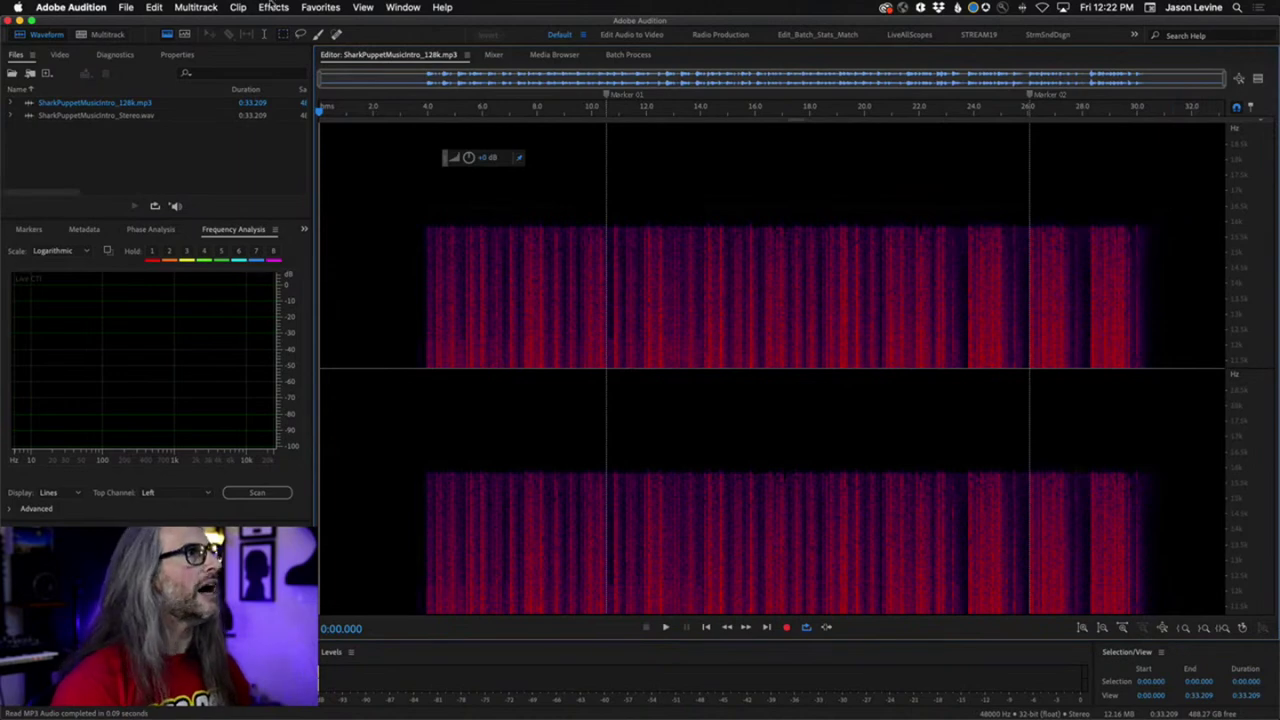
left_click_drag(360, 129, 1243, 226)
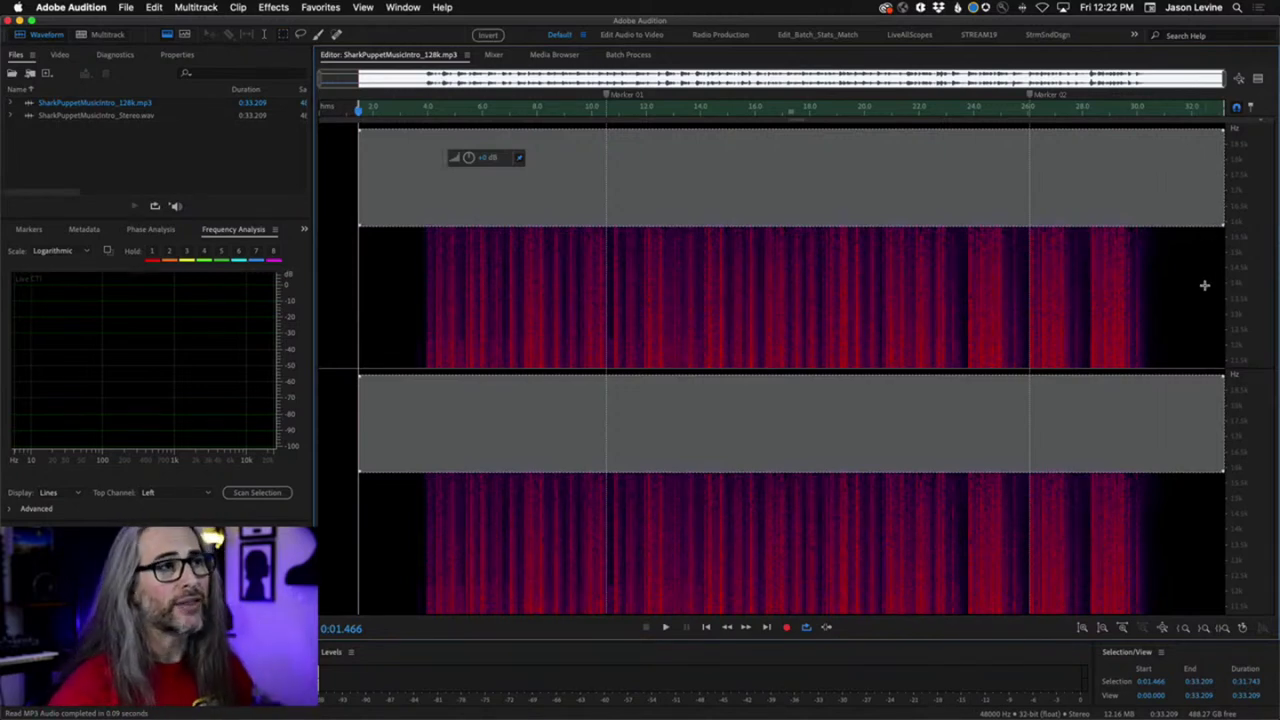
left_click(1204, 285)
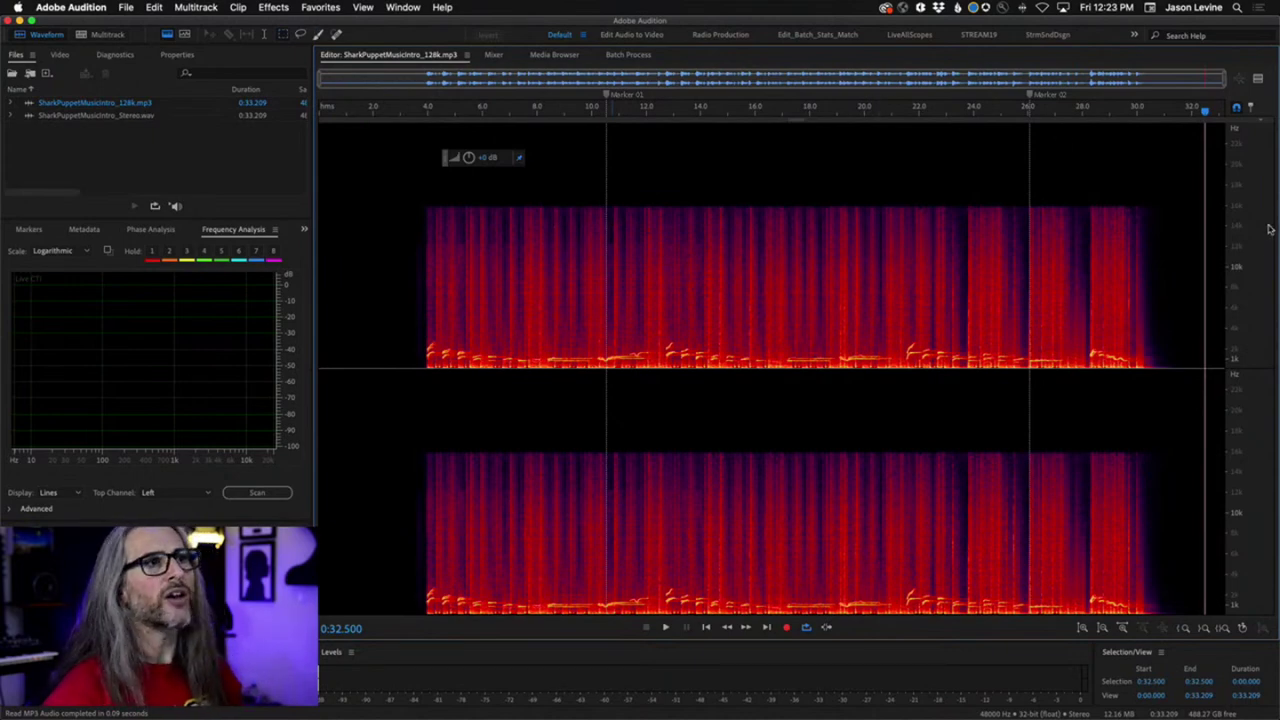
scroll(1235, 230, "down", 2)
left_click_drag(1246, 318, 1240, 215)
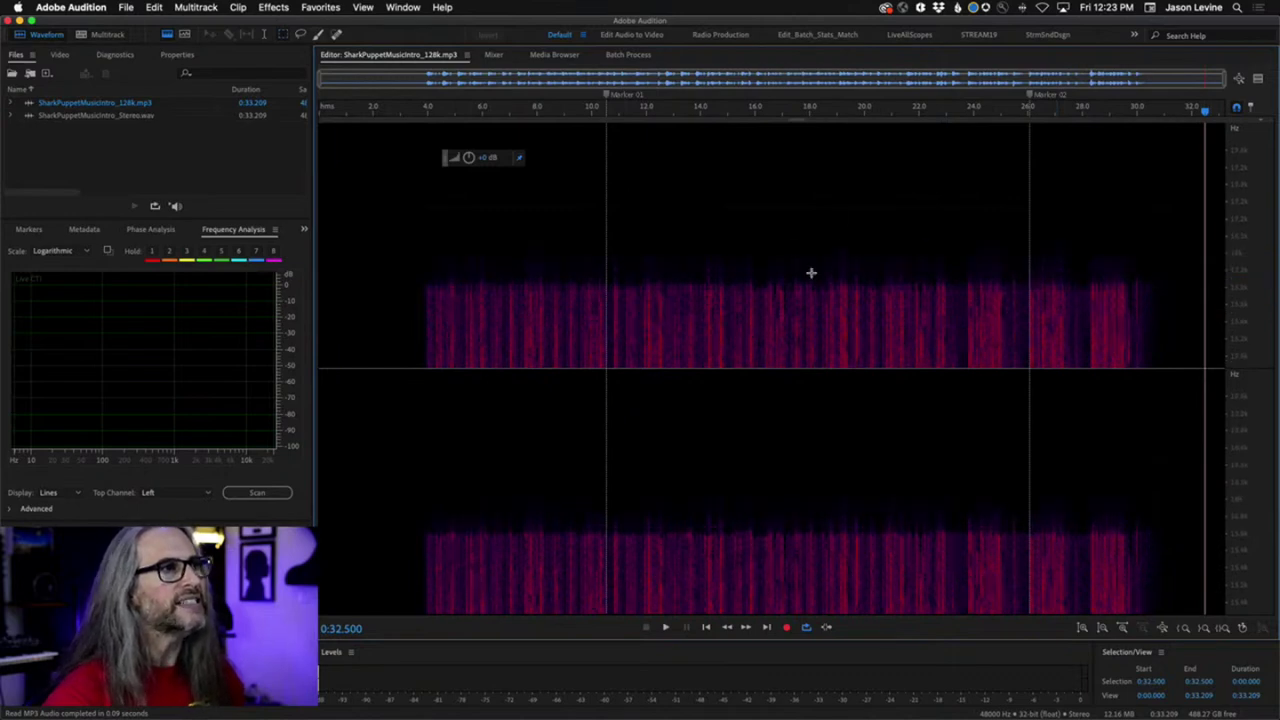
left_click_drag(688, 234, 1160, 278)
left_click(1180, 300)
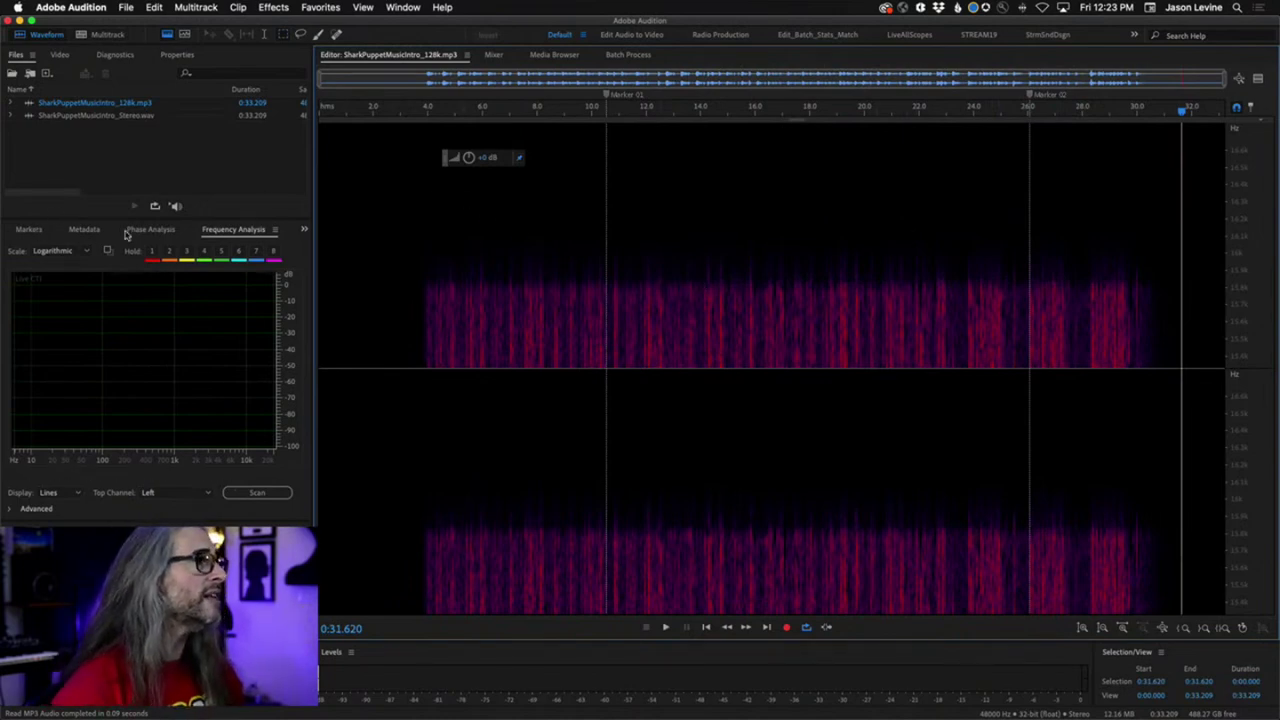
Add a Parametric Equalizer in the Effects Rack and reset it to a flat curve
left_click(303, 230)
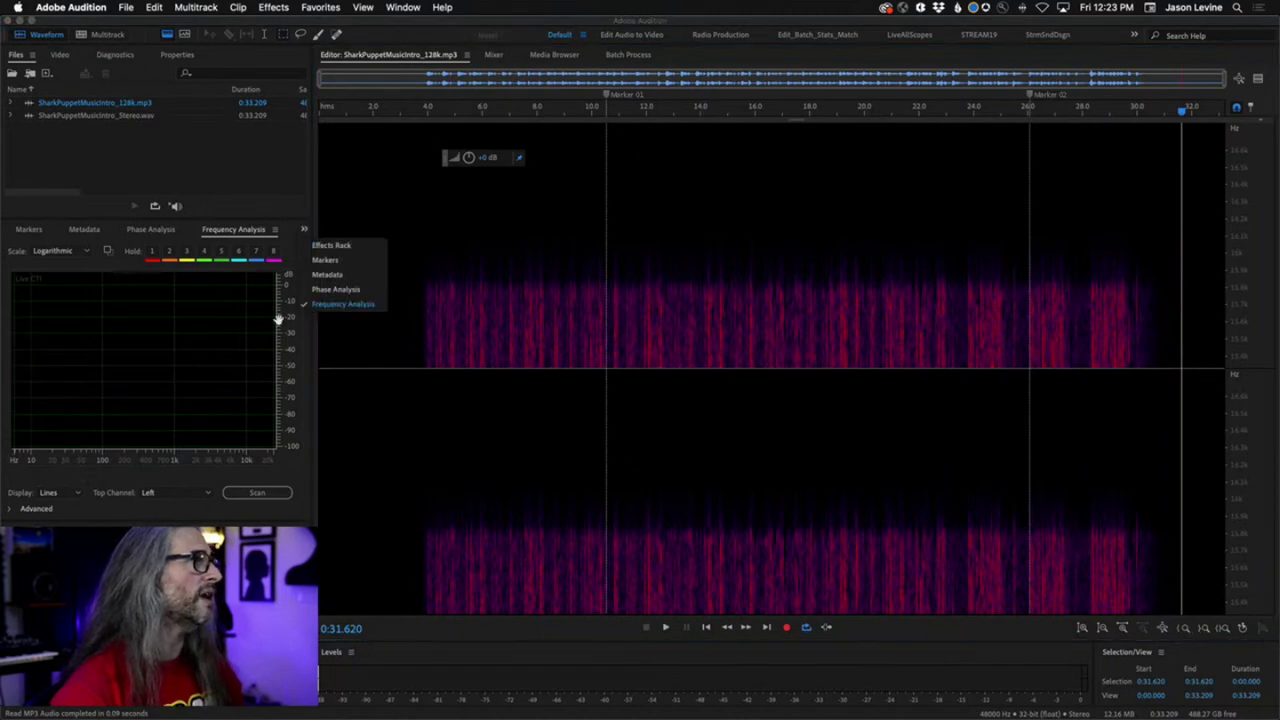
left_click(325, 246)
left_click(290, 279)
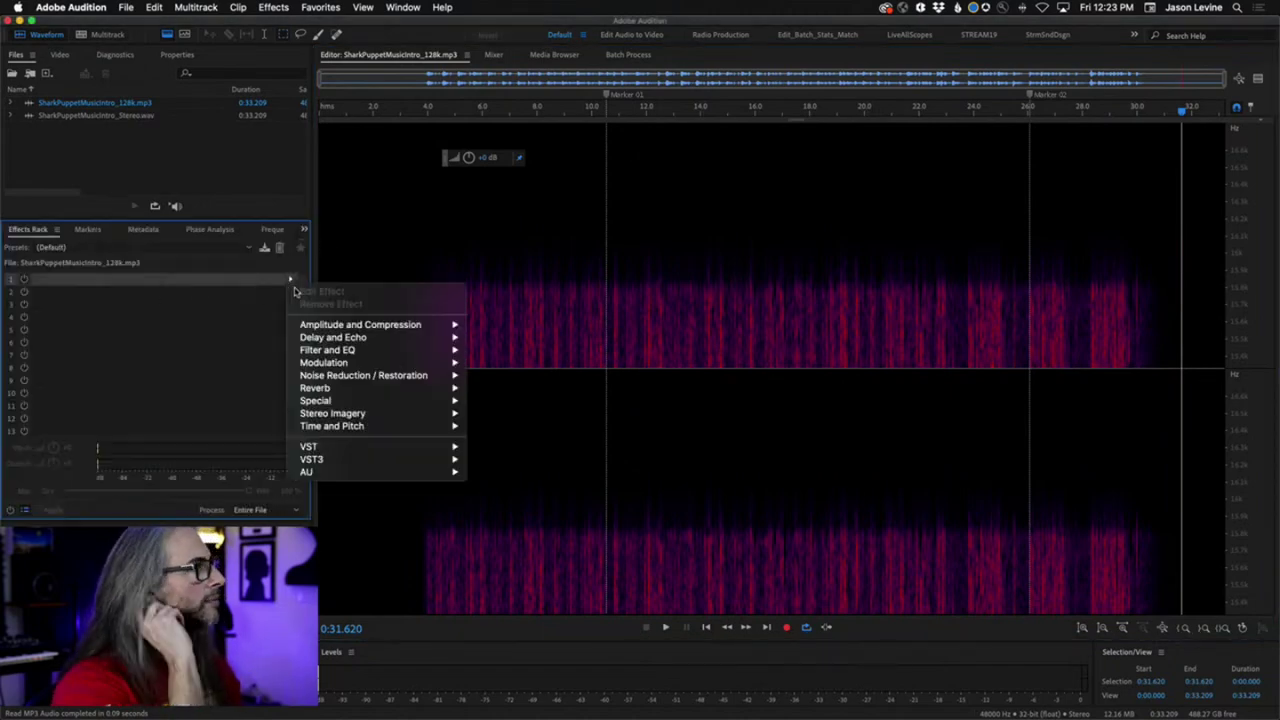
mouse_move(369, 351)
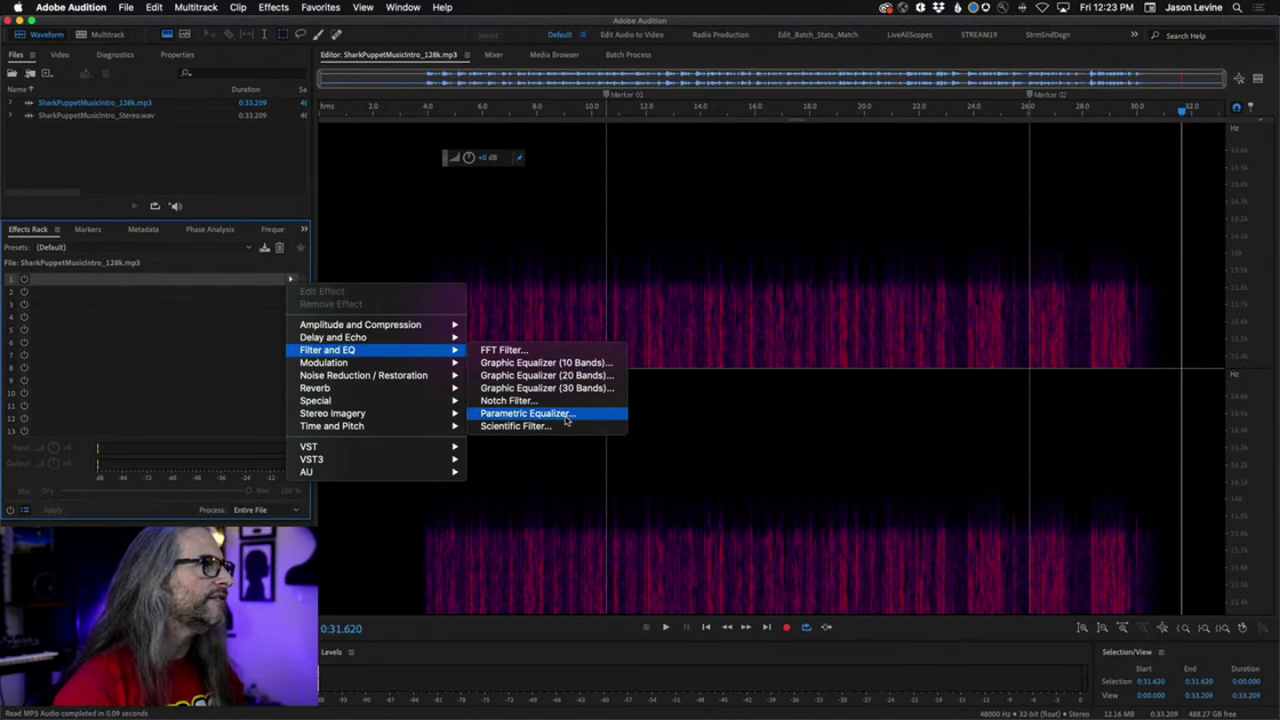
left_click(566, 416)
left_click(524, 214)
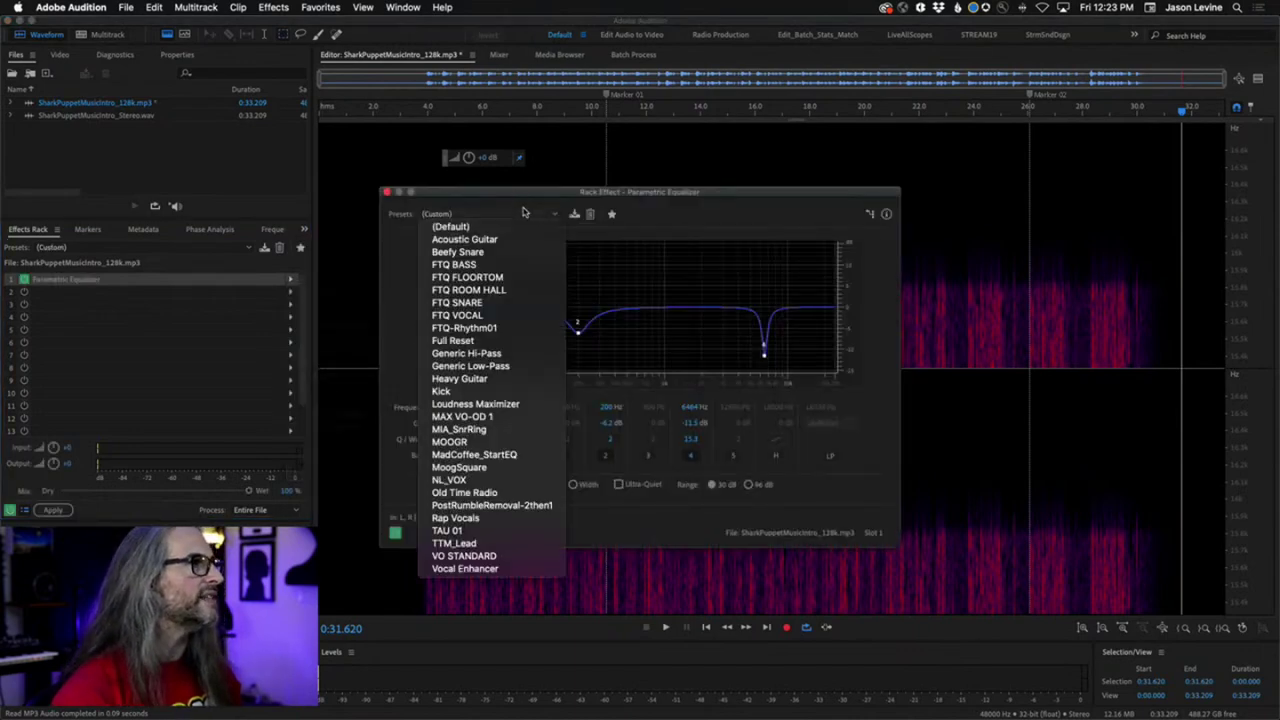
left_click(492, 341)
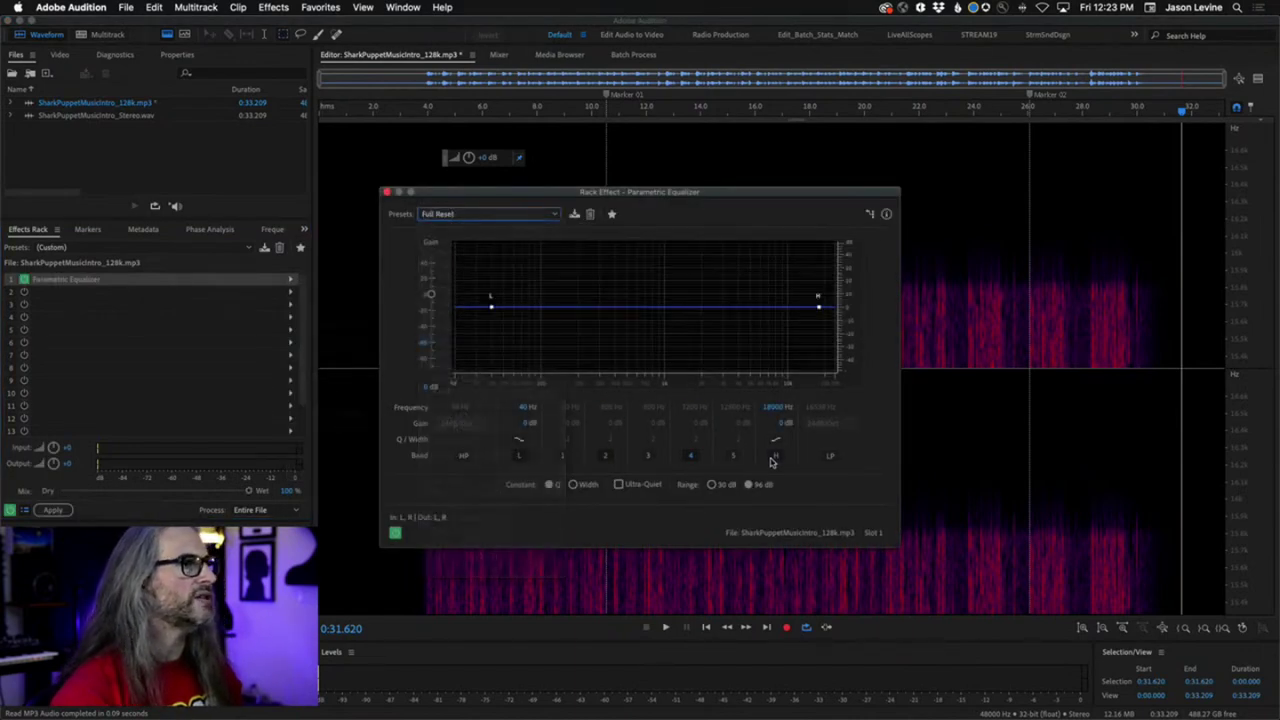
Boost the high band by 14.1 dB at 13556 Hz and apply it to the whole file
left_click_drag(778, 407, 881, 422)
left_click(776, 423)
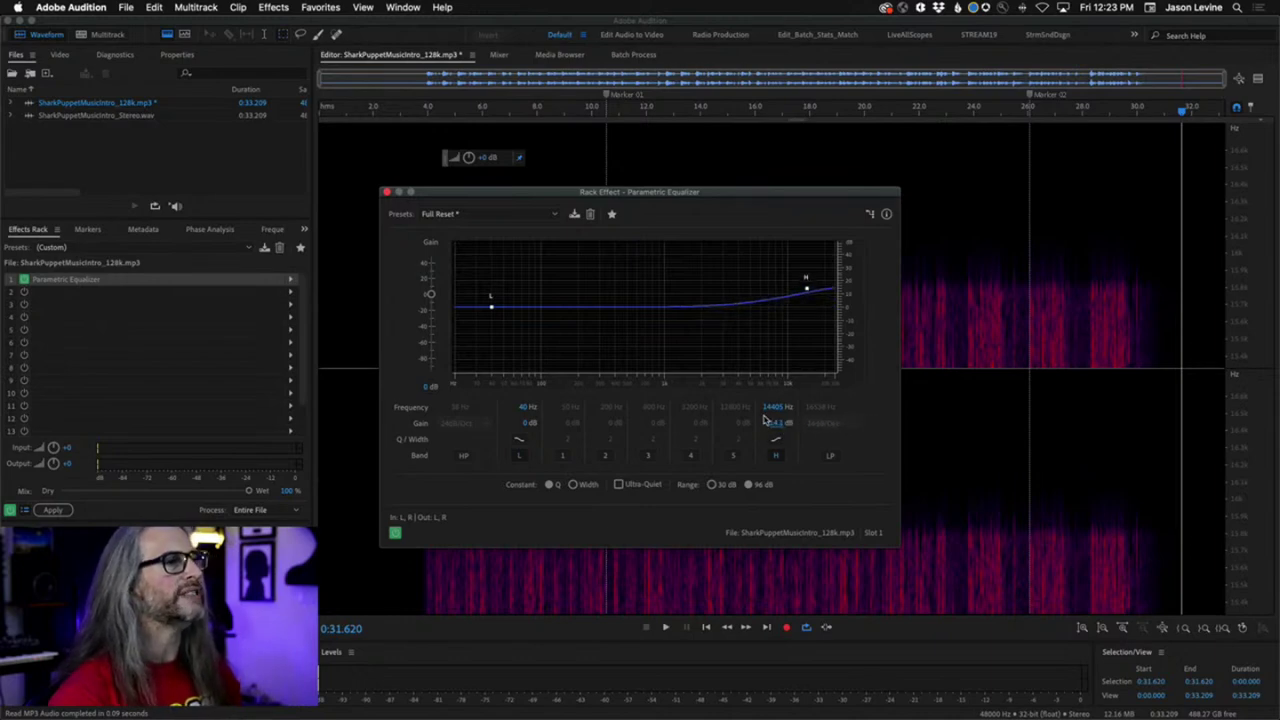
left_click_drag(771, 416, 777, 408)
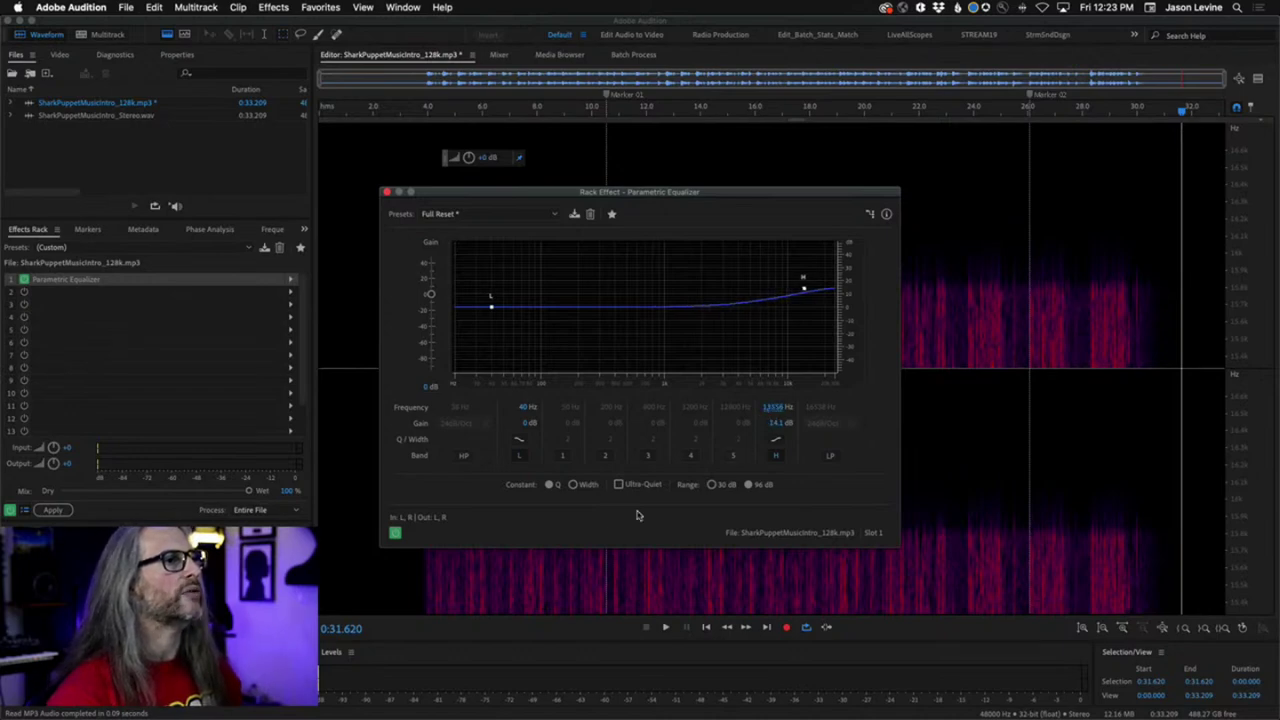
left_click(389, 191)
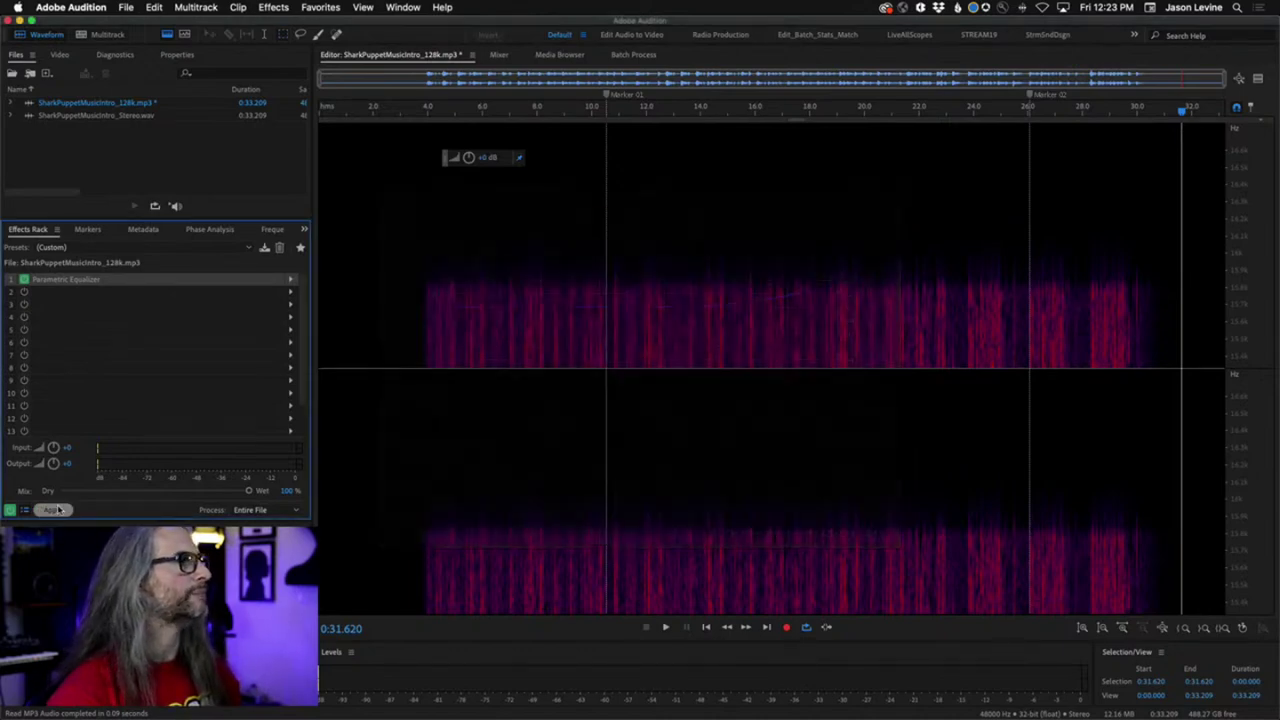
left_click(53, 510)
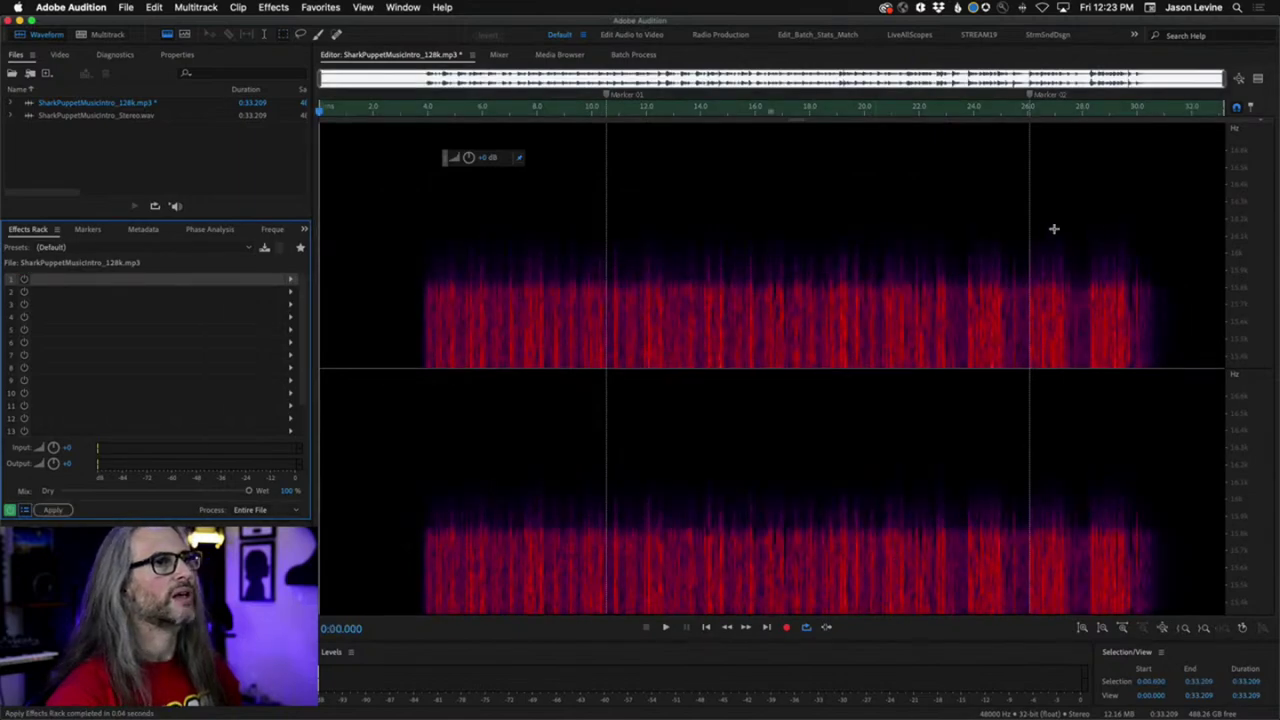
Delete a high-frequency band from about 4 to 31 s
left_click_drag(428, 240, 1172, 275)
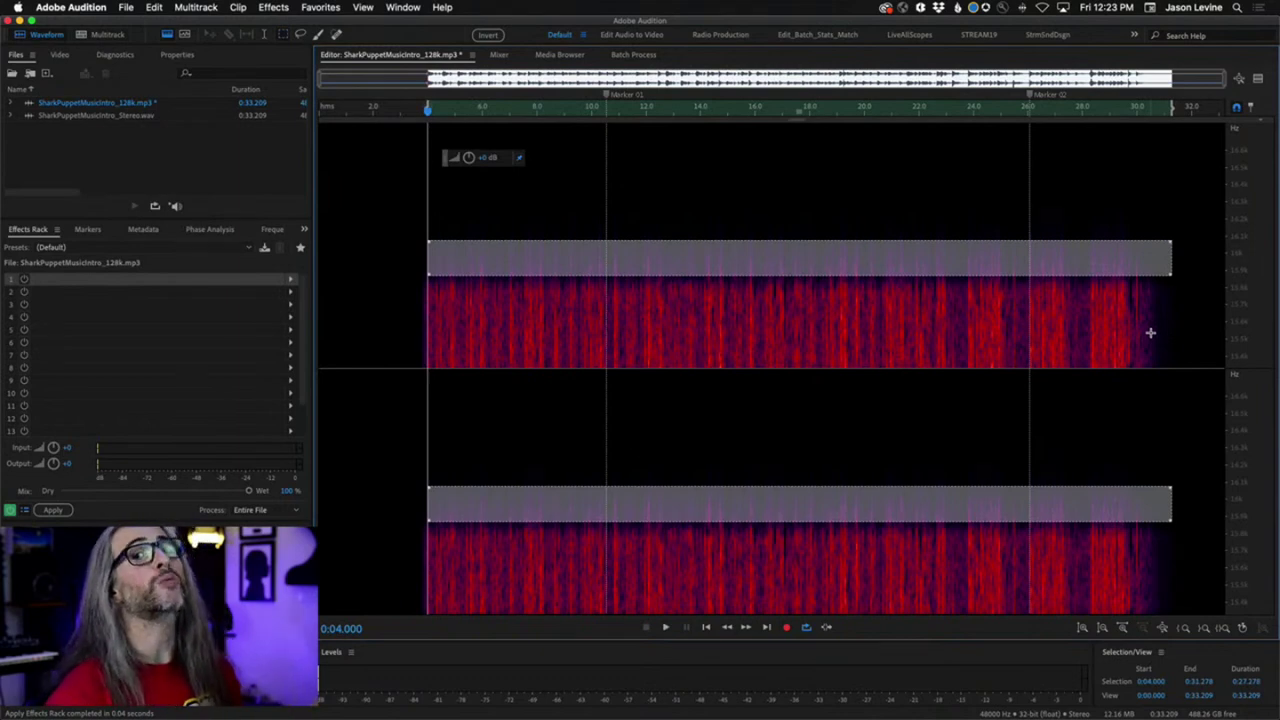
key("Delete")
left_click(1212, 346)
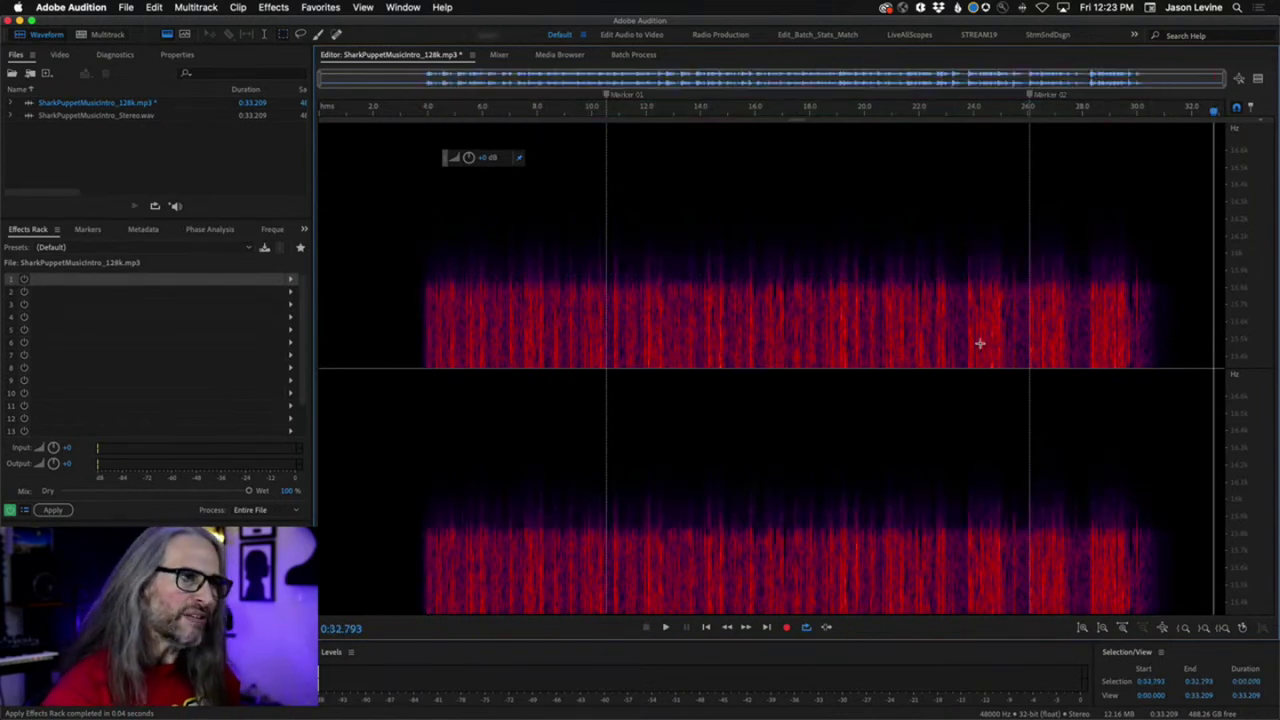
Switch back and forth between SharkPuppetMusicIntro_Stereo.wav and the 128k MP3 to compare spectra
scroll(1245, 357, "down", 5)
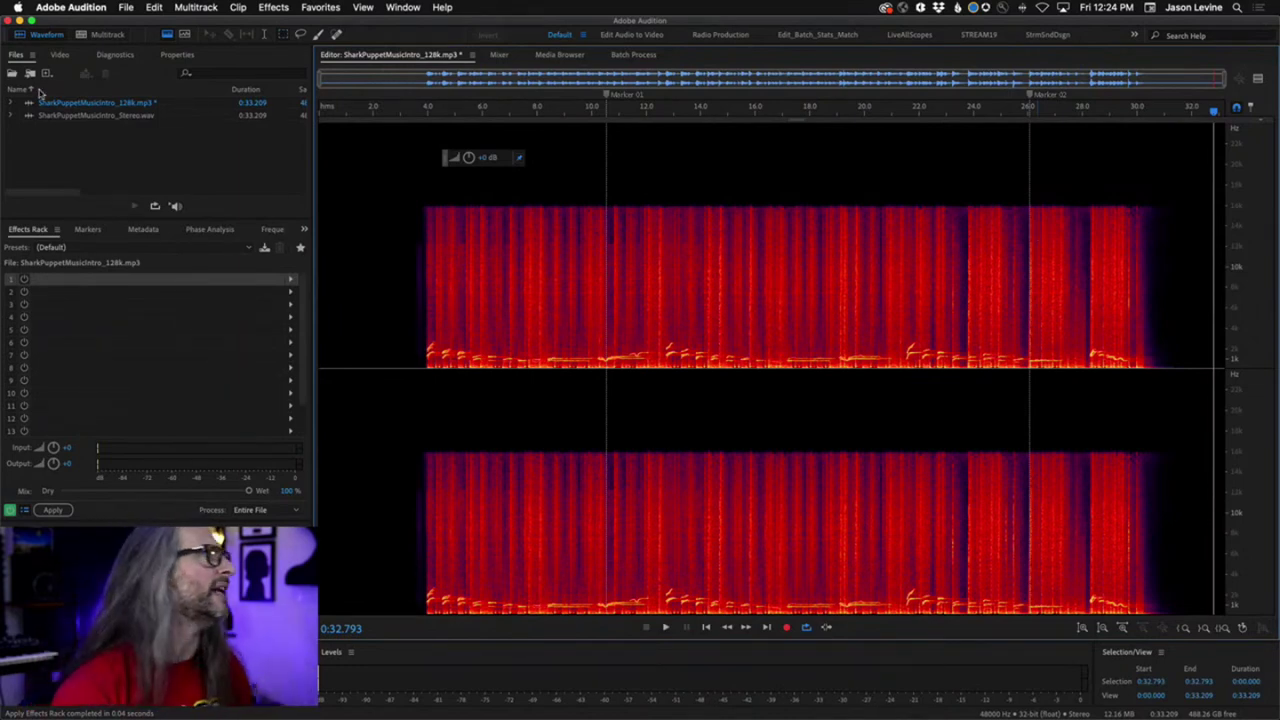
left_click(55, 116)
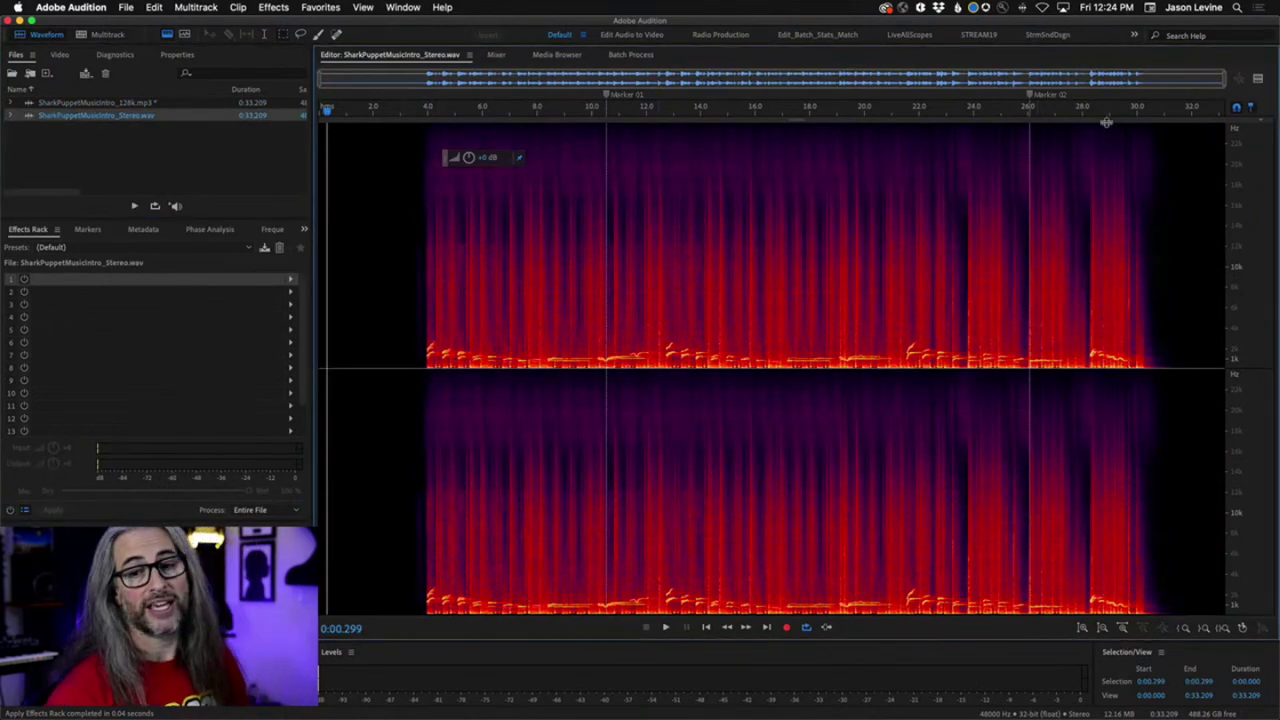
left_click(117, 103)
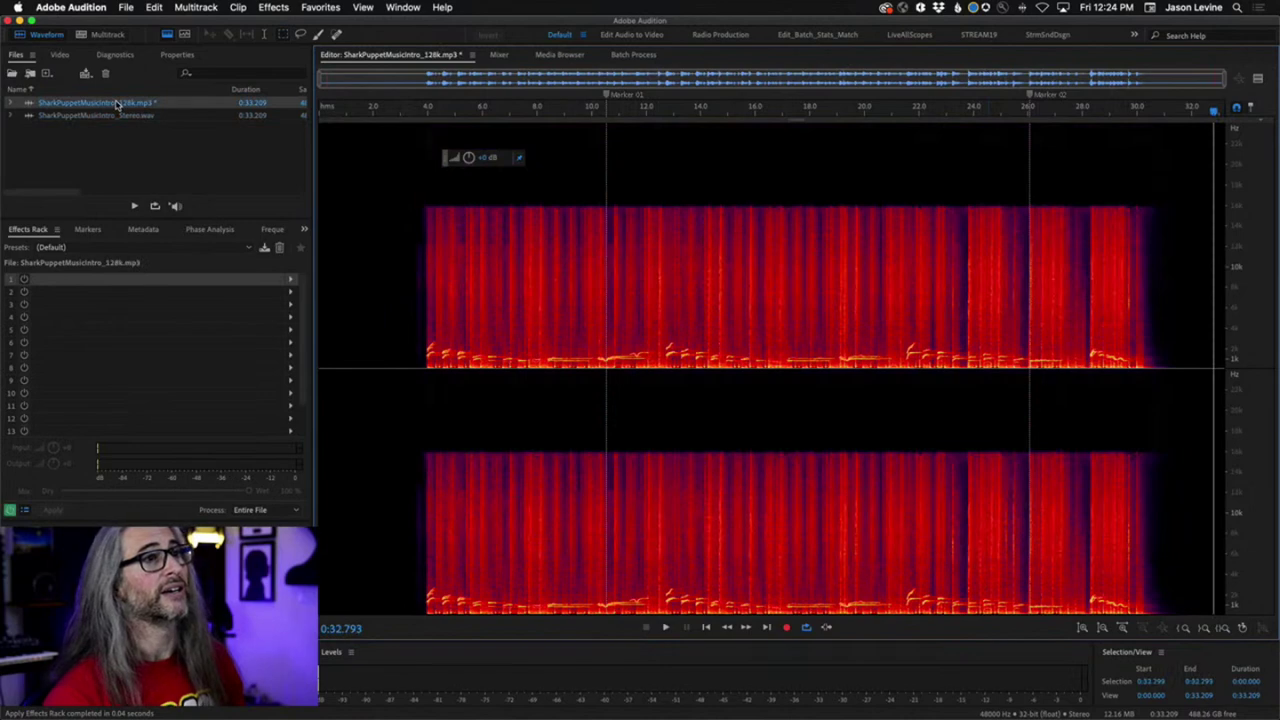
left_click(111, 116)
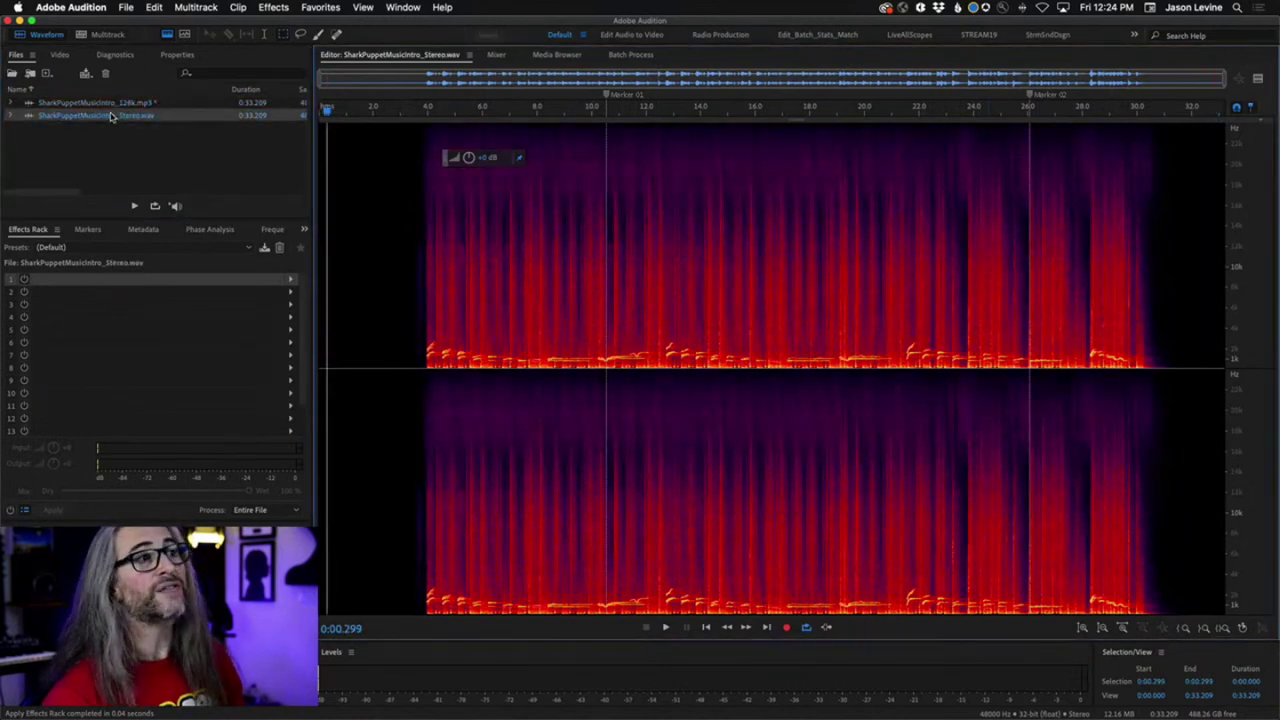
left_click(102, 104)
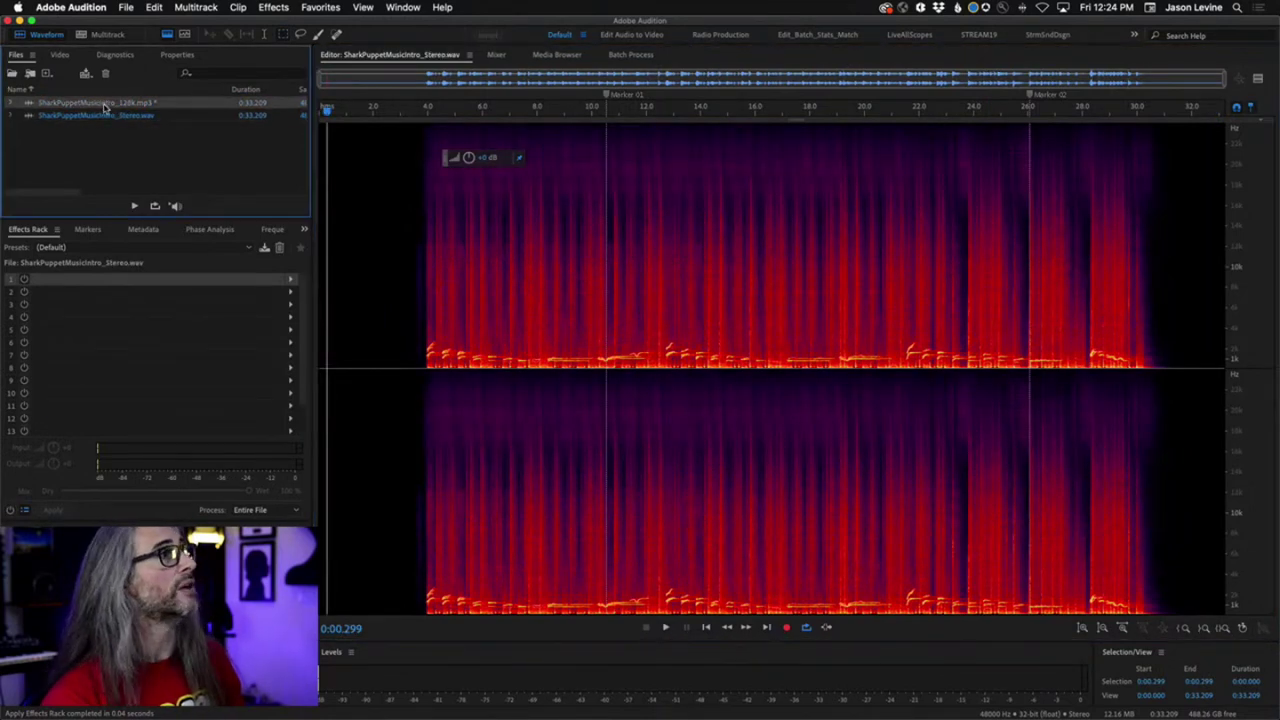
Start exporting the stereo WAV and set its MP3 bitrate to 320 Kbps
left_click(108, 117)
left_click(126, 7)
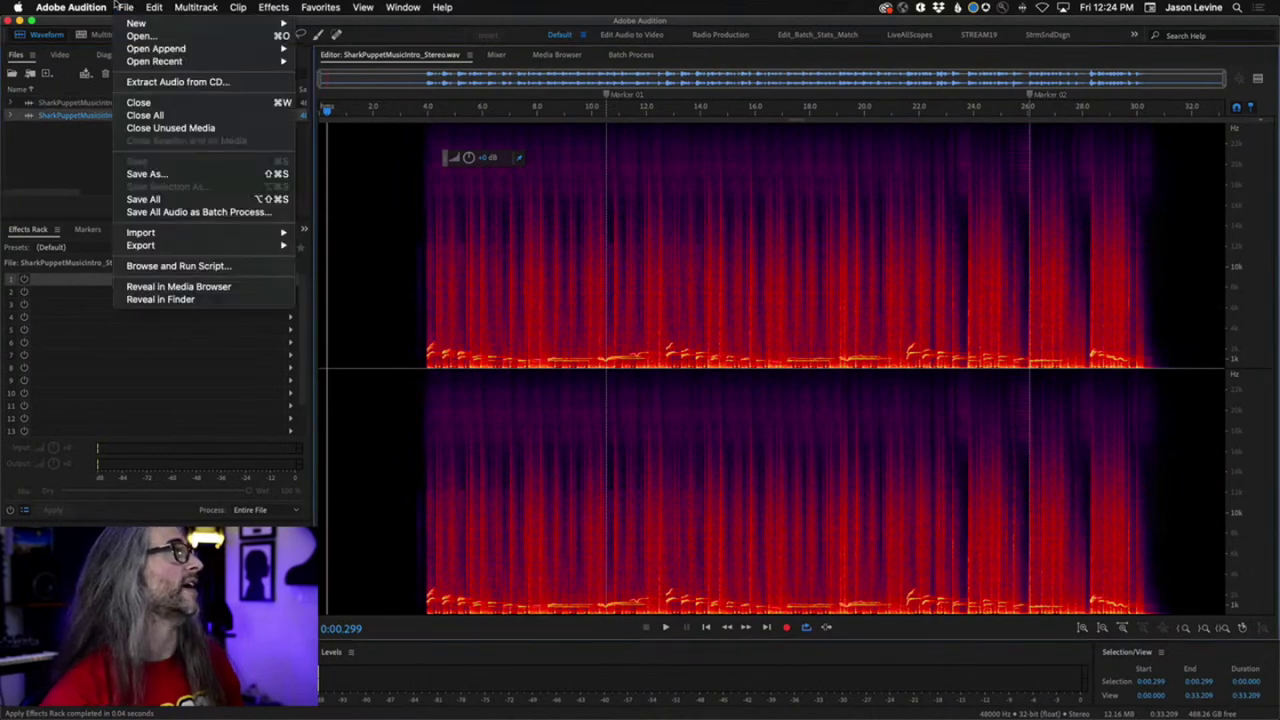
mouse_move(170, 245)
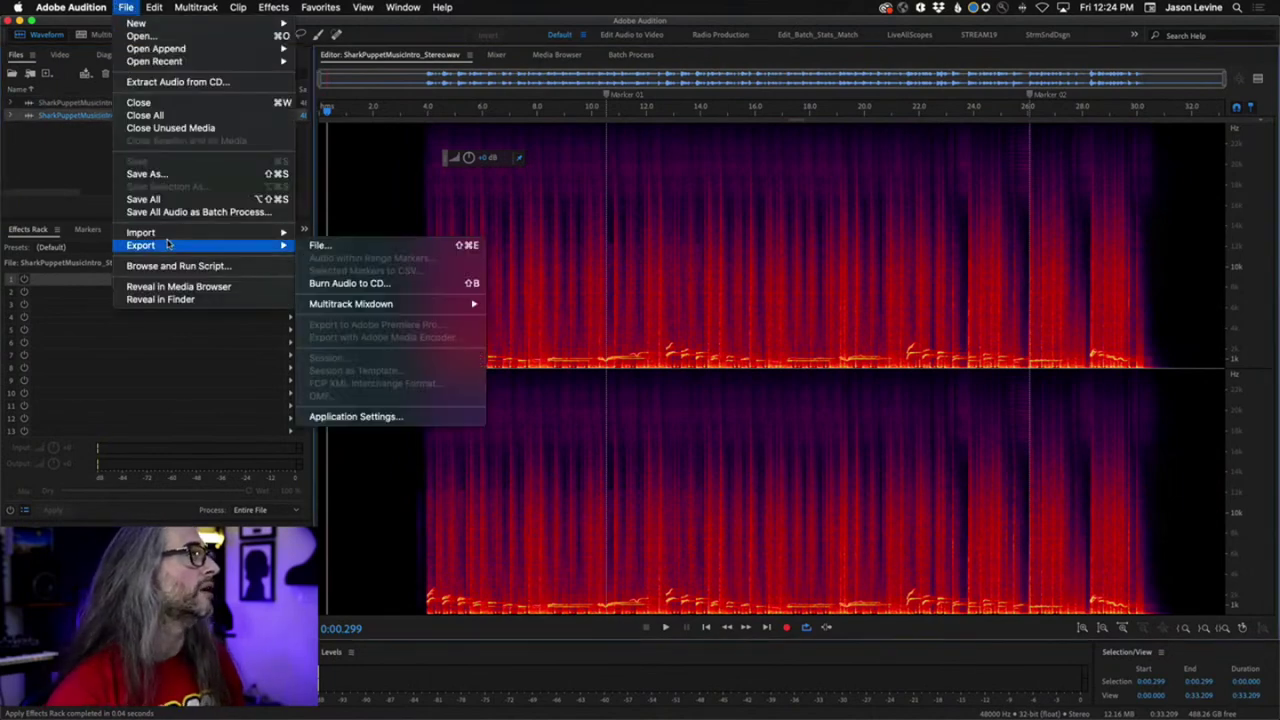
left_click(333, 245)
left_click(1015, 245)
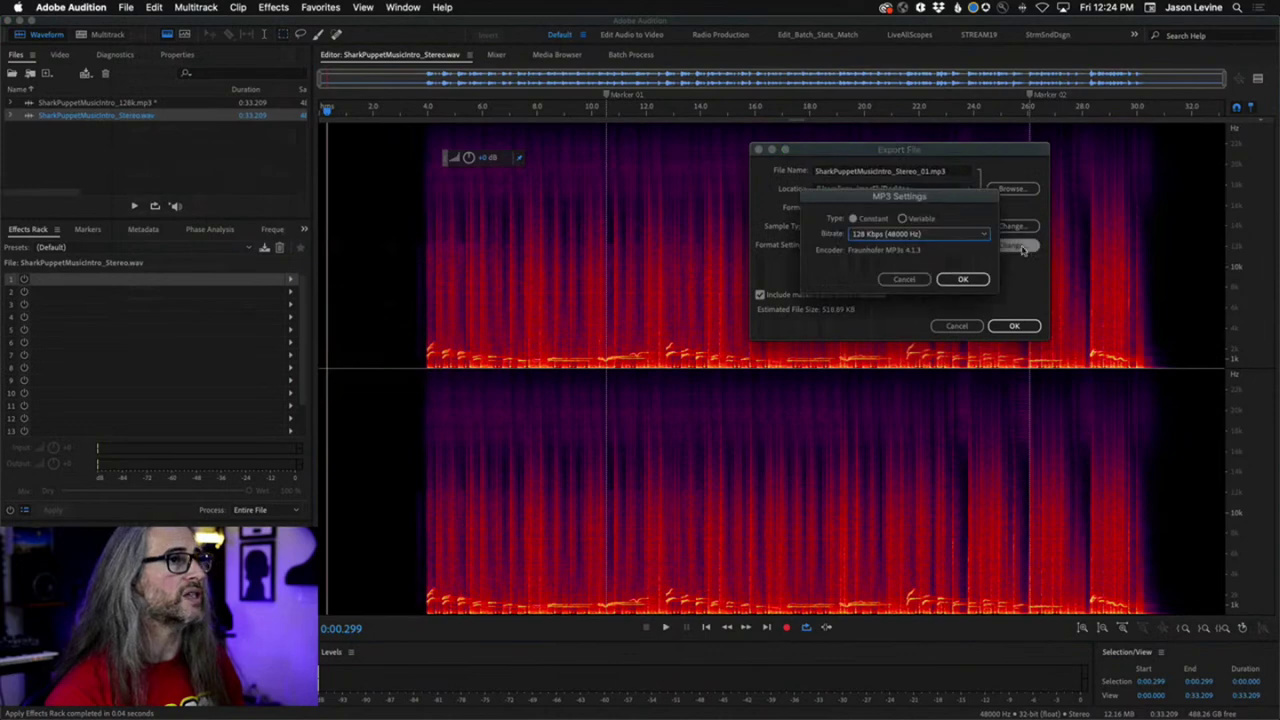
left_click(948, 234)
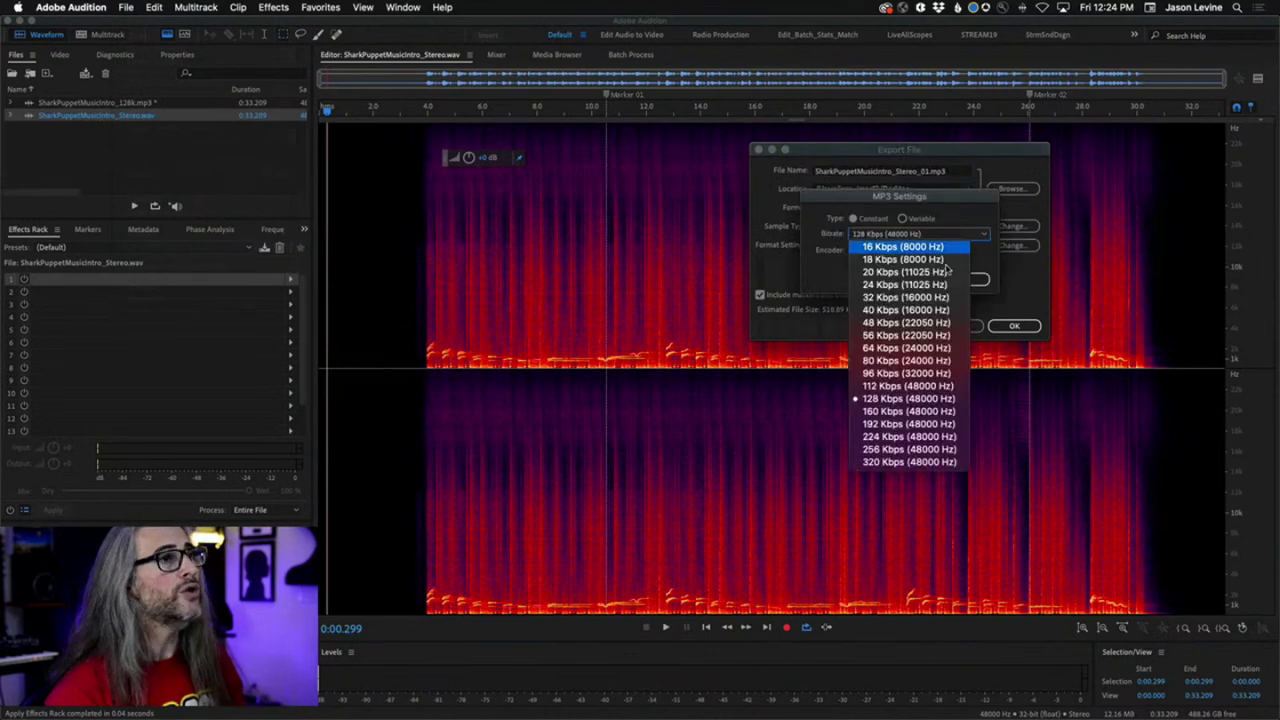
left_click(912, 464)
left_click(960, 279)
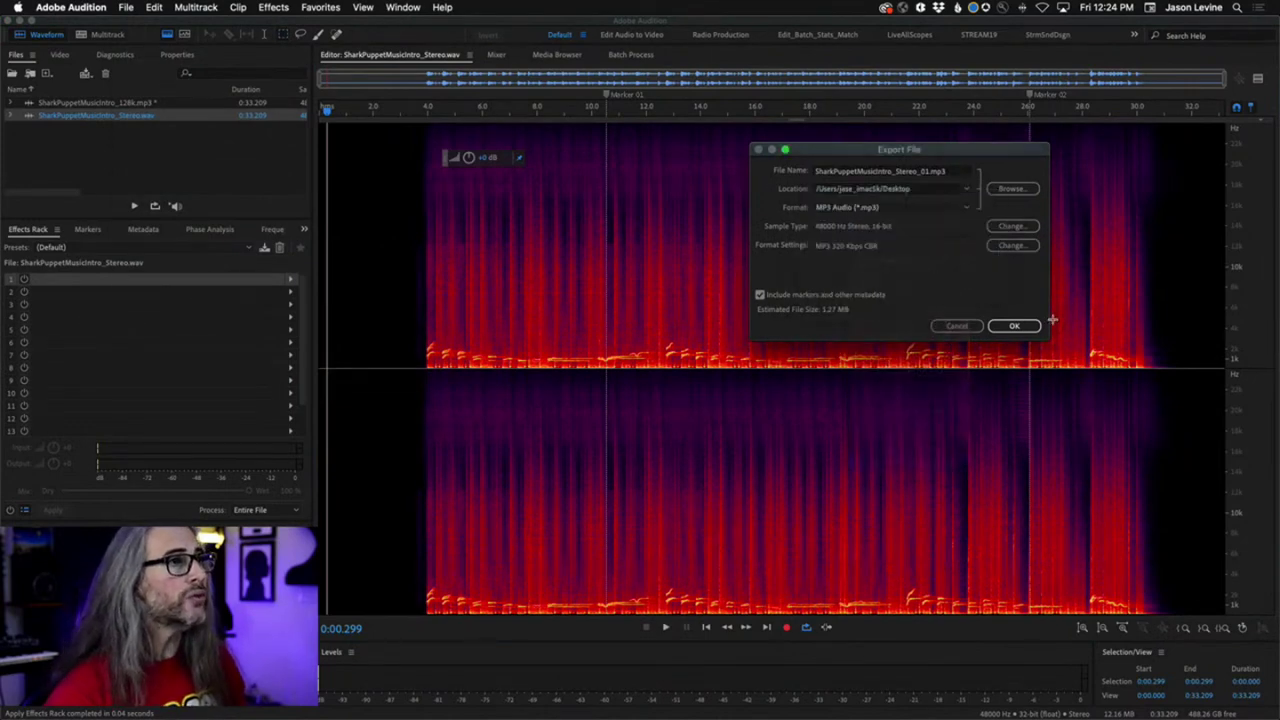
Name the export SharkPuppetMusicIntro_320k.mp3 and export it
left_click(927, 172)
key("BackSpace")
key("BackSpace")
key("BackSpace")
key("BackSpace")
key("BackSpace")
key("BackSpace")
key("BackSpace")
key("BackSpace")
type("320k")
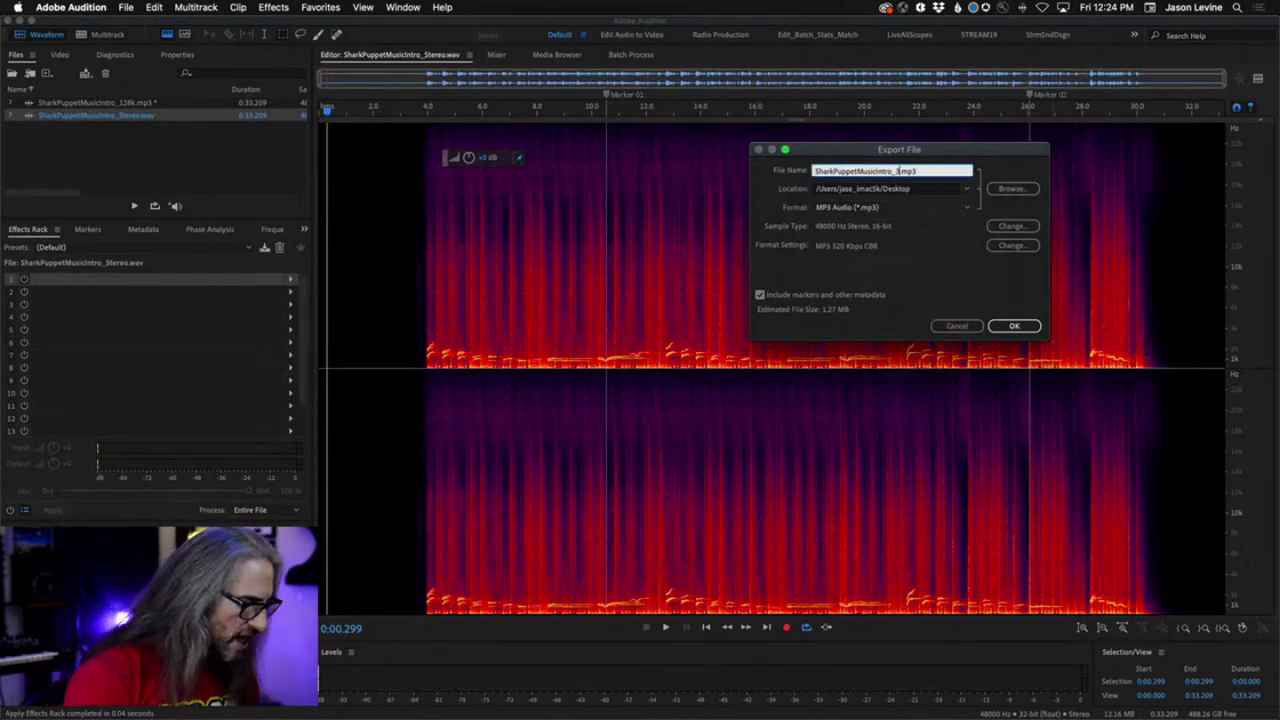
key("BackSpace")
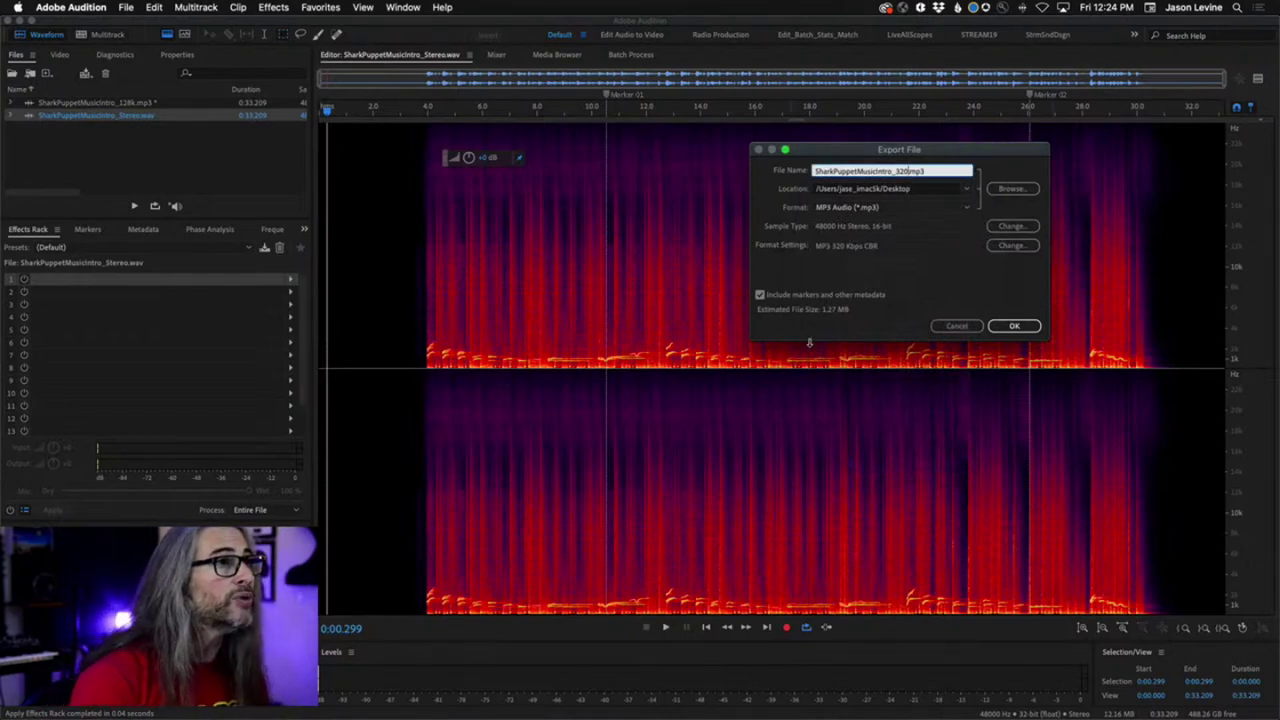
left_click(1014, 326)
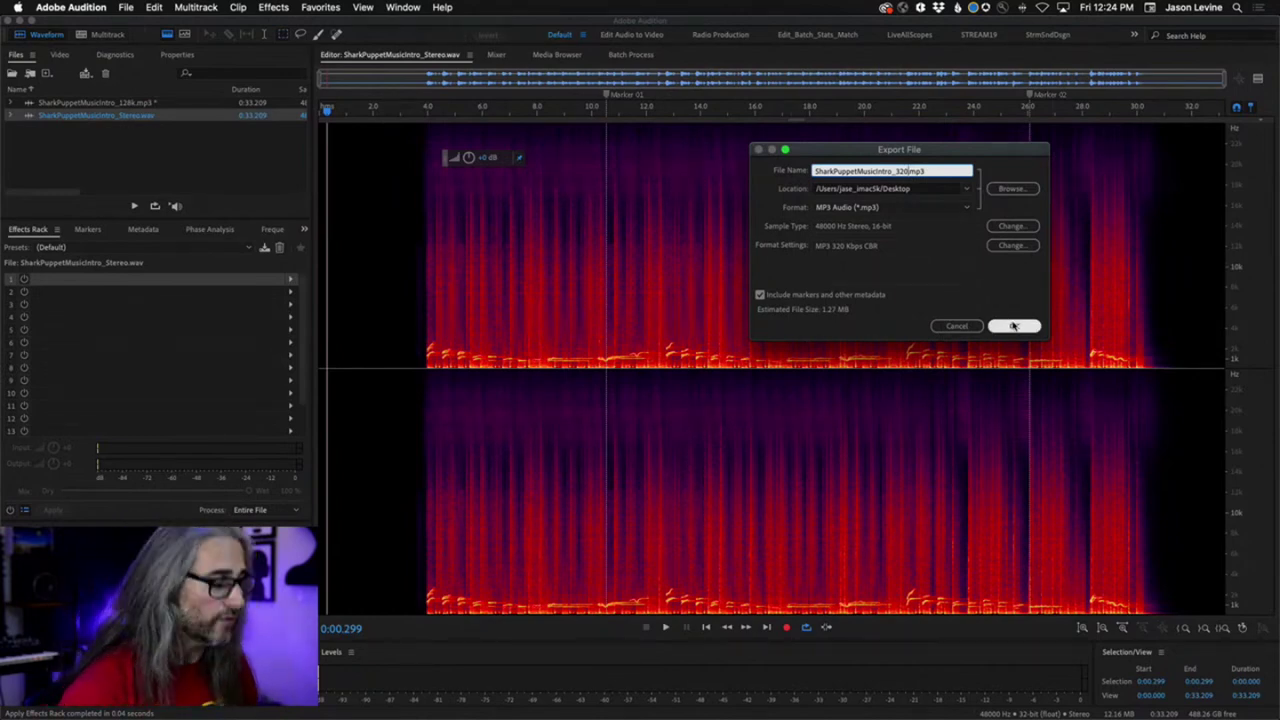
type("k")
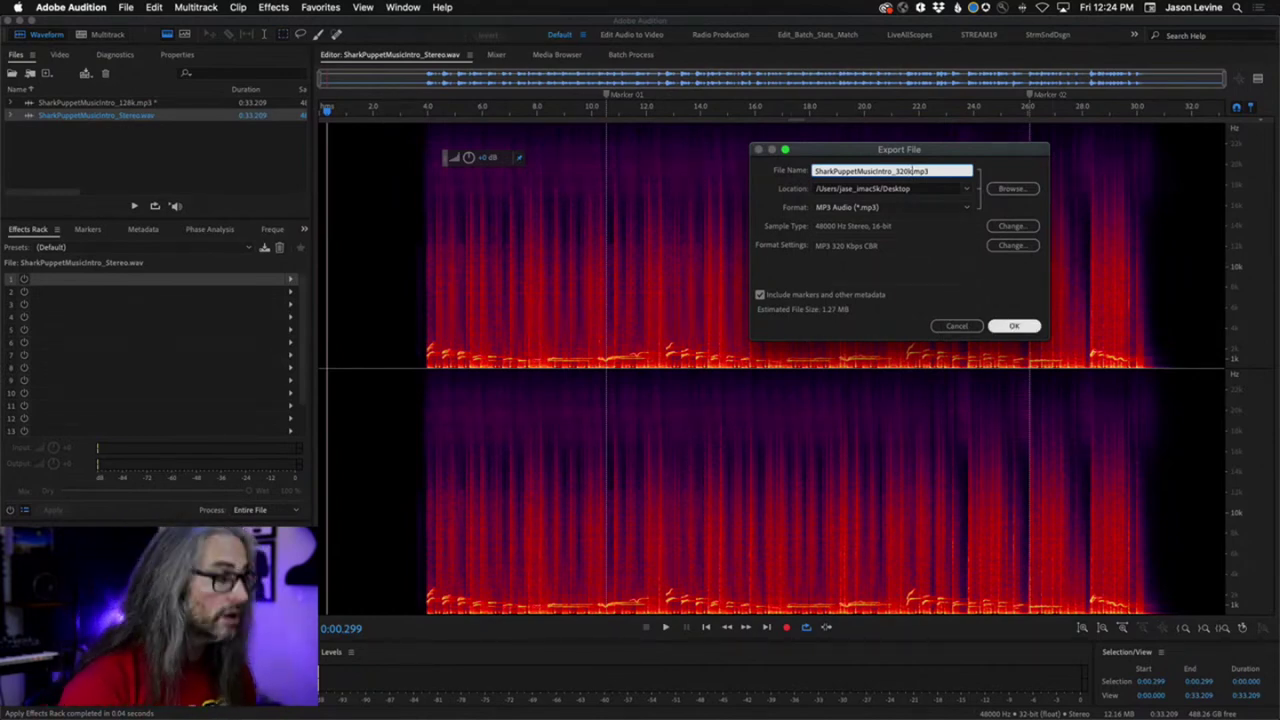
left_click(1014, 326)
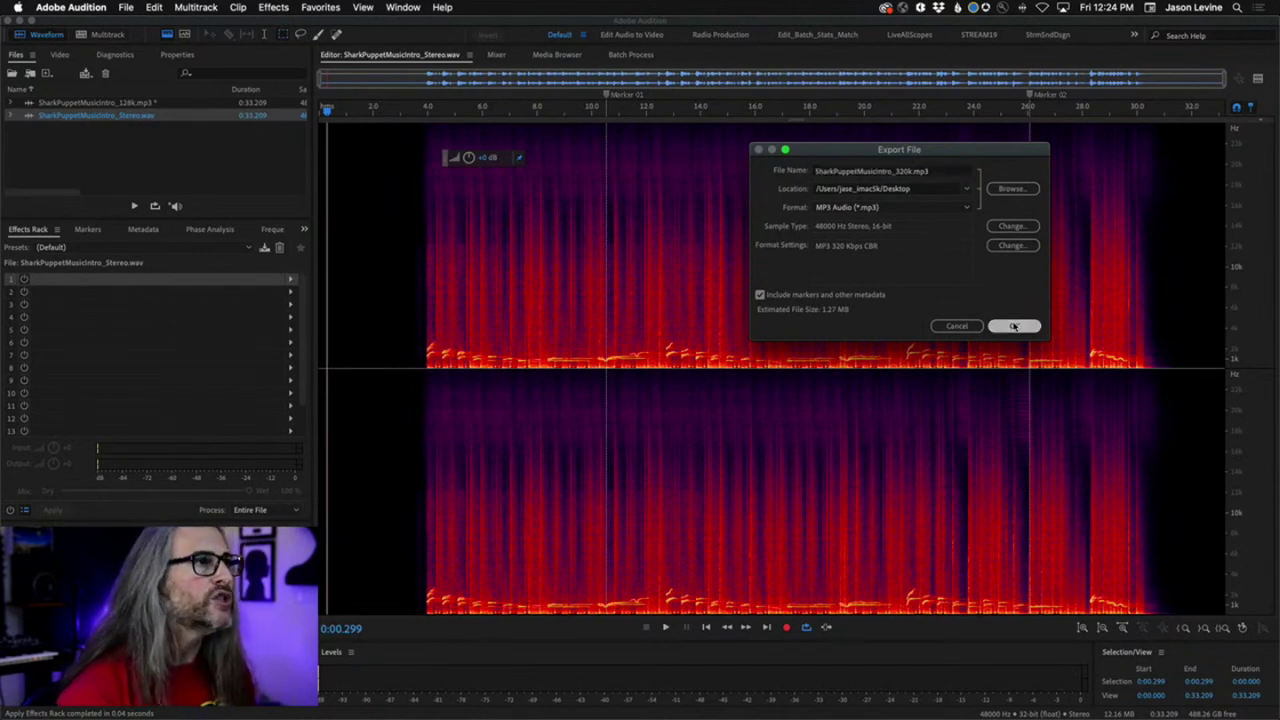
Open SharkPuppetMusicIntro_320k.mp3 and mark its high-frequency band above the cutoff
double_click(60, 161)
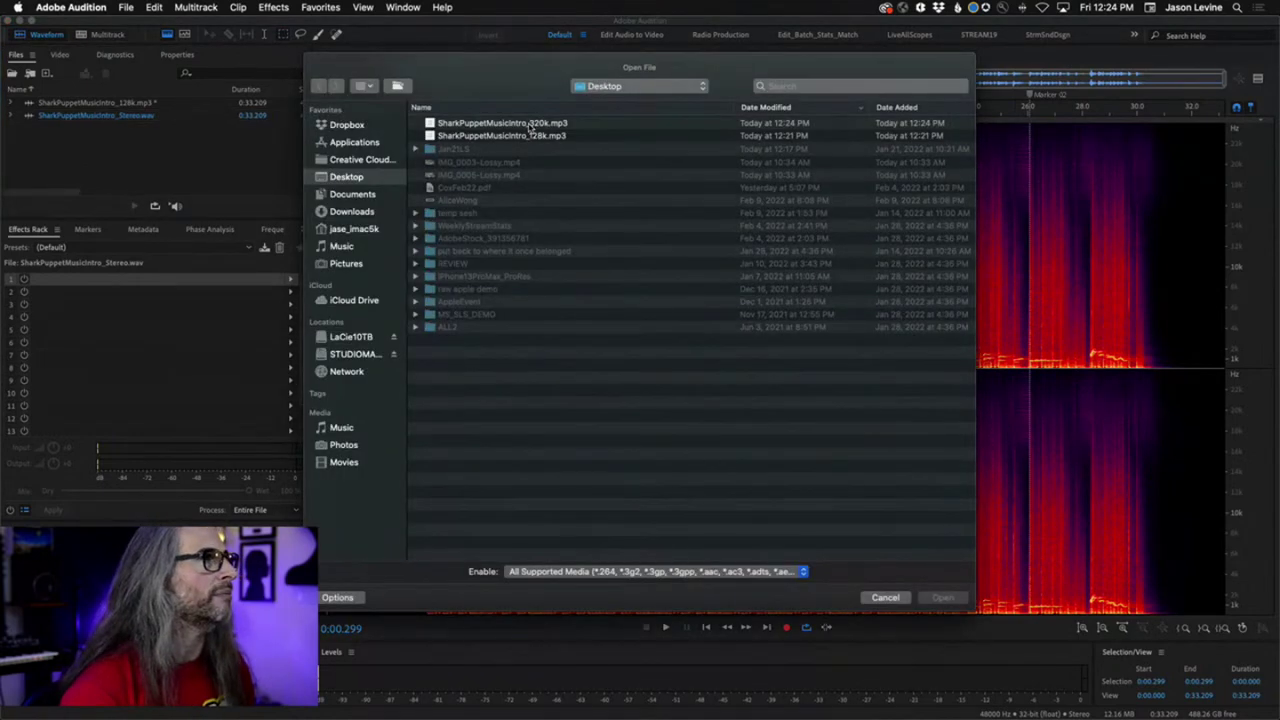
double_click(530, 123)
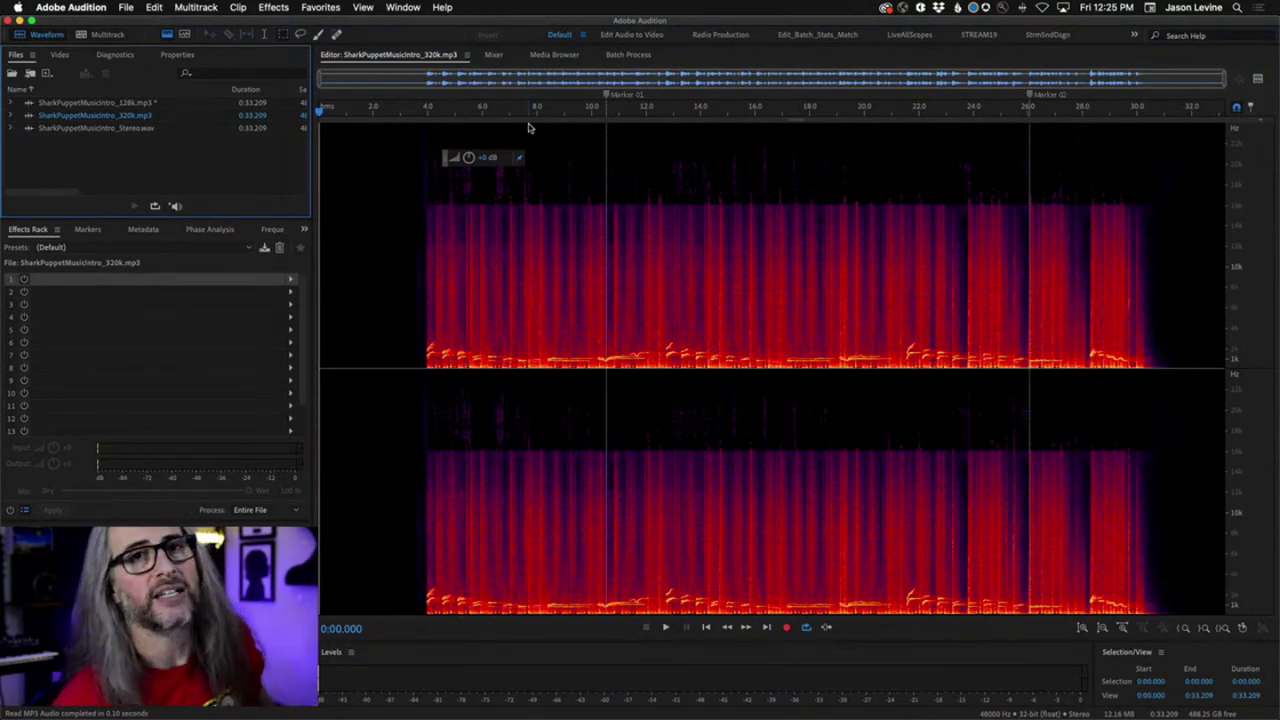
left_click_drag(411, 139, 1245, 230)
scroll(1245, 230, "up", 3)
left_click(874, 365)
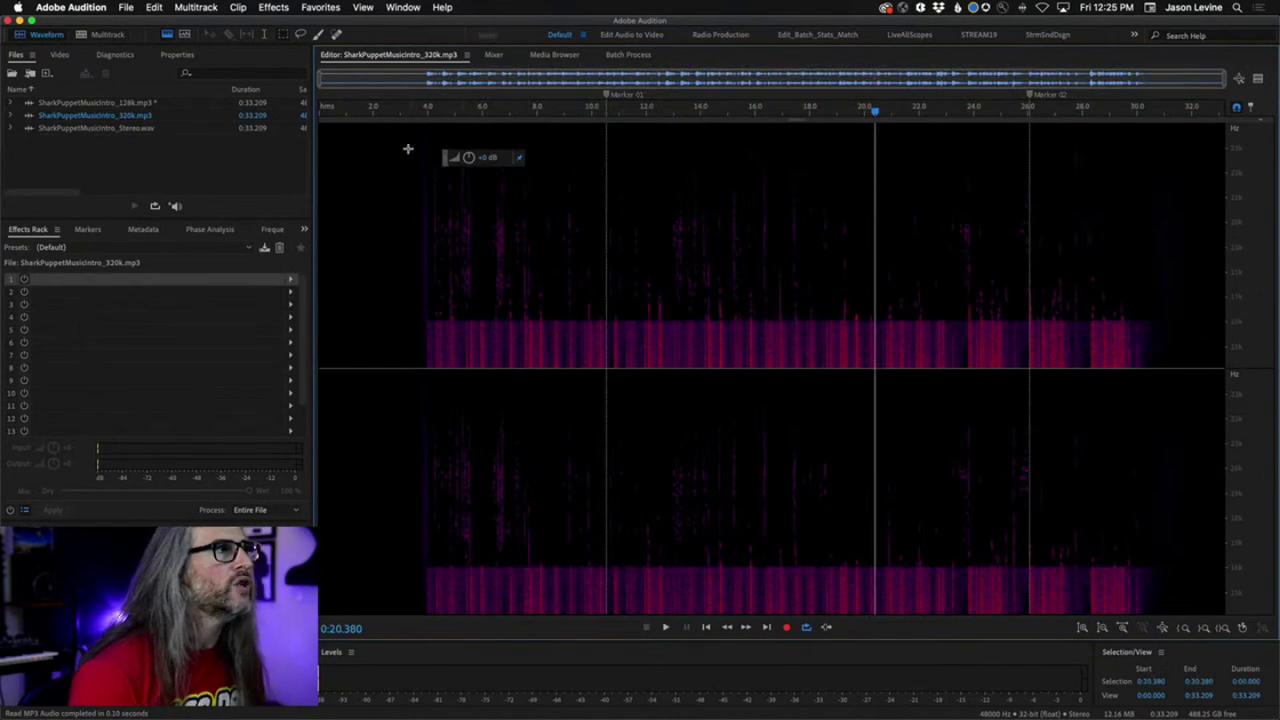
Zoom in on roughly 3 s to 23 s, then back out to the whole file
left_click_drag(404, 108, 935, 112)
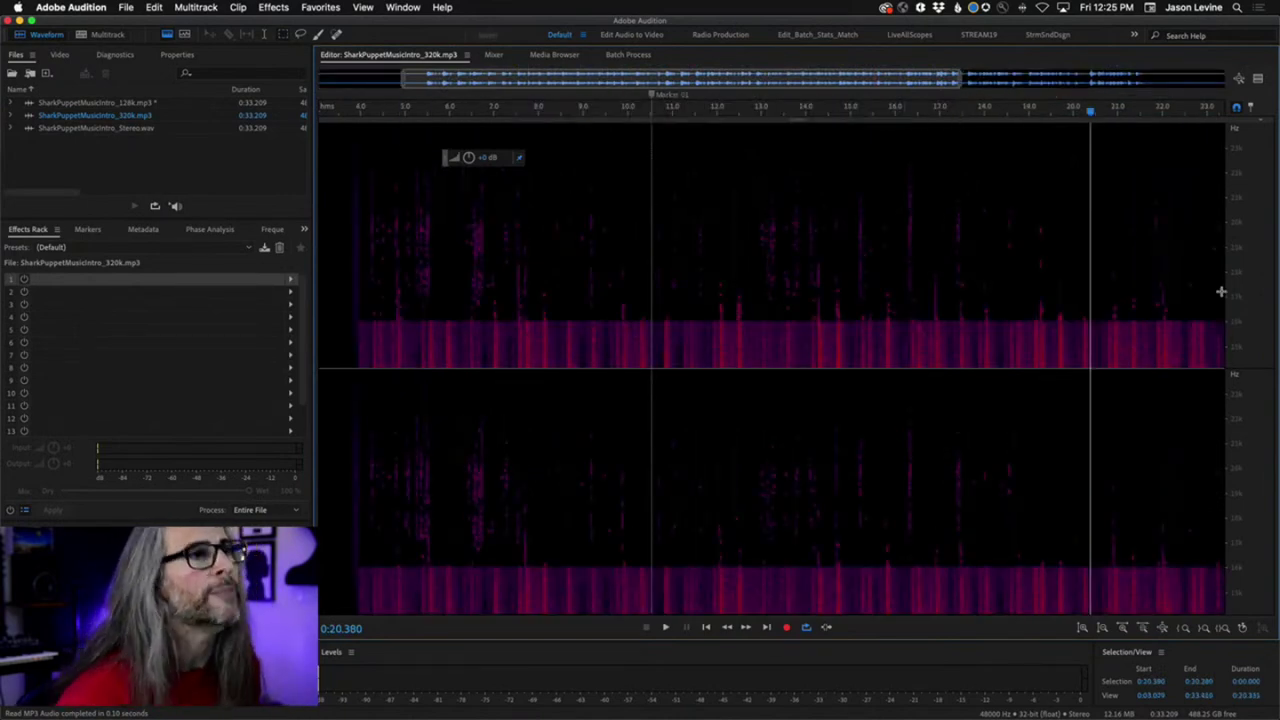
scroll(1248, 305, "down", 3)
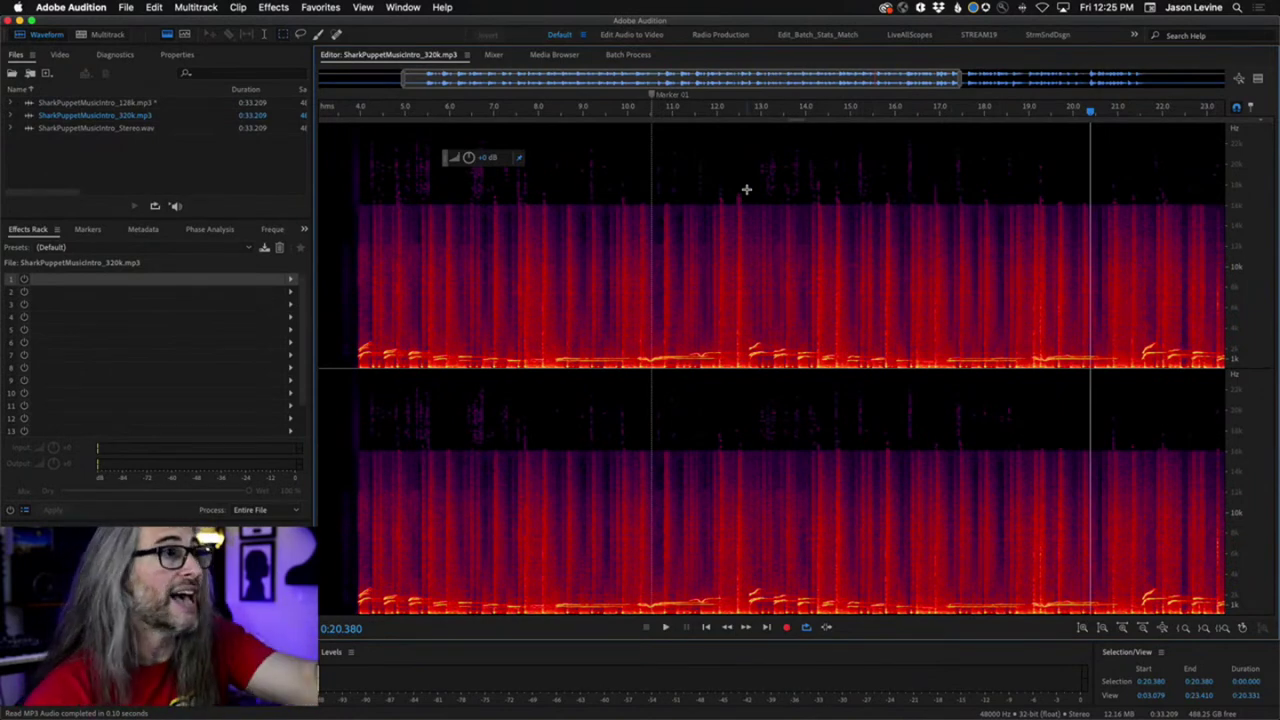
key("backslash")
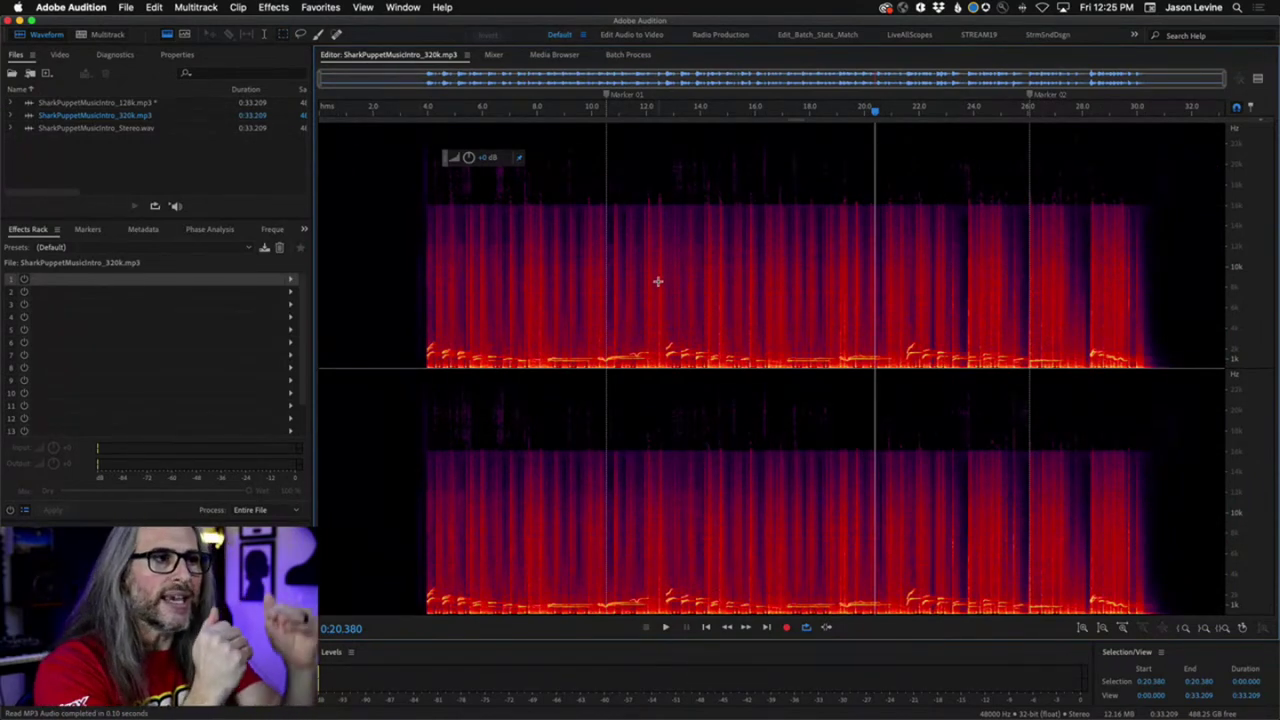
left_click(93, 103)
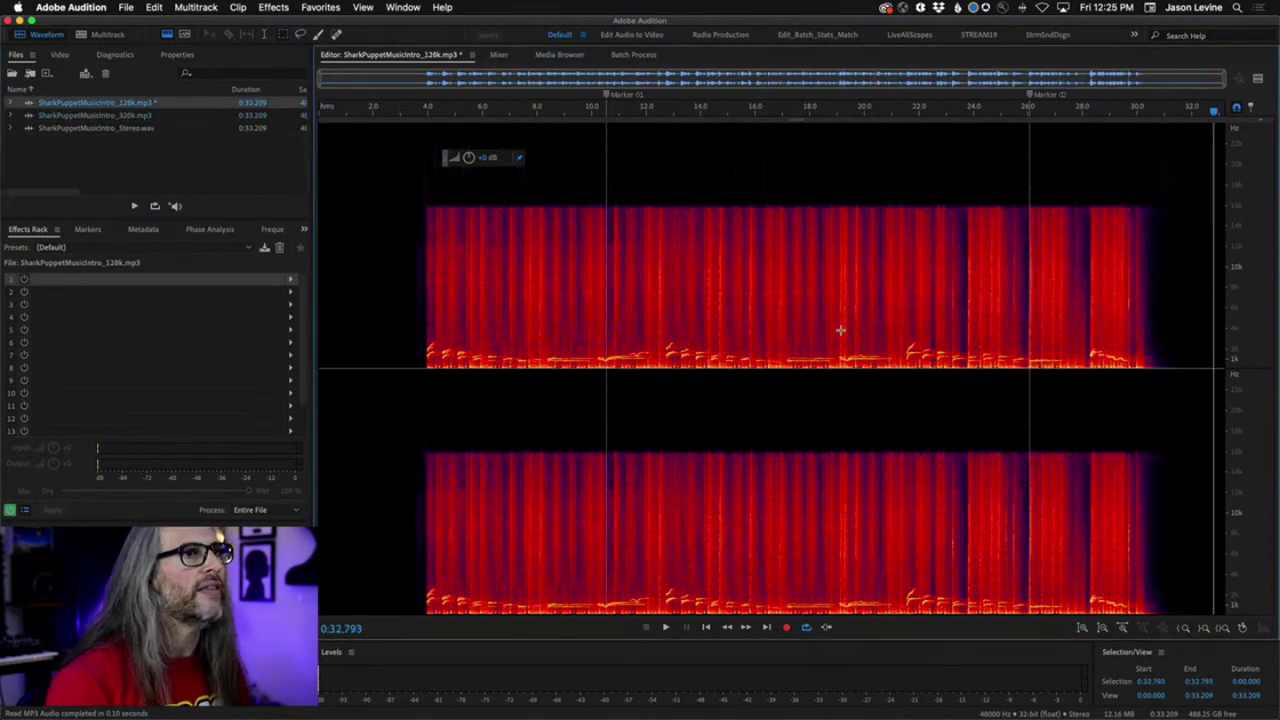
key("super+a")
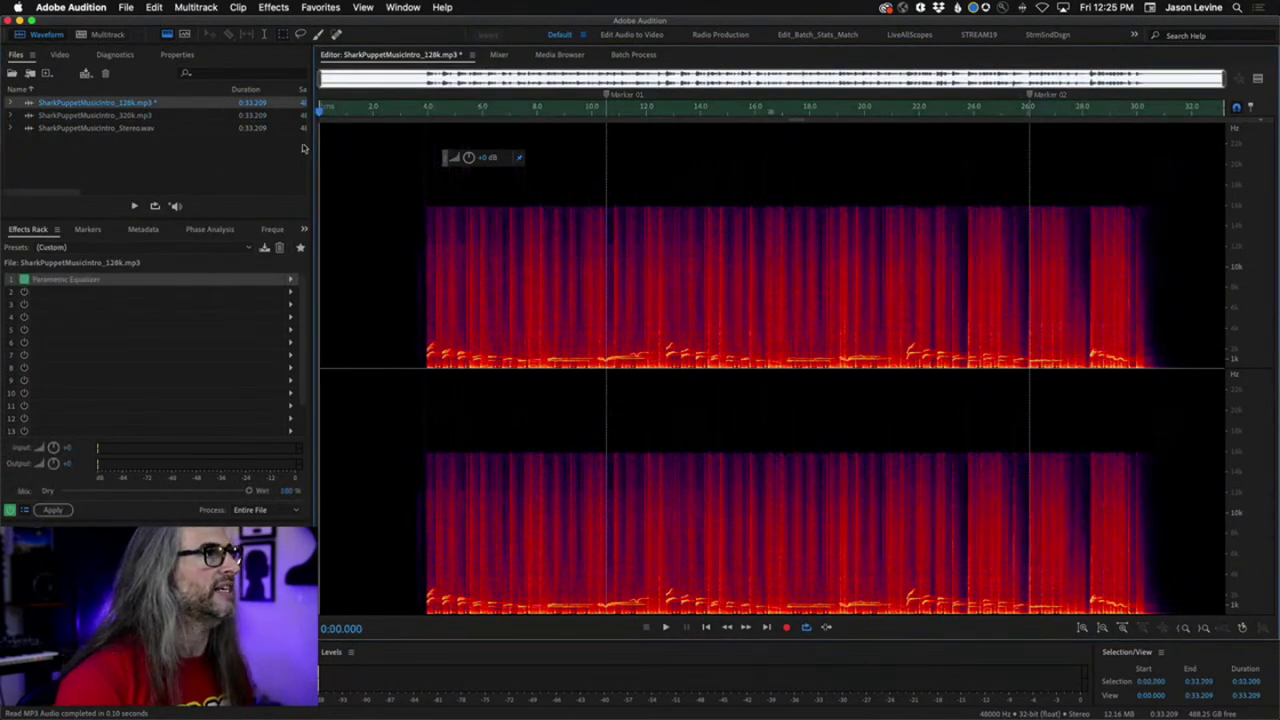
left_click(138, 105)
left_click(140, 116)
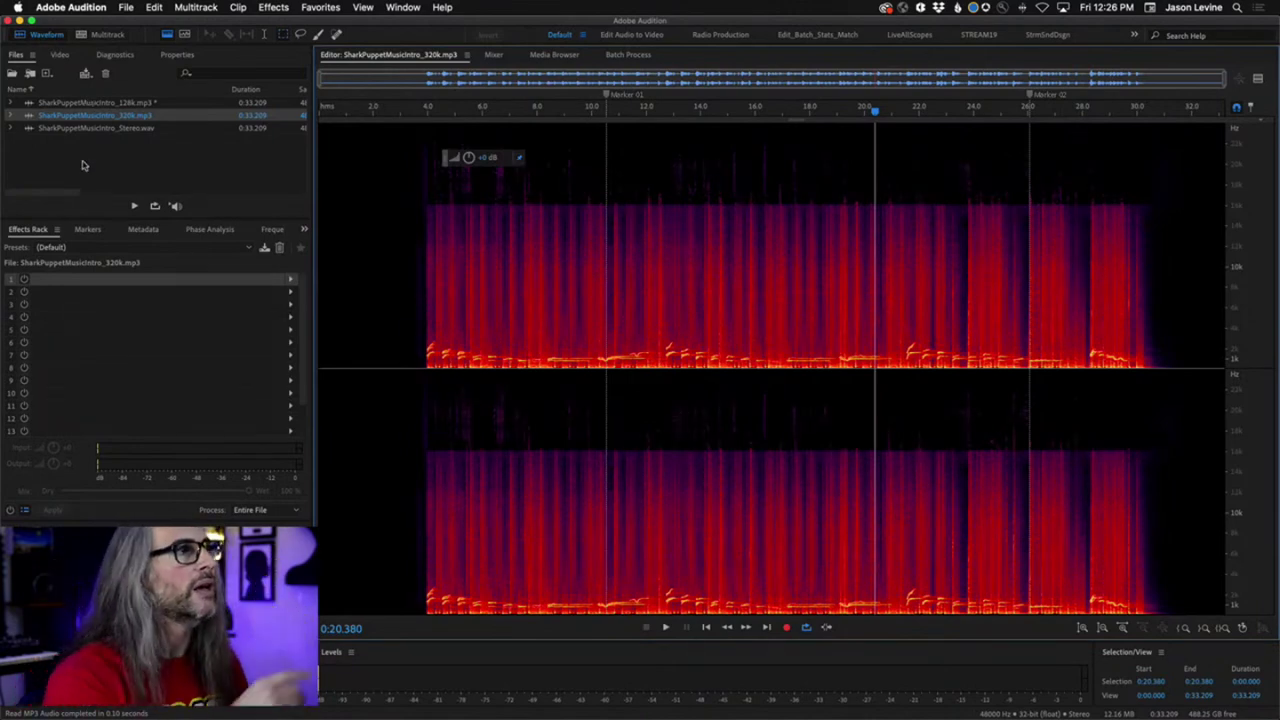
left_click_drag(414, 129, 1185, 205)
left_click(1188, 266)
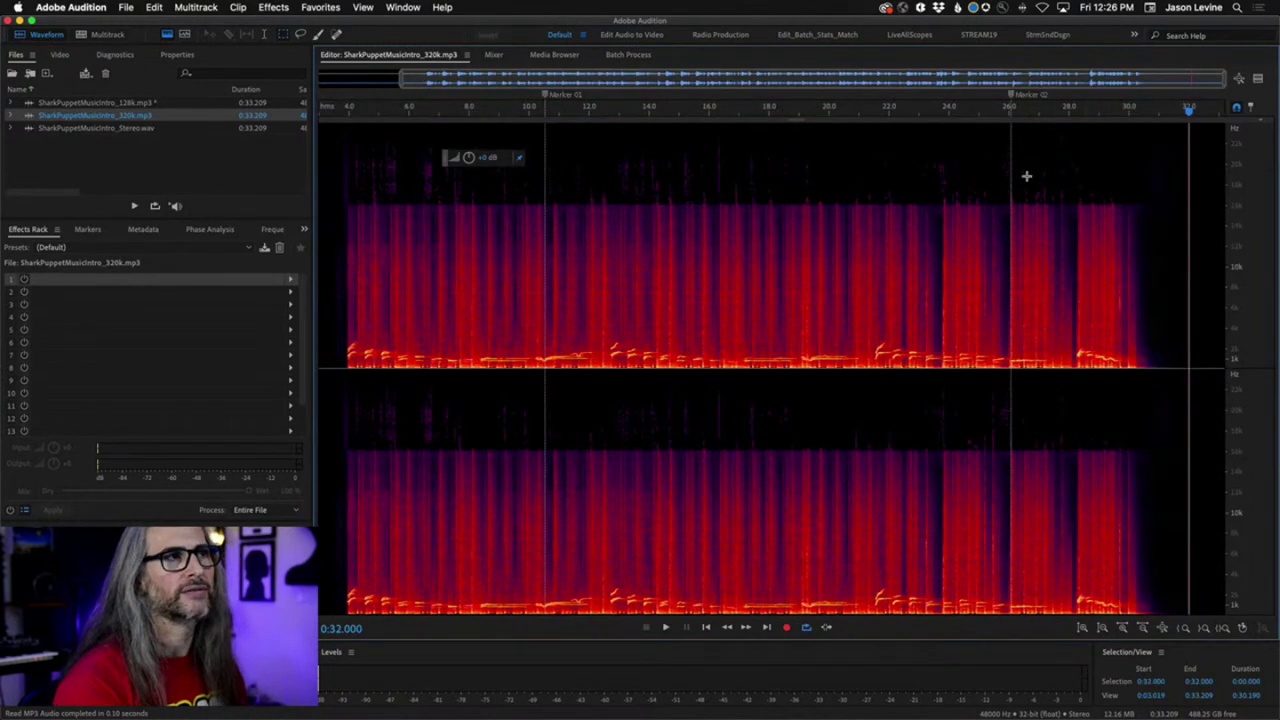
scroll(901, 217, "down", 2)
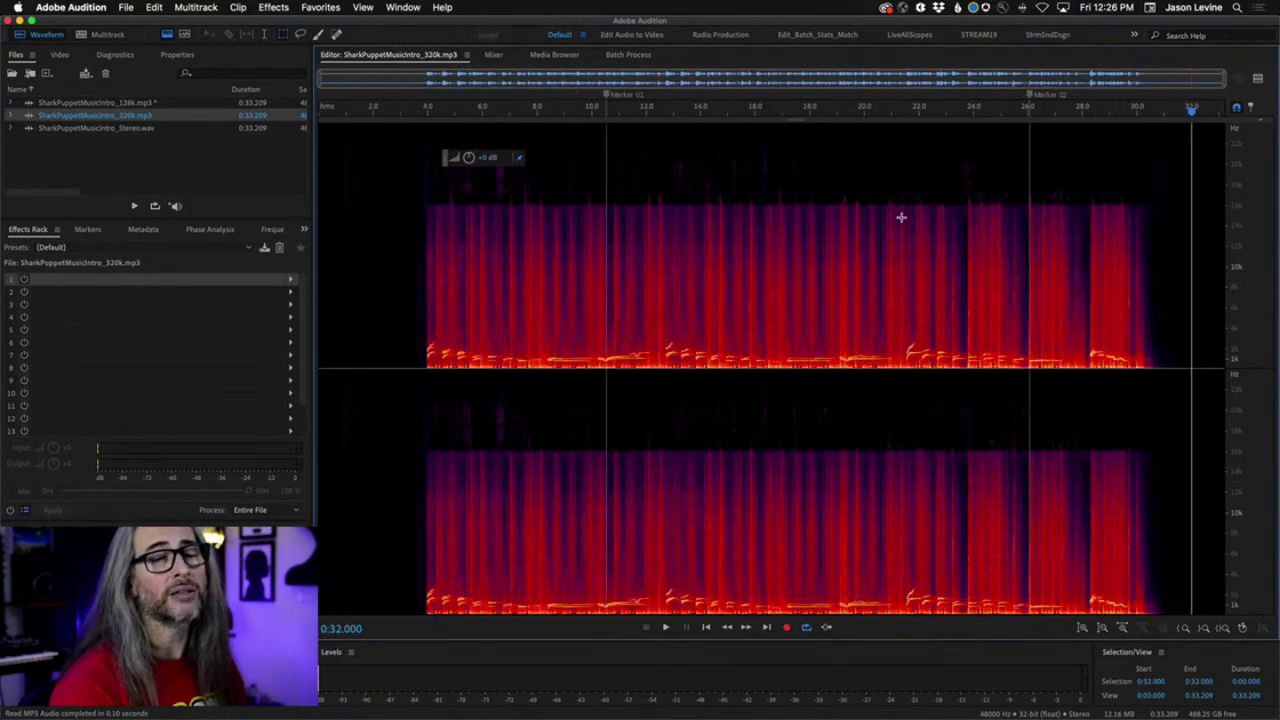